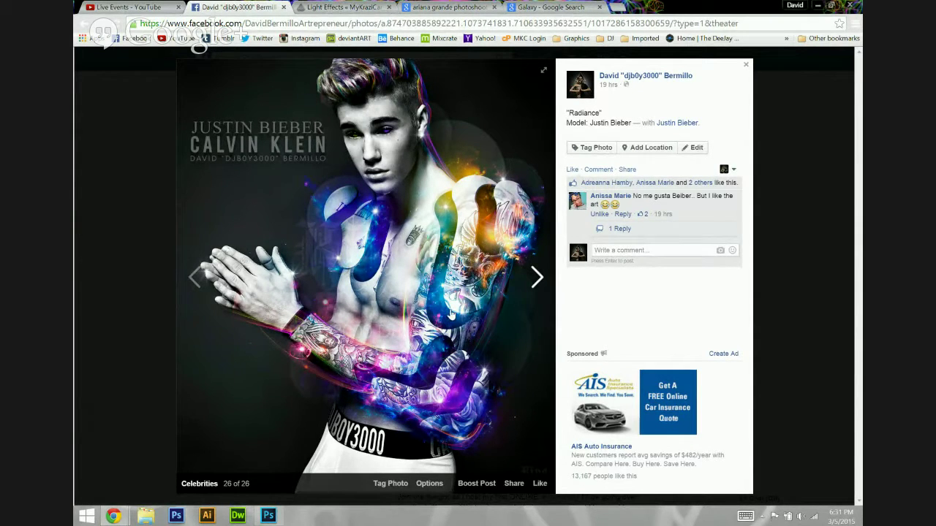
# Switch to Photoshop and choose the Rectangle tool with pure red (ff0000) as the foreground color.
pyautogui.click(268, 516)
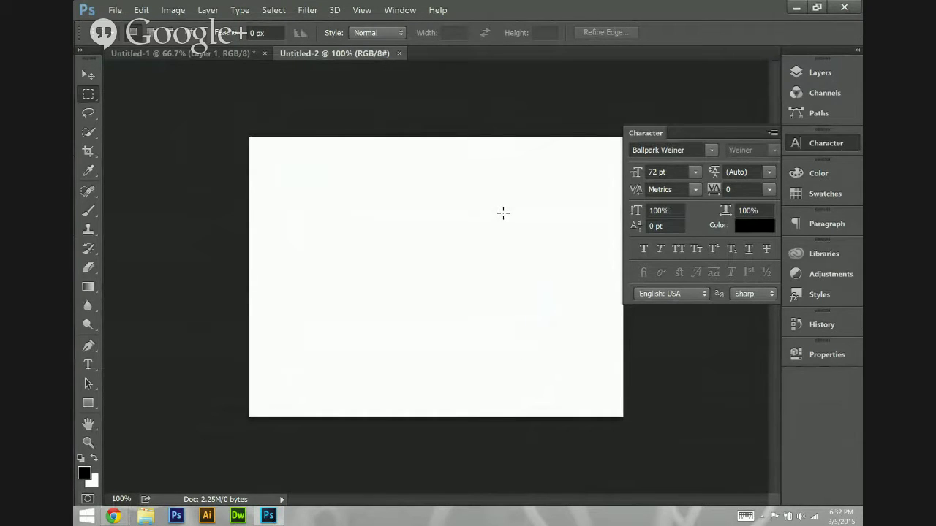
pyautogui.click(91, 403)
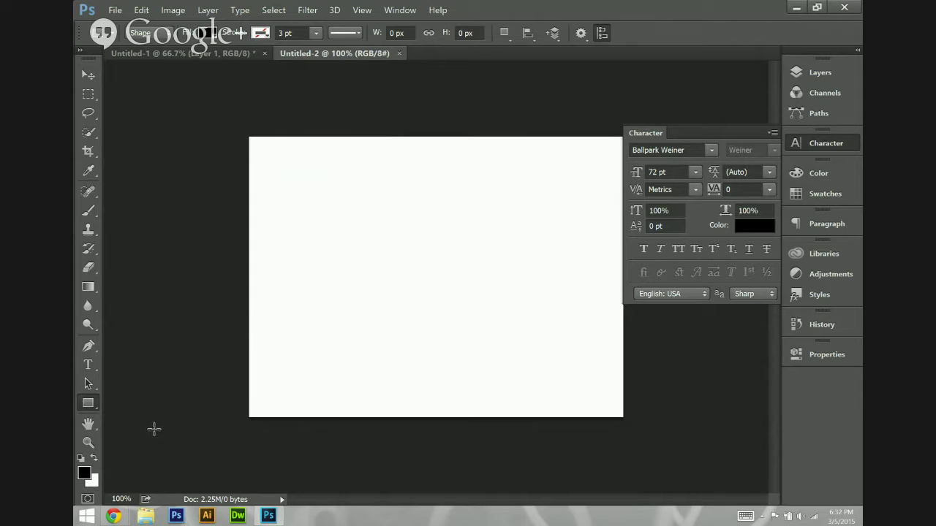
pyautogui.click(84, 474)
pyautogui.click(283, 311)
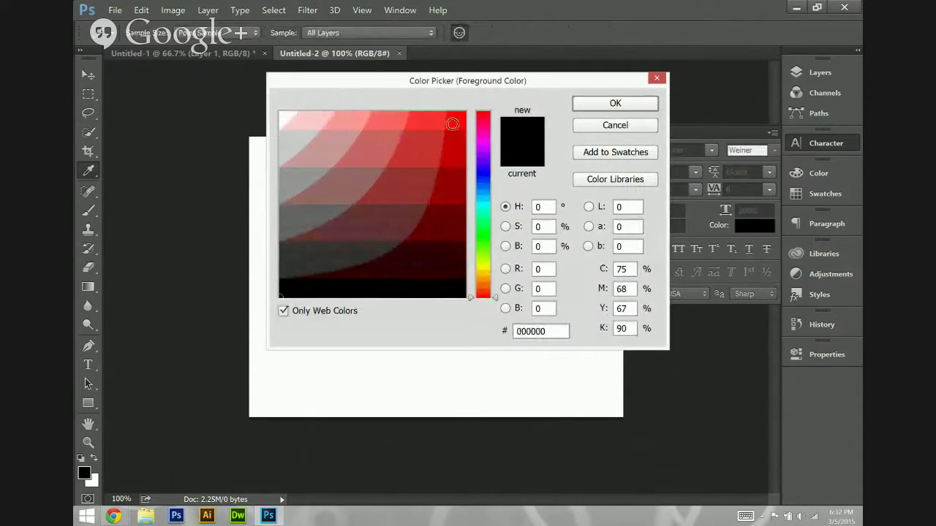
pyautogui.click(453, 124)
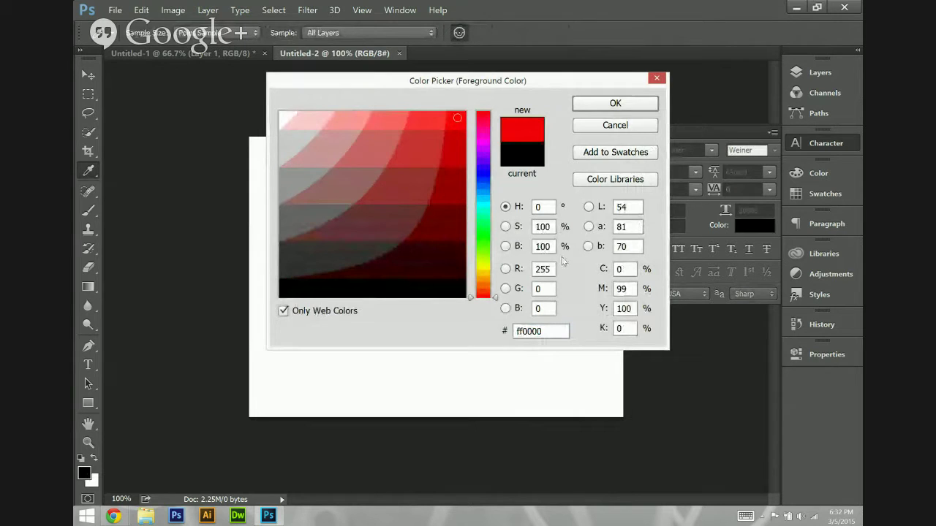
pyautogui.click(615, 103)
# Draw a red rectangle about 138 × 124 px near the canvas's upper left corner and rasterize its layer.
pyautogui.moveTo(291, 176); pyautogui.dragTo(340, 223)
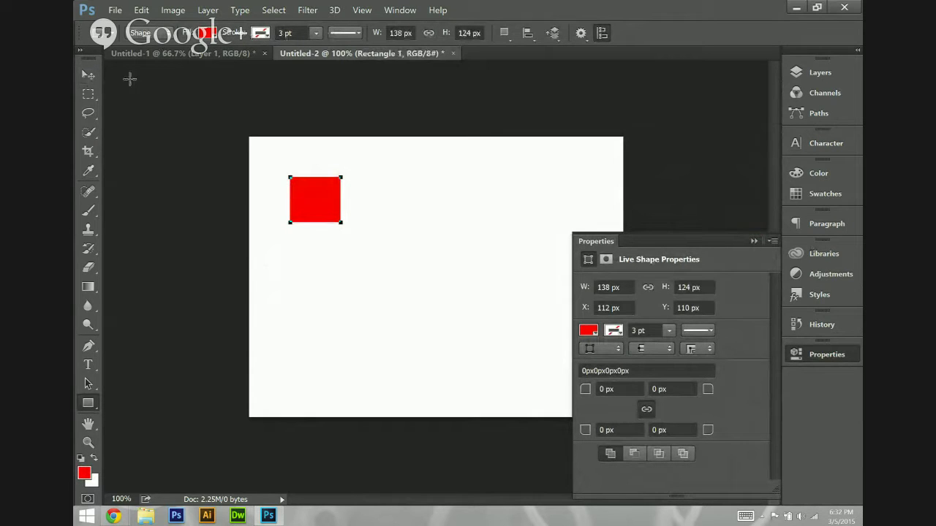
pyautogui.rightClick(325, 207)
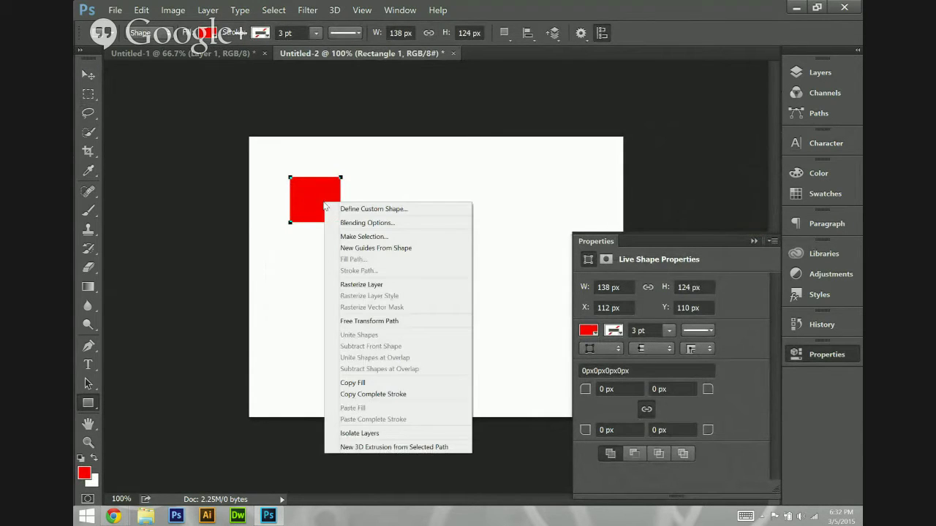
pyautogui.click(370, 285)
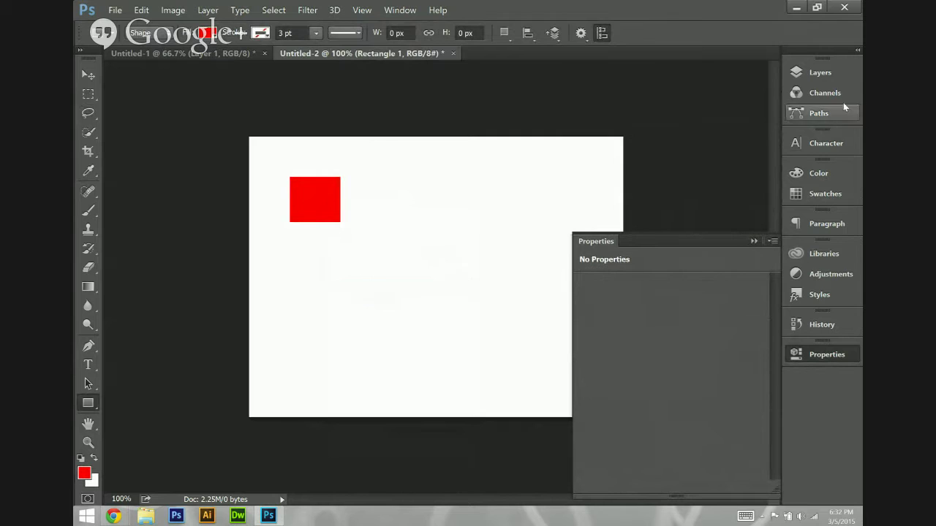
pyautogui.click(833, 73)
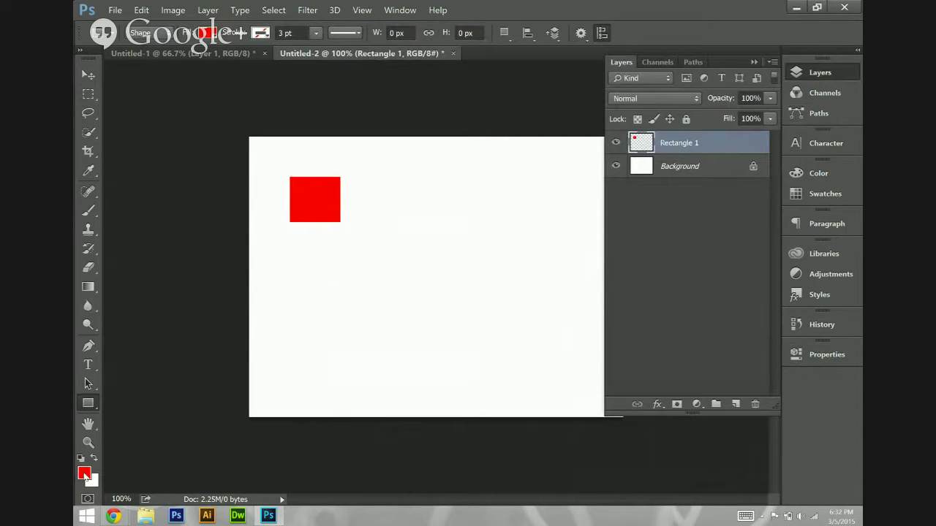
# Set the foreground color to pure green with RGB values 0, 255, 0.
pyautogui.click(84, 474)
pyautogui.click(544, 269)
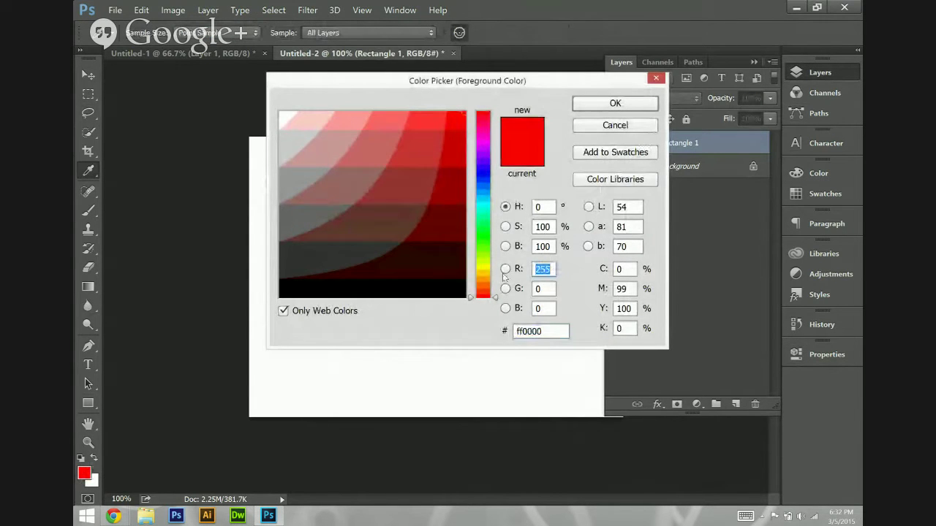
pyautogui.write('0')
pyautogui.click(532, 288)
pyautogui.write('2')
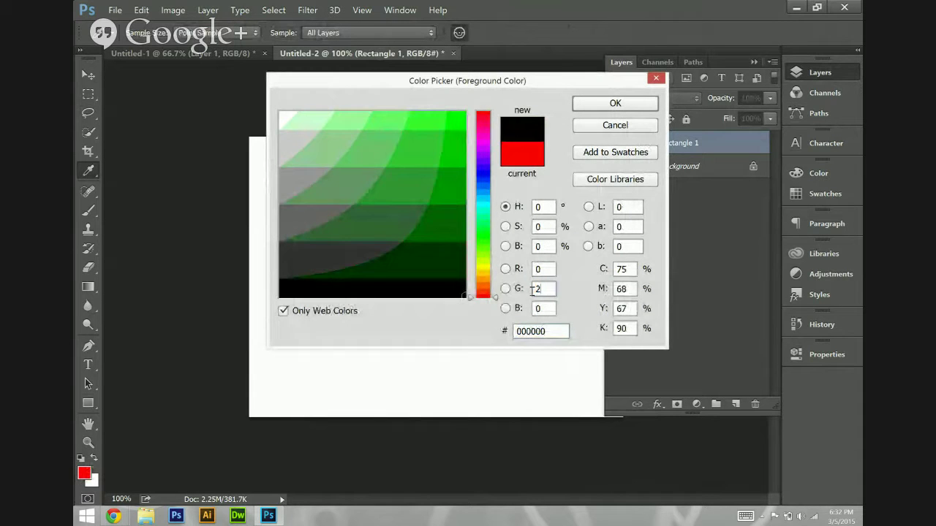
pyautogui.write('55')
pyautogui.click(615, 103)
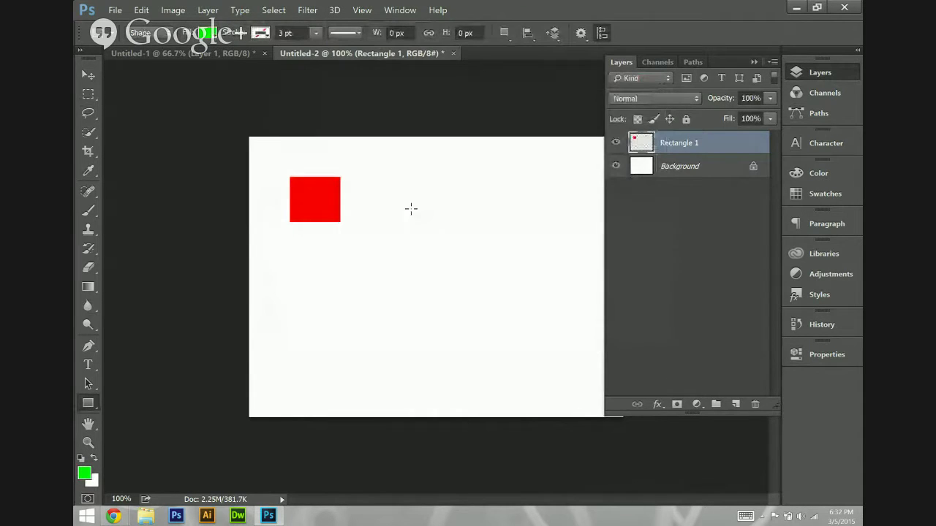
# Draw a green rectangle about 142 × 132 px to the right of the red one and rasterize its layer.
pyautogui.moveTo(383, 180); pyautogui.dragTo(437, 228)
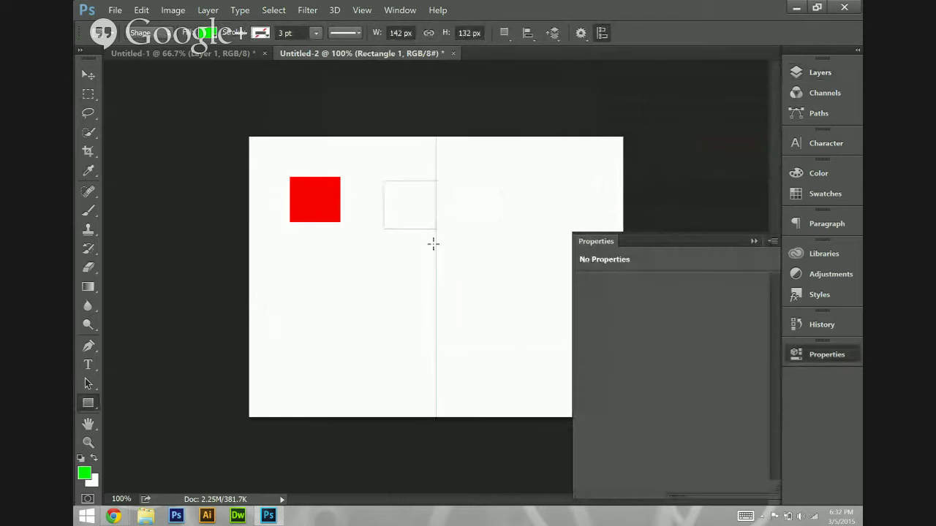
pyautogui.rightClick(414, 219)
pyautogui.click(448, 294)
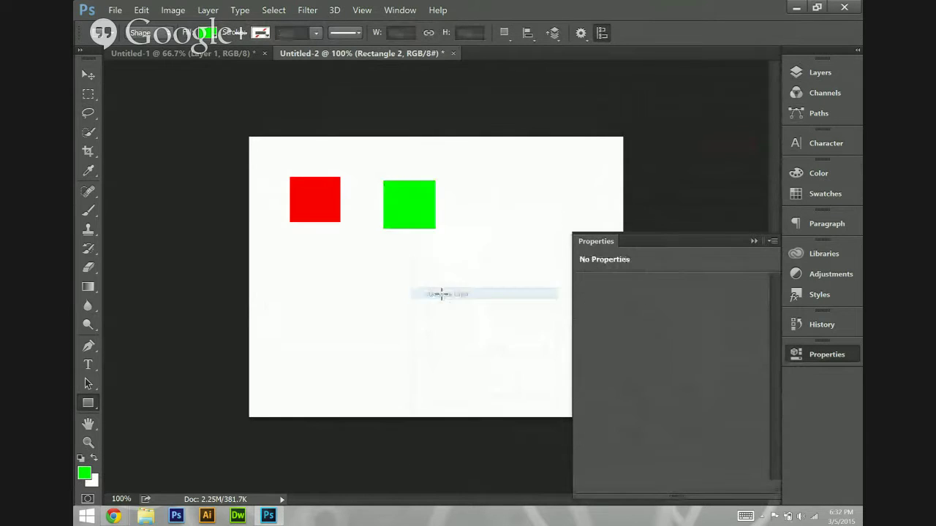
pyautogui.click(809, 73)
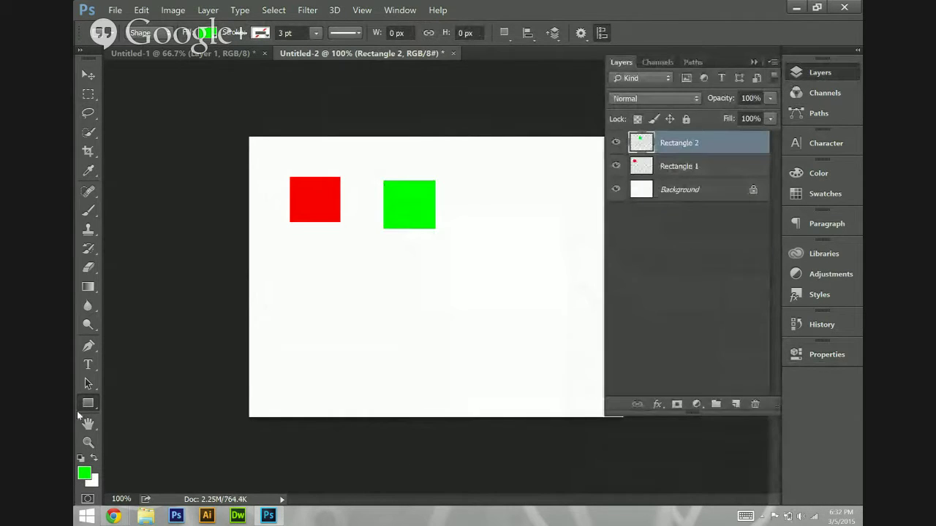
# Set the foreground color to pure blue with RGB values 0, 0, 255, keeping Only Web Colors enabled.
pyautogui.click(85, 474)
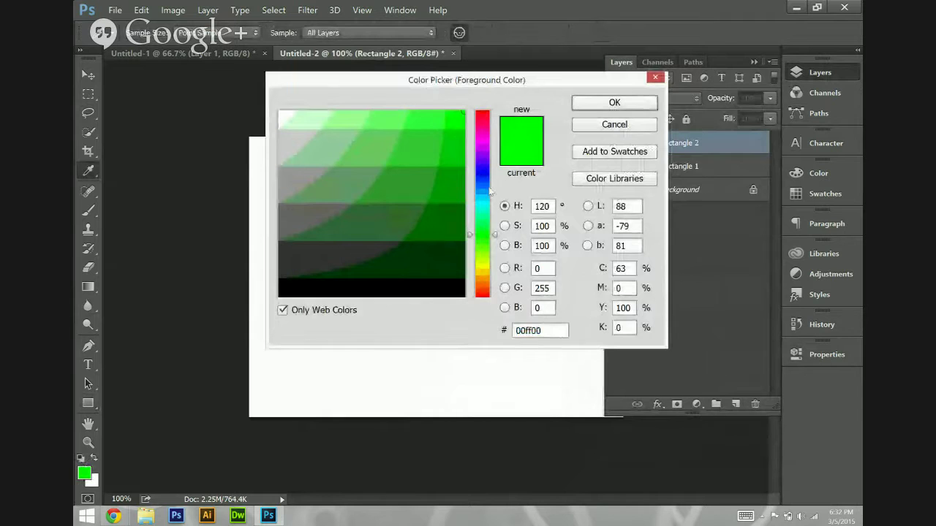
pyautogui.click(535, 287)
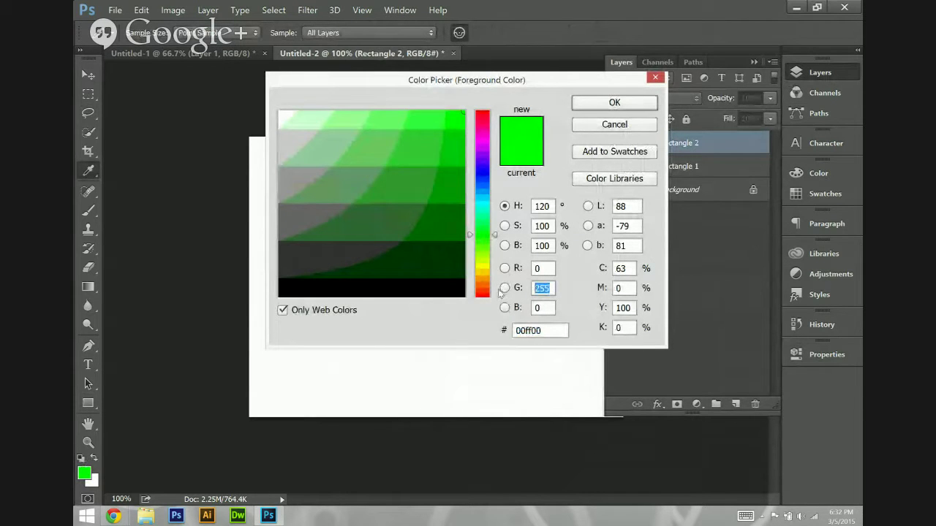
pyautogui.write('0')
pyautogui.click(546, 308)
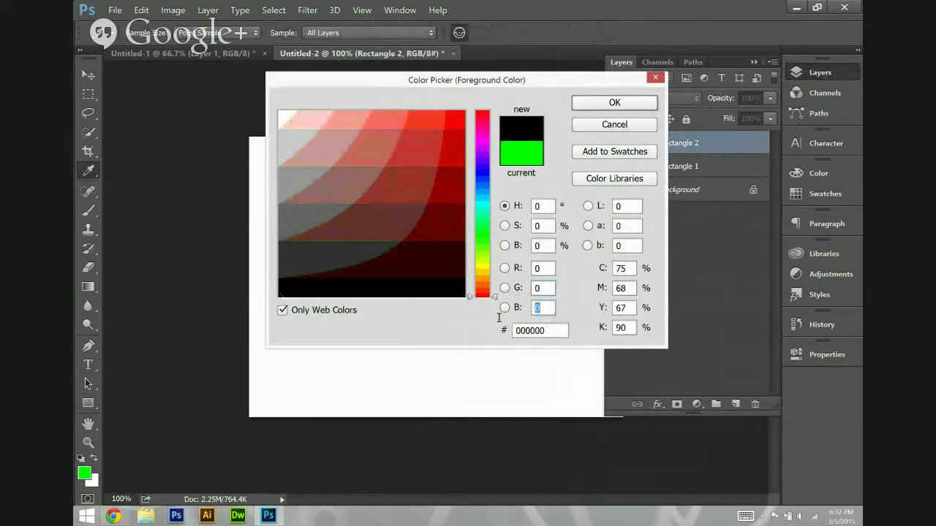
pyautogui.click(339, 317)
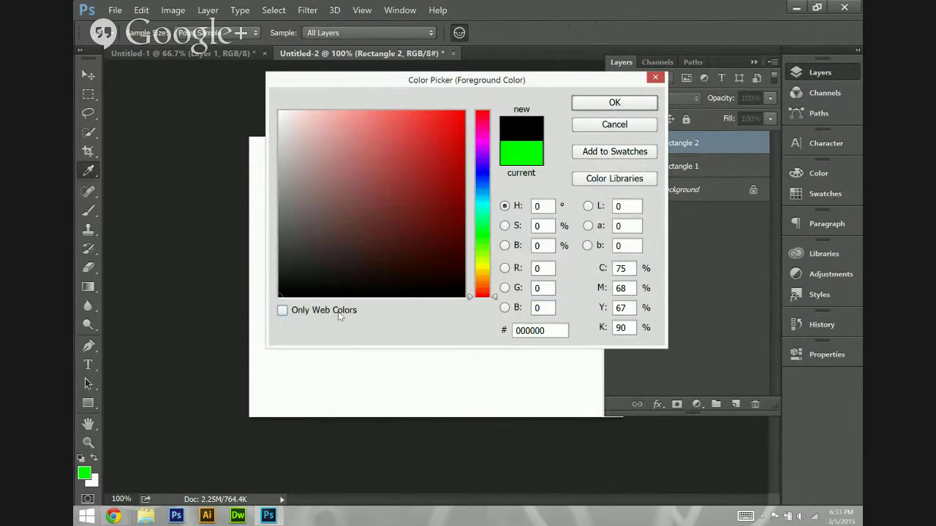
pyautogui.click(338, 313)
pyautogui.moveTo(548, 310); pyautogui.dragTo(529, 312)
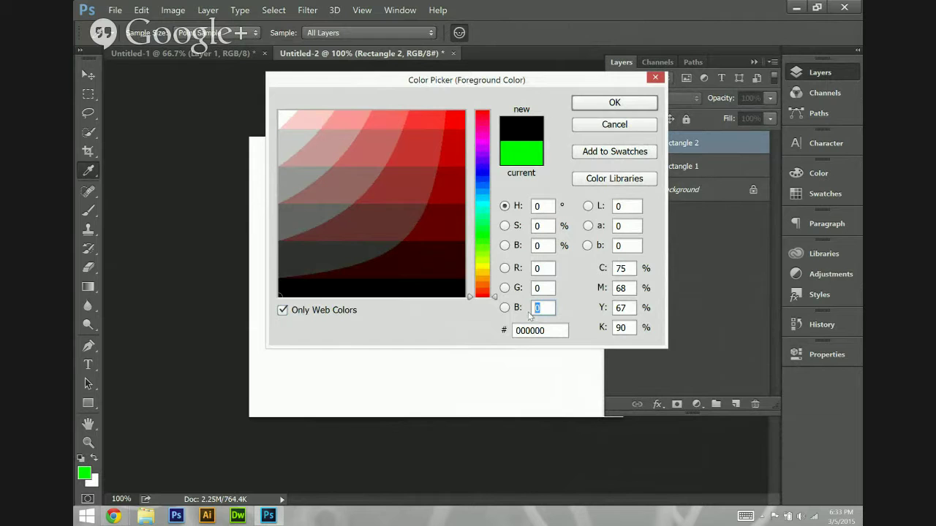
pyautogui.write('255')
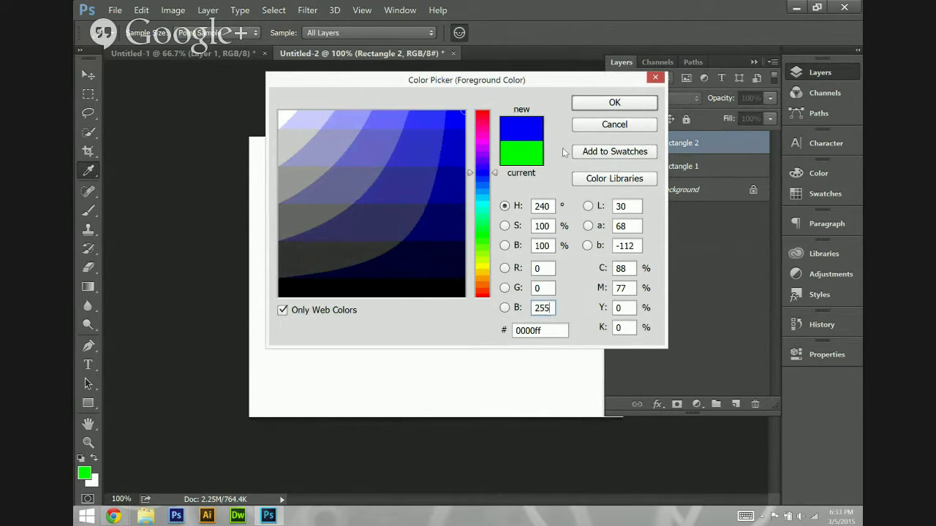
pyautogui.click(613, 103)
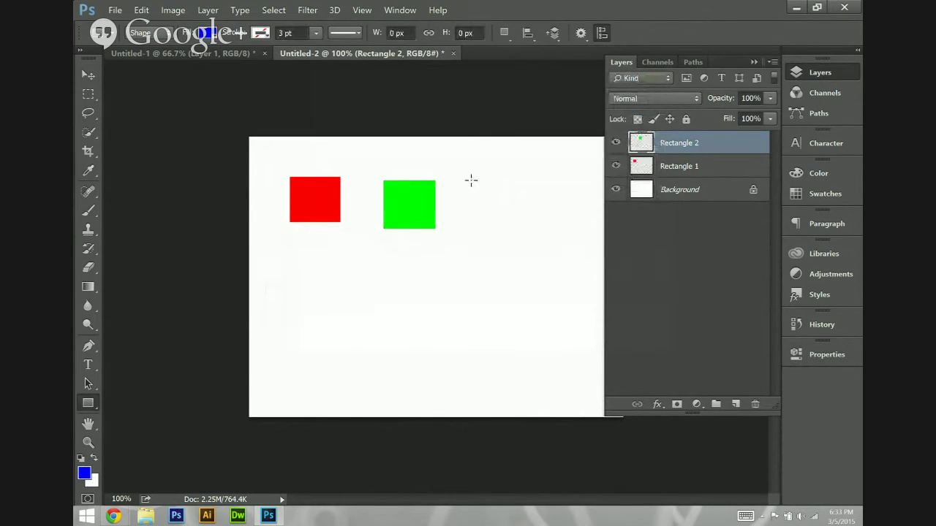
# Draw a blue rectangle about 156 × 125 px to the right of the green one and rasterize its layer.
pyautogui.moveTo(471, 180); pyautogui.dragTo(529, 226)
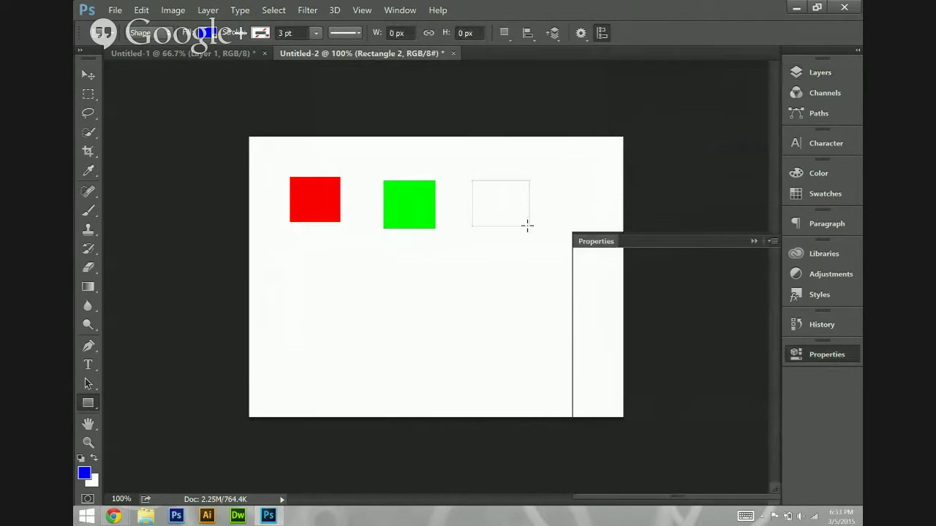
pyautogui.rightClick(506, 210)
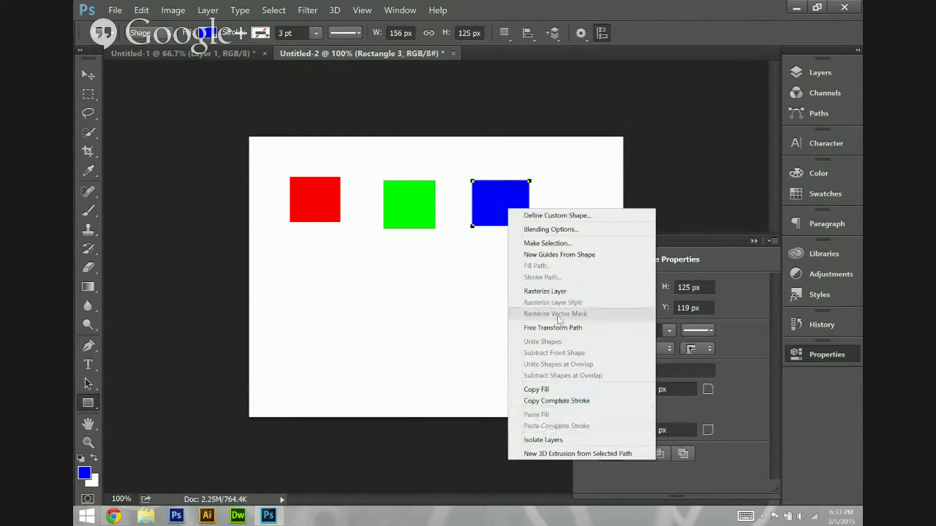
pyautogui.click(544, 291)
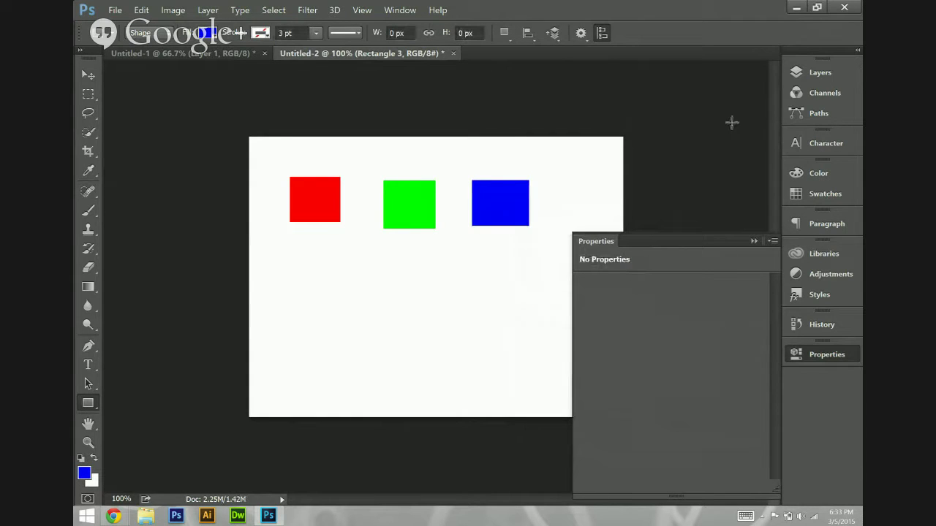
pyautogui.click(801, 71)
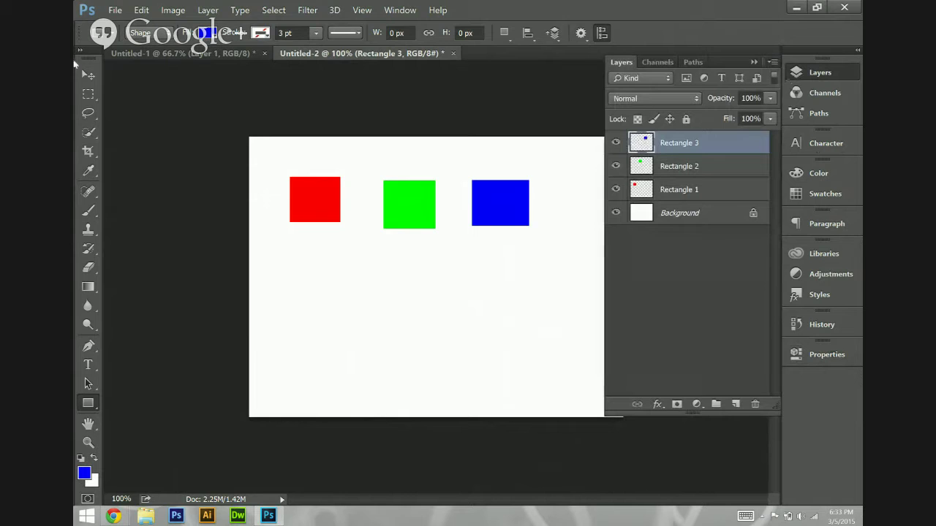
# Move the blue and green rectangles slightly right to space the three shapes more evenly.
pyautogui.press('v')
pyautogui.moveTo(486, 206); pyautogui.dragTo(507, 207)
pyautogui.click(677, 169)
pyautogui.moveTo(314, 204); pyautogui.dragTo(322, 204)
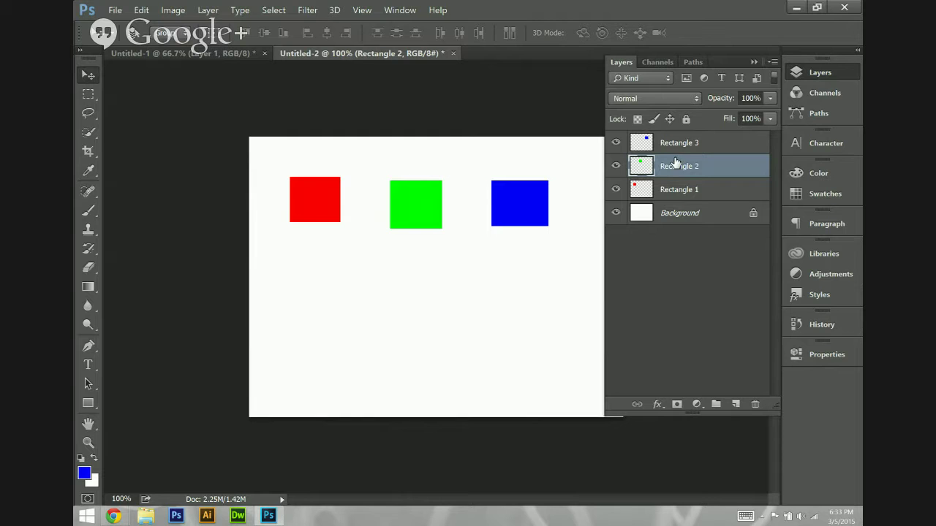
# Set the blend mode of all three rectangle layers to Screen and move them together slightly down and right.
pyautogui.click(678, 189)
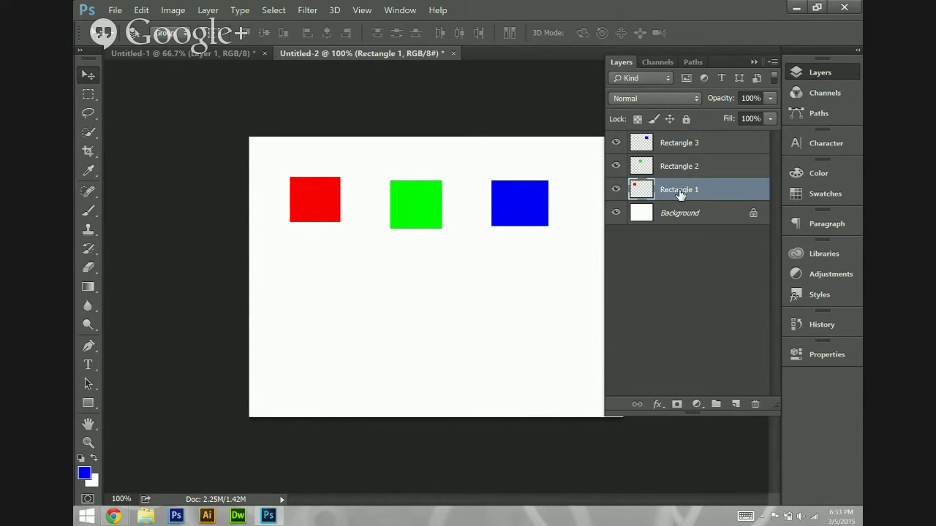
pyautogui.keyDown('shift'); pyautogui.click(712, 144); pyautogui.keyUp('shift')
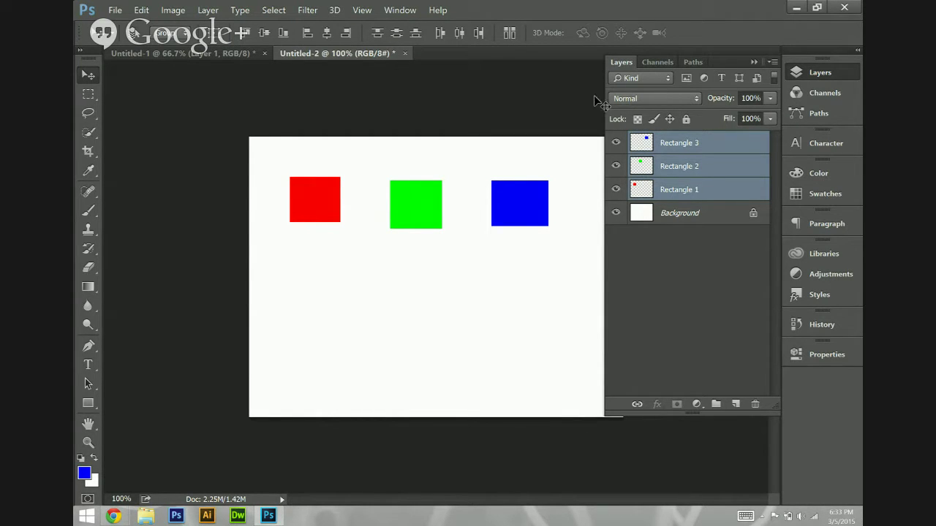
pyautogui.click(652, 107)
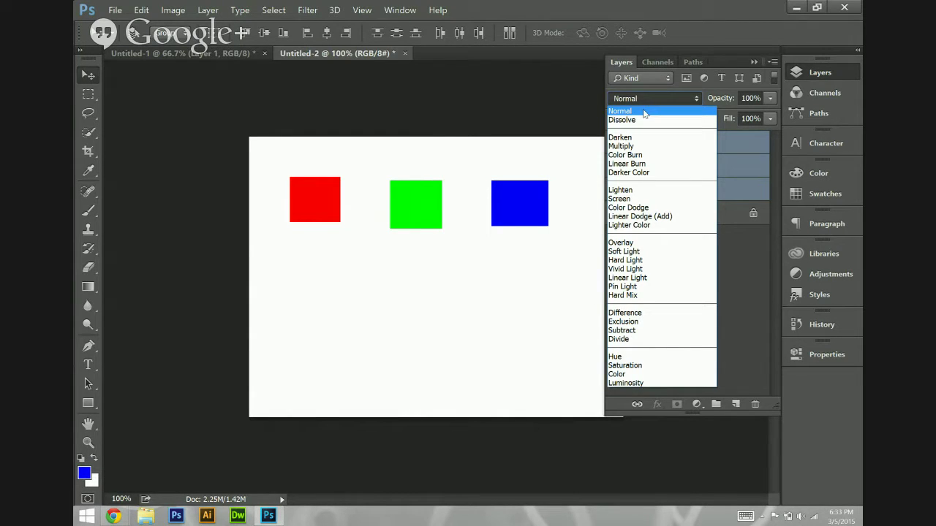
pyautogui.click(644, 103)
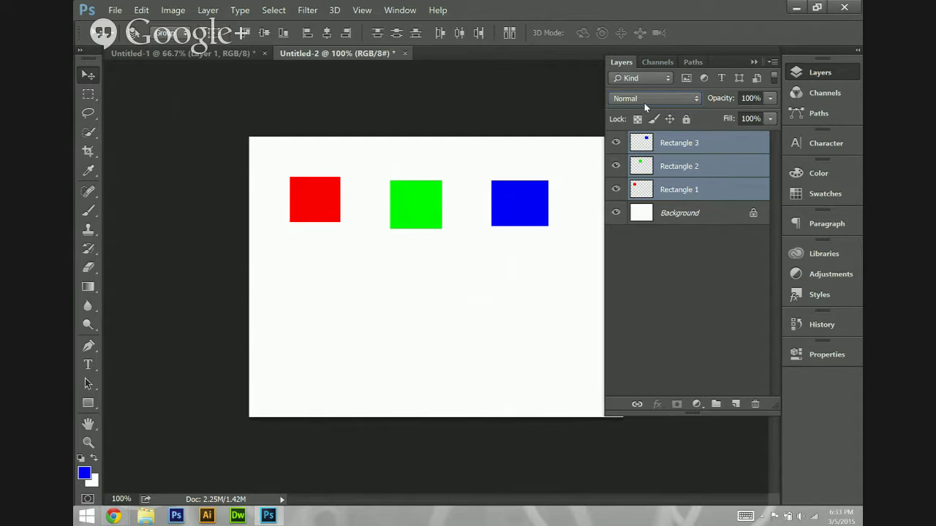
pyautogui.click(644, 103)
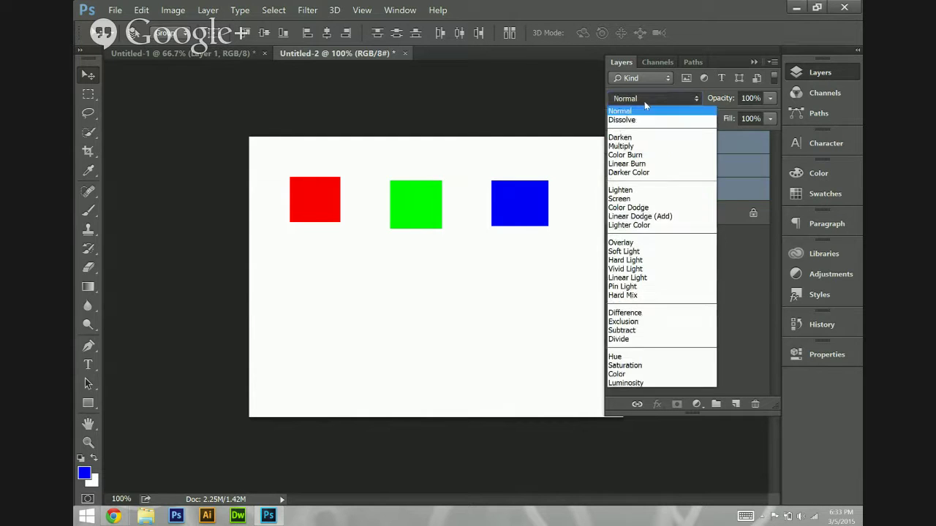
pyautogui.click(656, 204)
pyautogui.moveTo(376, 255); pyautogui.dragTo(414, 272)
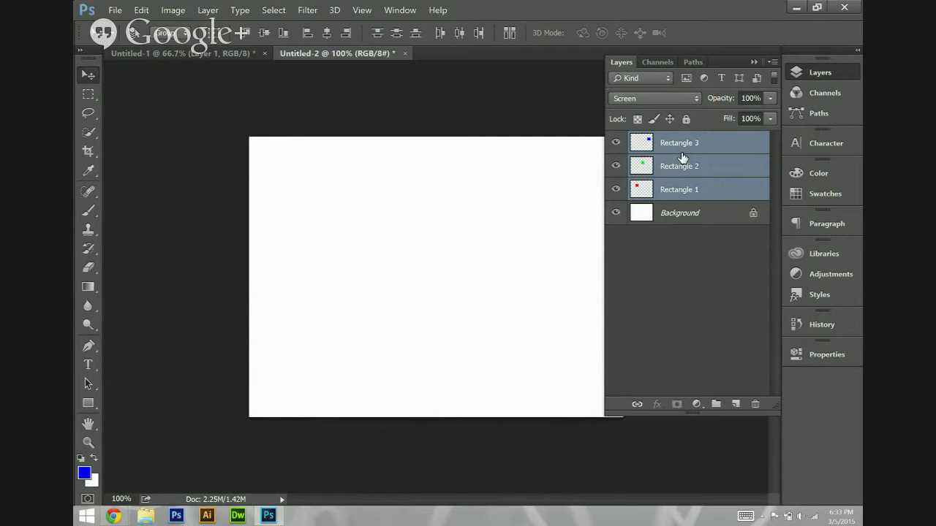
# Try the Multiply, Screen and Color blend modes on the three rectangle layers over white, ending on Screen.
pyautogui.click(658, 98)
pyautogui.click(653, 144)
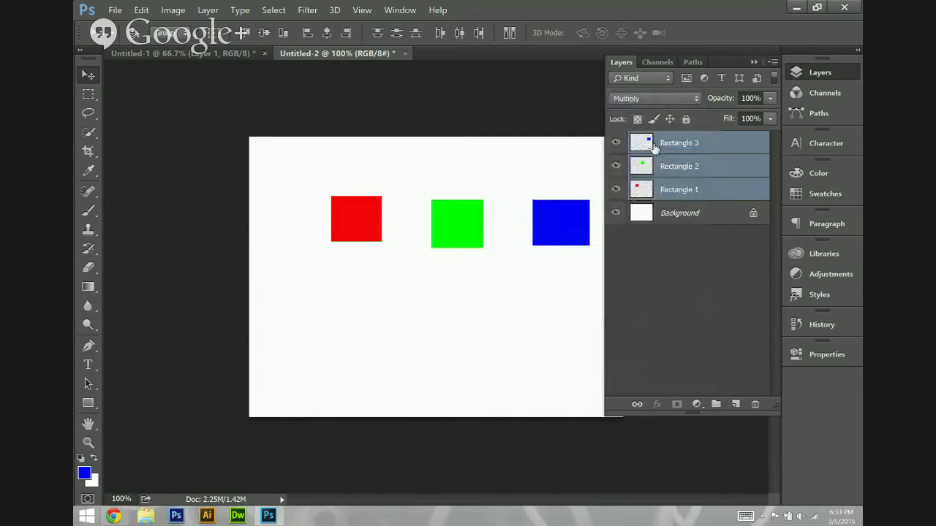
pyautogui.click(653, 100)
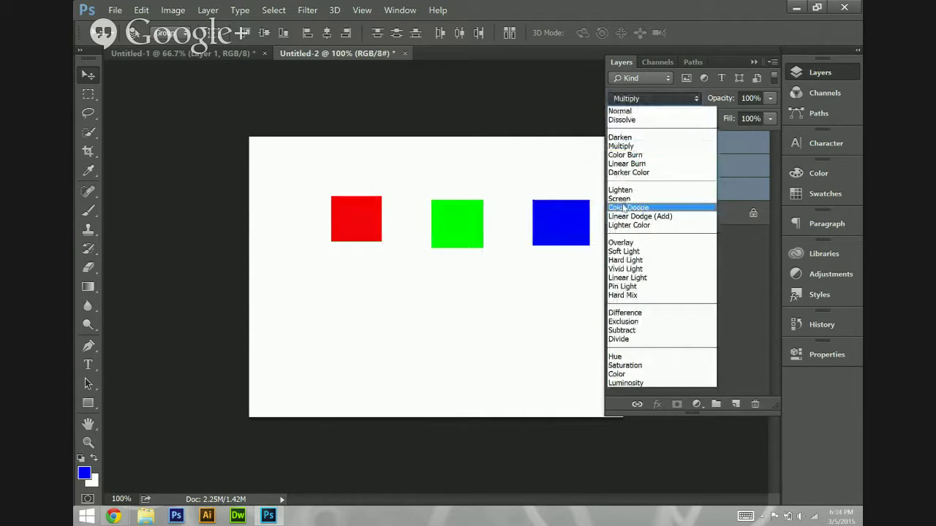
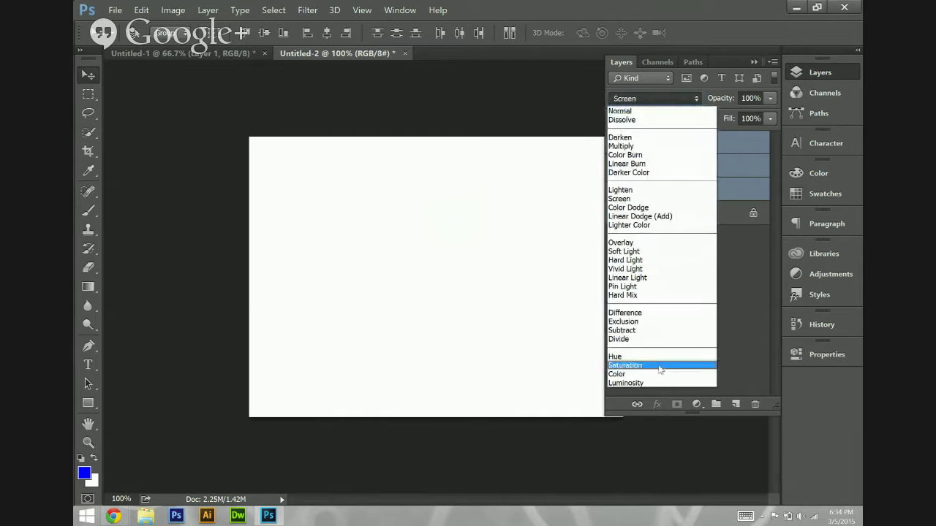
pyautogui.click(654, 375)
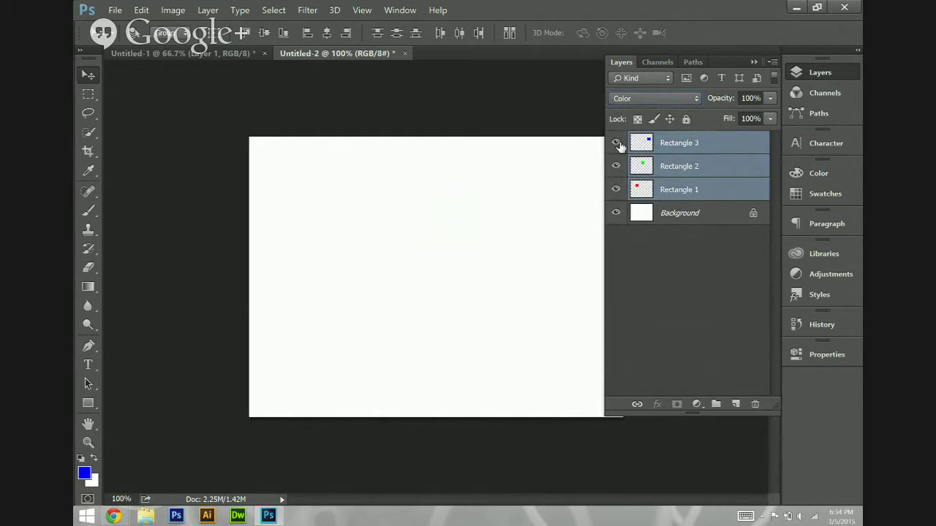
pyautogui.click(664, 98)
pyautogui.click(644, 199)
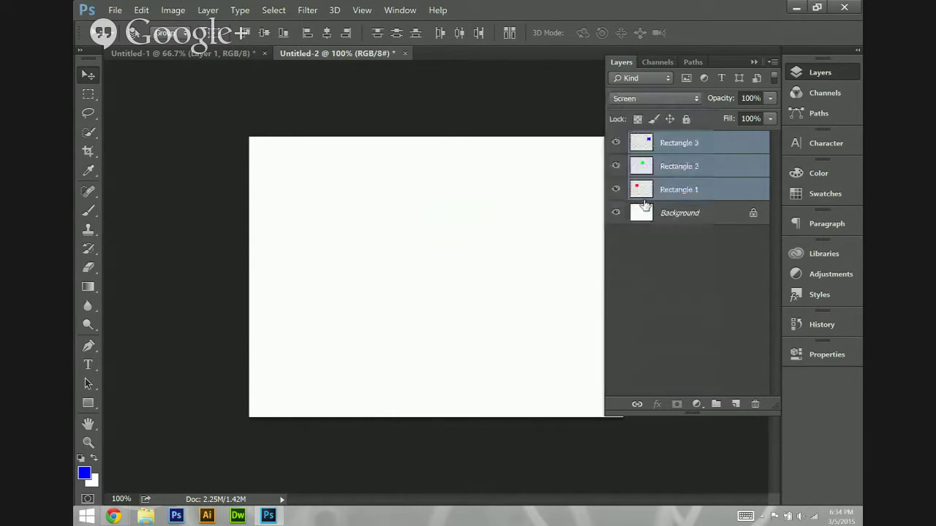
# Add a new layer directly above the Background and fill it with the default black foreground color using the Paint Bucket.
pyautogui.click(706, 215)
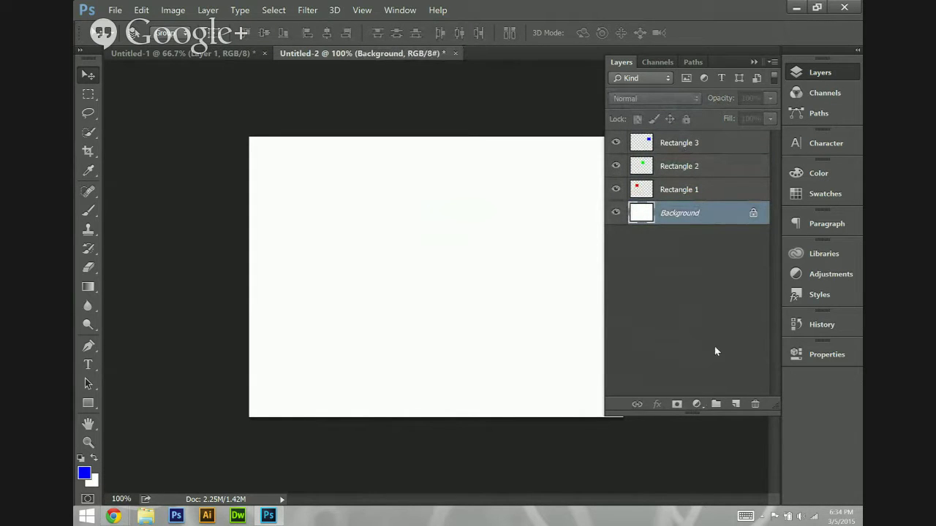
pyautogui.click(735, 403)
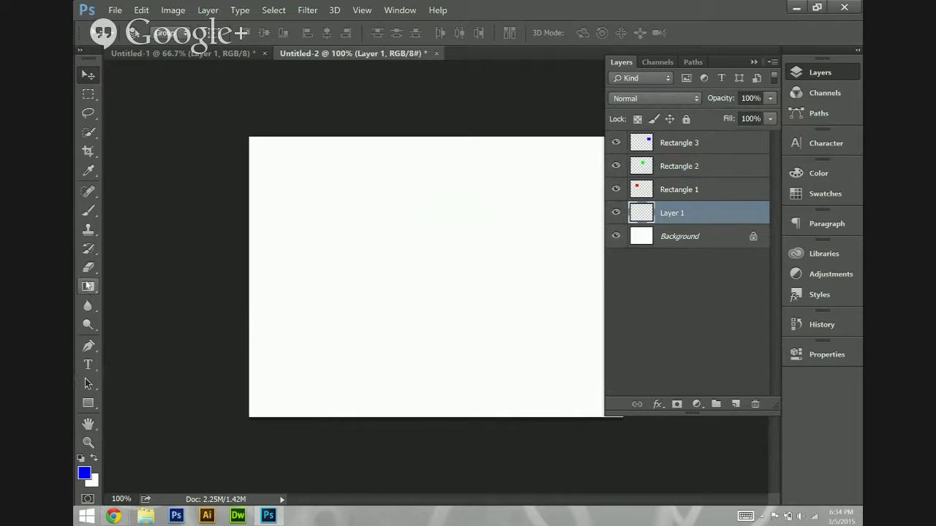
pyautogui.moveTo(87, 288)
pyautogui.mouseDown()
pyautogui.moveTo(141, 321)
pyautogui.moveTo(136, 305)
pyautogui.mouseUp()
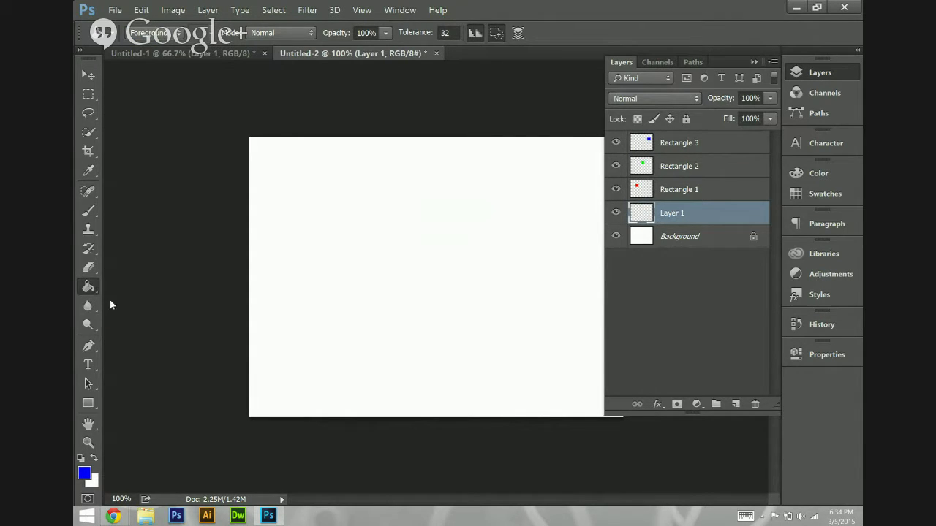
pyautogui.click(127, 301)
pyautogui.click(81, 458)
pyautogui.click(435, 329)
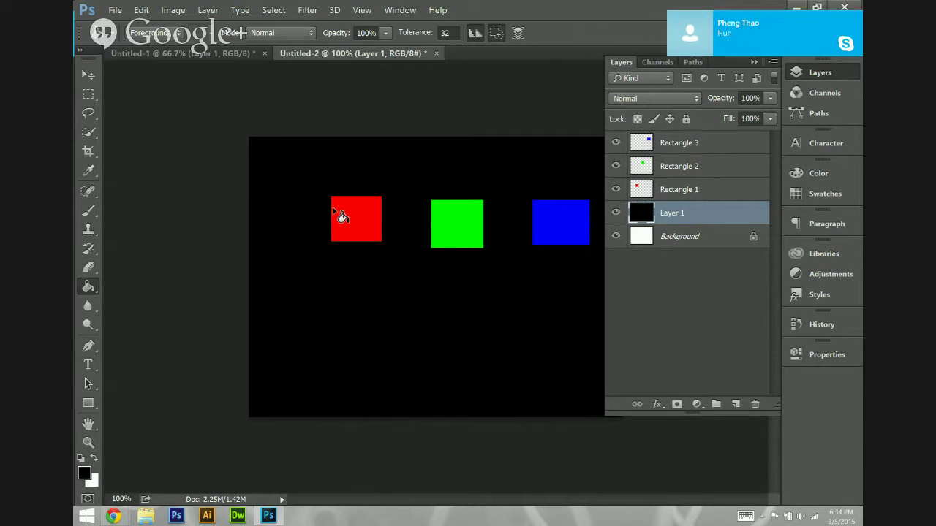
# Select all three rectangle layers above the black layer, keeping their opacity at 100%.
pyautogui.click(636, 101)
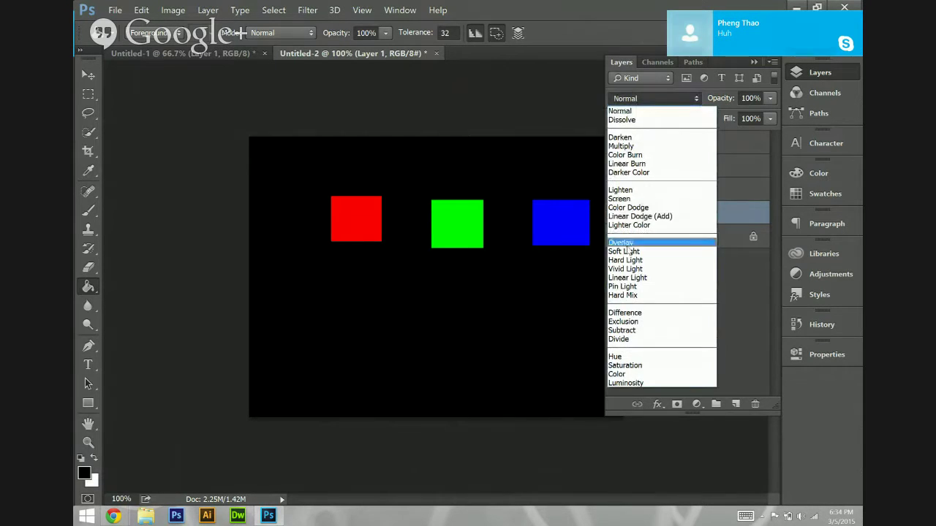
pyautogui.click(619, 198)
pyautogui.click(710, 189)
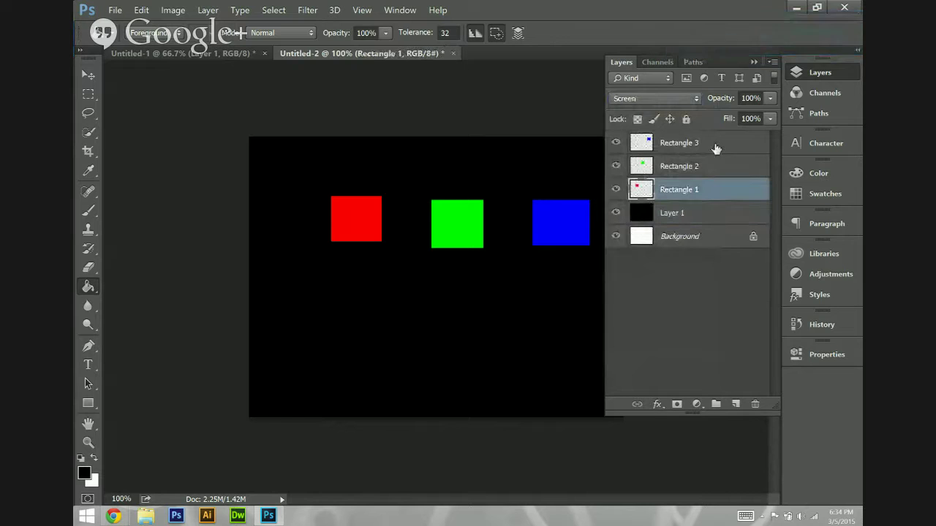
pyautogui.click(716, 149)
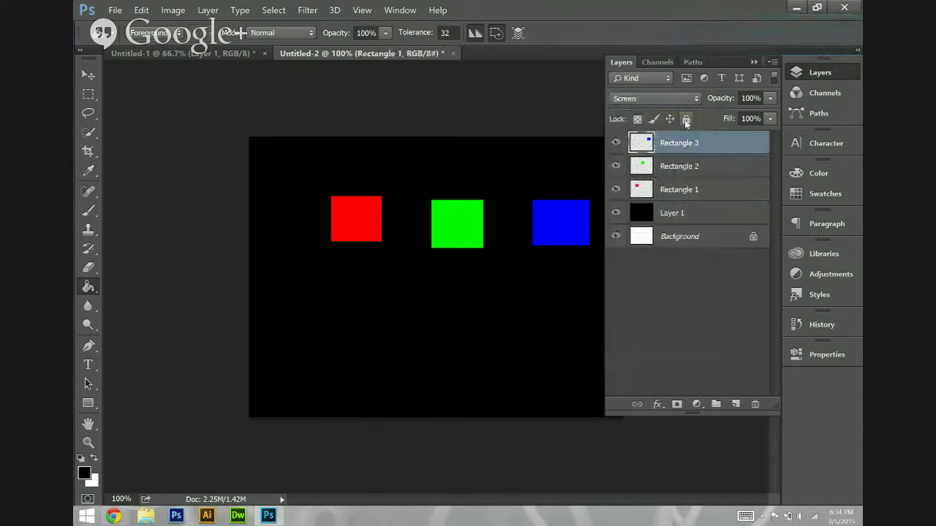
pyautogui.keyDown('shift'); pyautogui.click(673, 196); pyautogui.keyUp('shift')
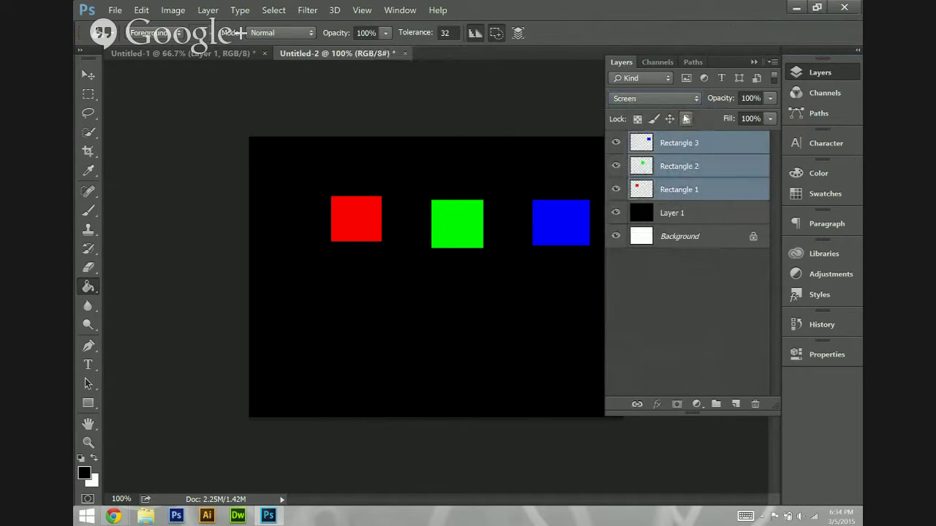
pyautogui.click(771, 102)
pyautogui.moveTo(734, 115); pyautogui.dragTo(772, 116)
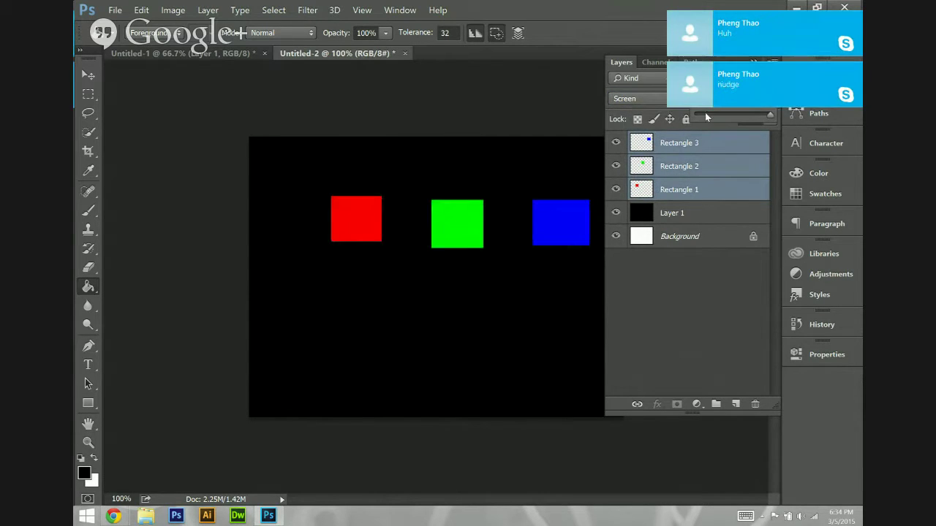
# Set the blend mode of the three rectangle layers to Normal, and from there to Multiply over the black layer.
pyautogui.click(639, 99)
pyautogui.click(639, 99)
pyautogui.click(640, 106)
pyautogui.click(640, 103)
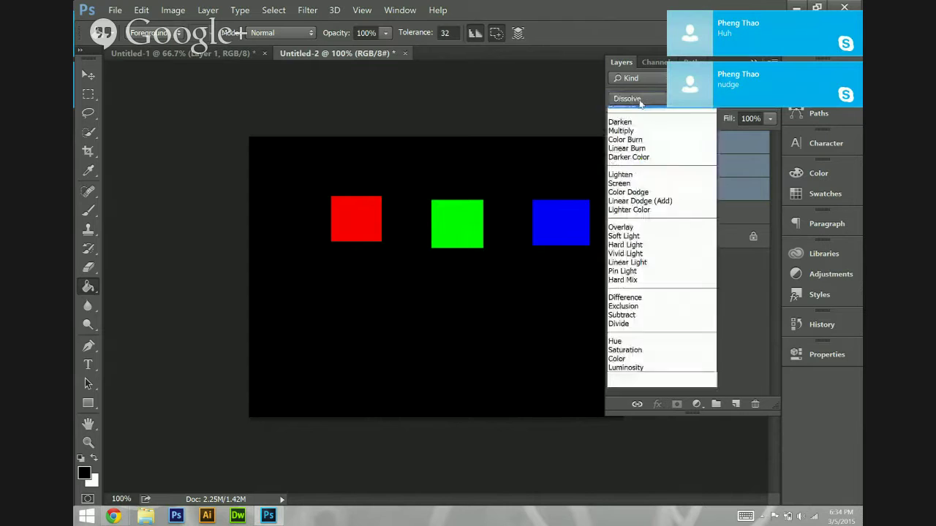
pyautogui.click(639, 111)
pyautogui.click(639, 98)
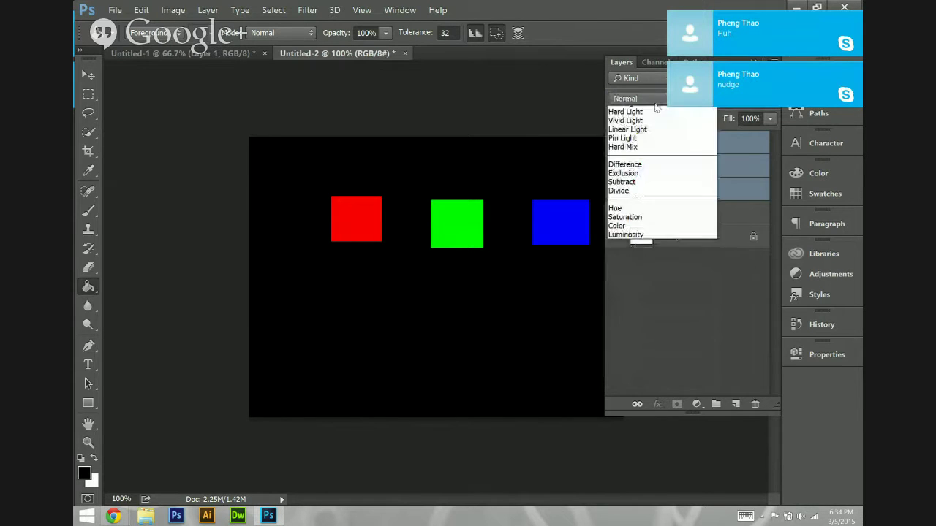
pyautogui.click(646, 146)
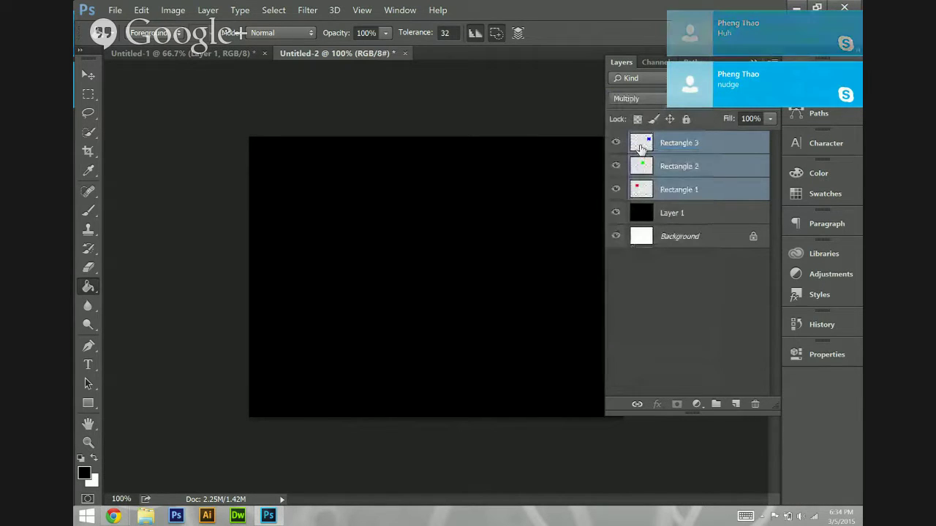
# Hide and show the black layer to compare Multiply on both backgrounds, and return the three rectangles to Screen.
pyautogui.click(616, 213)
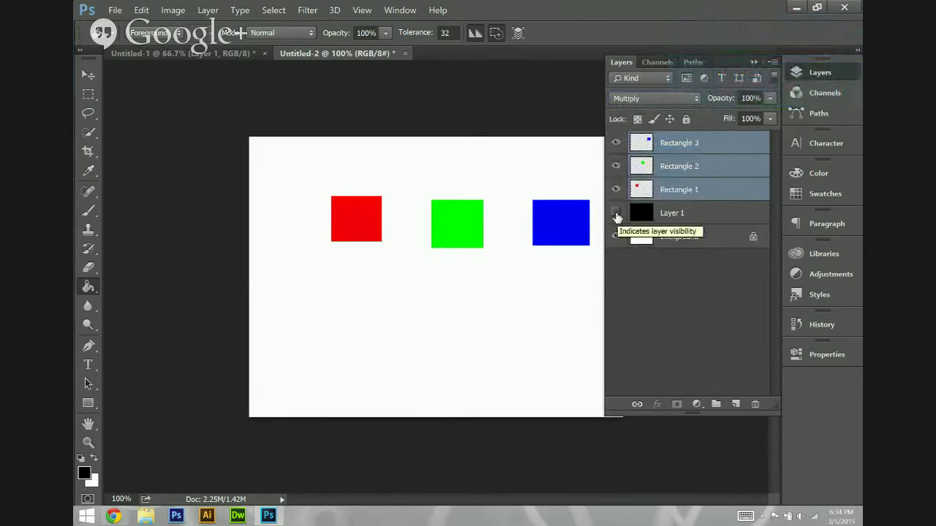
pyautogui.click(616, 213)
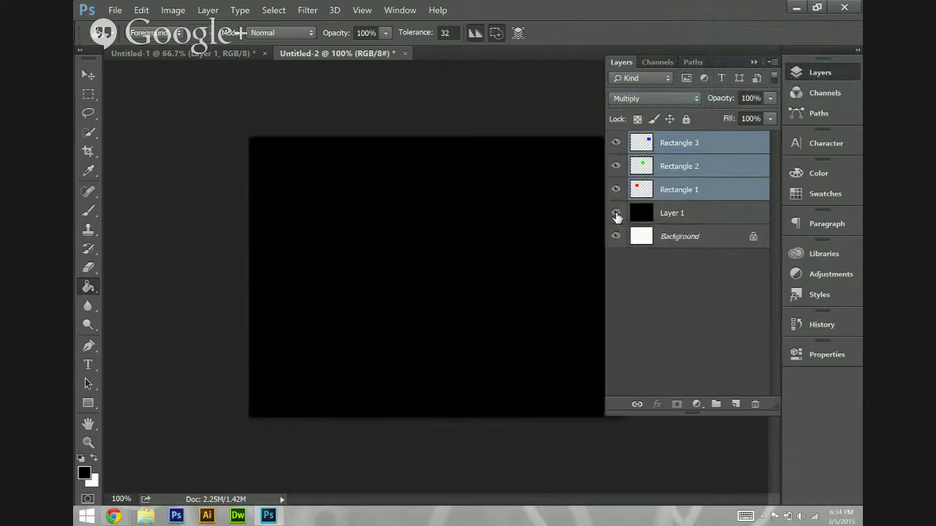
pyautogui.click(678, 100)
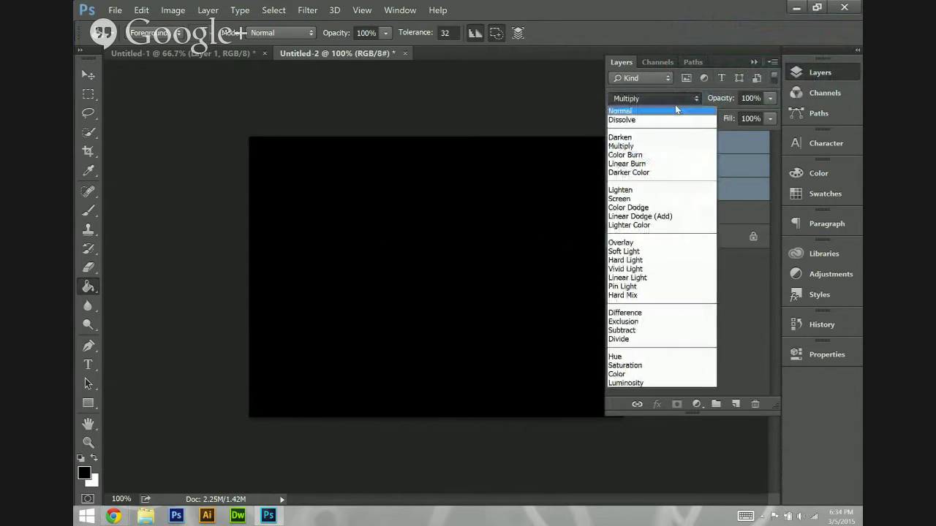
pyautogui.click(640, 199)
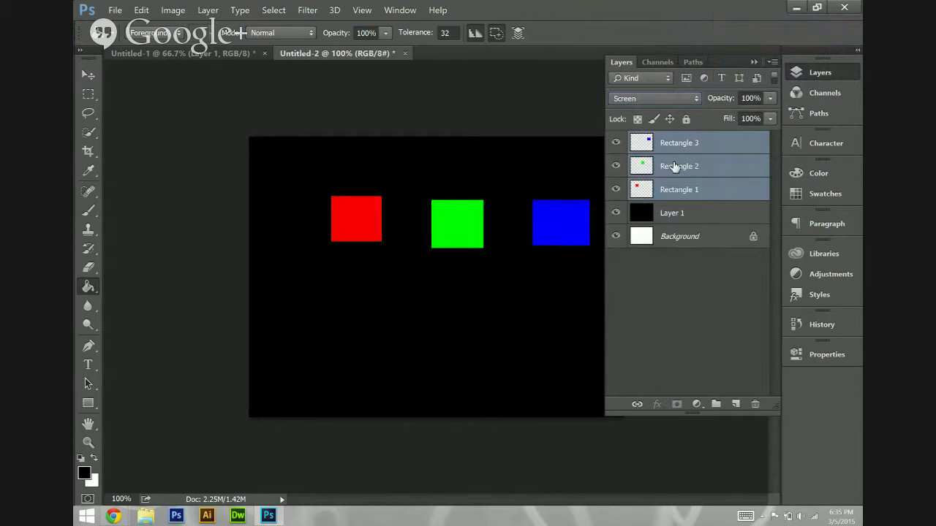
# Set the three rectangle layers to the Color blend mode and toggle the black layer's visibility off and on.
pyautogui.click(658, 98)
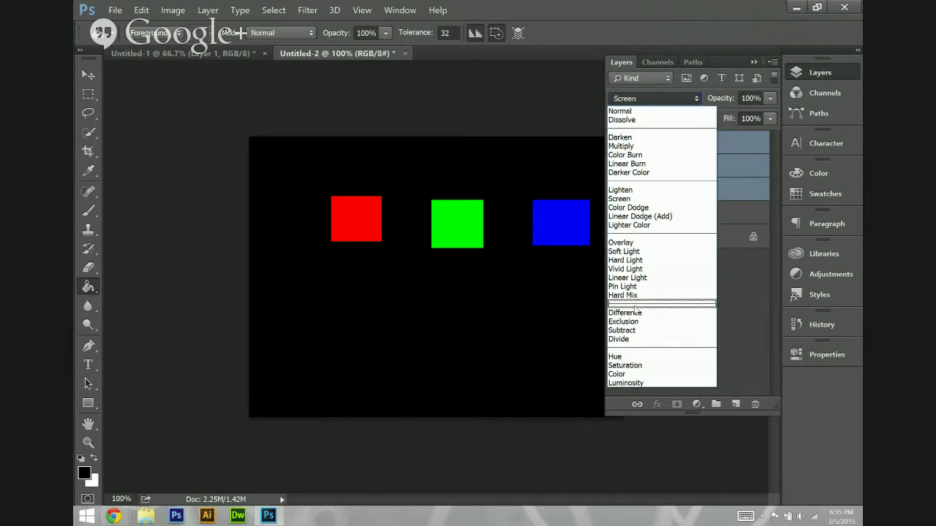
pyautogui.click(629, 372)
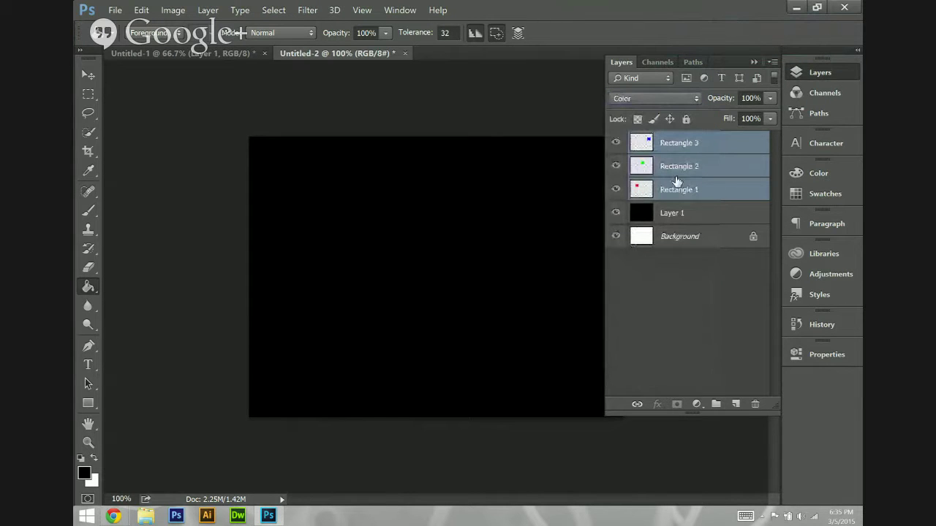
pyautogui.click(635, 220)
pyautogui.click(609, 217)
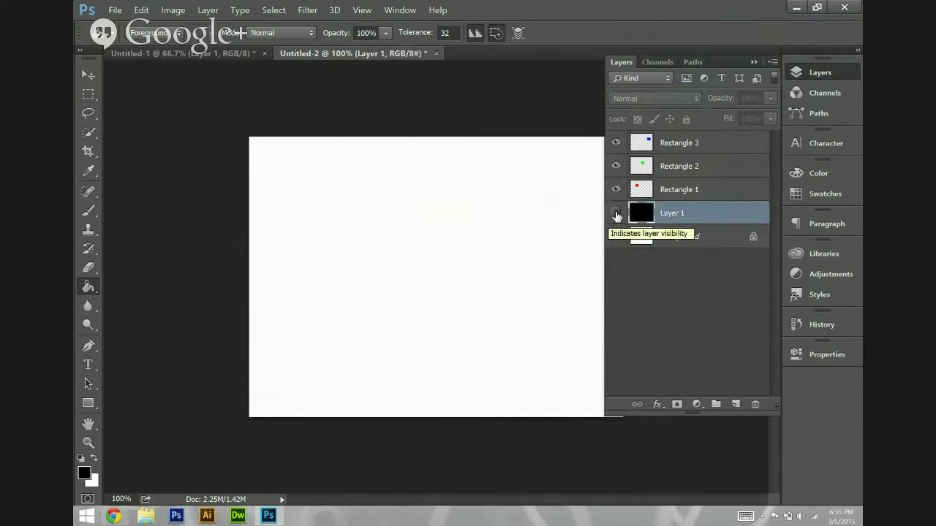
pyautogui.click(615, 213)
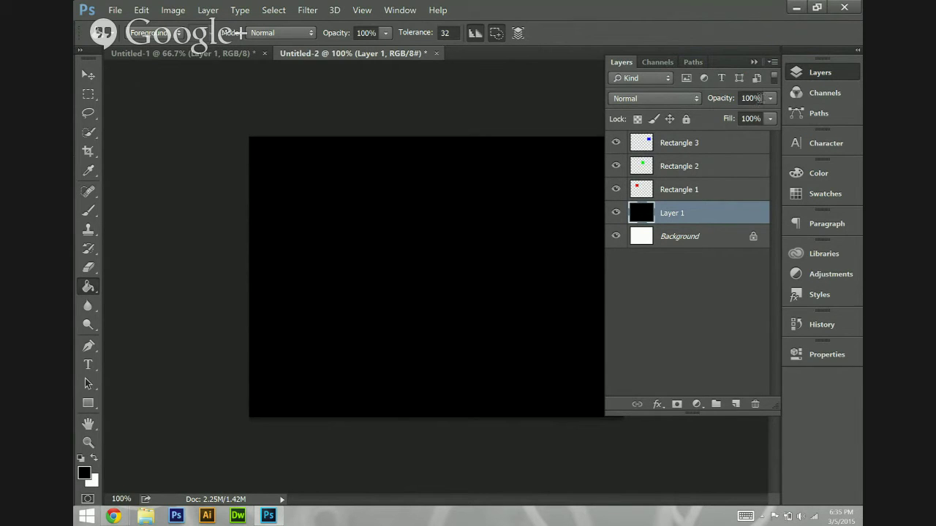
# Vary the black layer's opacity through 73%, 57%, 41% and 60% beneath the Color-blended rectangles, and restore it to 100%.
pyautogui.click(768, 99)
pyautogui.moveTo(759, 117); pyautogui.dragTo(748, 117)
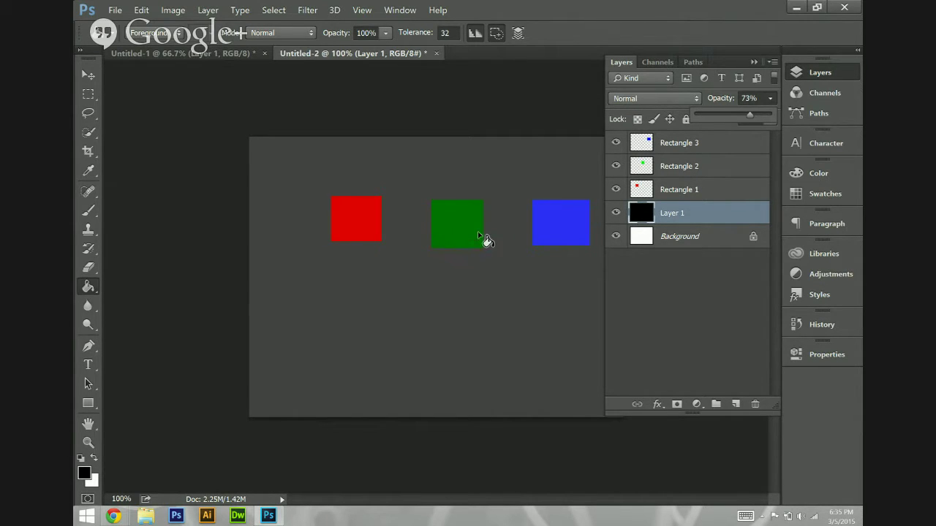
pyautogui.click(738, 116)
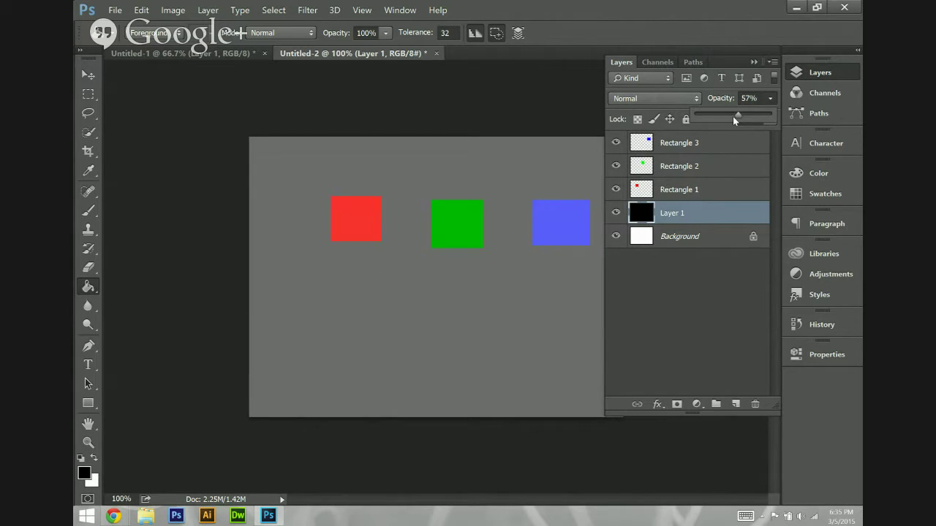
pyautogui.moveTo(734, 118); pyautogui.dragTo(733, 118)
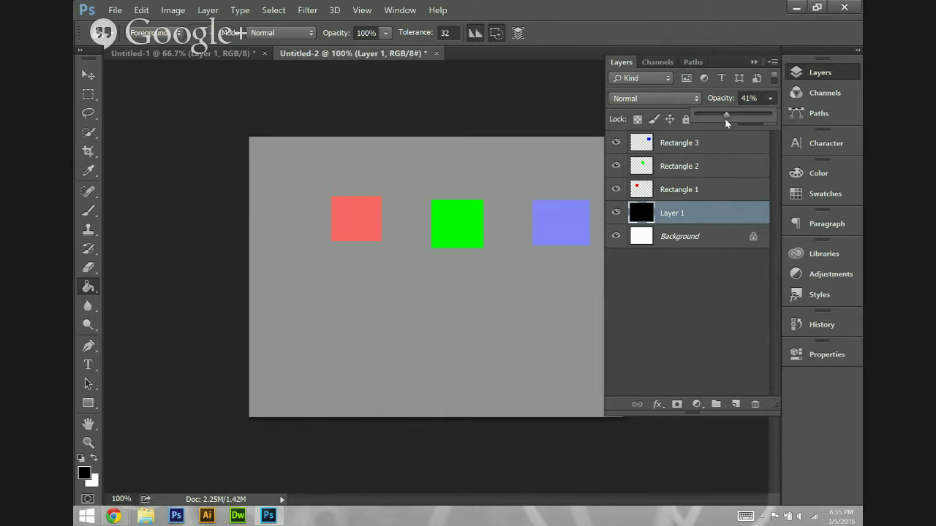
pyautogui.moveTo(703, 120); pyautogui.dragTo(752, 108)
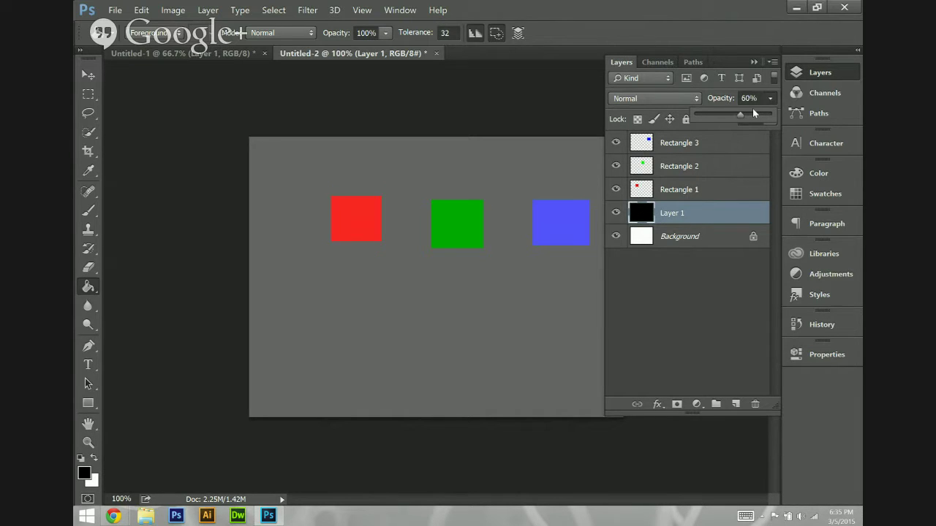
pyautogui.moveTo(750, 117); pyautogui.dragTo(787, 129)
# Set the blend mode of all three rectangle layers to Normal and leave only the blue rectangle's layer selected.
pyautogui.click(722, 188)
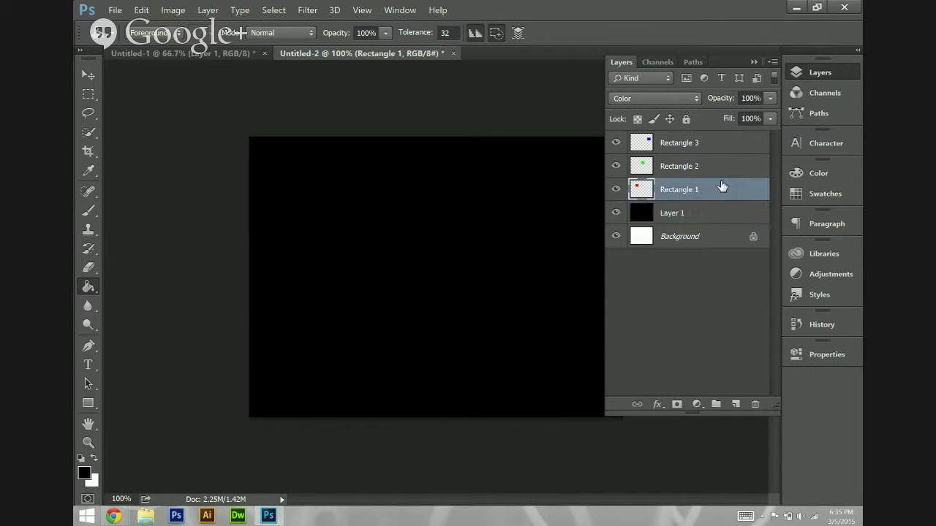
pyautogui.keyDown('shift'); pyautogui.click(722, 141); pyautogui.keyUp('shift')
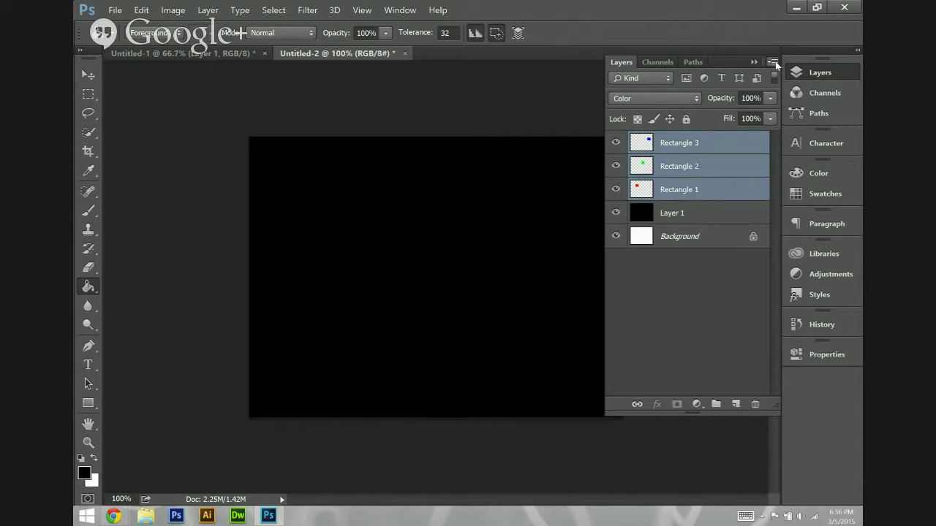
pyautogui.click(665, 99)
pyautogui.click(657, 112)
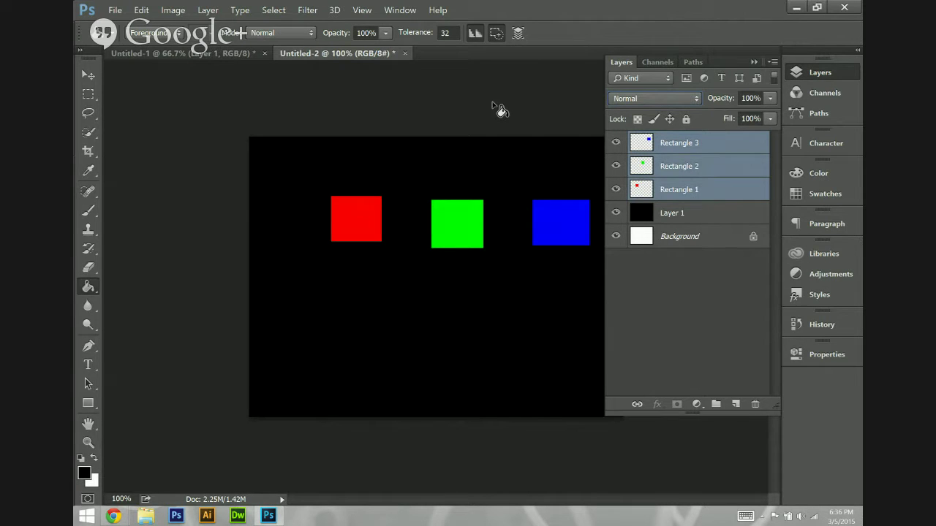
pyautogui.click(694, 150)
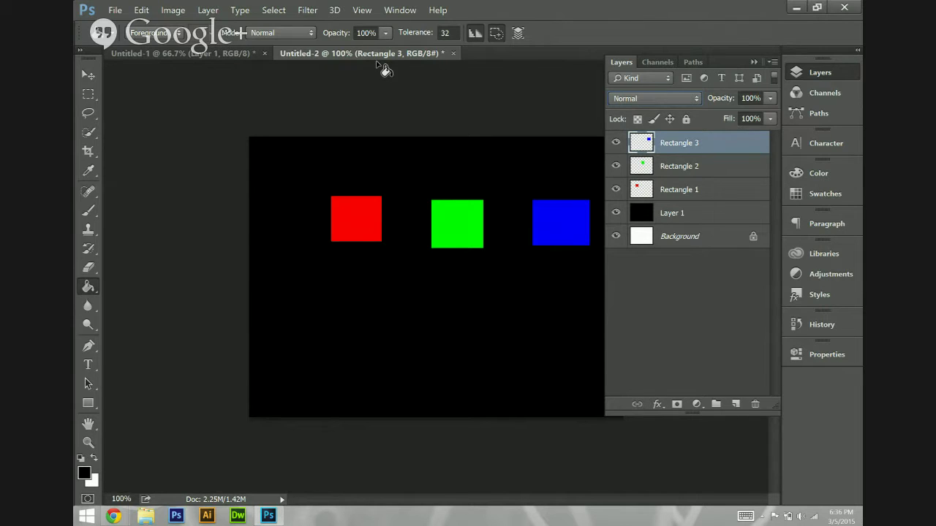
# Switch to the Chrome browser window and show the open image search for "ariana grande photoshoot".
pyautogui.moveTo(113, 516)
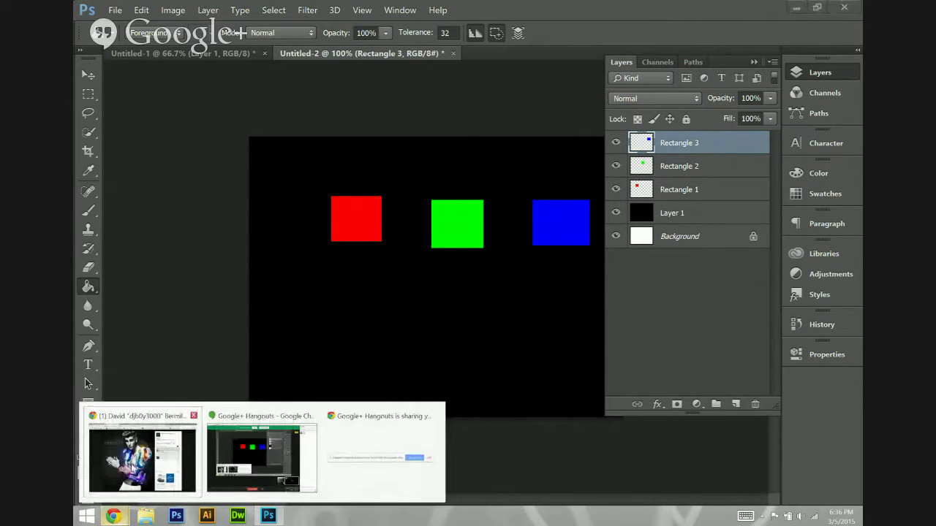
pyautogui.click(154, 472)
pyautogui.click(439, 6)
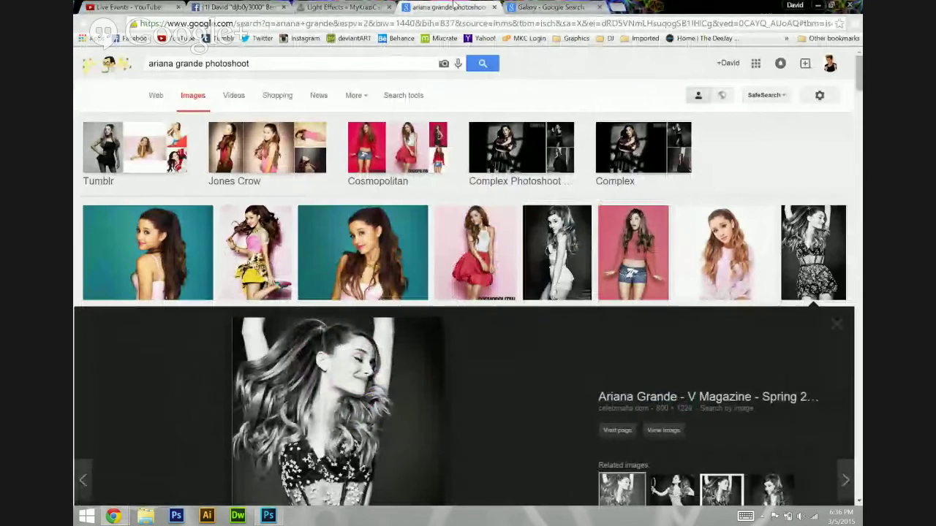
# Examine the enlarged black-and-white portrait and the surrounding photoshoot image results for a suitable example photo.
pyautogui.scroll(-2, 513, 356)
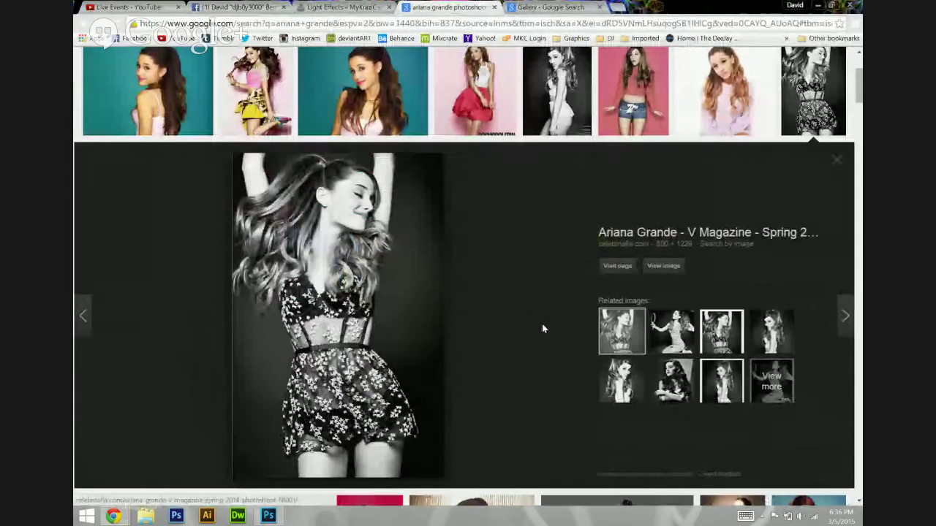
pyautogui.scroll(-1, 542, 325)
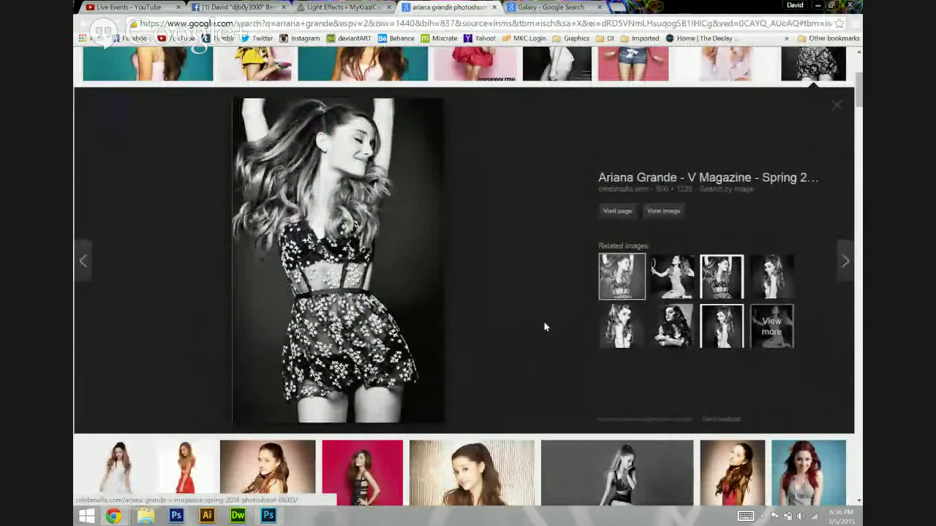
pyautogui.scroll(-3, 544, 327)
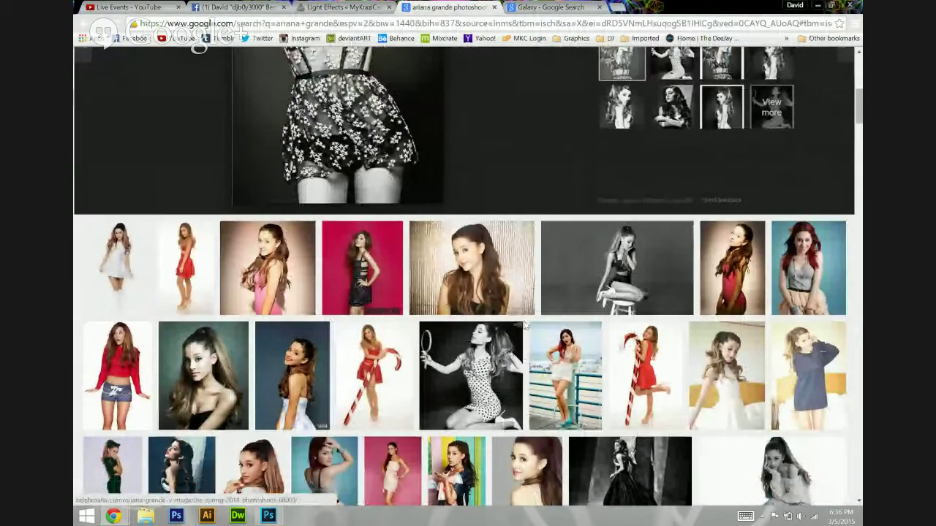
pyautogui.scroll(2, 538, 267)
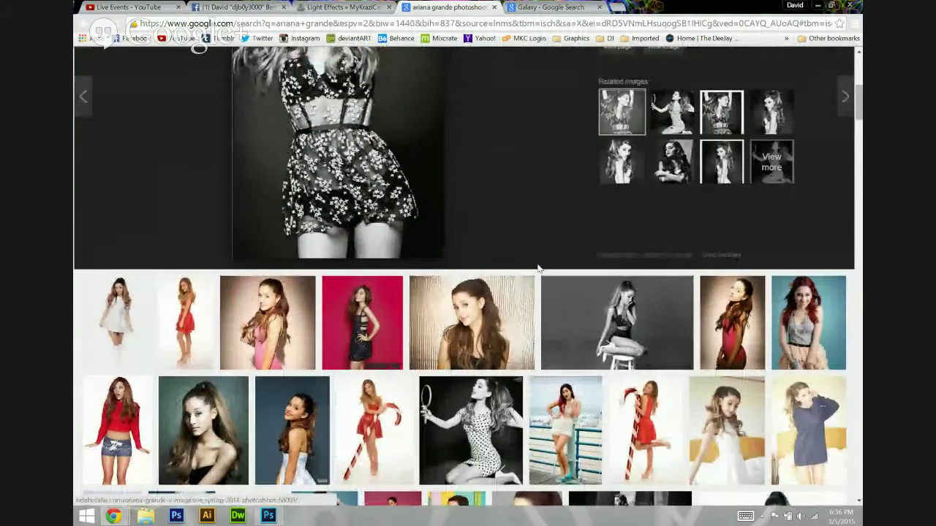
pyautogui.scroll(2, 536, 254)
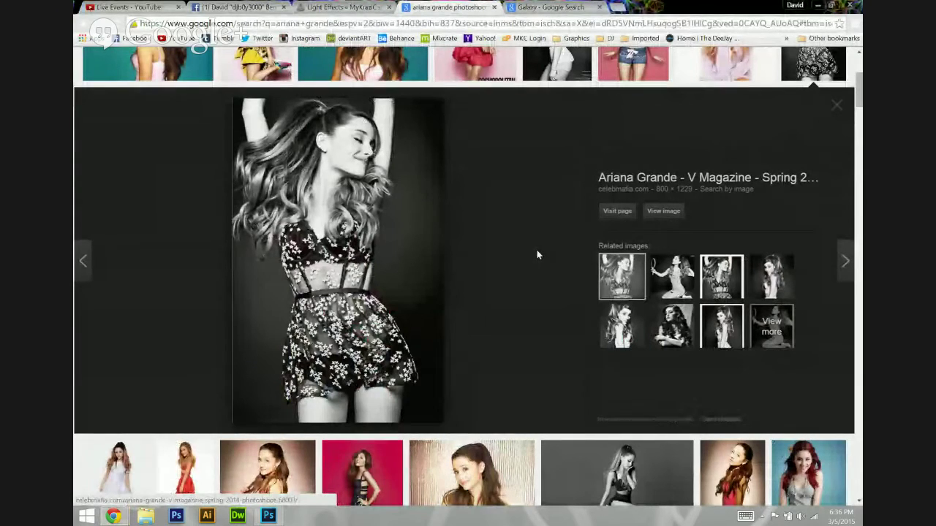
pyautogui.scroll(-4, 414, 214)
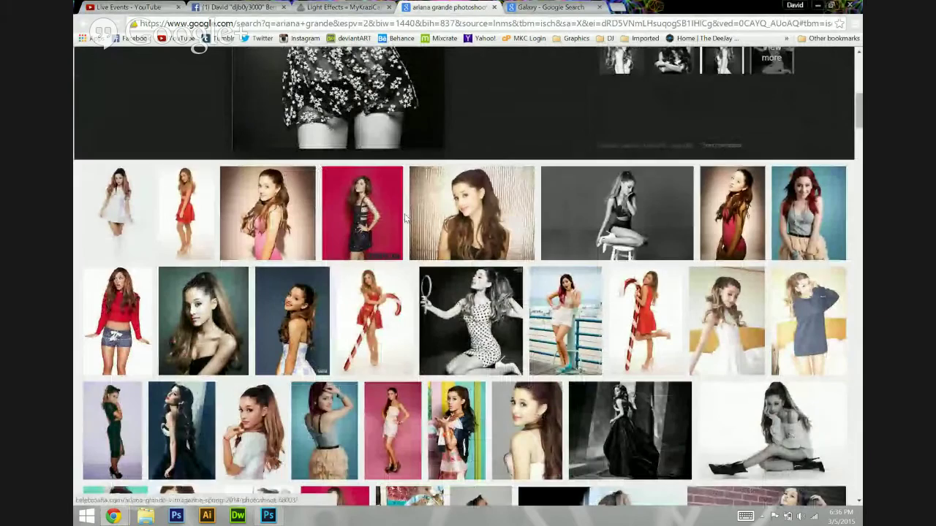
pyautogui.scroll(-2, 406, 221)
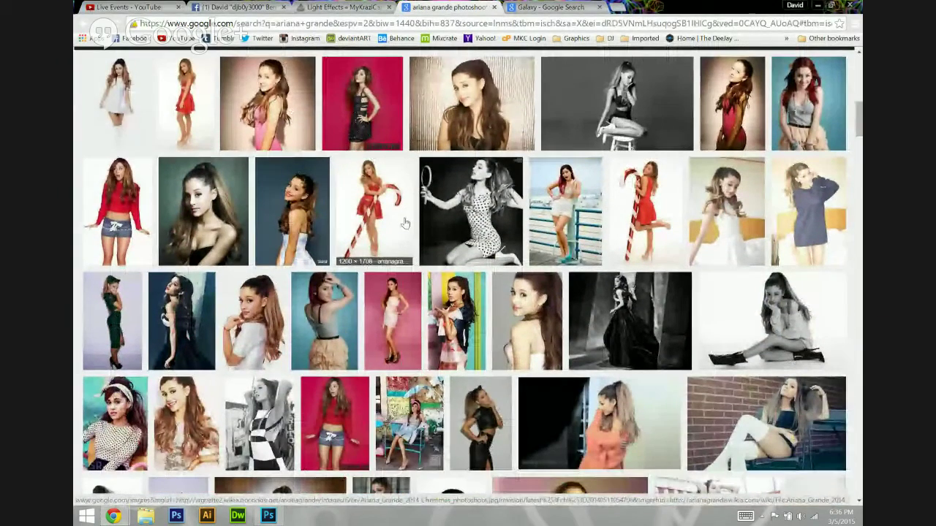
pyautogui.scroll(2, 406, 222)
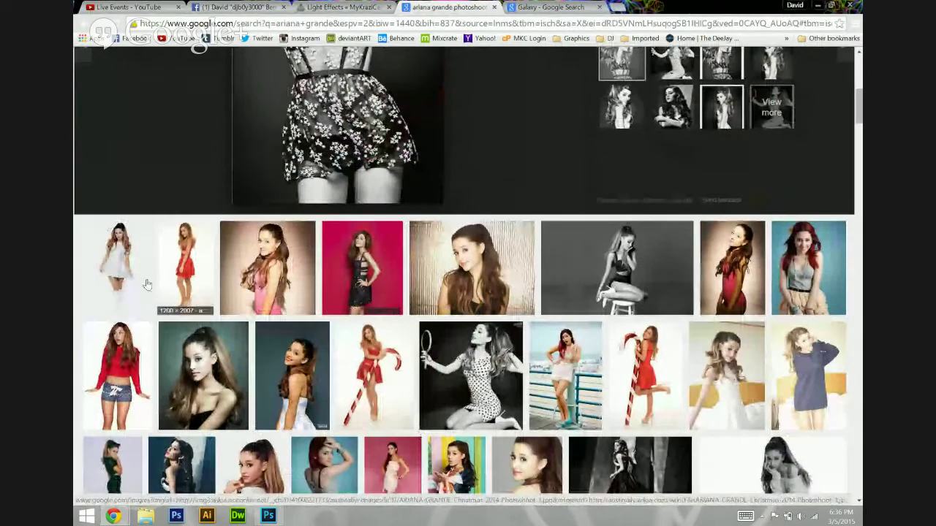
# Preview the red-sweater cutout photo, and reopen the preview of the black-and-white V Magazine portrait.
pyautogui.click(108, 375)
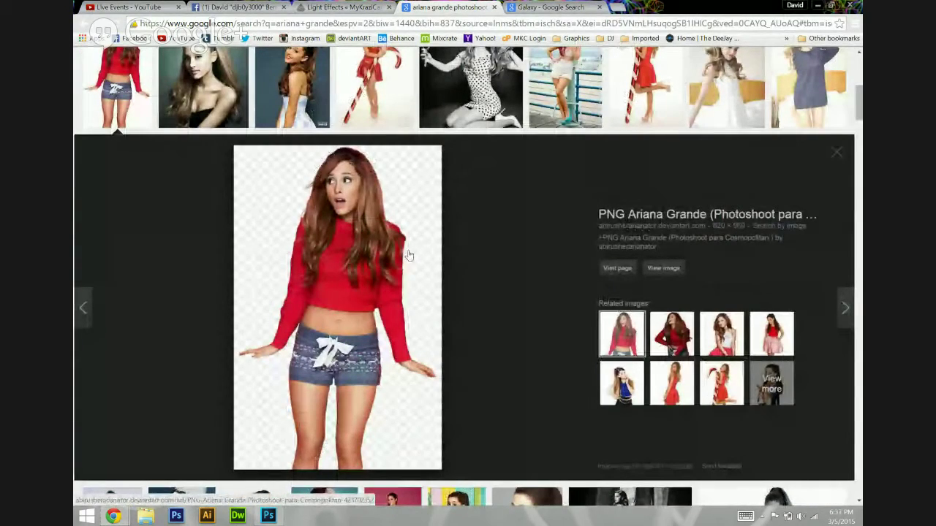
pyautogui.scroll(5, 409, 255)
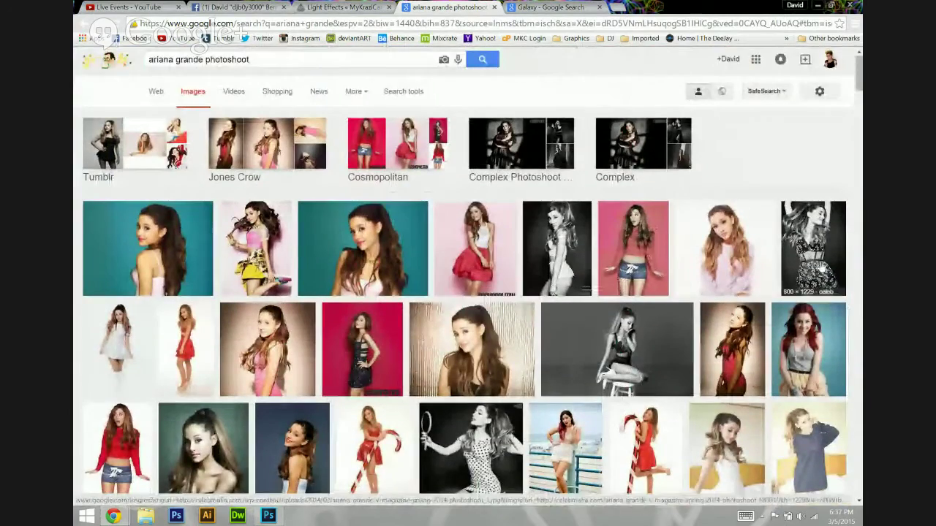
pyautogui.click(822, 270)
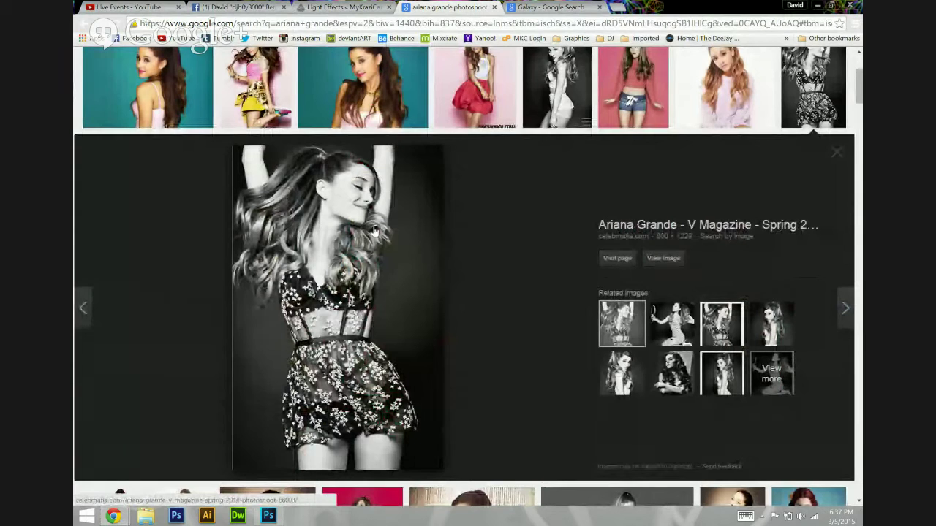
# Switch to Photoshop, bring up the Untitled-1 document with the black-and-white portrait, and collapse the Layers panel.
pyautogui.click(268, 516)
pyautogui.click(175, 54)
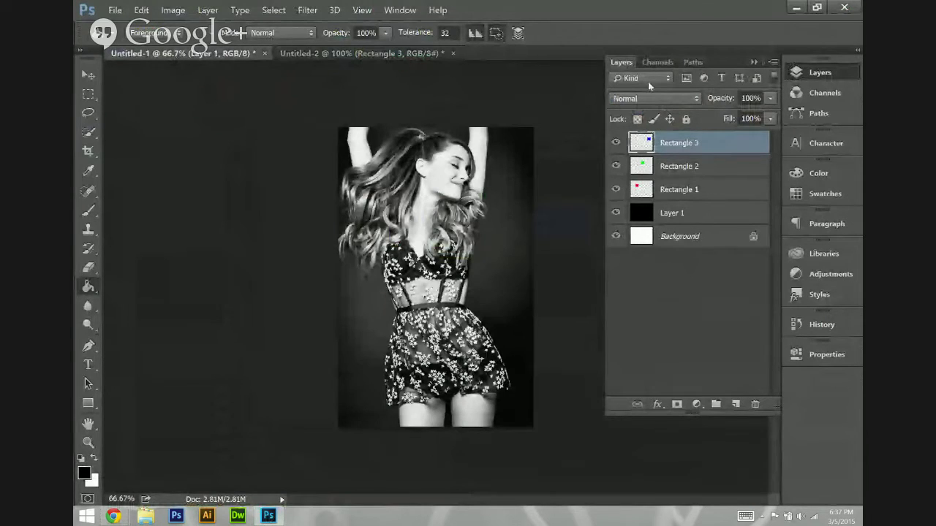
pyautogui.click(754, 62)
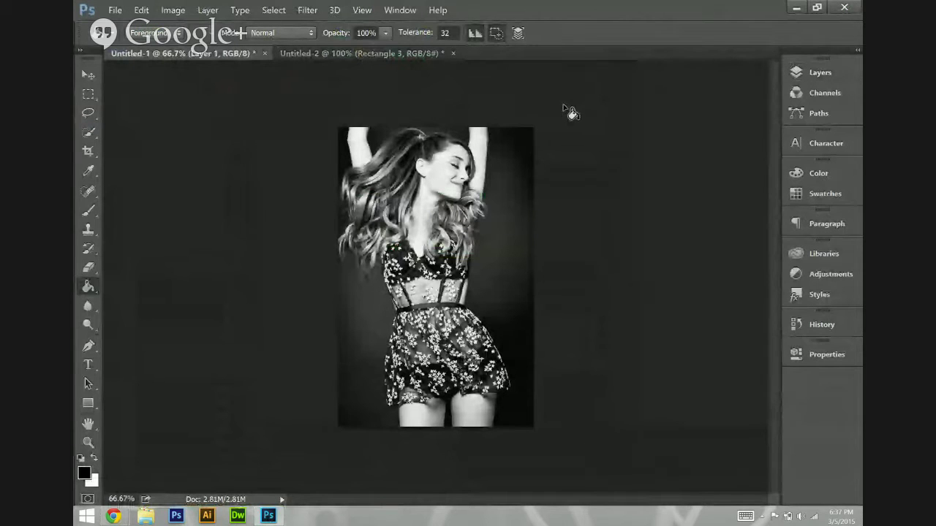
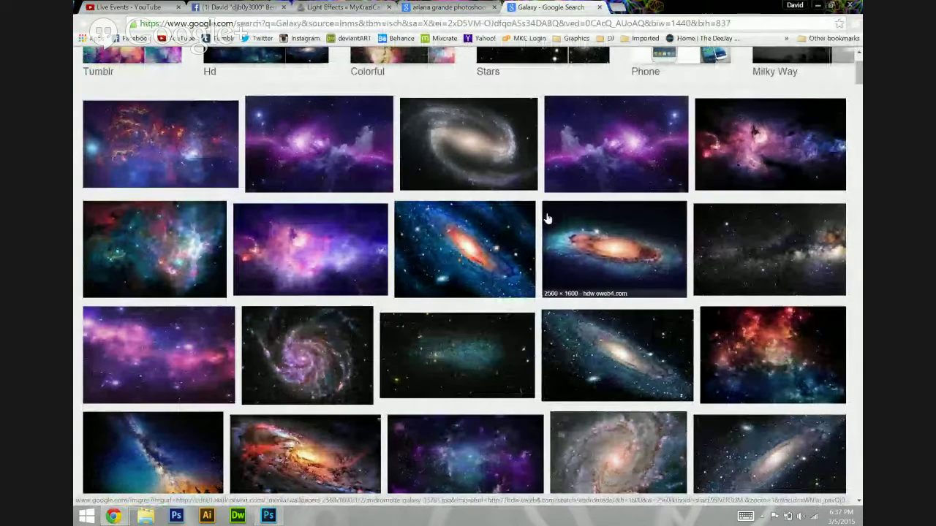
# Look through the Galaxy image search results in Chrome and preview the pink spiral galaxy from Wikipedia.
pyautogui.scroll(-1, 549, 220)
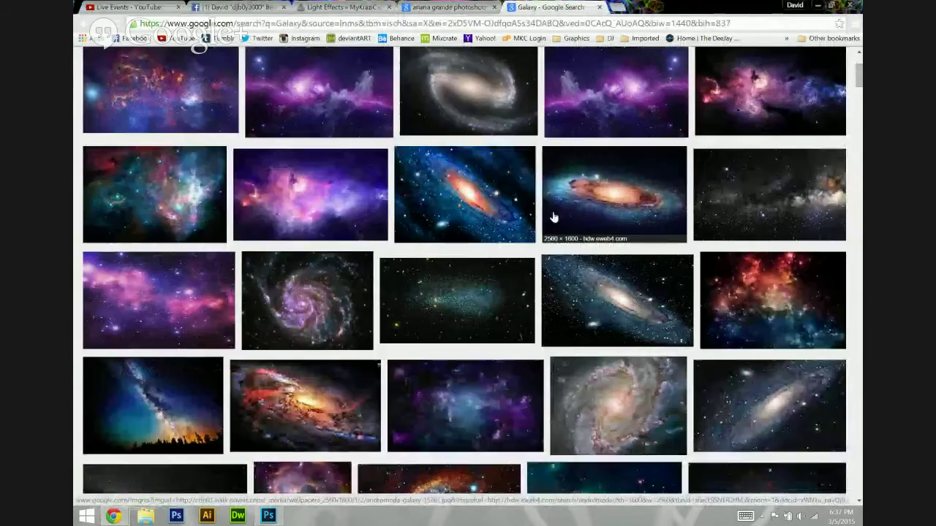
pyautogui.scroll(3, 554, 216)
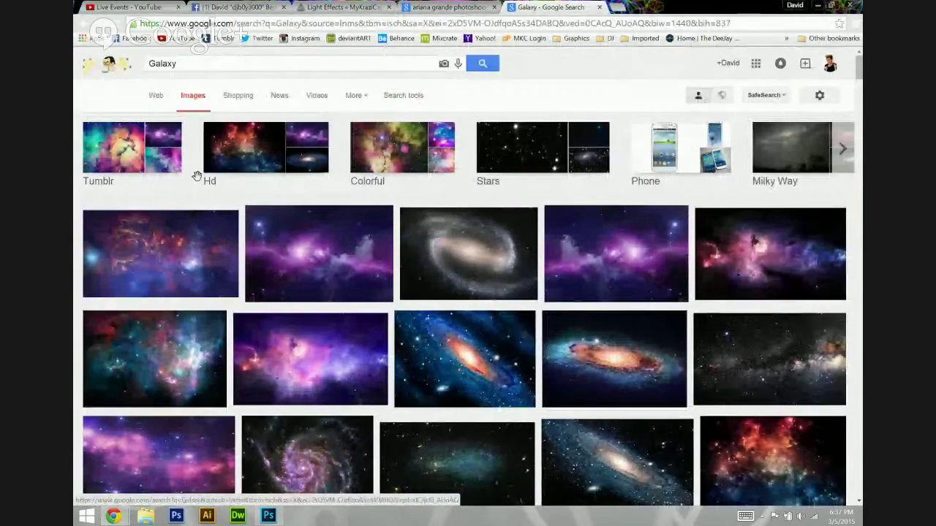
pyautogui.scroll(-4, 512, 242)
pyautogui.scroll(-2, 524, 239)
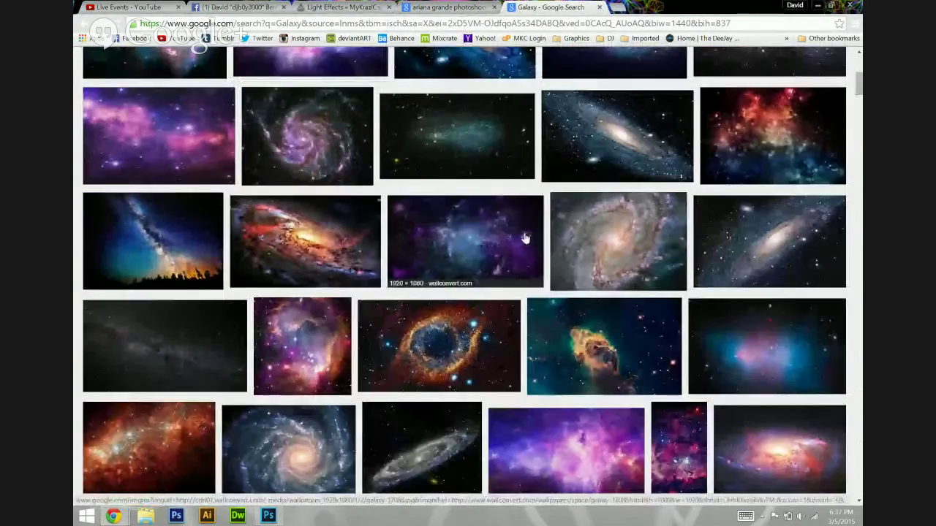
pyautogui.scroll(-4, 526, 237)
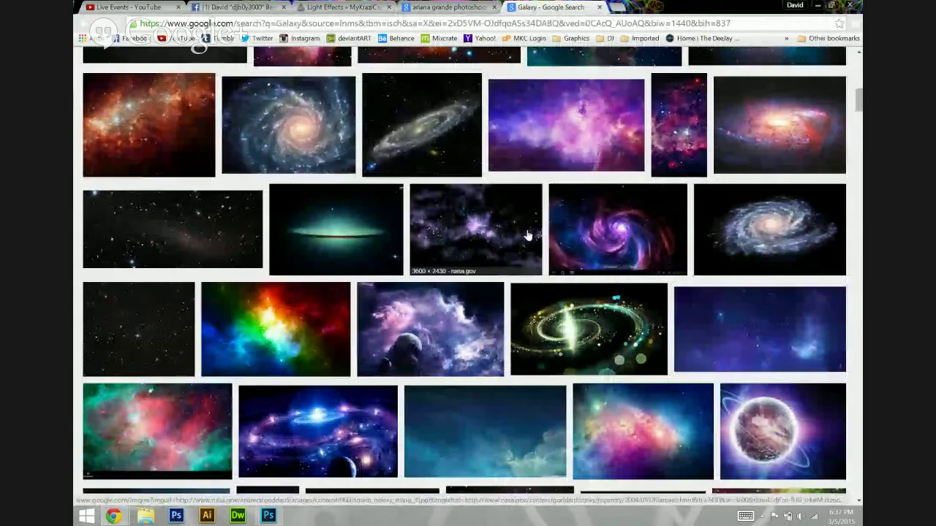
pyautogui.scroll(-2, 528, 235)
pyautogui.scroll(-4, 504, 315)
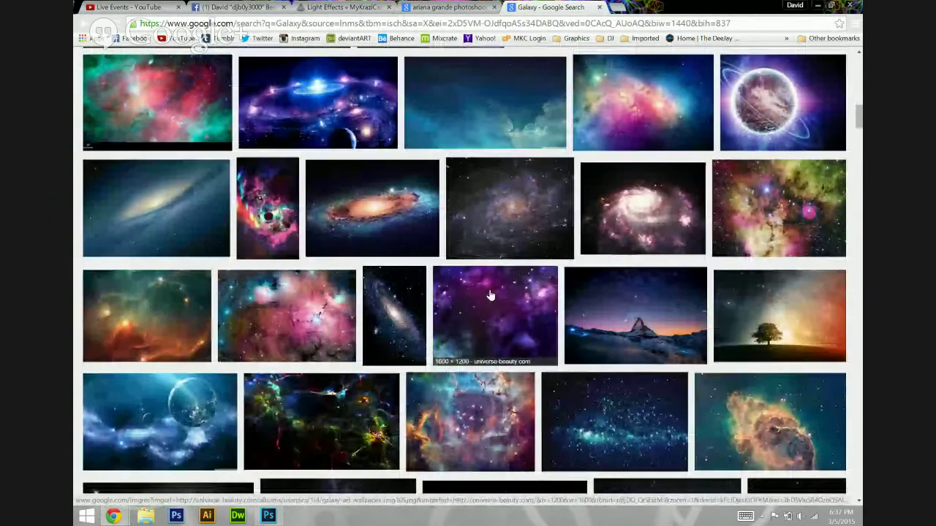
pyautogui.scroll(-2, 504, 329)
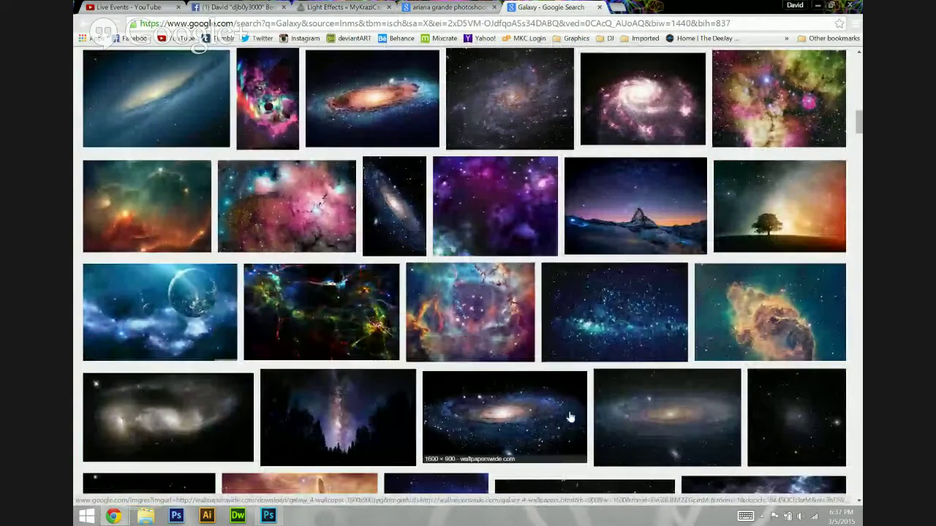
pyautogui.scroll(-2, 570, 418)
pyautogui.scroll(-3, 120, 255)
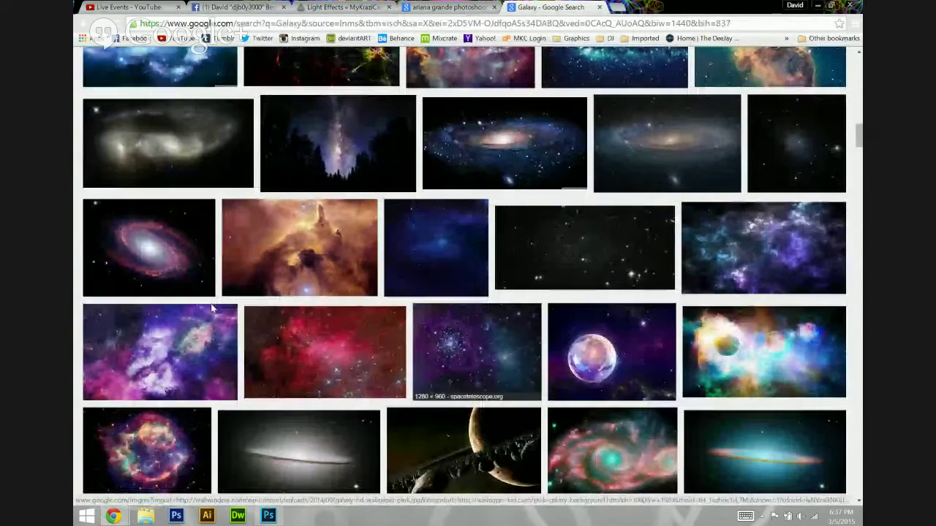
pyautogui.click(119, 255)
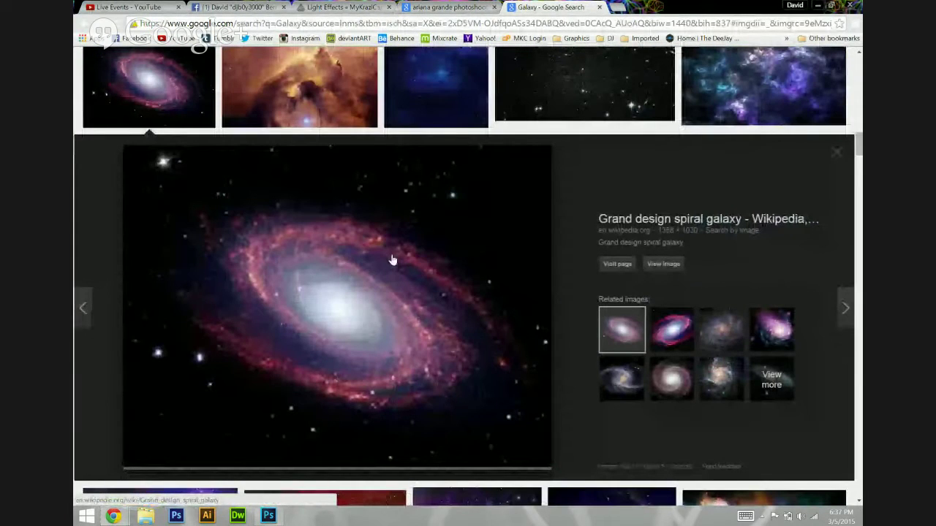
# Examine more galaxy images further down the results, beyond the spiral galaxy preview.
pyautogui.scroll(-3, 560, 252)
pyautogui.scroll(-5, 560, 251)
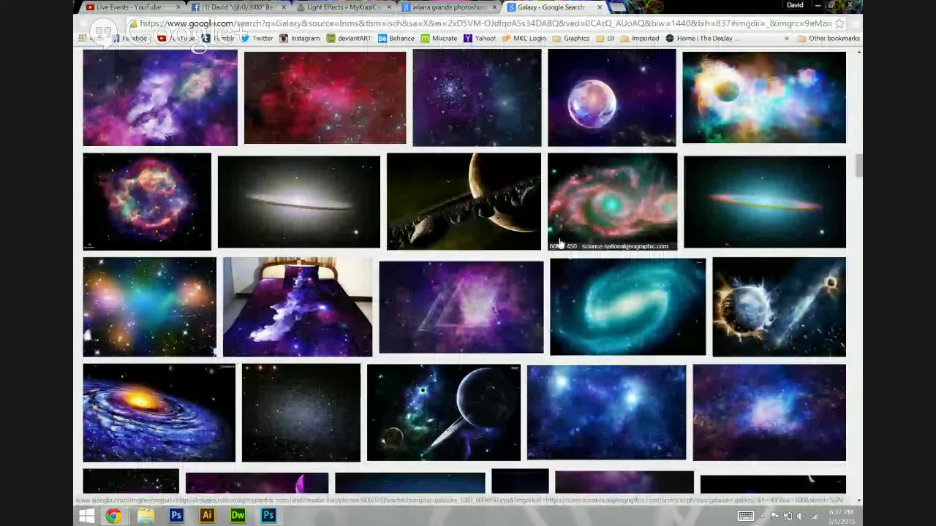
pyautogui.scroll(-5, 560, 243)
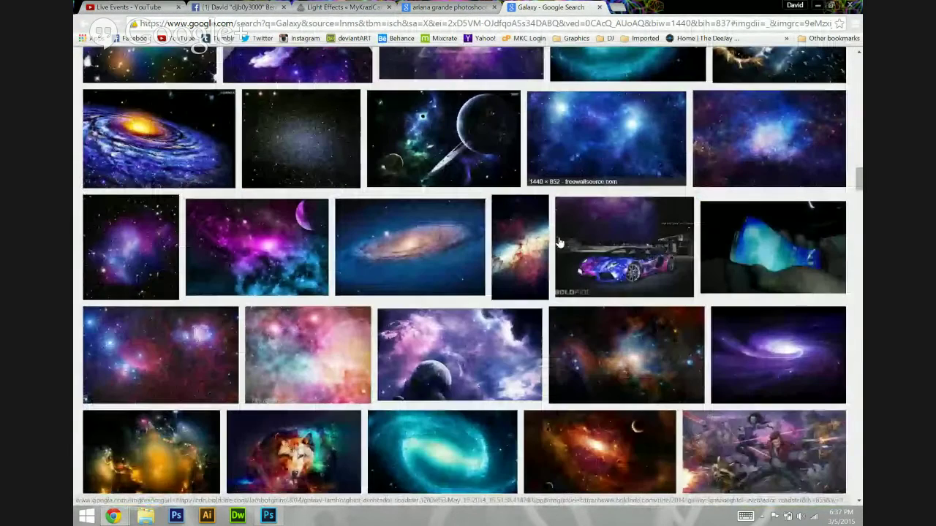
pyautogui.scroll(-5, 559, 243)
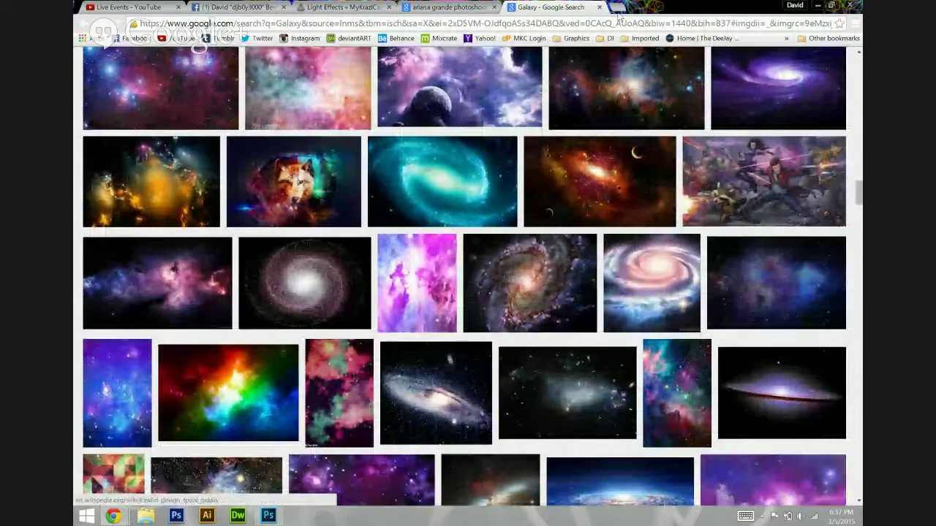
# Run a Google search for "Nebulas" in a new browser tab and show its image results.
pyautogui.click(617, 8)
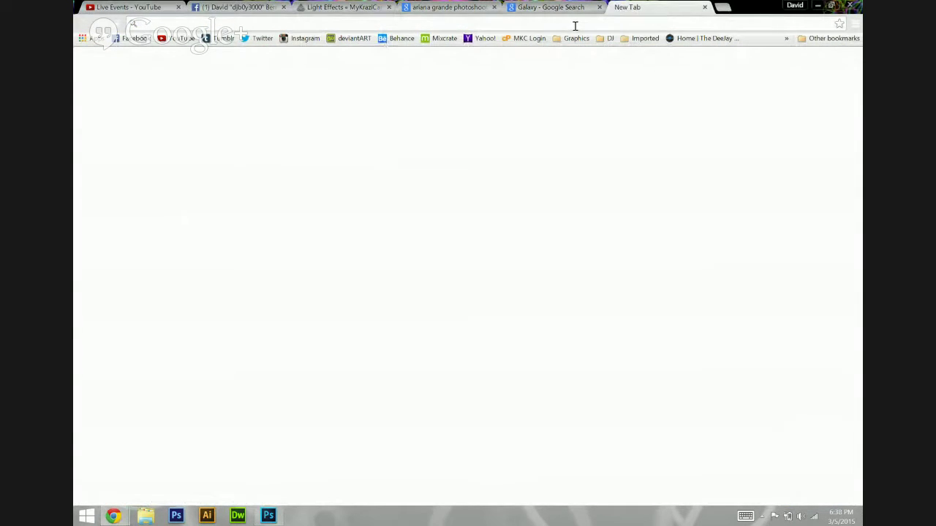
pyautogui.write('Neb')
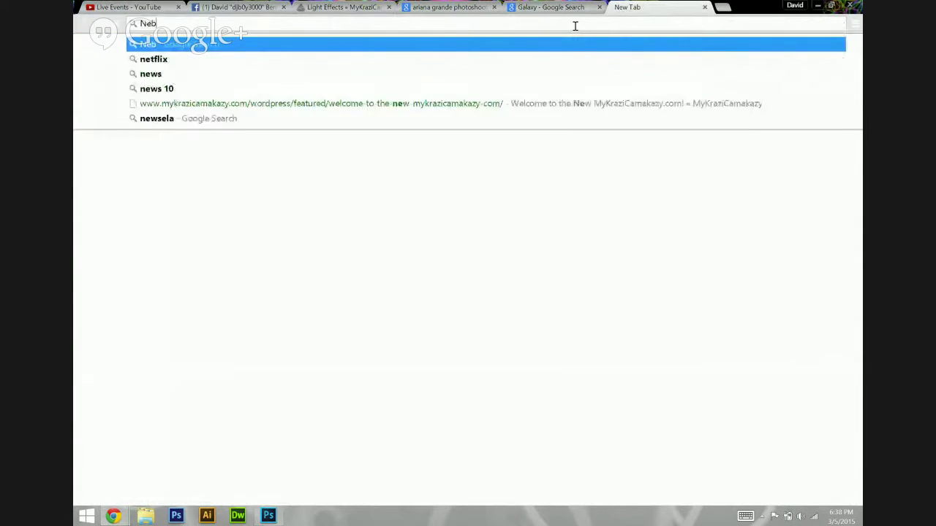
pyautogui.write('ula')
pyautogui.press('Return')
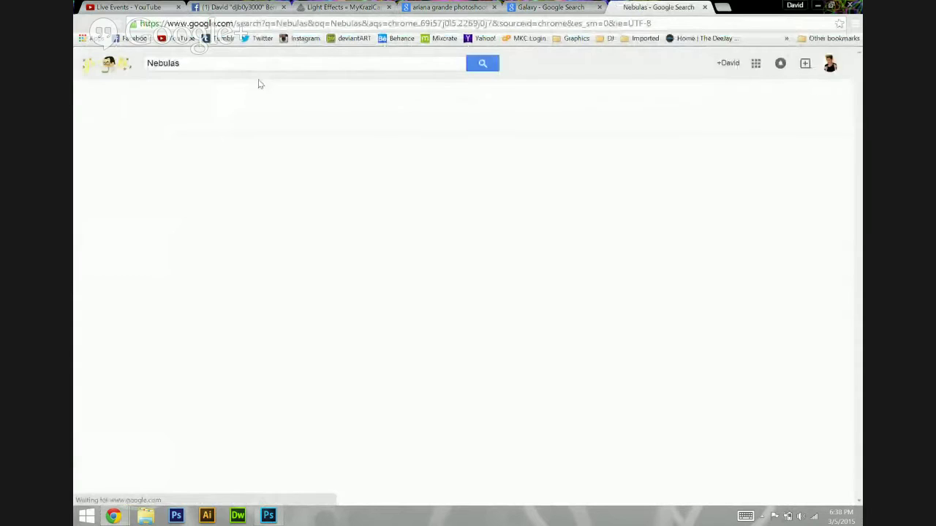
pyautogui.click(193, 96)
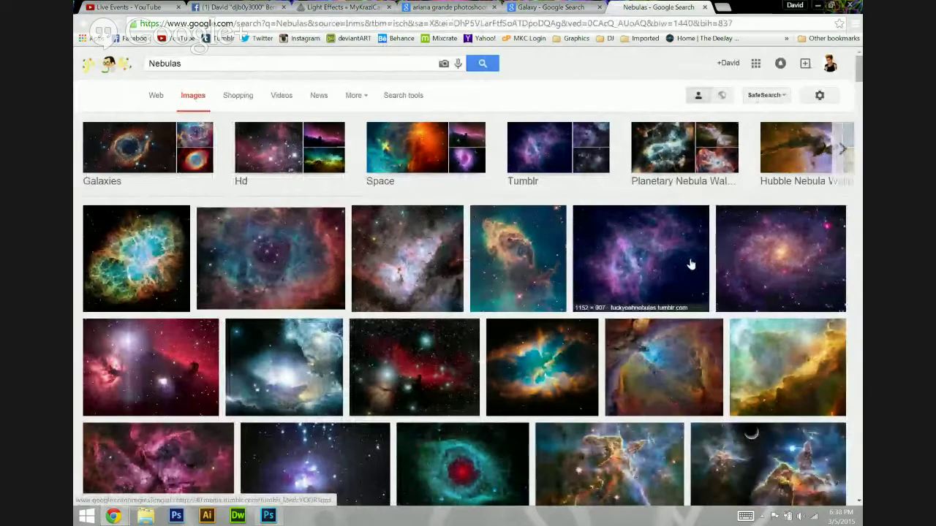
# Examine the Nebulas image results for a picture suited to blending with the portrait.
pyautogui.scroll(-2, 690, 263)
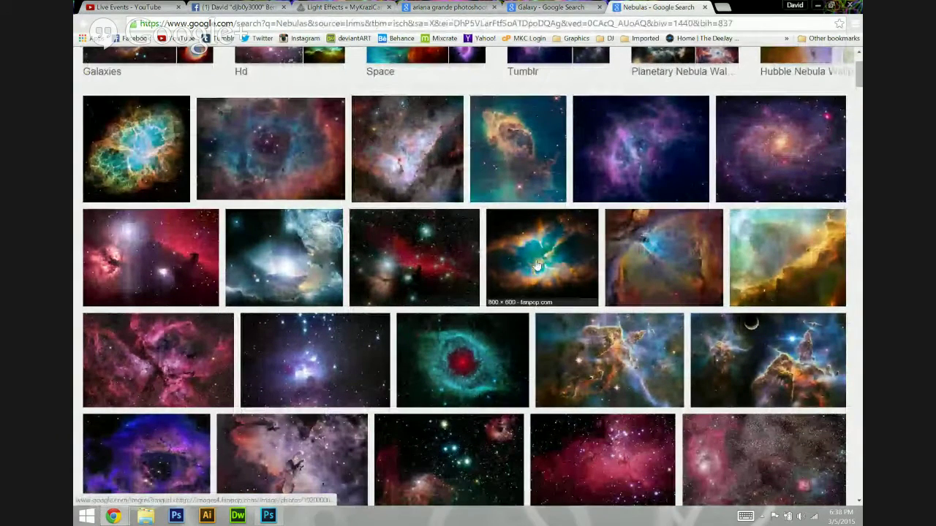
pyautogui.scroll(-8, 322, 280)
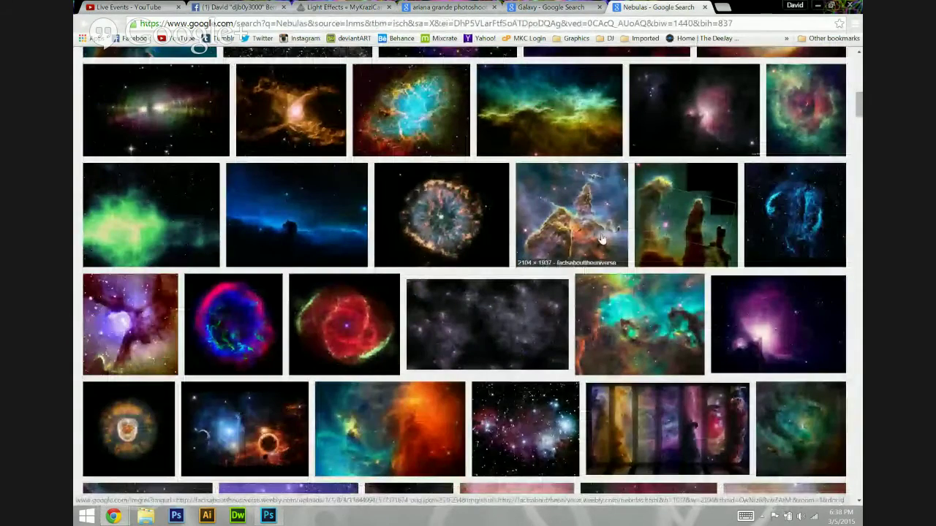
pyautogui.scroll(-3, 269, 249)
pyautogui.scroll(-1, 625, 241)
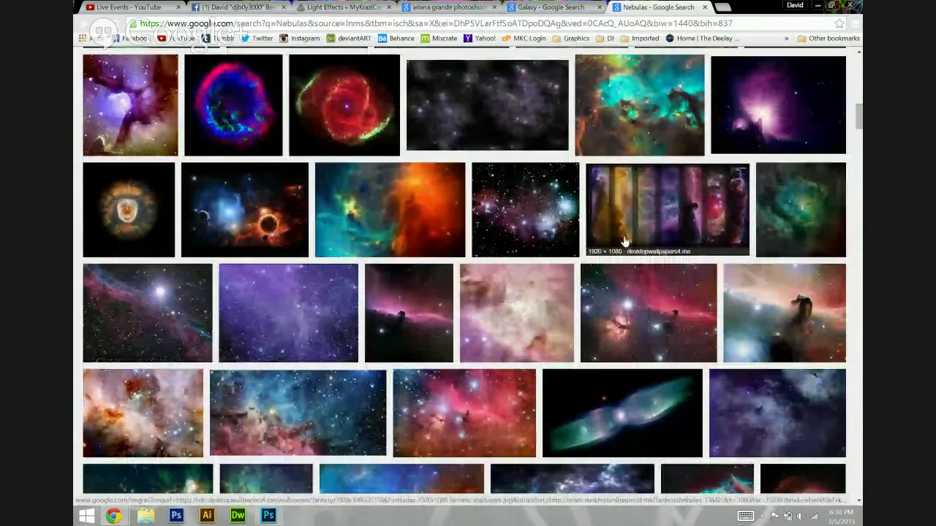
pyautogui.scroll(-2, 338, 330)
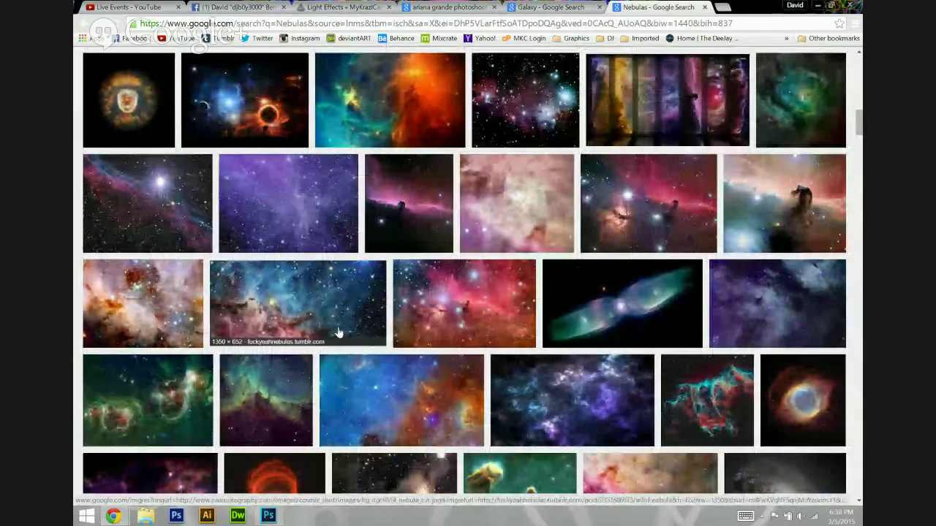
pyautogui.scroll(-3, 366, 322)
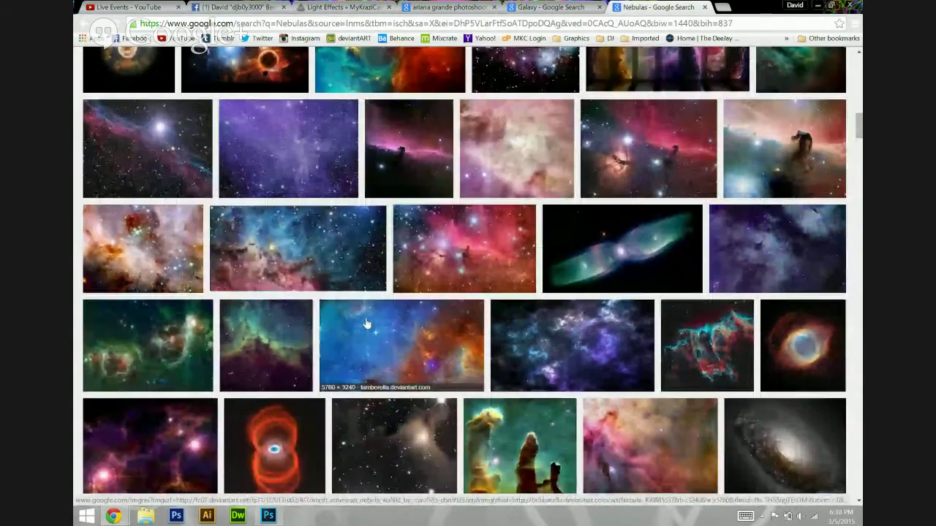
pyautogui.scroll(-2, 369, 319)
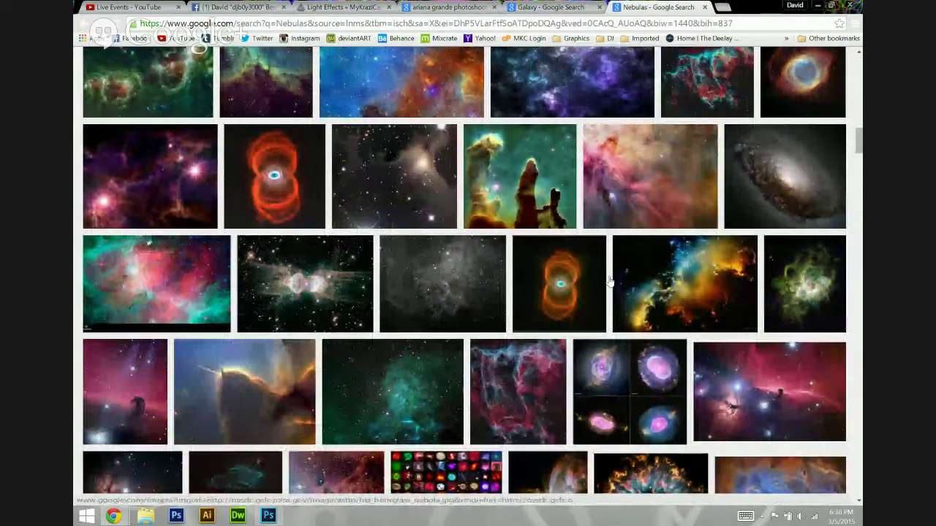
pyautogui.scroll(-10, 608, 281)
pyautogui.scroll(-3, 742, 302)
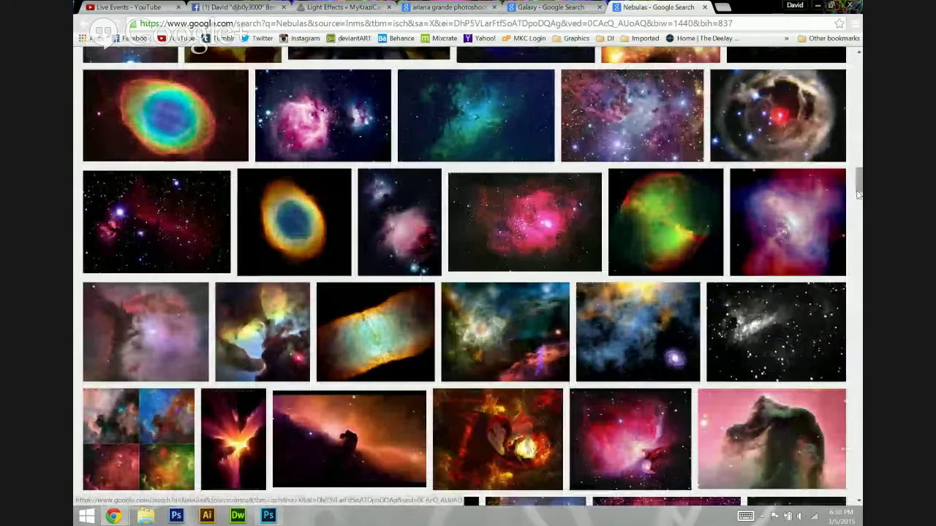
pyautogui.moveTo(858, 194); pyautogui.dragTo(859, 80)
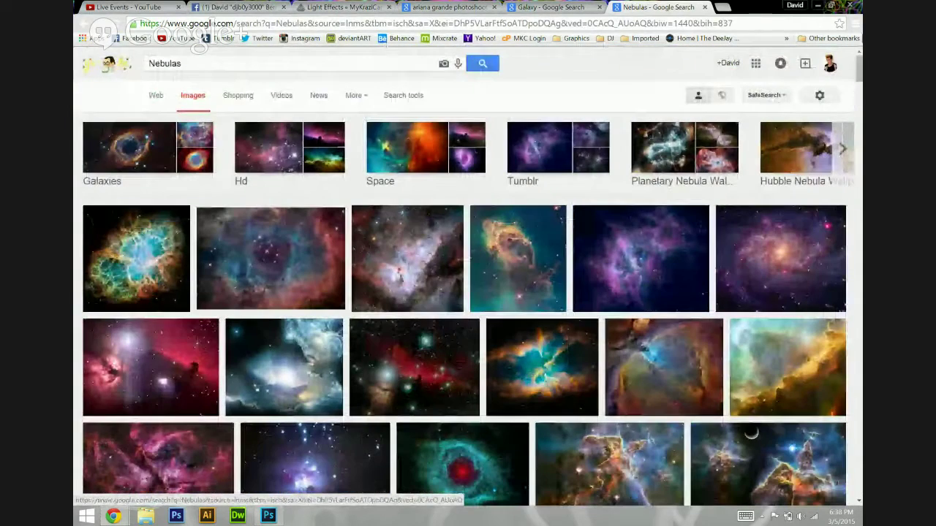
# Replace the image search query with "moonchilde nebula" and look over the first results.
pyautogui.moveTo(195, 63); pyautogui.dragTo(150, 63)
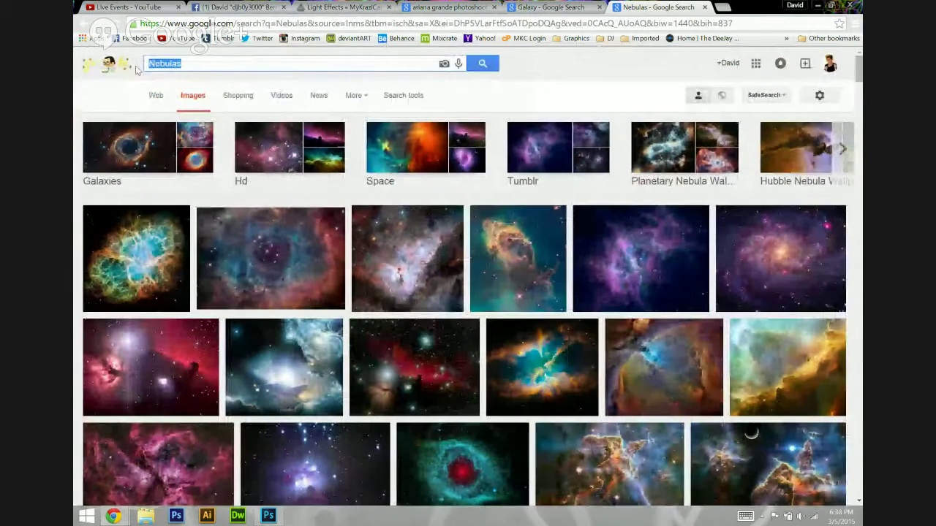
pyautogui.write('moonchilde')
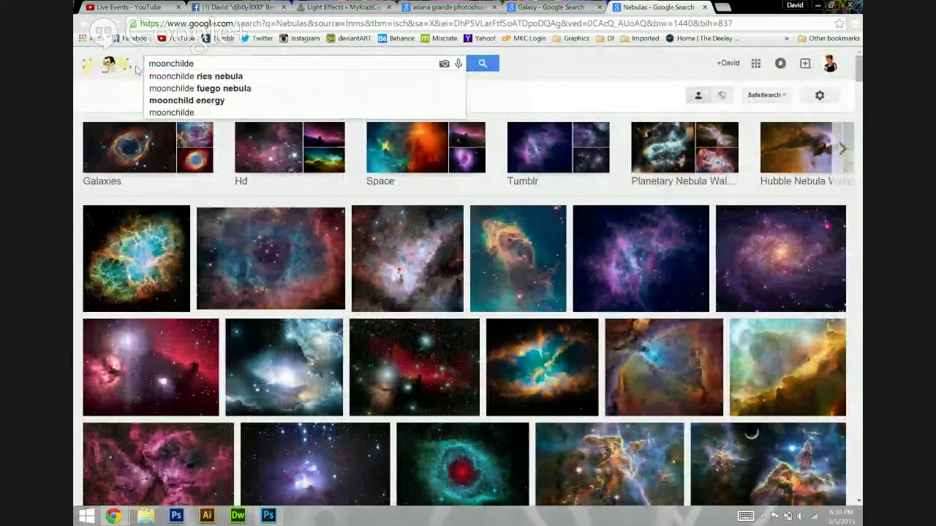
pyautogui.write(' nebu')
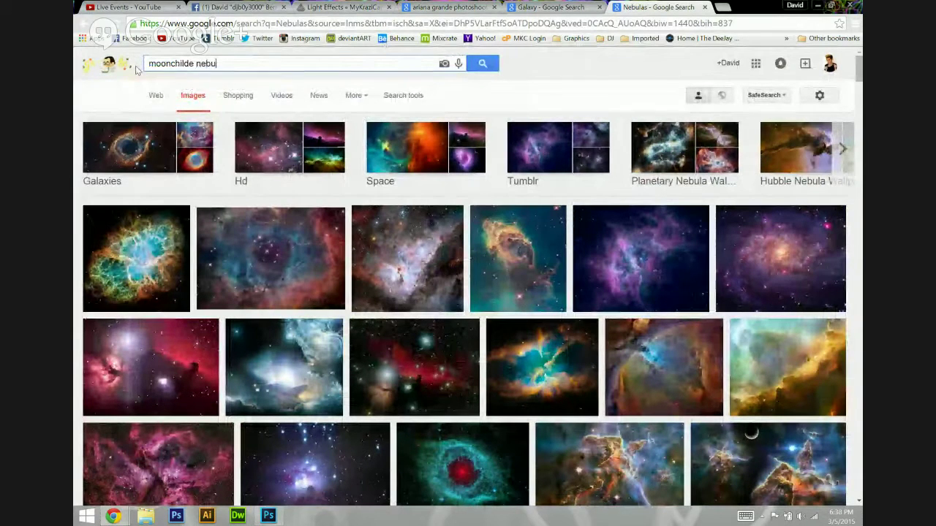
pyautogui.press('Return')
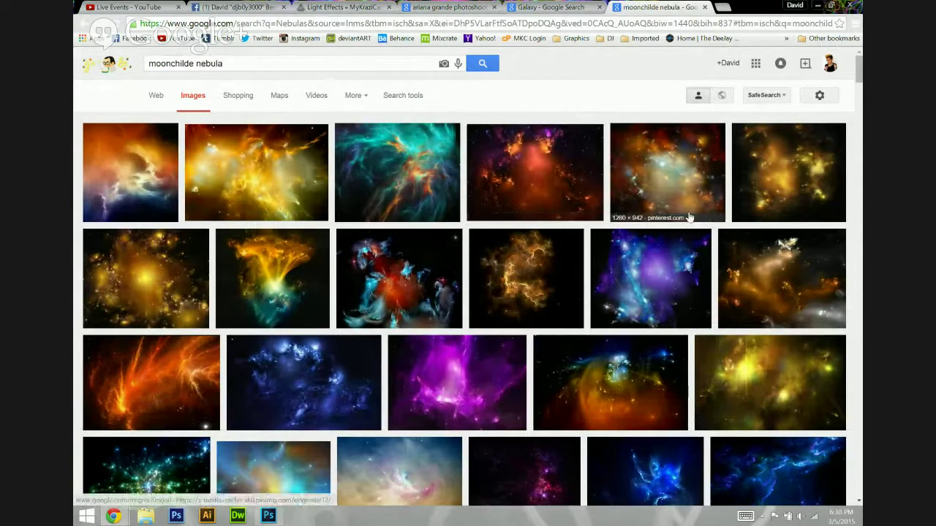
pyautogui.scroll(-1, 688, 216)
pyautogui.scroll(-1, 688, 216)
pyautogui.scroll(2, 693, 210)
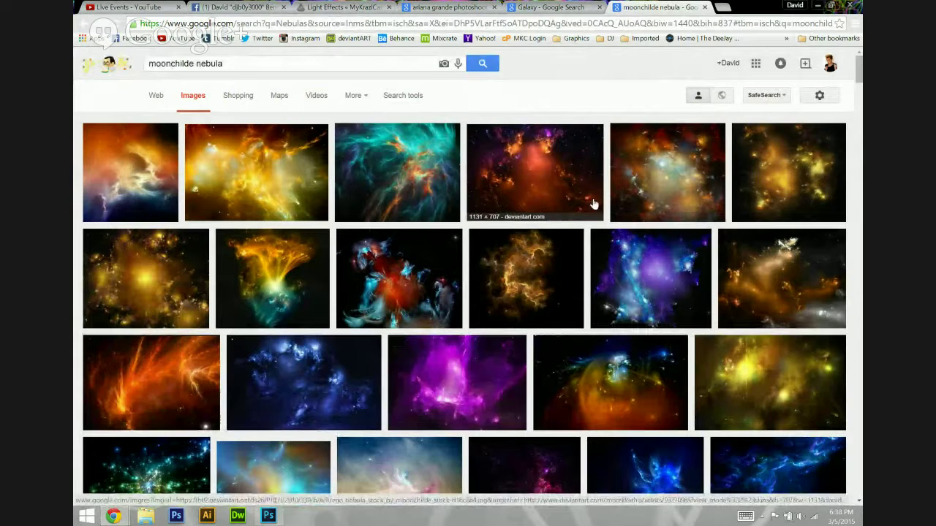
pyautogui.scroll(-1, 576, 209)
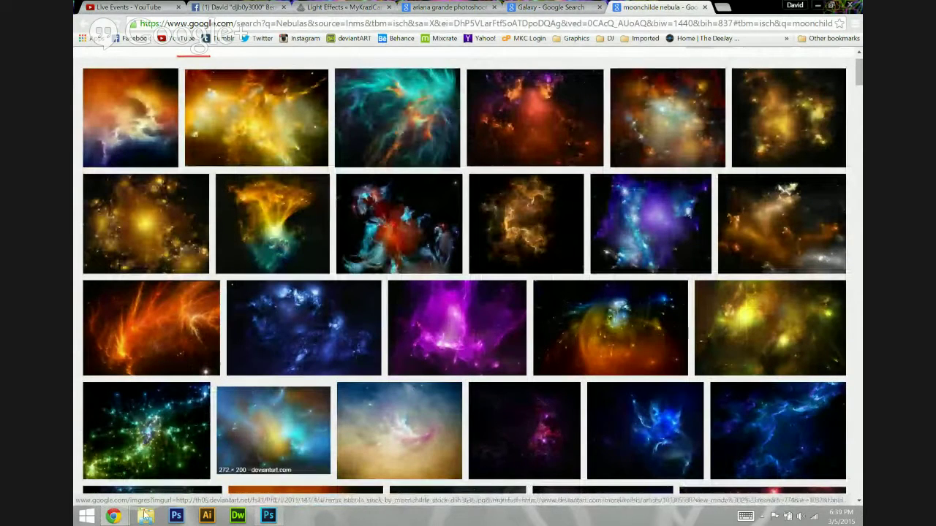
# Check the black-and-white portrait in Photoshop, and return to the nebula image results in Chrome.
pyautogui.click(267, 516)
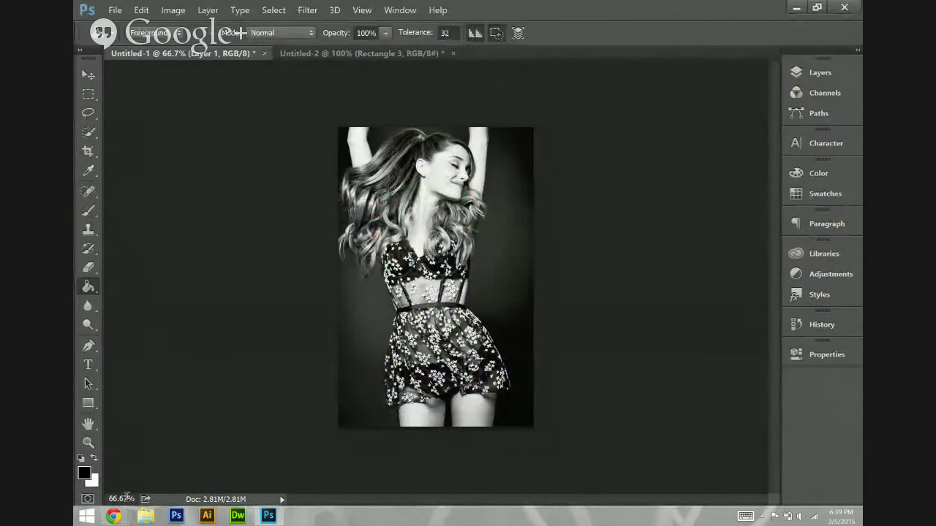
pyautogui.click(115, 516)
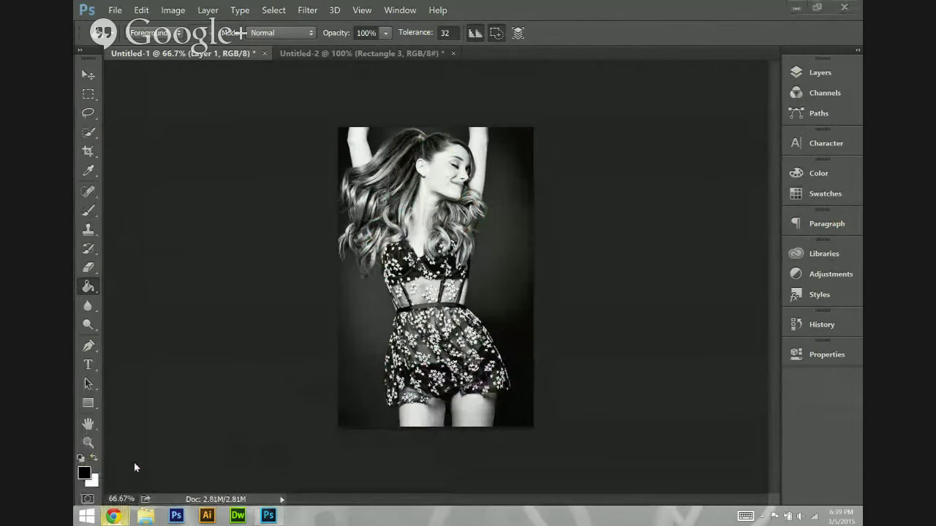
pyautogui.click(113, 516)
pyautogui.click(139, 453)
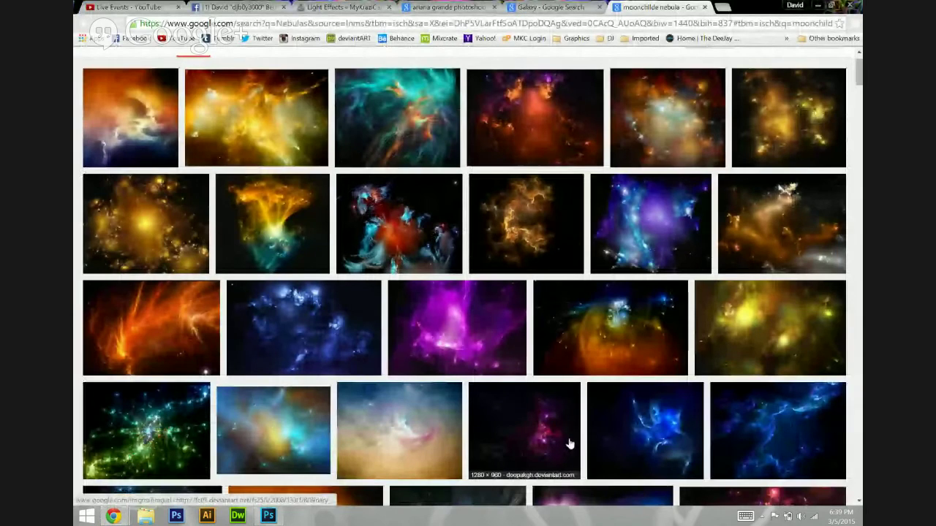
# Browse further through the moonchilde nebula results and preview the red-and-blue Majora Nebula by Casperium.
pyautogui.scroll(-8, 577, 436)
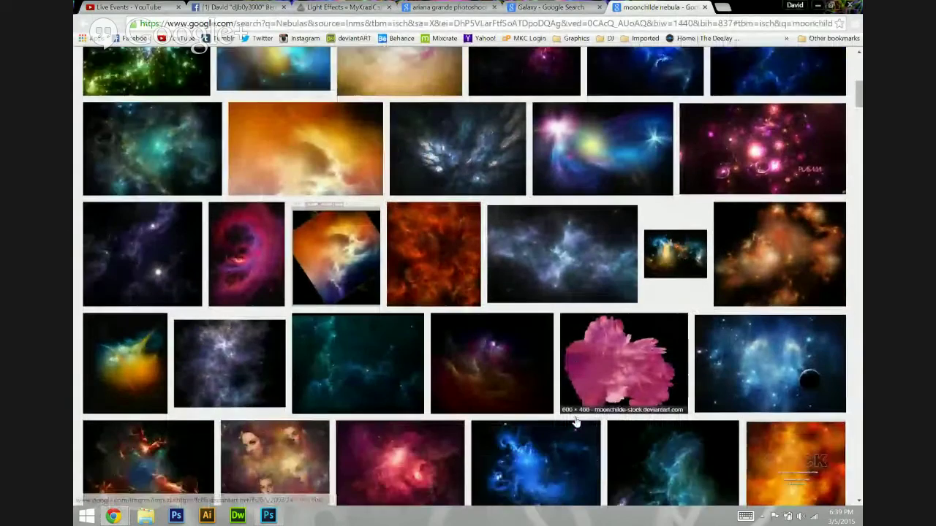
pyautogui.scroll(-5, 576, 423)
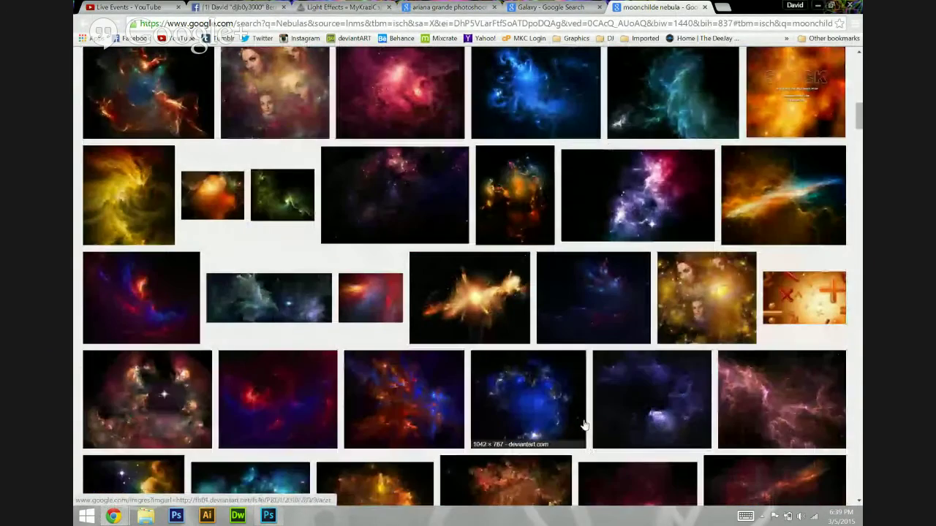
pyautogui.scroll(-2, 564, 433)
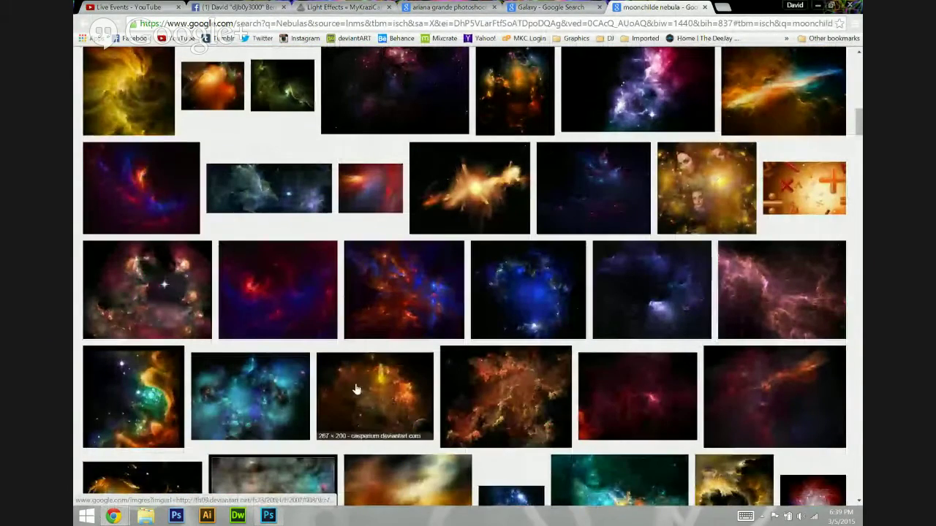
pyautogui.click(420, 295)
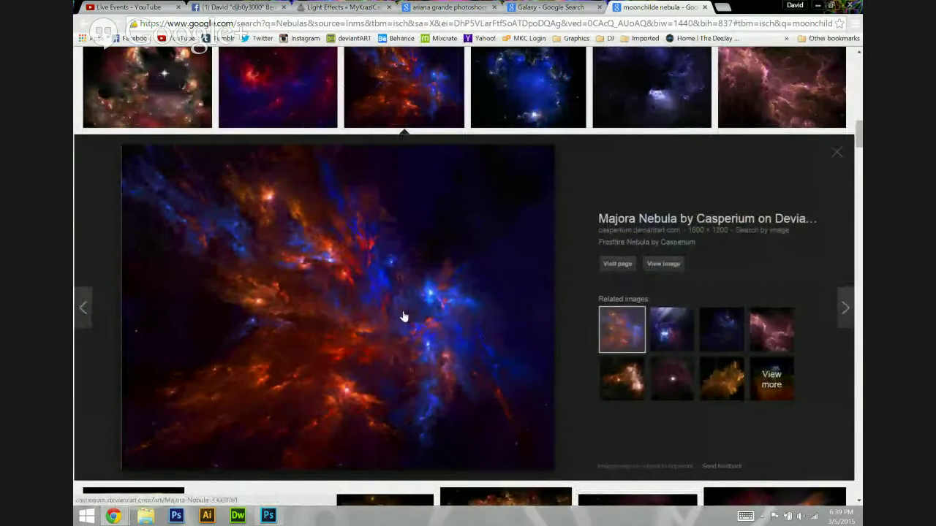
pyautogui.scroll(-2, 404, 316)
pyautogui.scroll(-3, 398, 313)
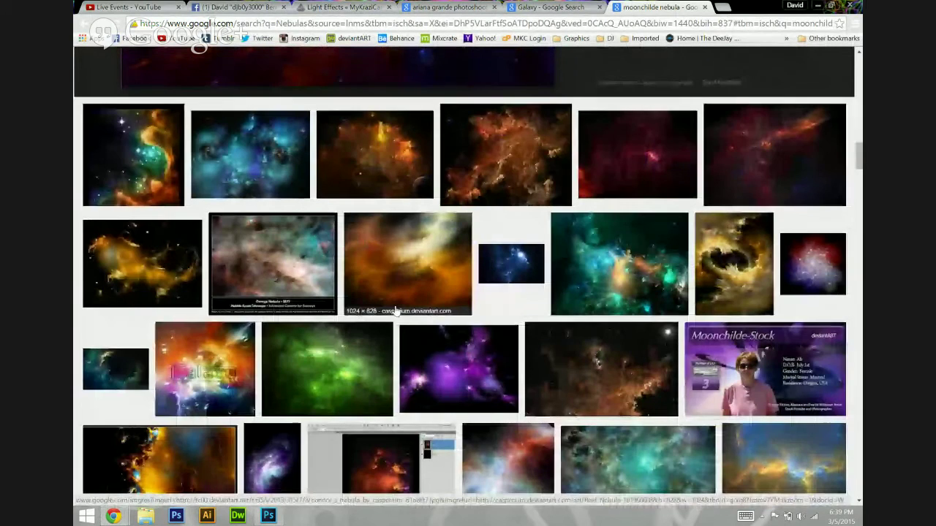
pyautogui.scroll(-10, 395, 311)
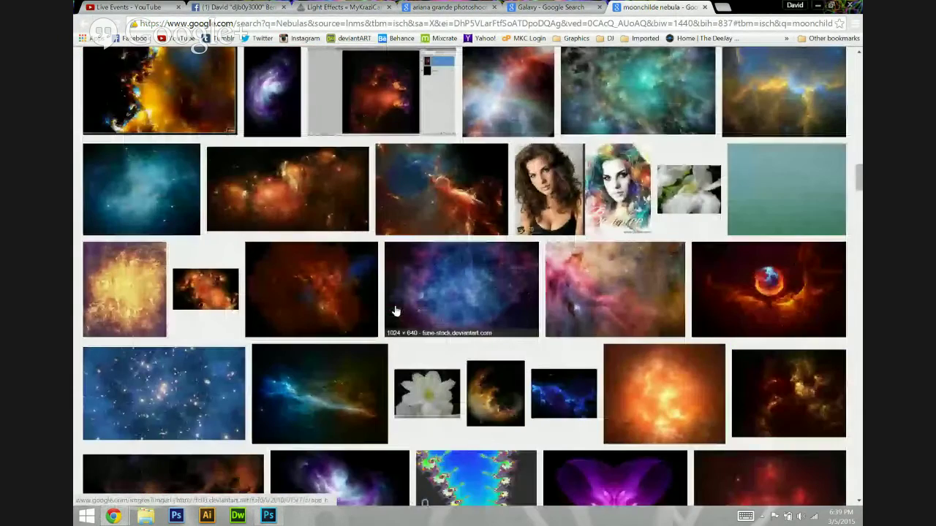
pyautogui.scroll(10, 395, 311)
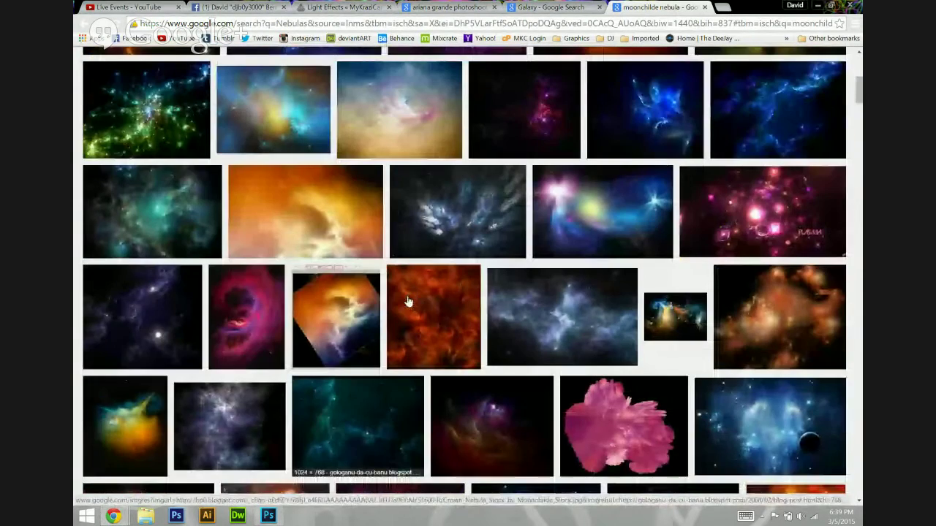
pyautogui.scroll(5, 408, 302)
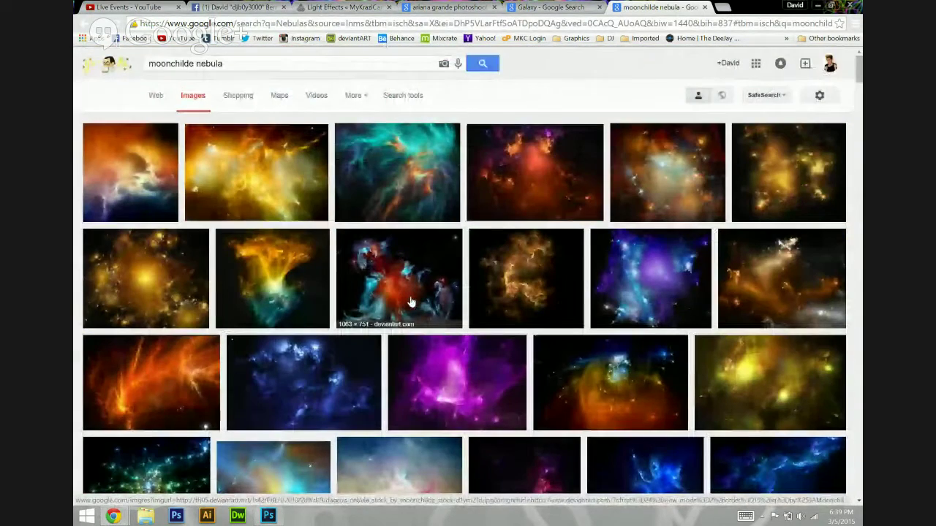
# Copy the 1131 × 707 red-orange Fuego nebula image from the results and paste it into the portrait document in Photoshop.
pyautogui.click(554, 189)
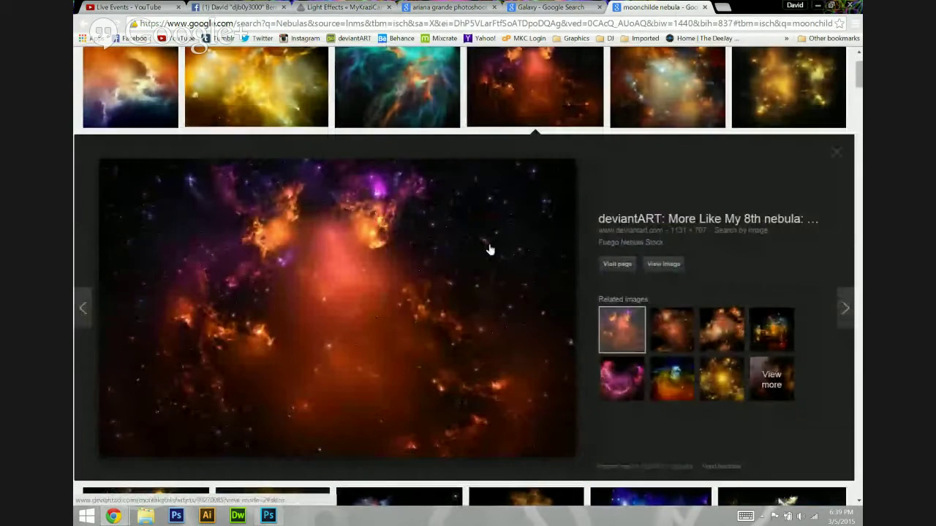
pyautogui.rightClick(429, 250)
pyautogui.click(469, 351)
pyautogui.click(269, 515)
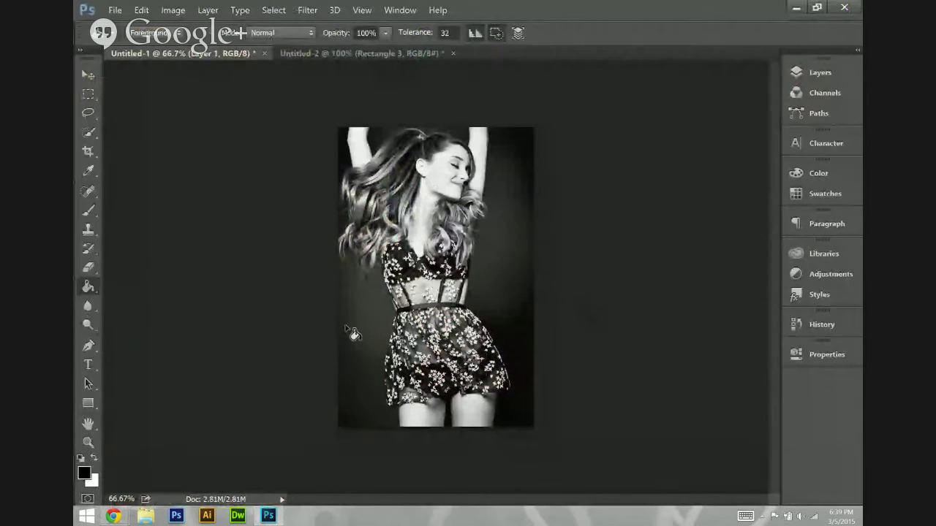
pyautogui.hotkey('ctrl', 'v')
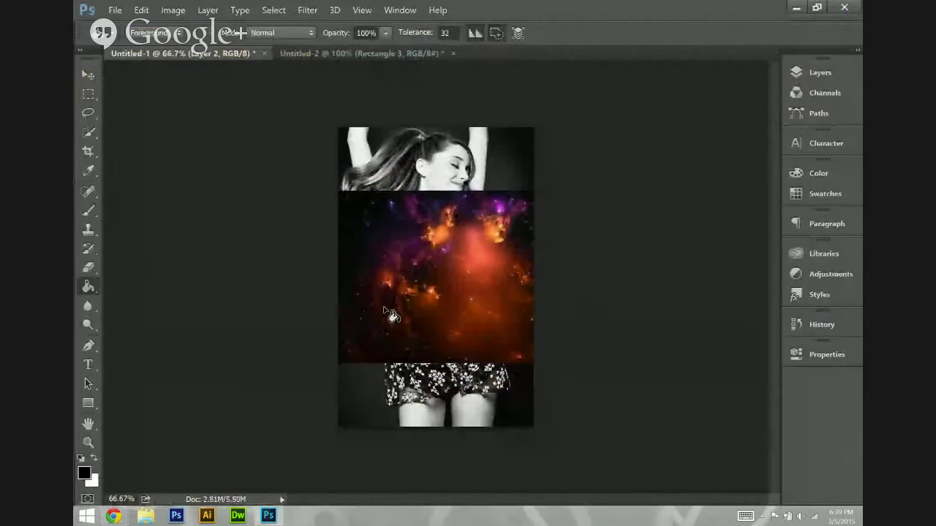
# Center the pasted nebula image horizontally over the portrait with the Move tool.
pyautogui.click(85, 73)
pyautogui.moveTo(461, 254)
pyautogui.mouseDown()
pyautogui.moveTo(424, 241)
pyautogui.moveTo(382, 256)
pyautogui.moveTo(384, 244)
pyautogui.moveTo(392, 256)
pyautogui.moveTo(421, 261)
pyautogui.mouseUp()
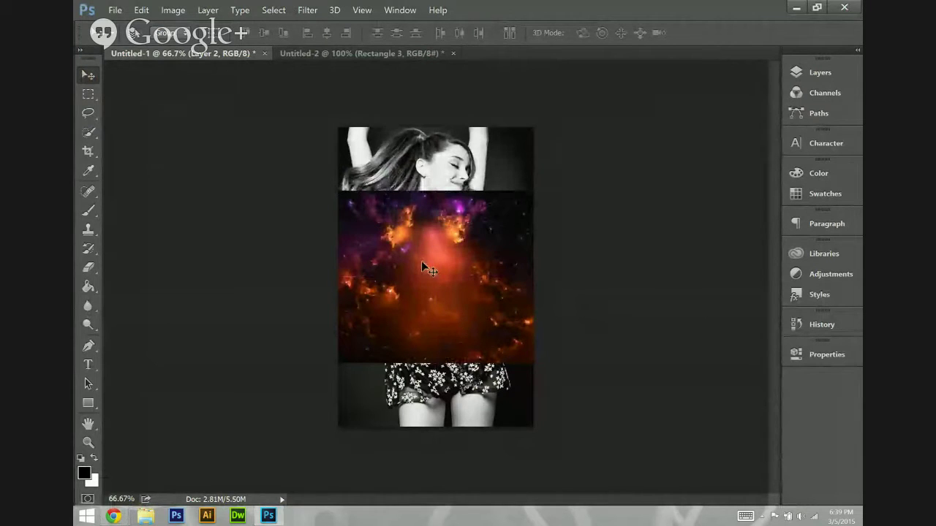
pyautogui.moveTo(399, 282); pyautogui.dragTo(470, 279)
# Set the blend mode of the nebula layer, Layer 2, to Screen.
pyautogui.click(822, 75)
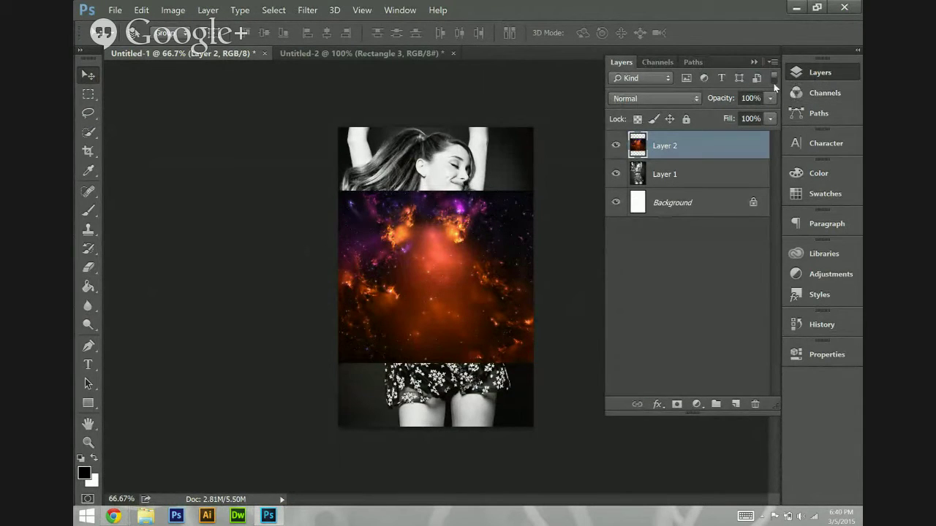
pyautogui.click(684, 100)
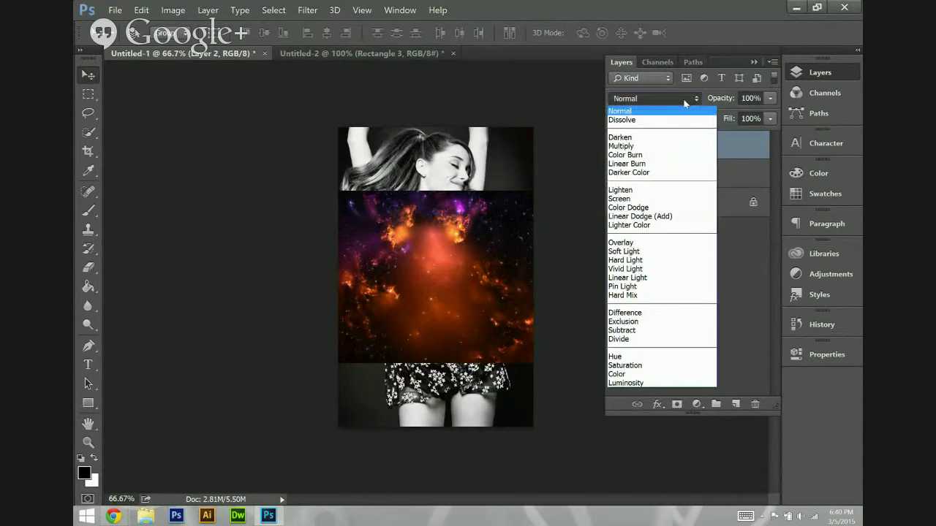
pyautogui.click(657, 199)
pyautogui.moveTo(485, 272)
pyautogui.mouseDown()
pyautogui.moveTo(522, 327)
pyautogui.moveTo(523, 315)
pyautogui.moveTo(470, 315)
pyautogui.moveTo(483, 269)
pyautogui.mouseUp()
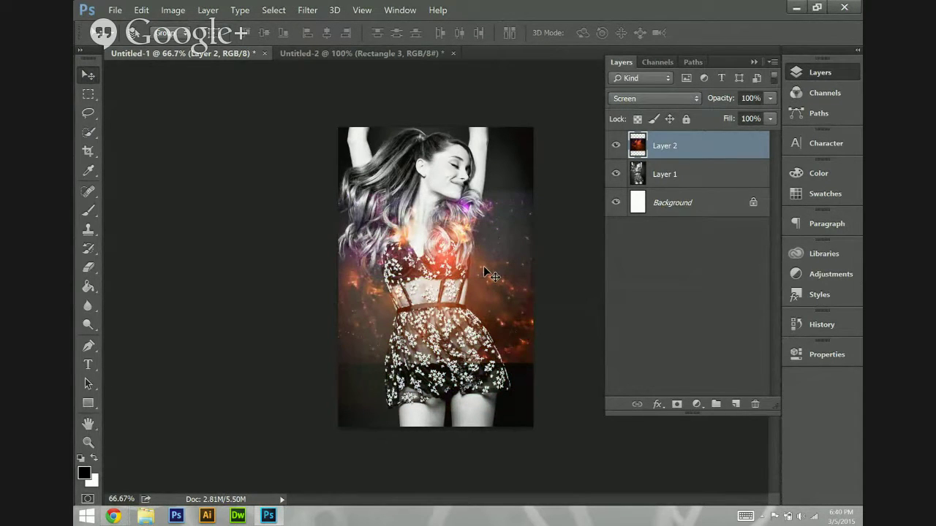
# Reposition the Screen-blended nebula layer down and to the right over the dress in the portrait.
pyautogui.scroll(3, 483, 268)
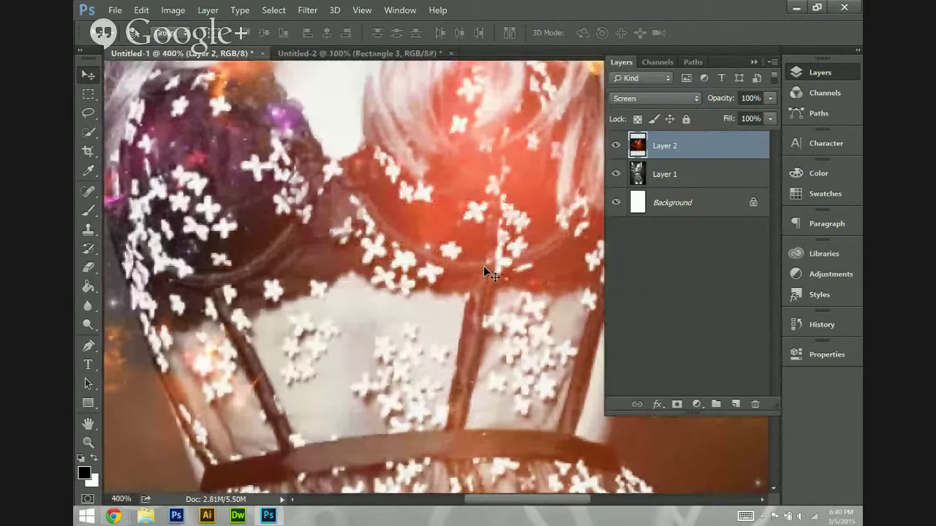
pyautogui.scroll(-1, 484, 272)
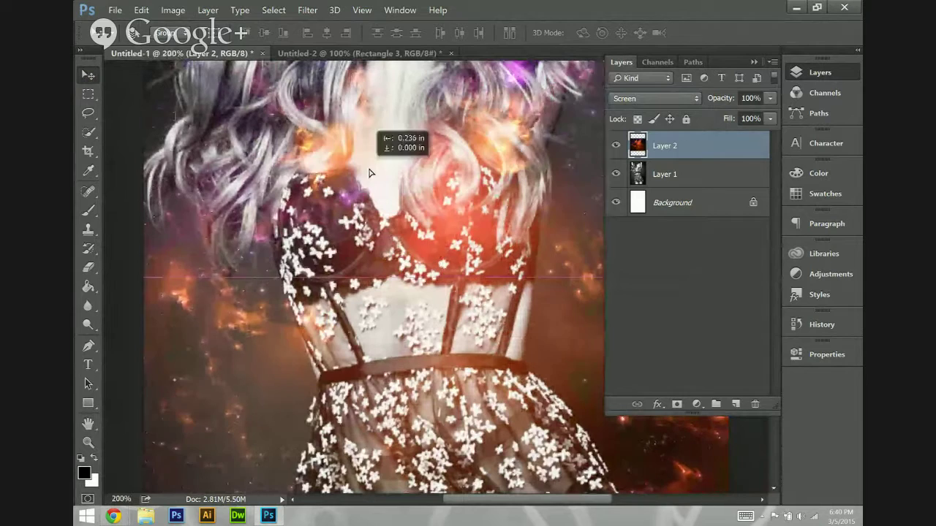
pyautogui.moveTo(386, 189); pyautogui.dragTo(366, 214)
pyautogui.moveTo(428, 334); pyautogui.dragTo(542, 353)
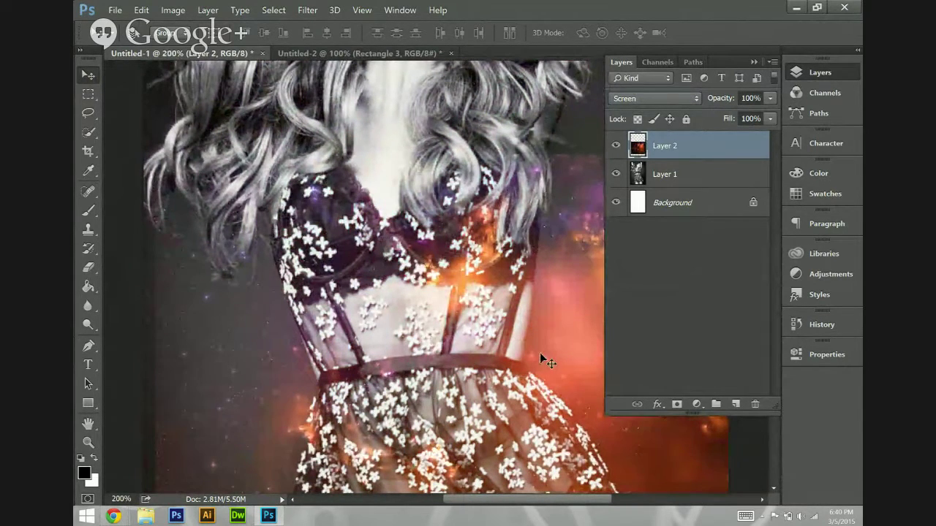
# Nudge the Screen-blended nebula layer slightly to the right, away from the portrait's left edge.
pyautogui.hotkey('ctrl', '-')
pyautogui.hotkey('ctrl', '-')
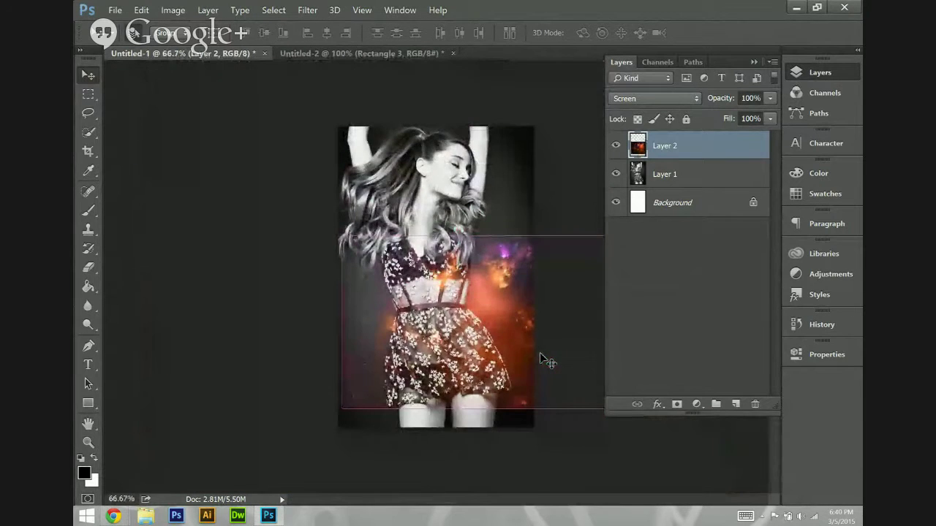
pyautogui.hotkey('ctrl', '+')
pyautogui.hotkey('ctrl', '+')
pyautogui.hotkey('ctrl', '+')
pyautogui.moveTo(307, 241); pyautogui.dragTo(614, 183)
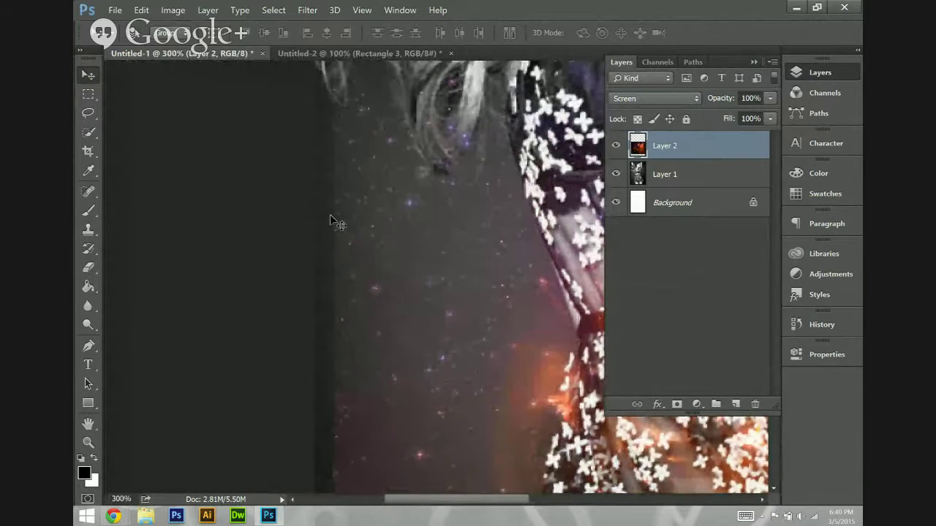
pyautogui.moveTo(359, 236); pyautogui.dragTo(374, 242)
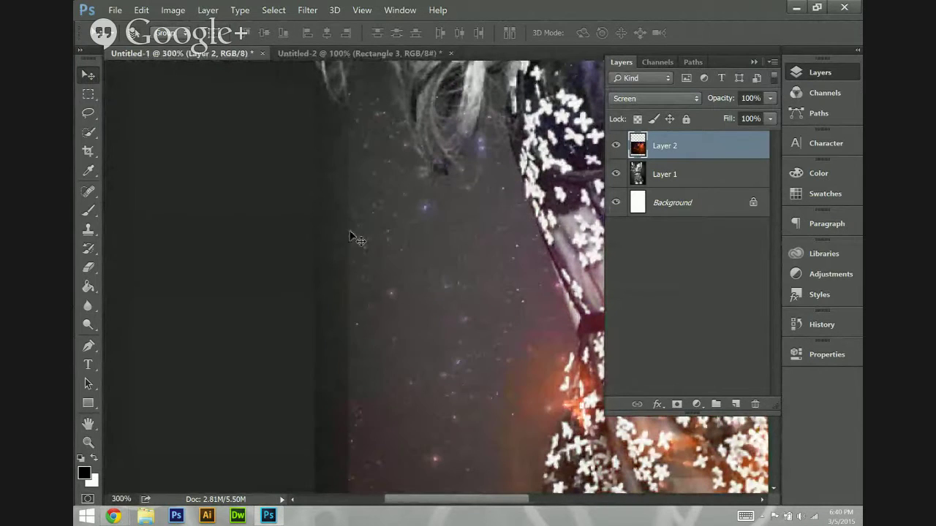
# Start a Levels adjustment on the nebula layer and set the black input level to 25.
pyautogui.click(174, 10)
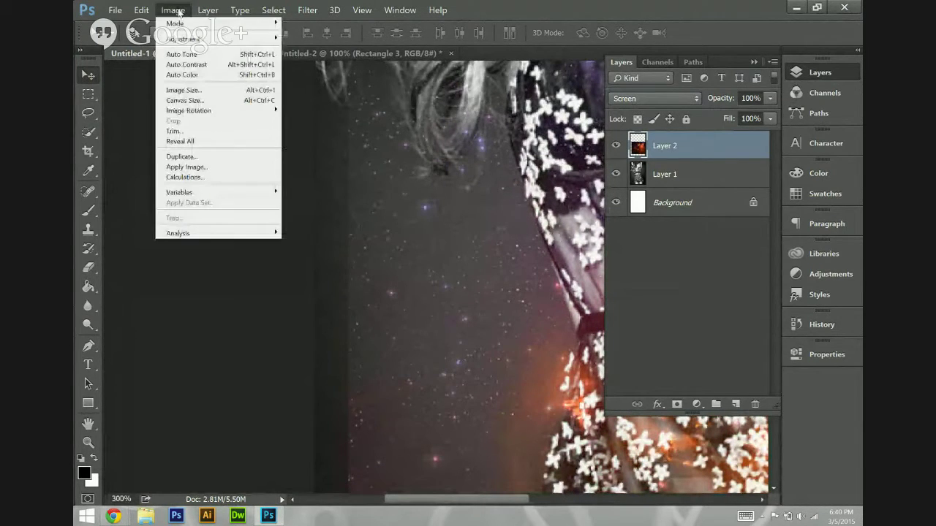
pyautogui.moveTo(185, 39)
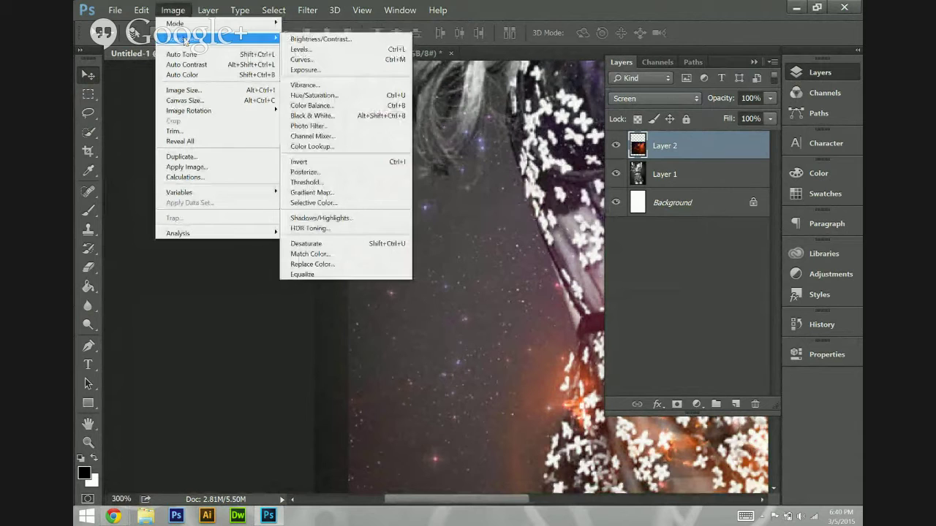
pyautogui.click(361, 50)
pyautogui.moveTo(427, 84); pyautogui.dragTo(636, 84)
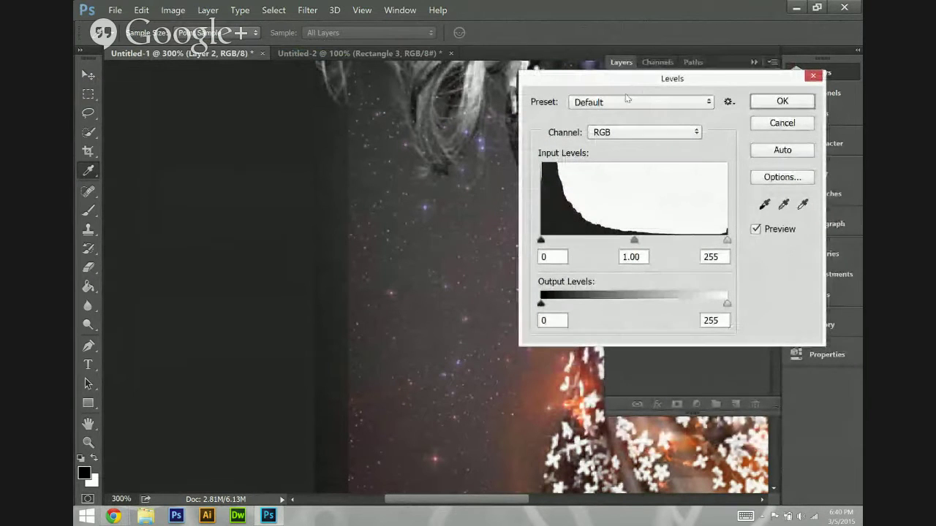
pyautogui.click(554, 256)
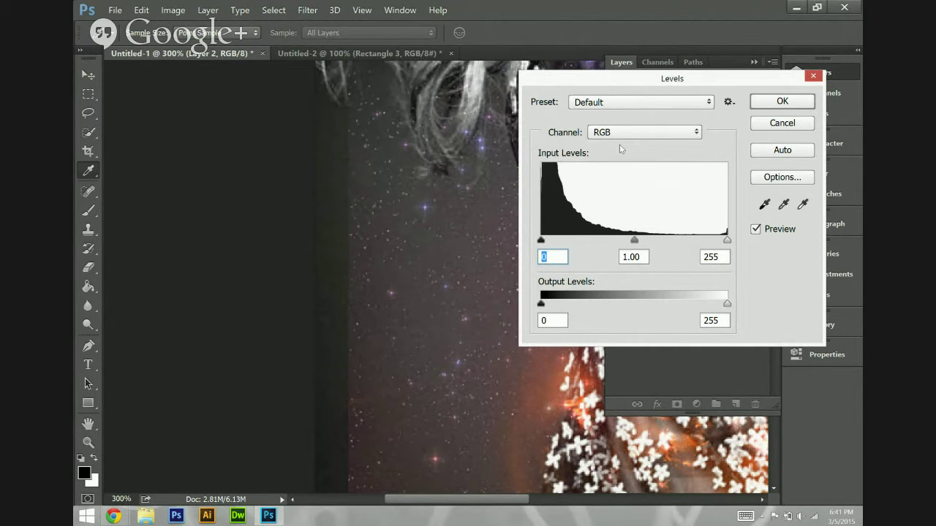
pyautogui.moveTo(650, 81); pyautogui.dragTo(719, 105)
pyautogui.write('25')
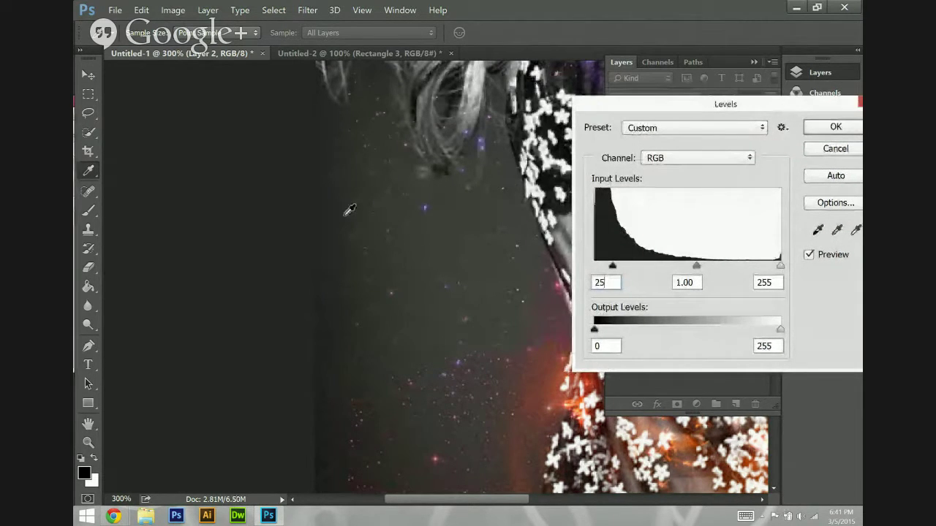
# Set the Levels white input to 230 and collapse the layer list to uncover more of the image.
pyautogui.moveTo(729, 116); pyautogui.dragTo(403, 98)
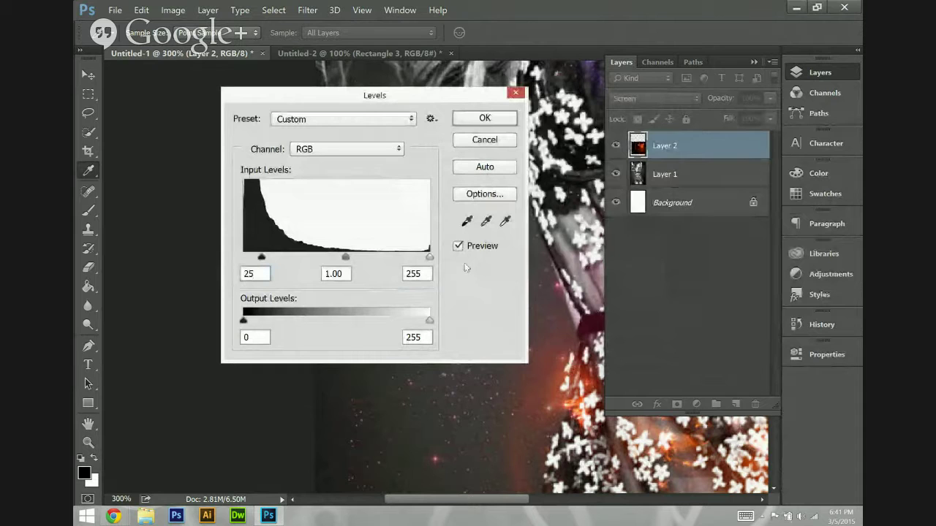
pyautogui.moveTo(426, 274); pyautogui.dragTo(410, 291)
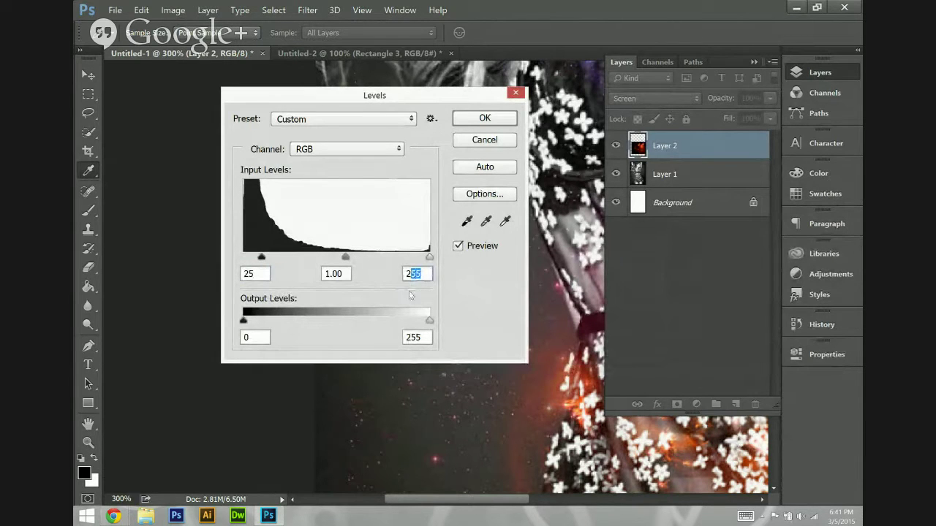
pyautogui.write('30')
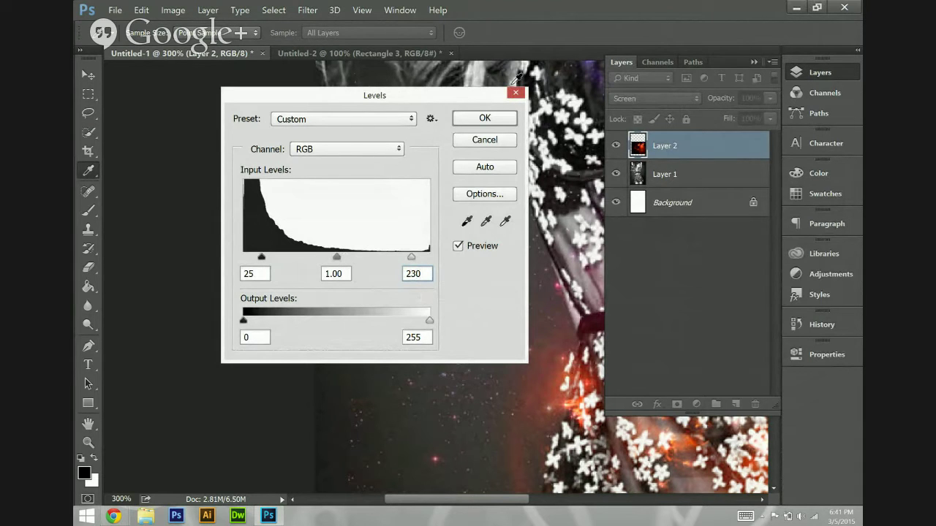
pyautogui.click(753, 62)
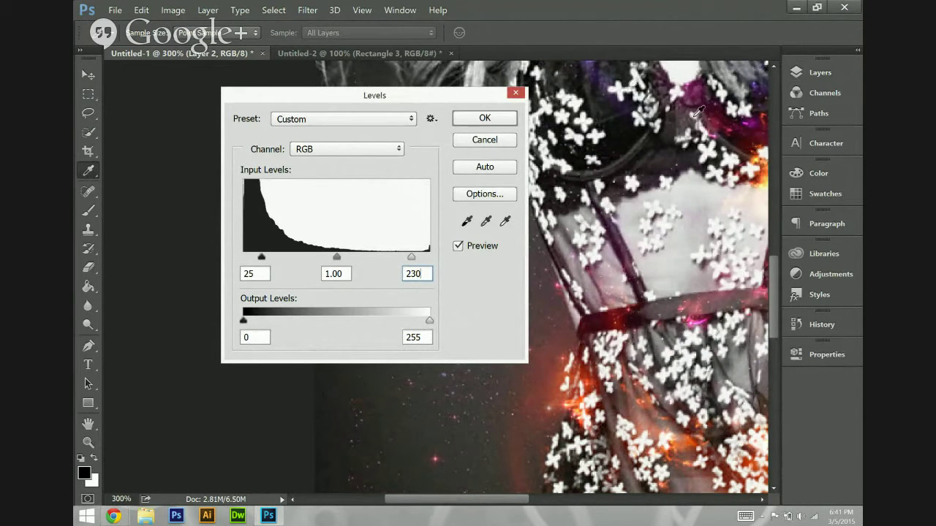
# Set the Levels midtone input to 0.95, apply the adjustment and return to the Move tool.
pyautogui.moveTo(344, 274); pyautogui.dragTo(322, 273)
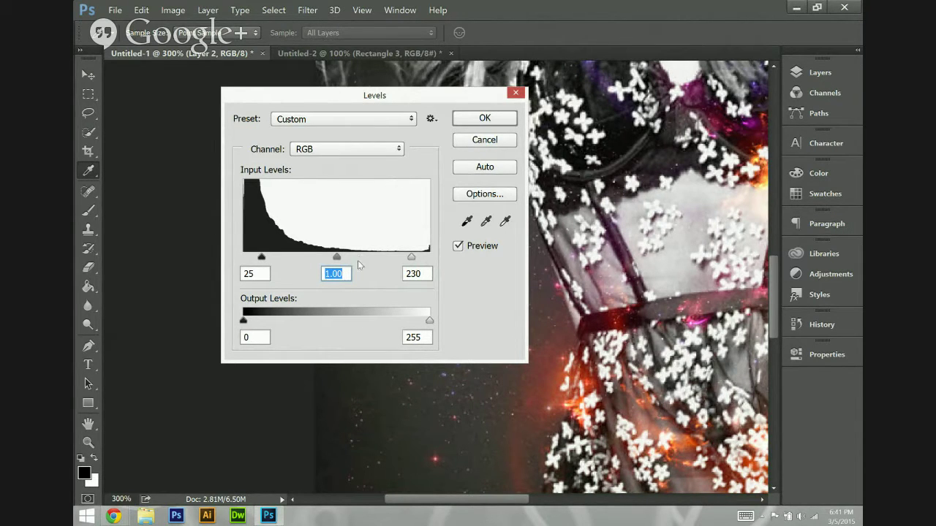
pyautogui.write('0.95')
pyautogui.click(500, 118)
pyautogui.press('v')
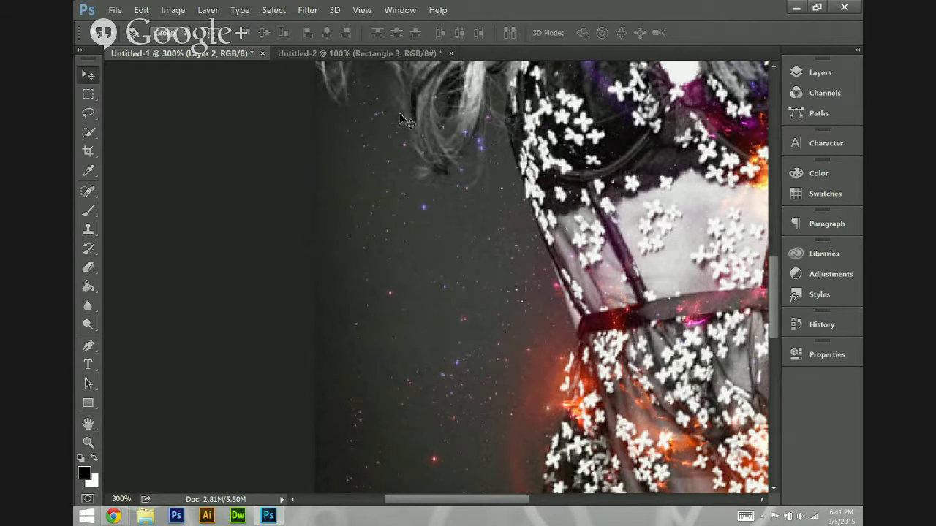
# Turn off Smart Guides with the portrait shown at 100%.
pyautogui.hotkey('ctrl', '1')
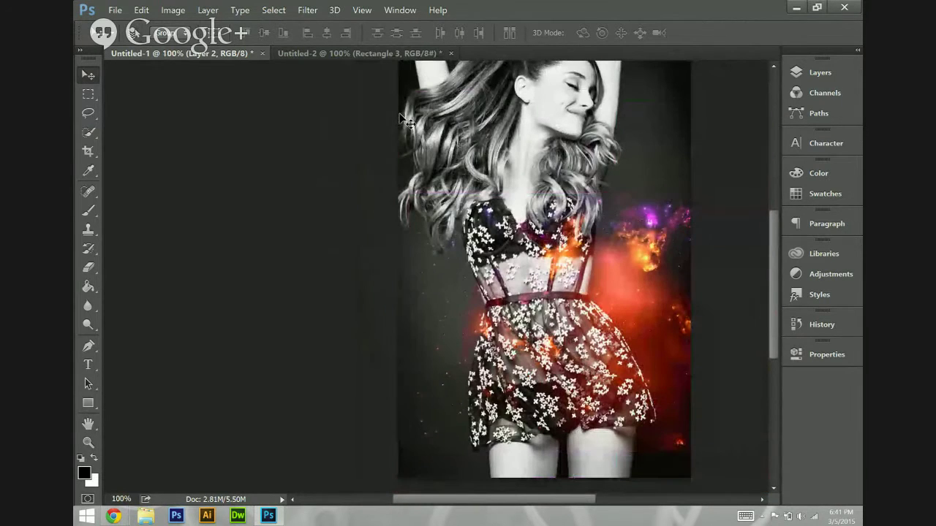
pyautogui.click(362, 10)
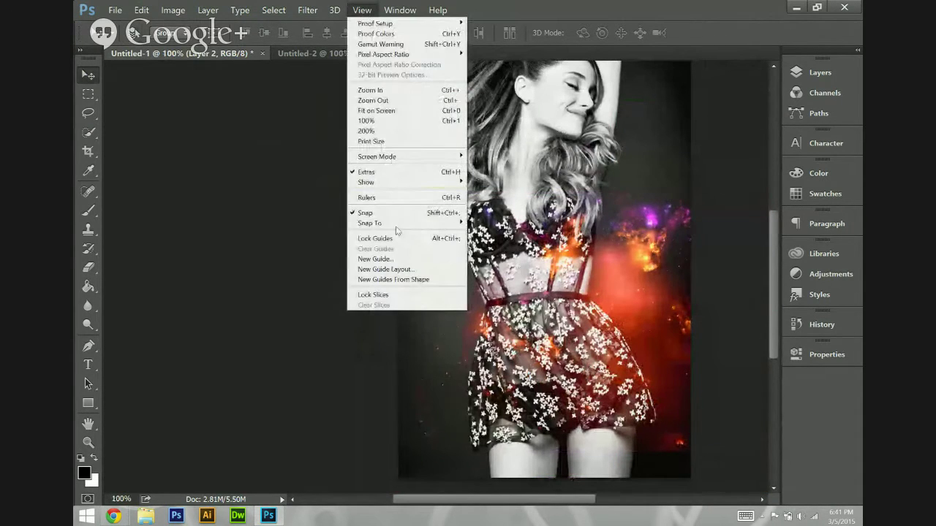
pyautogui.moveTo(436, 188)
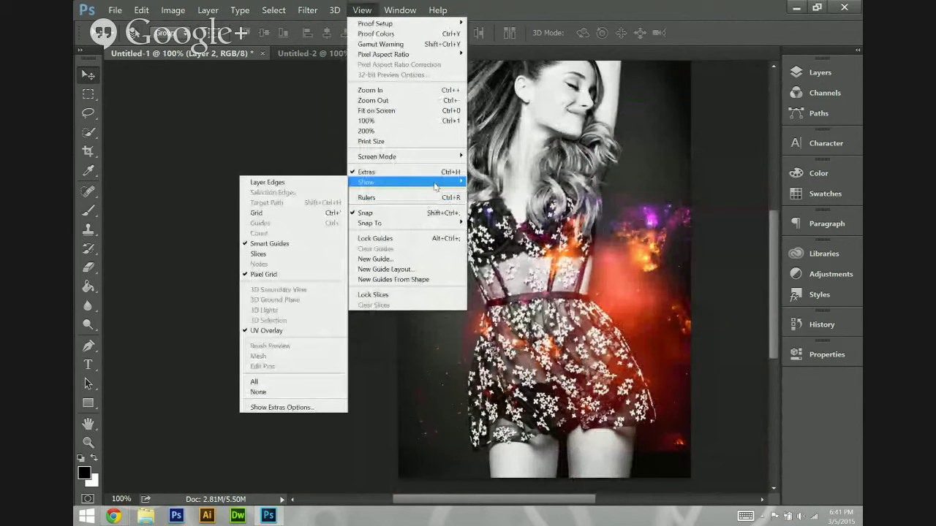
pyautogui.click(292, 245)
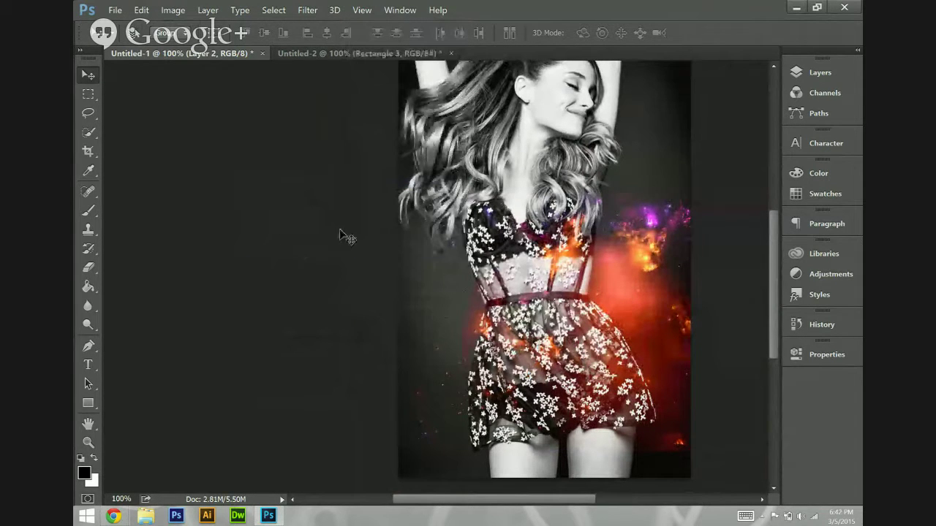
# Rotate the nebula layer by -90° and reposition it over the right side of the dress and the background beside the waist.
pyautogui.moveTo(584, 264); pyautogui.dragTo(603, 225)
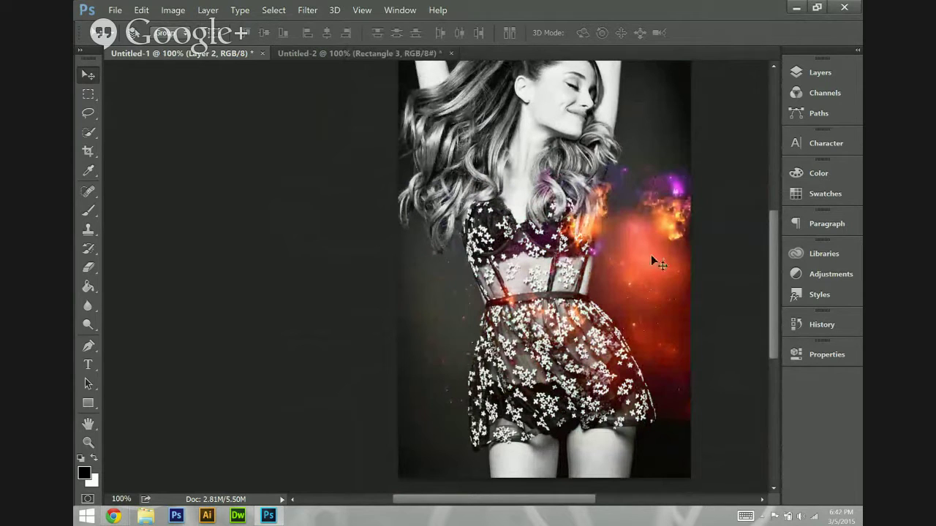
pyautogui.moveTo(652, 254); pyautogui.dragTo(581, 225)
pyautogui.hotkey('ctrl', 't')
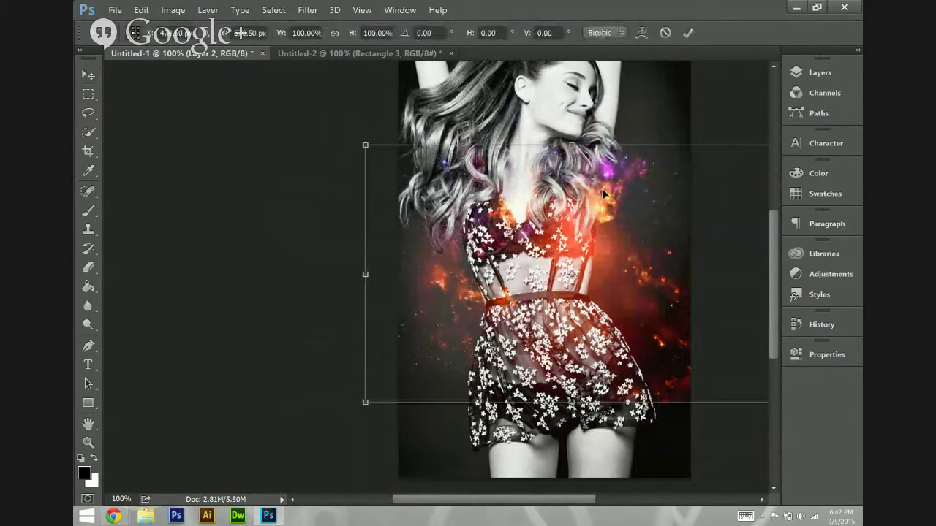
pyautogui.moveTo(573, 134); pyautogui.dragTo(463, 277)
pyautogui.moveTo(556, 277); pyautogui.dragTo(650, 255)
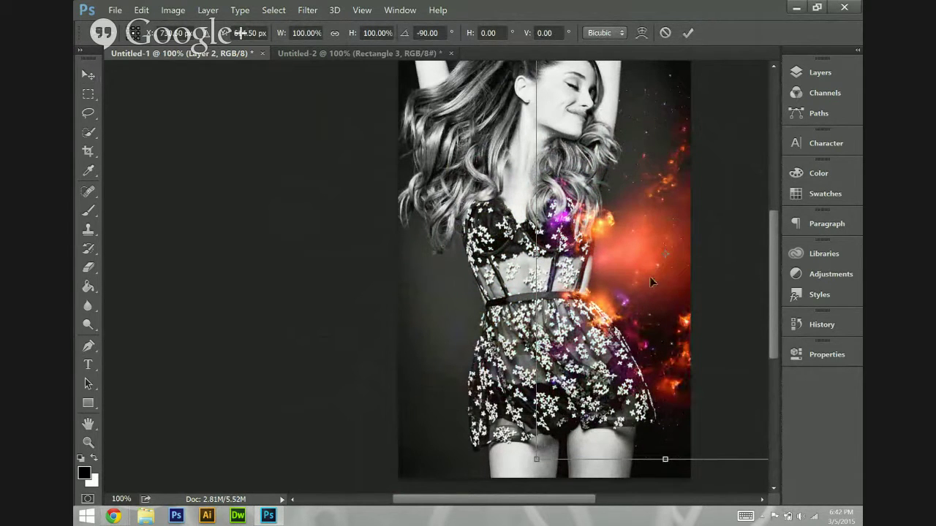
pyautogui.press('Return')
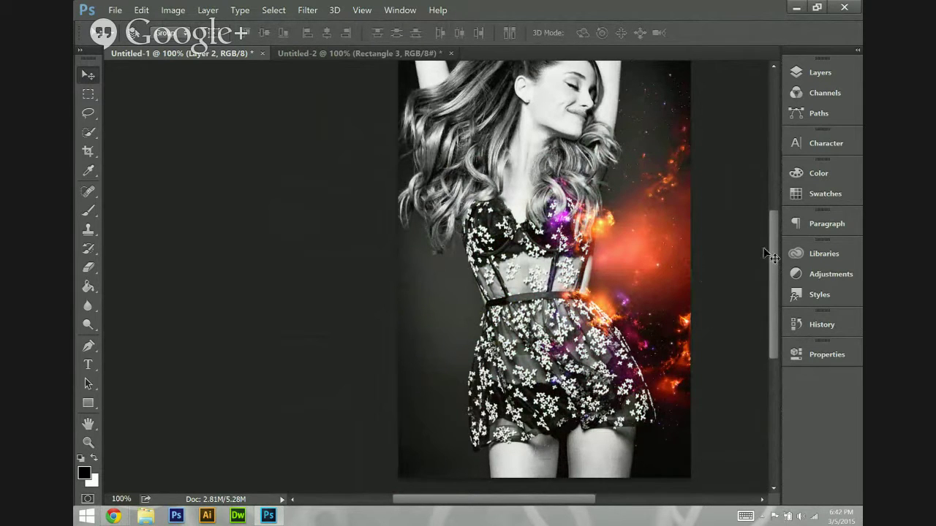
# Add a white layer mask to the nebula layer, Layer 2.
pyautogui.hotkey('ctrl', '-')
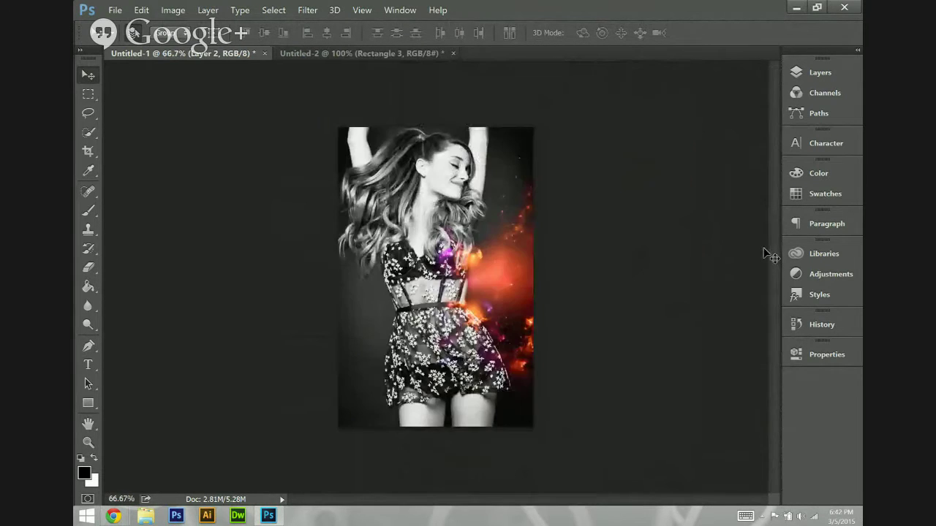
pyautogui.click(819, 76)
pyautogui.click(677, 403)
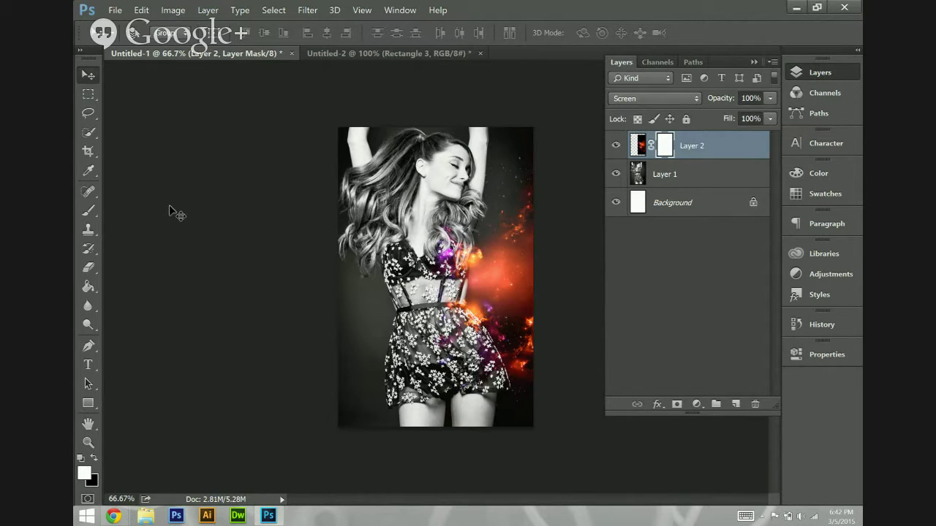
# Set up a soft round Brush with 0% hardness and a size of 250 px.
pyautogui.press('b')
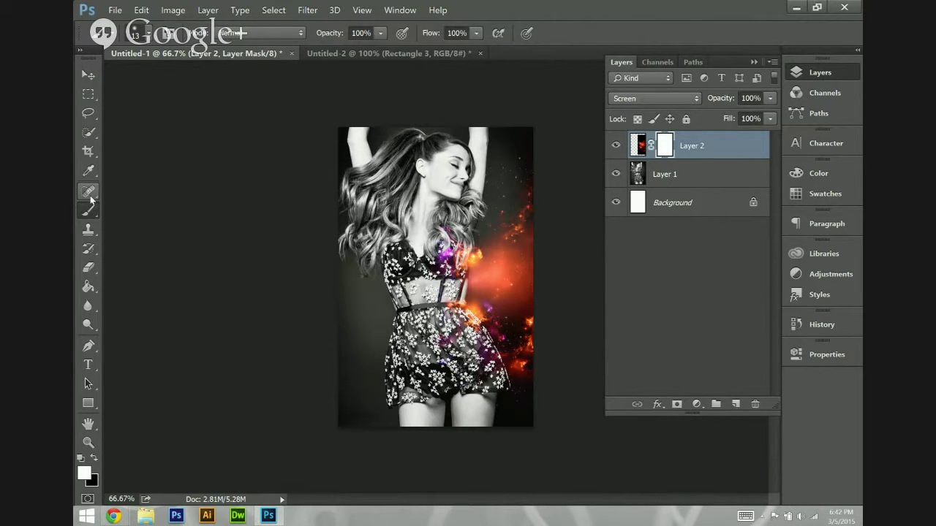
pyautogui.click(148, 34)
pyautogui.press('Escape')
pyautogui.click(144, 33)
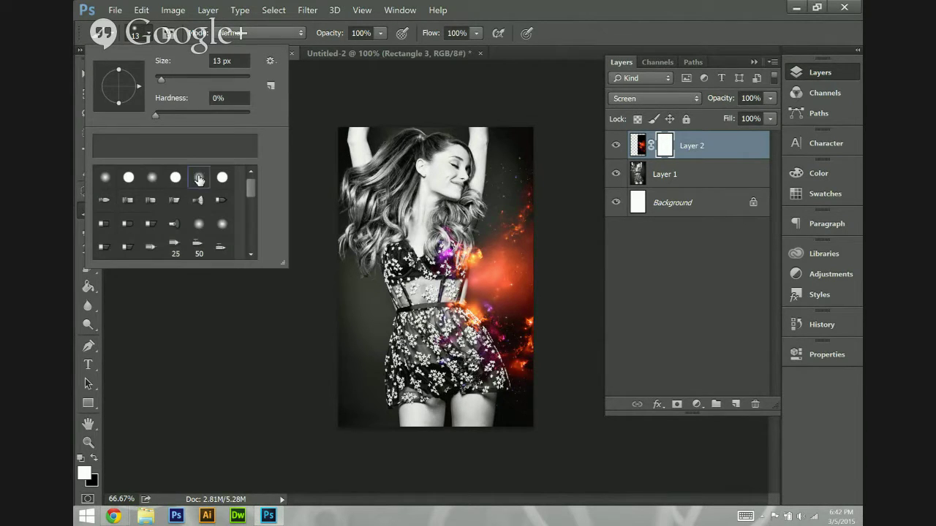
pyautogui.moveTo(186, 80); pyautogui.dragTo(228, 80)
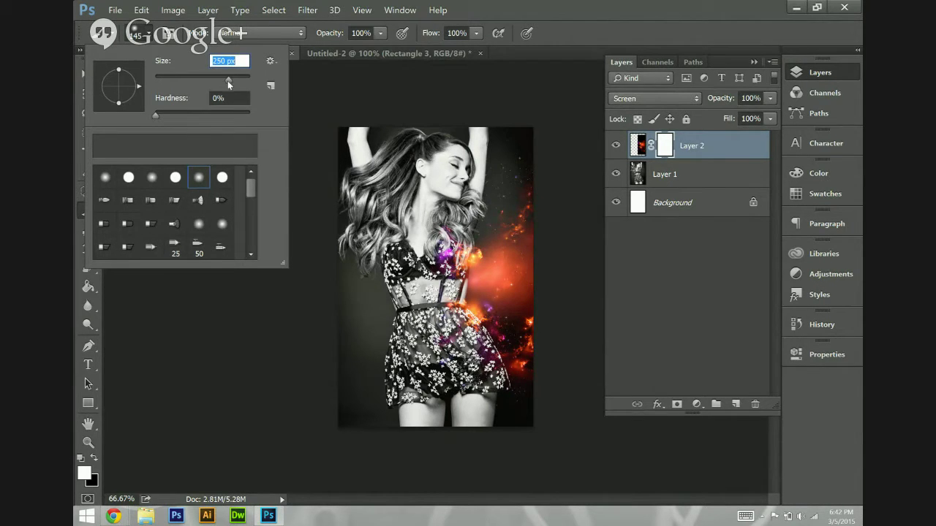
pyautogui.press('Return')
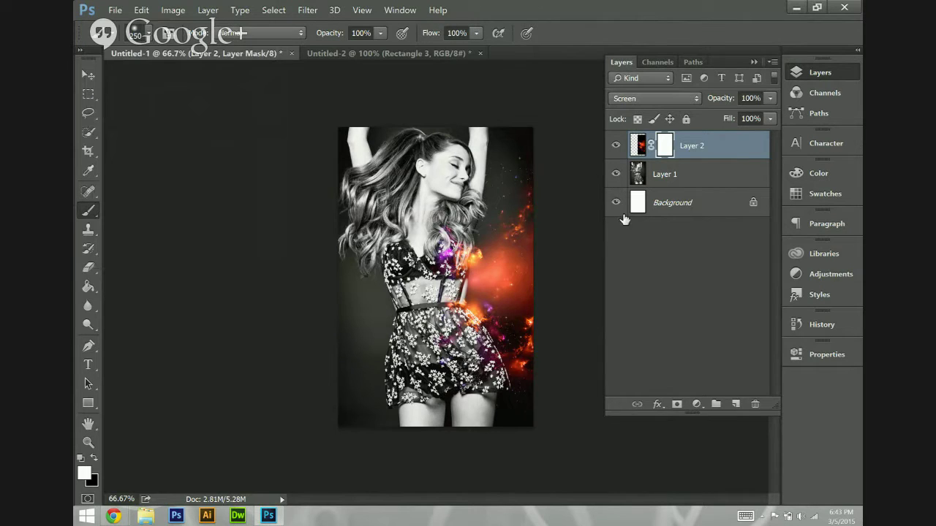
# Make black the foreground color for painting on Layer 2's mask, with the document shown at 100%.
pyautogui.hotkey('ctrl', '+')
pyautogui.hotkey('ctrl', '+')
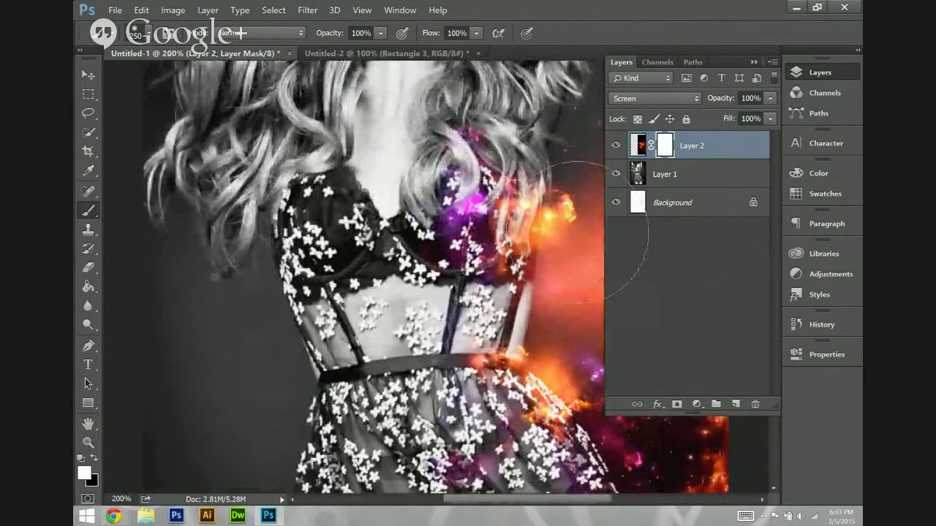
pyautogui.moveTo(502, 249); pyautogui.dragTo(412, 253)
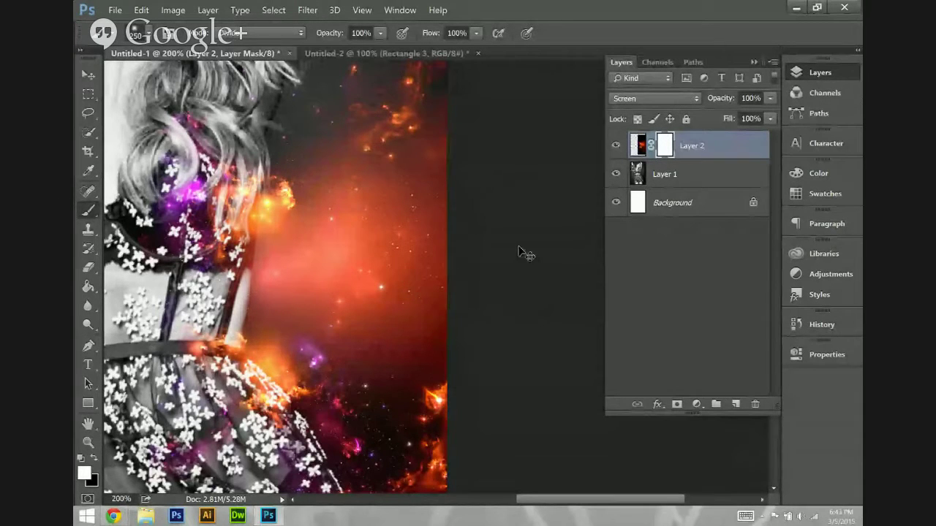
pyautogui.hotkey('ctrl', '-')
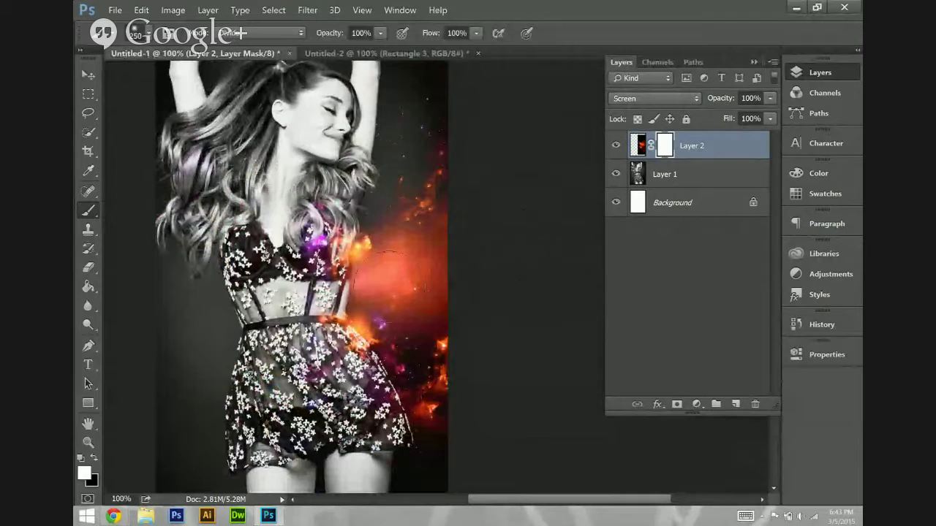
pyautogui.scroll(1, 505, 180)
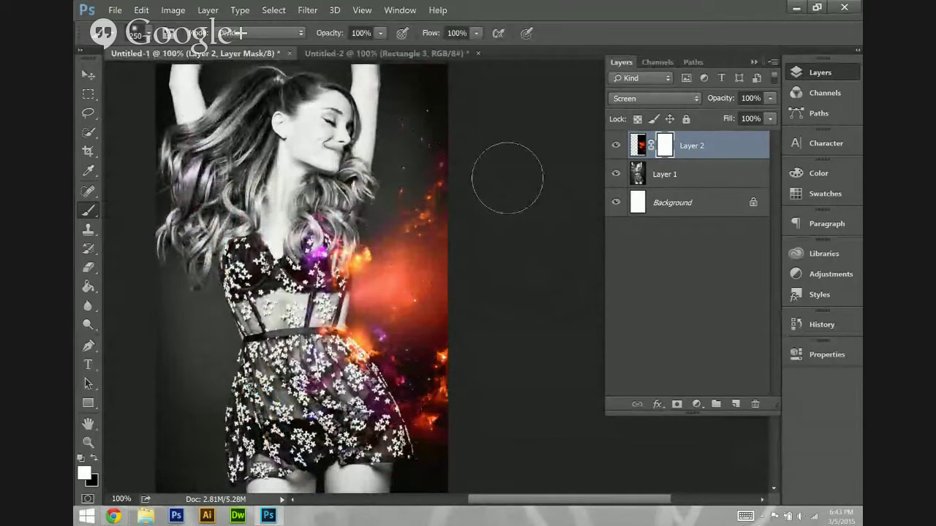
pyautogui.scroll(-2, 502, 182)
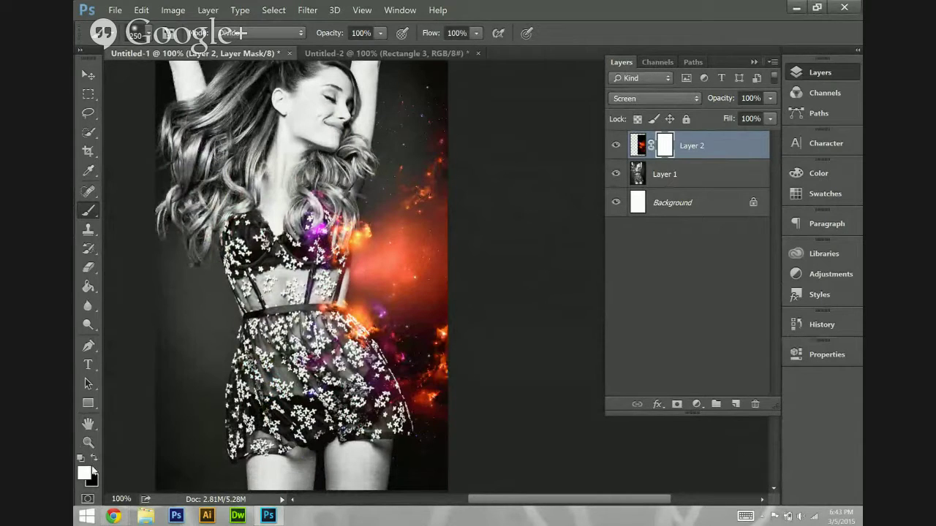
pyautogui.click(94, 460)
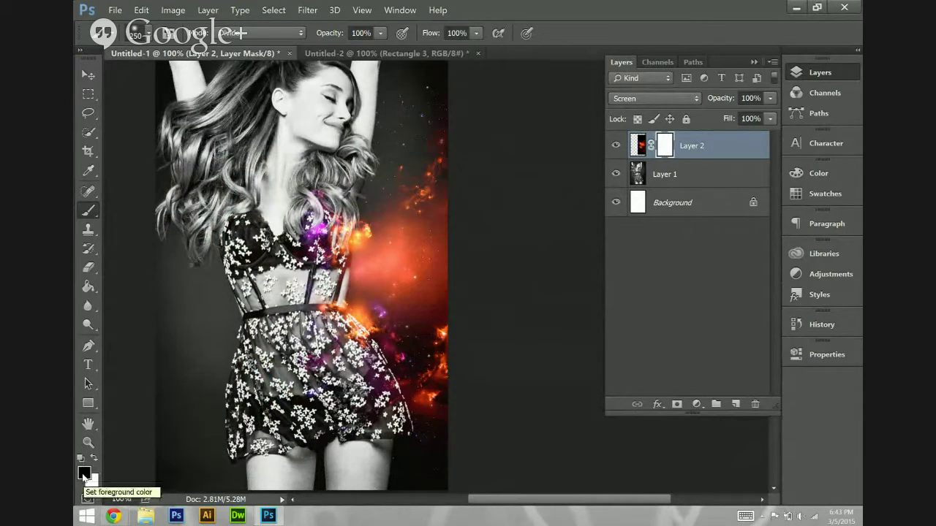
pyautogui.click(84, 474)
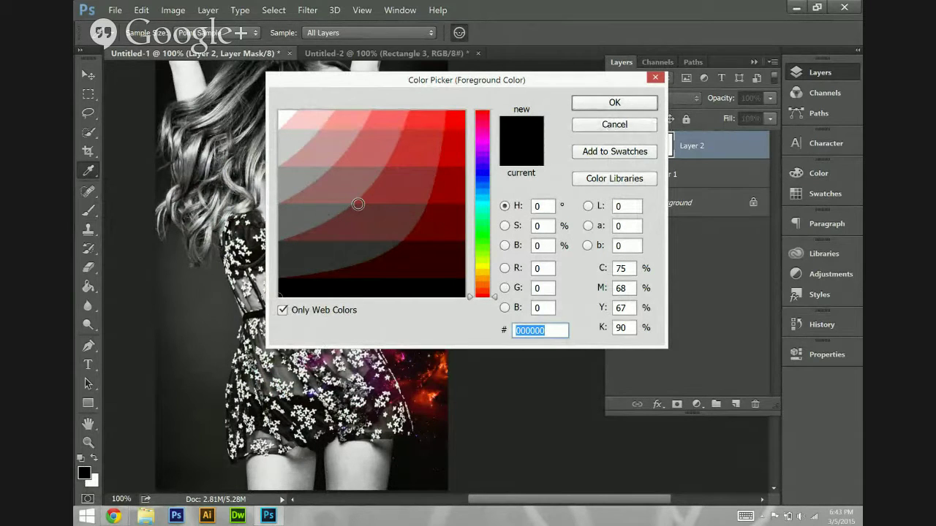
pyautogui.click(598, 125)
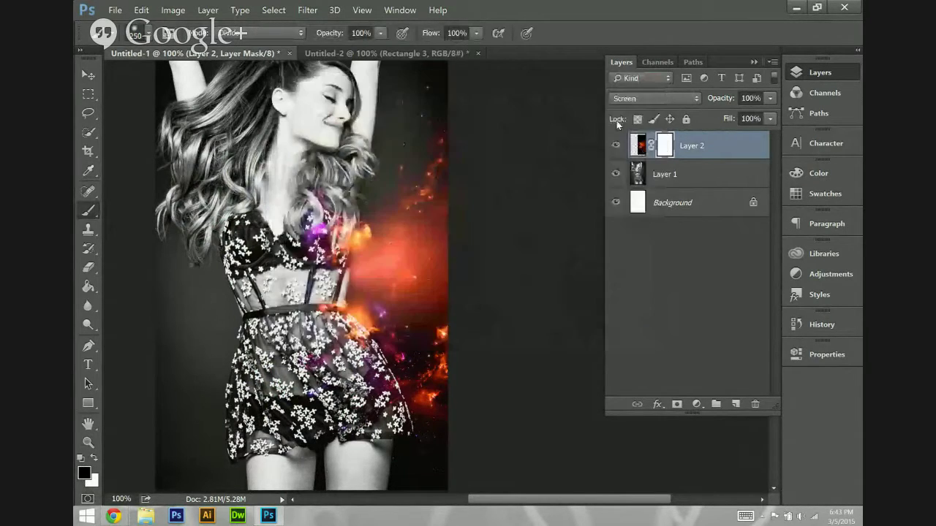
# Switch the editing target between Layer 2's image and its layer mask, ending on the mask.
pyautogui.hotkey('ctrl', '2')
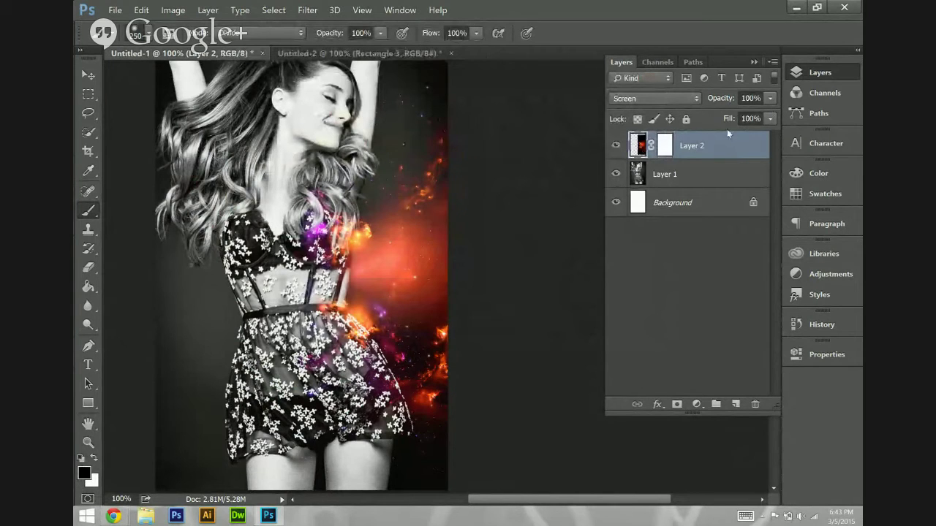
pyautogui.click(665, 145)
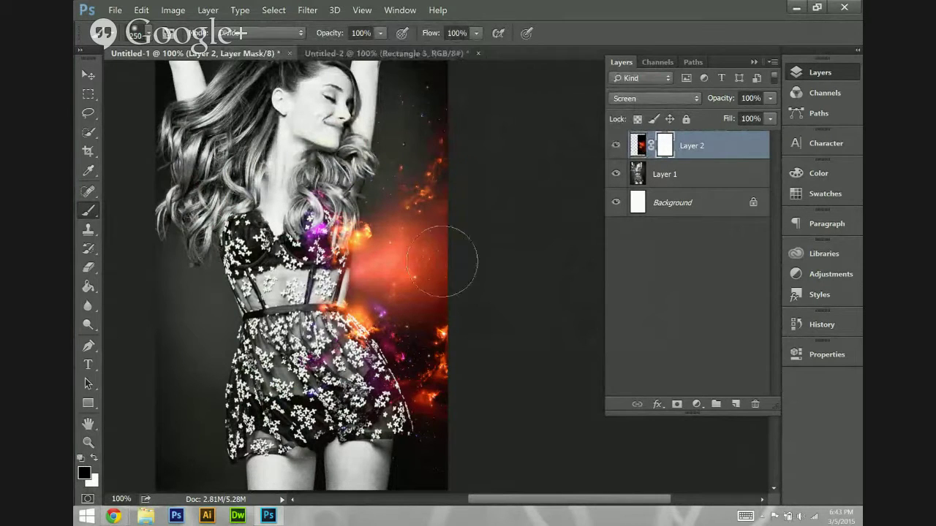
pyautogui.hotkey('ctrl', '2')
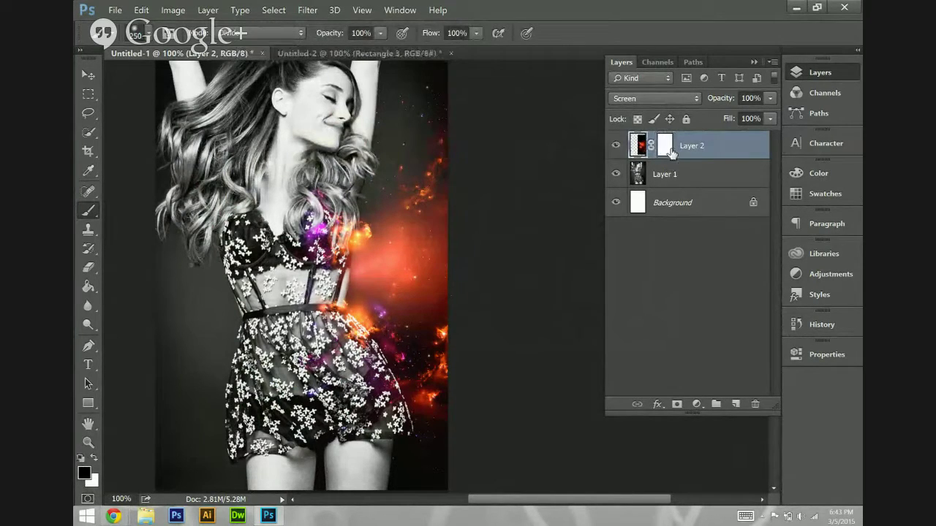
pyautogui.click(670, 150)
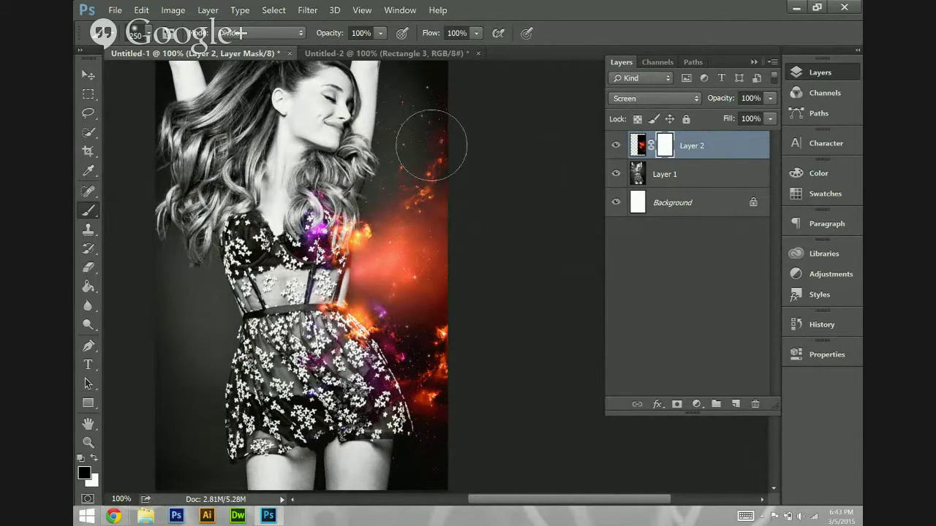
# Delete Layer 2's mask and add a new white layer mask in its place.
pyautogui.rightClick(664, 153)
pyautogui.click(691, 171)
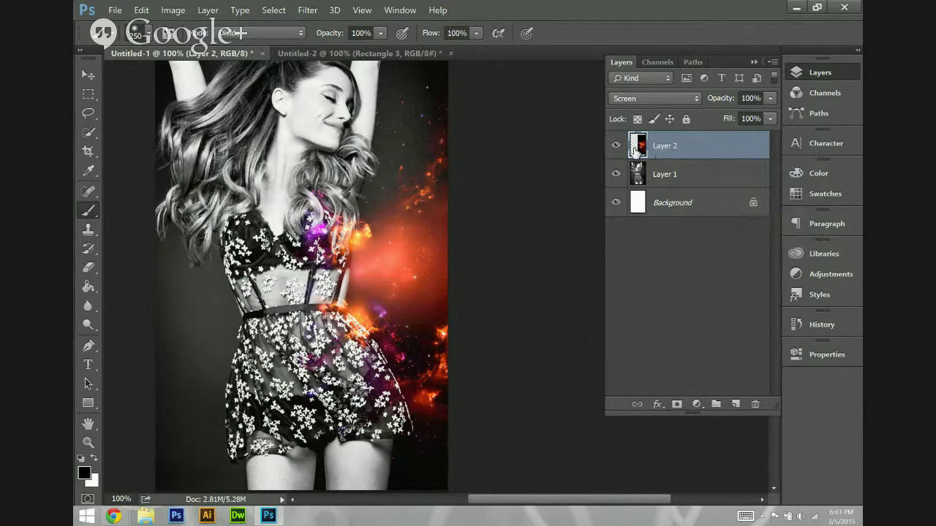
pyautogui.click(675, 406)
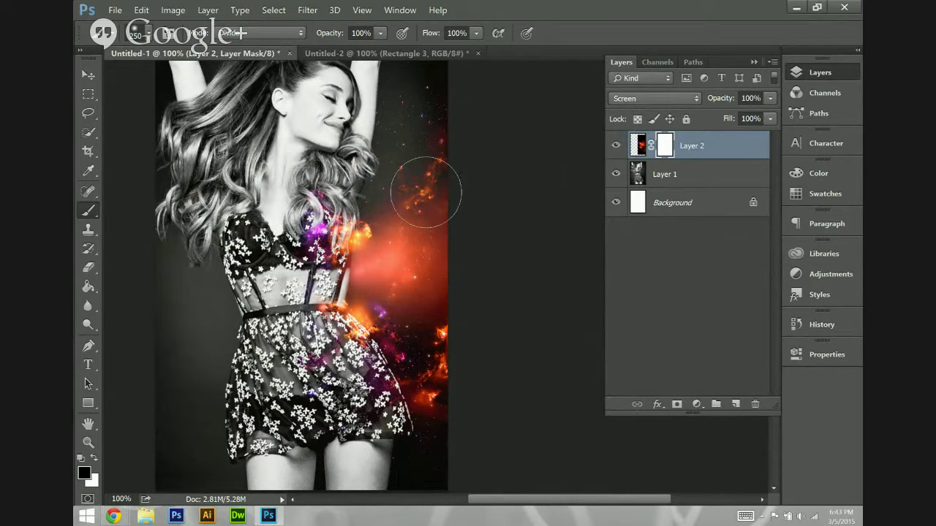
# Set the Brush mode to Normal and paint black on Layer 2's mask to hide the nebula over the background beside the woman.
pyautogui.click(84, 210)
pyautogui.click(91, 212)
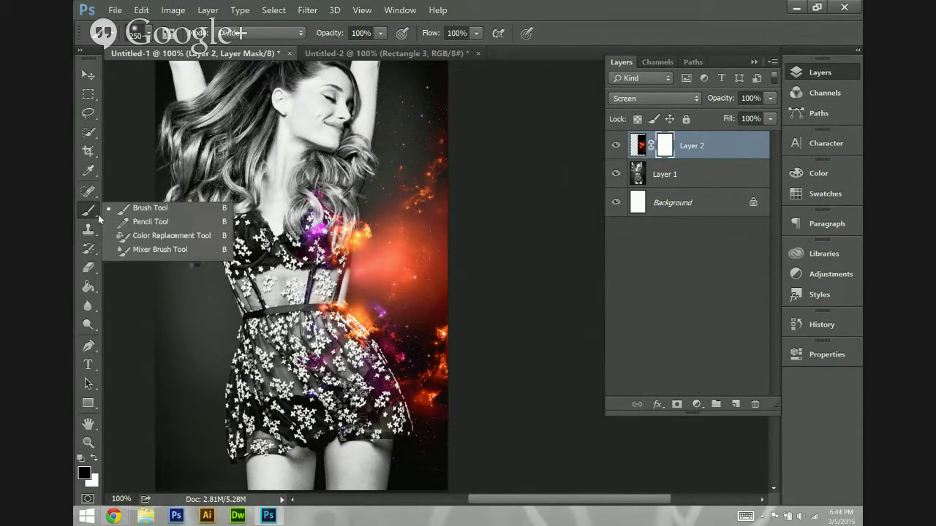
pyautogui.click(146, 208)
pyautogui.click(146, 33)
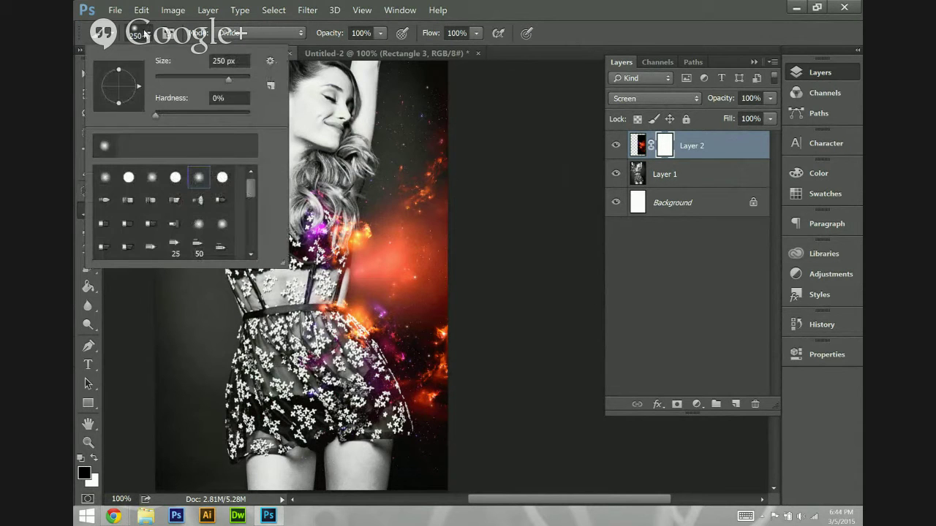
pyautogui.click(242, 33)
pyautogui.click(234, 142)
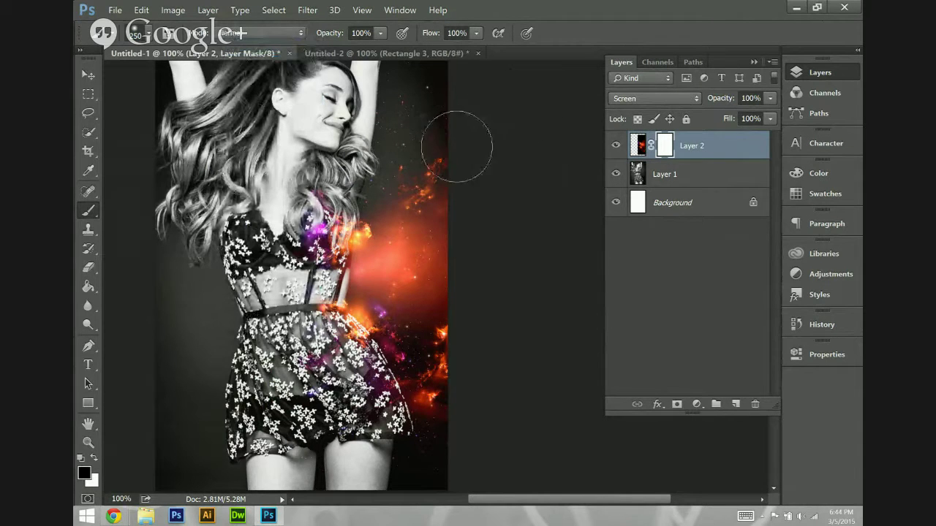
pyautogui.moveTo(424, 125)
pyautogui.mouseDown()
pyautogui.moveTo(440, 173)
pyautogui.moveTo(450, 162)
pyautogui.moveTo(439, 207)
pyautogui.moveTo(433, 192)
pyautogui.moveTo(434, 251)
pyautogui.moveTo(413, 261)
pyautogui.moveTo(428, 181)
pyautogui.moveTo(421, 269)
pyautogui.moveTo(402, 256)
pyautogui.moveTo(380, 267)
pyautogui.moveTo(399, 268)
pyautogui.moveTo(378, 270)
pyautogui.moveTo(407, 262)
pyautogui.moveTo(410, 231)
pyautogui.moveTo(484, 291)
pyautogui.moveTo(431, 278)
pyautogui.moveTo(483, 302)
pyautogui.moveTo(412, 275)
pyautogui.moveTo(418, 303)
pyautogui.moveTo(452, 317)
pyautogui.moveTo(487, 355)
pyautogui.moveTo(471, 353)
pyautogui.moveTo(495, 353)
pyautogui.moveTo(465, 342)
pyautogui.moveTo(498, 407)
pyautogui.moveTo(465, 334)
pyautogui.moveTo(480, 410)
pyautogui.moveTo(448, 306)
pyautogui.moveTo(398, 276)
pyautogui.moveTo(427, 316)
pyautogui.moveTo(482, 349)
pyautogui.mouseUp()
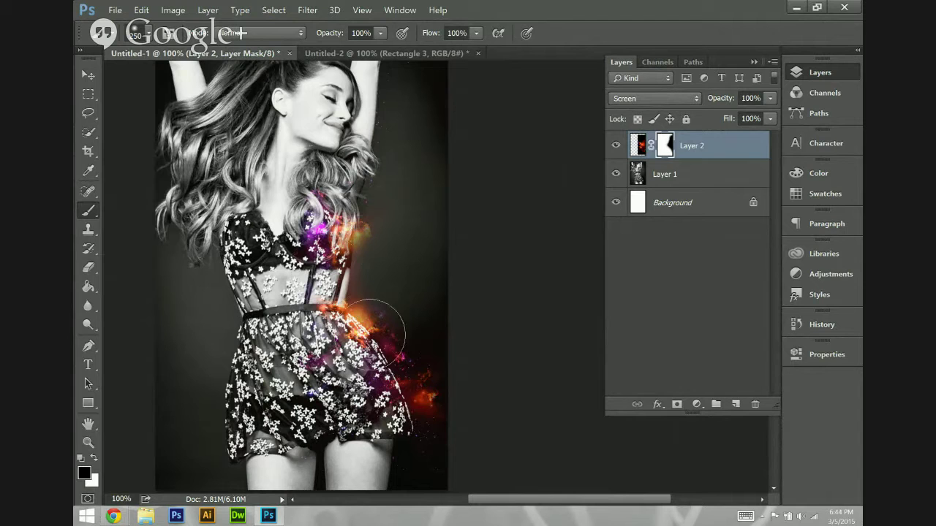
# With a white 182 px brush, paint on the mask to restore the nebula beside the chest, along the skirt edge and in the upper background.
pyautogui.click(94, 456)
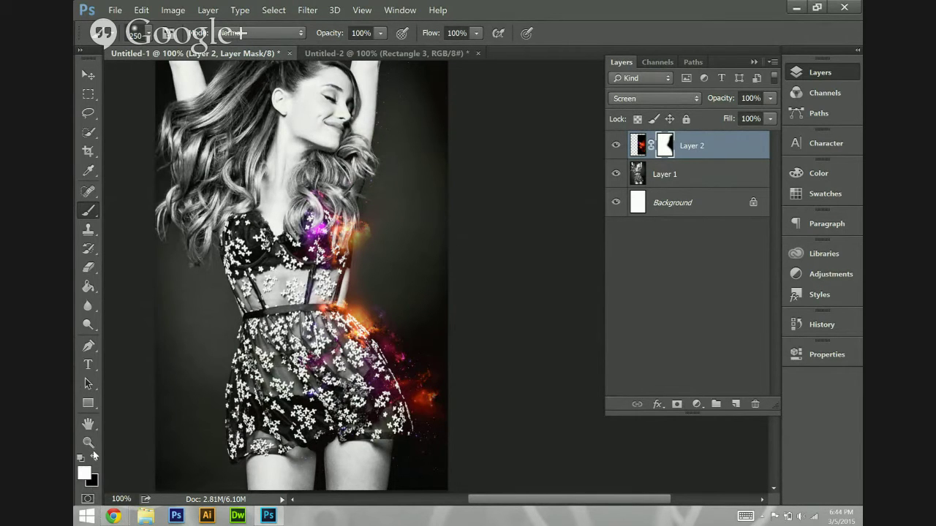
pyautogui.click(146, 33)
pyautogui.moveTo(229, 81); pyautogui.dragTo(222, 83)
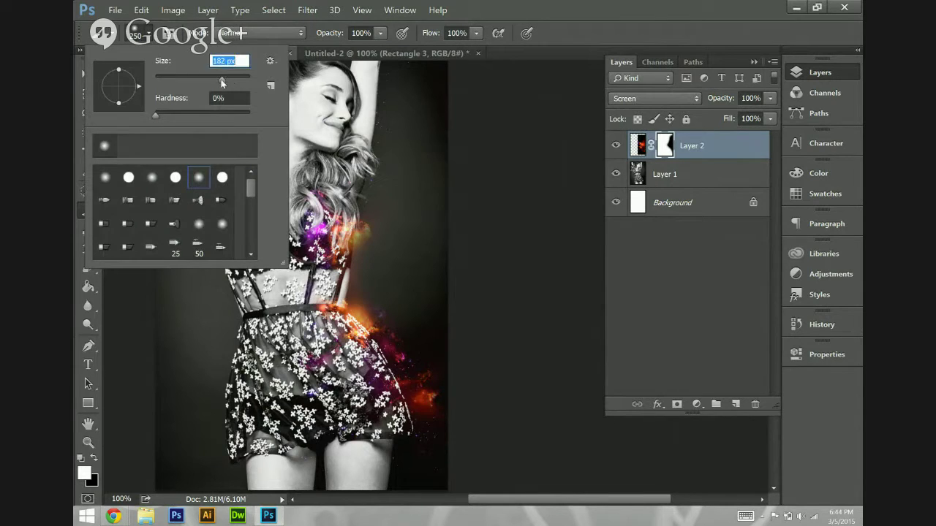
pyautogui.click(358, 218)
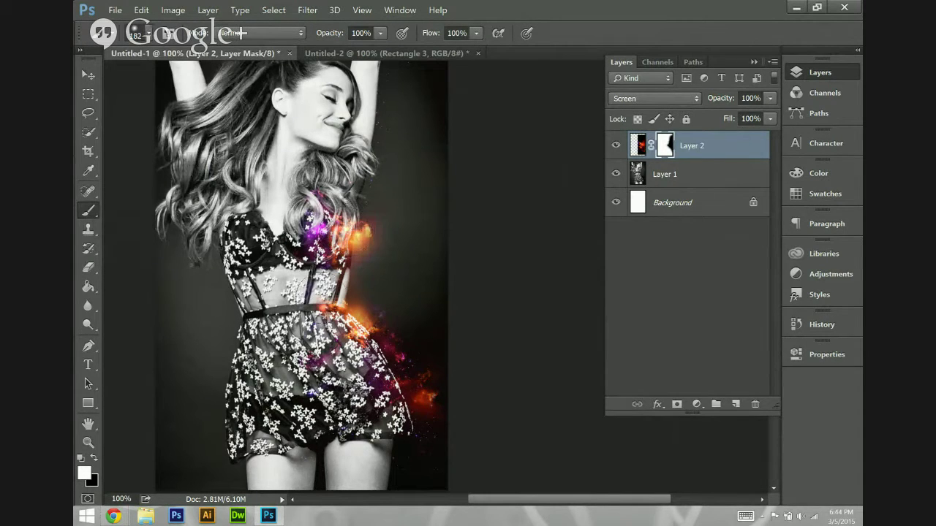
pyautogui.moveTo(347, 318)
pyautogui.mouseDown()
pyautogui.moveTo(400, 361)
pyautogui.moveTo(411, 406)
pyautogui.mouseUp()
pyautogui.moveTo(388, 300)
pyautogui.mouseDown()
pyautogui.moveTo(397, 221)
pyautogui.moveTo(376, 206)
pyautogui.moveTo(396, 164)
pyautogui.moveTo(524, 154)
pyautogui.moveTo(516, 169)
pyautogui.moveTo(420, 123)
pyautogui.mouseUp()
pyautogui.scroll(1, 411, 241)
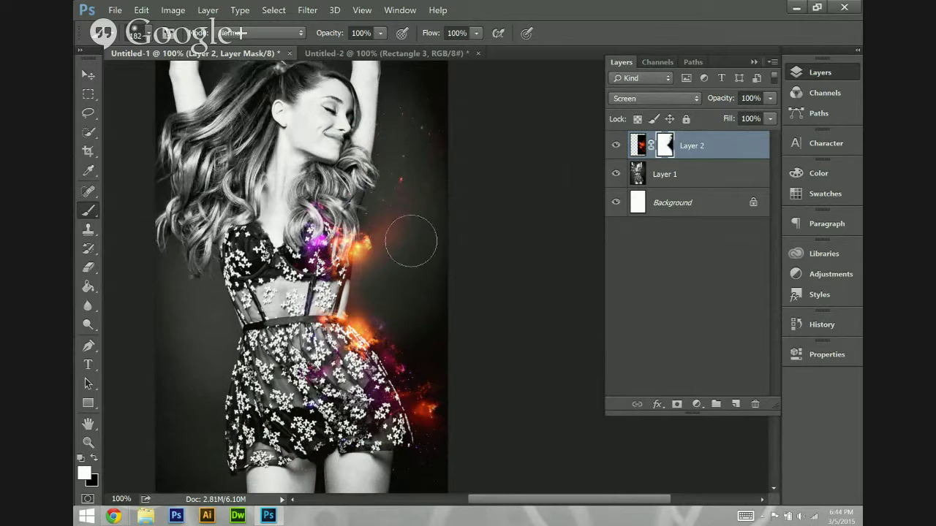
# Set the foreground color to gray #666666 and paint on the mask to partially reveal the nebula over the background beside the waist.
pyautogui.click(93, 457)
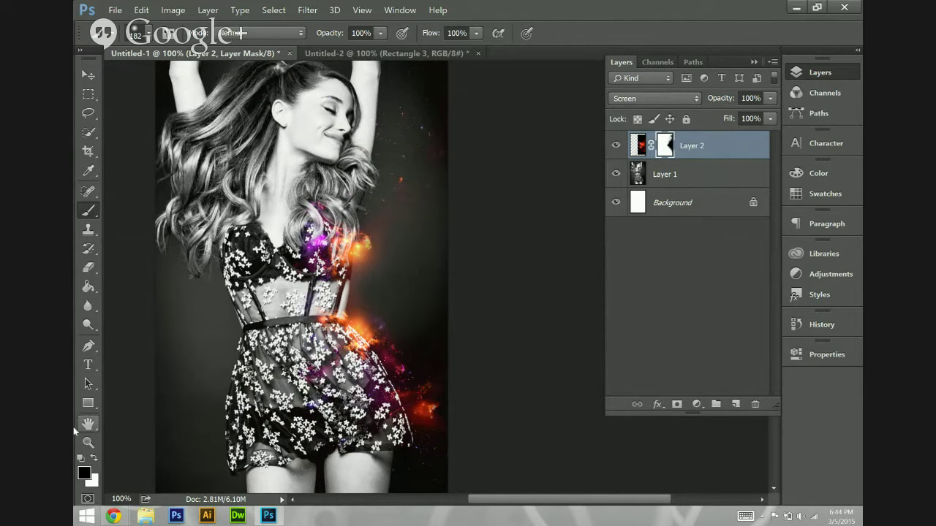
pyautogui.click(84, 474)
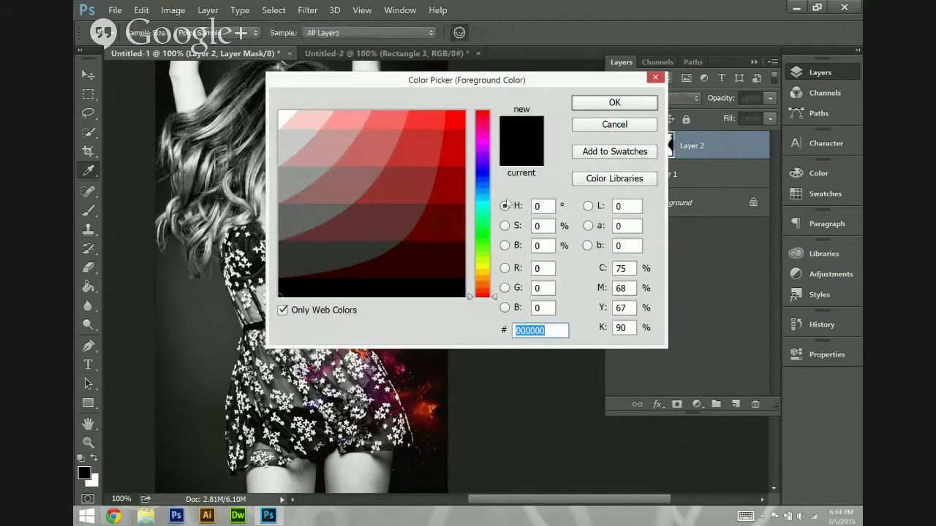
pyautogui.click(282, 186)
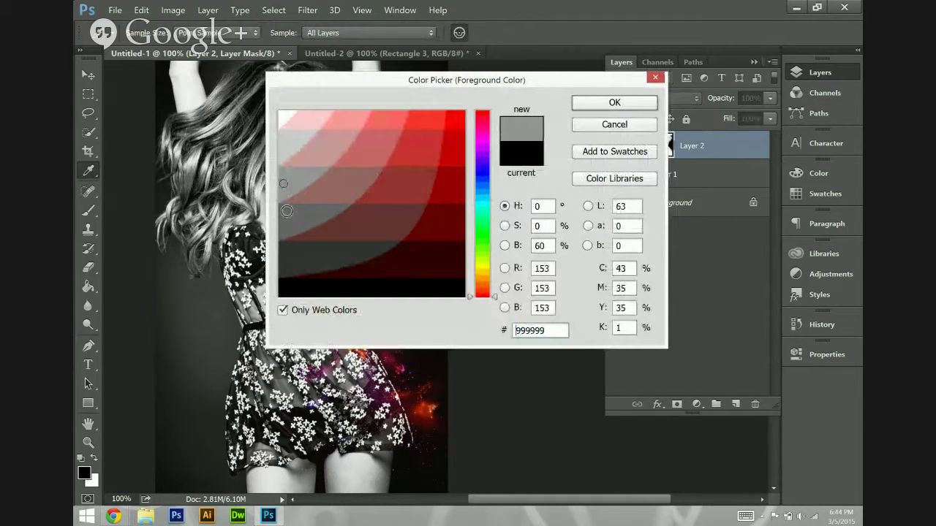
pyautogui.click(288, 219)
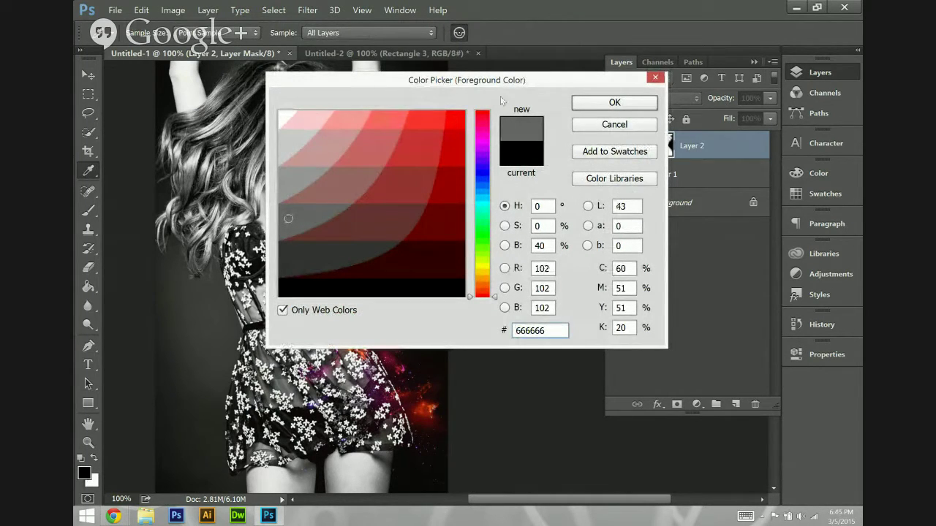
pyautogui.click(596, 102)
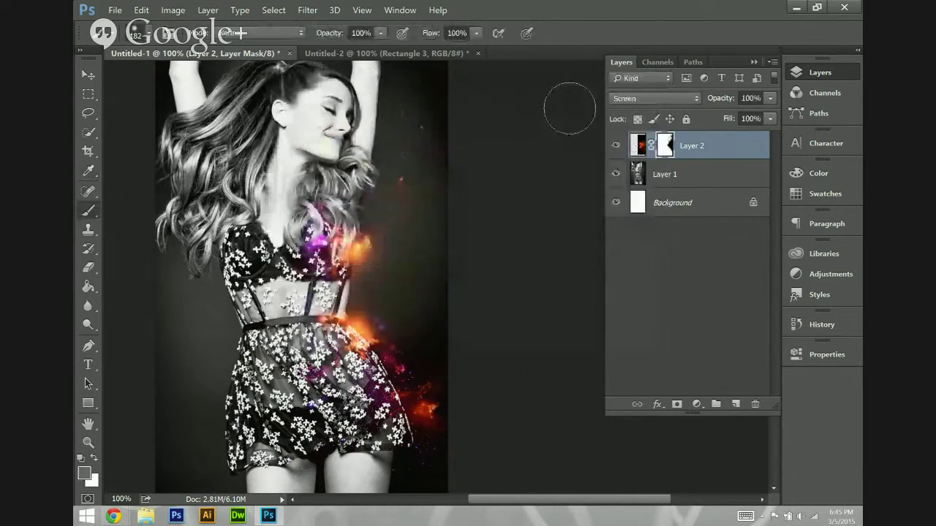
pyautogui.click(84, 472)
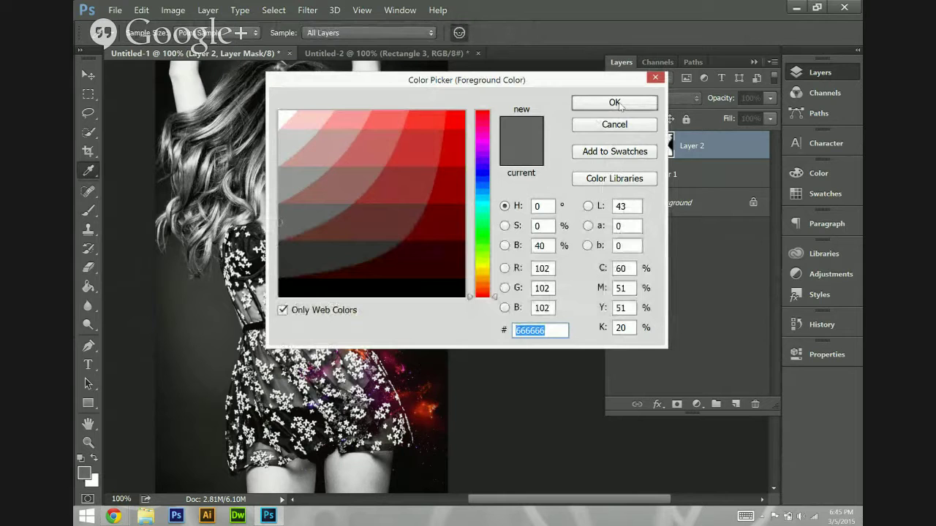
pyautogui.click(615, 102)
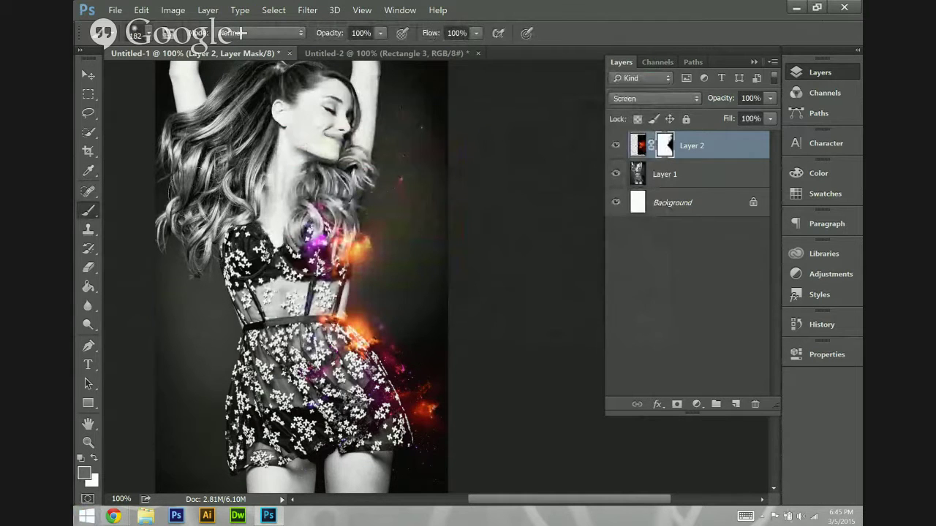
pyautogui.moveTo(390, 268)
pyautogui.mouseDown()
pyautogui.moveTo(424, 303)
pyautogui.moveTo(381, 283)
pyautogui.moveTo(436, 328)
pyautogui.moveTo(427, 253)
pyautogui.moveTo(404, 261)
pyautogui.moveTo(434, 214)
pyautogui.moveTo(428, 321)
pyautogui.moveTo(446, 347)
pyautogui.moveTo(422, 342)
pyautogui.moveTo(390, 300)
pyautogui.moveTo(375, 299)
pyautogui.moveTo(459, 356)
pyautogui.moveTo(463, 342)
pyautogui.moveTo(376, 311)
pyautogui.mouseUp()
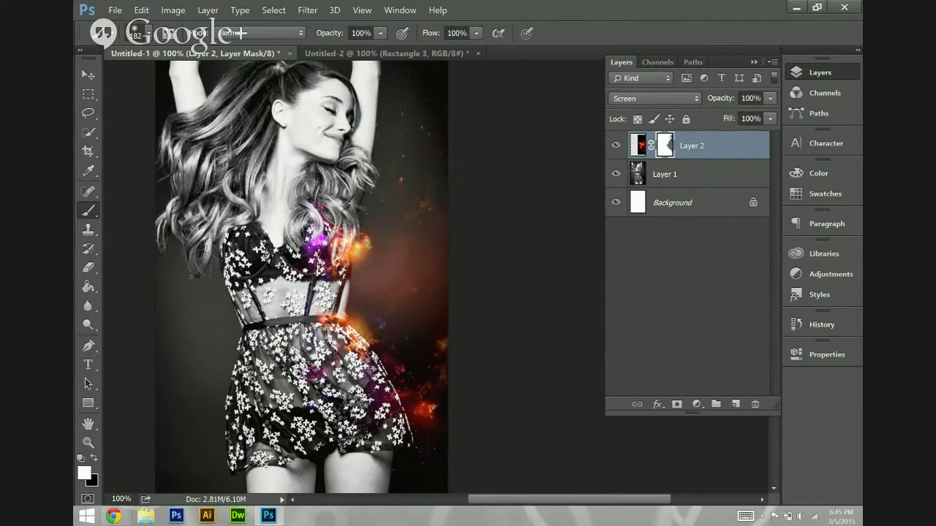
# Set the foreground color back to gray #666666 and paint on the mask over the orange glow beside the chest to dim it.
pyautogui.click(84, 472)
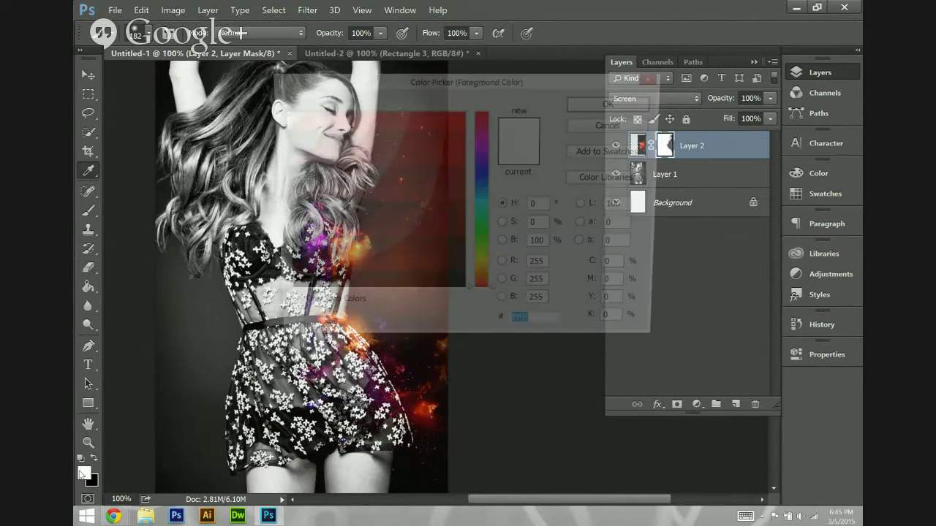
pyautogui.click(291, 194)
pyautogui.click(293, 209)
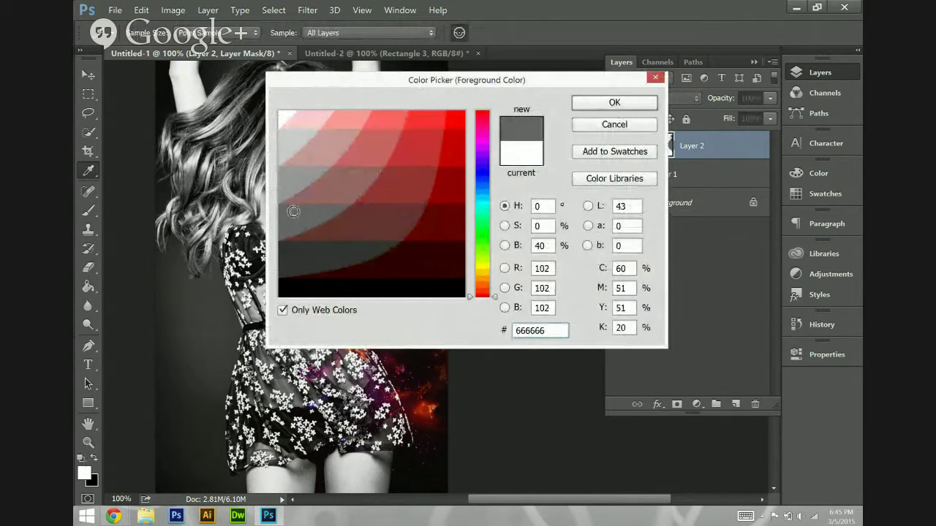
pyautogui.click(614, 102)
pyautogui.moveTo(343, 245); pyautogui.dragTo(358, 237)
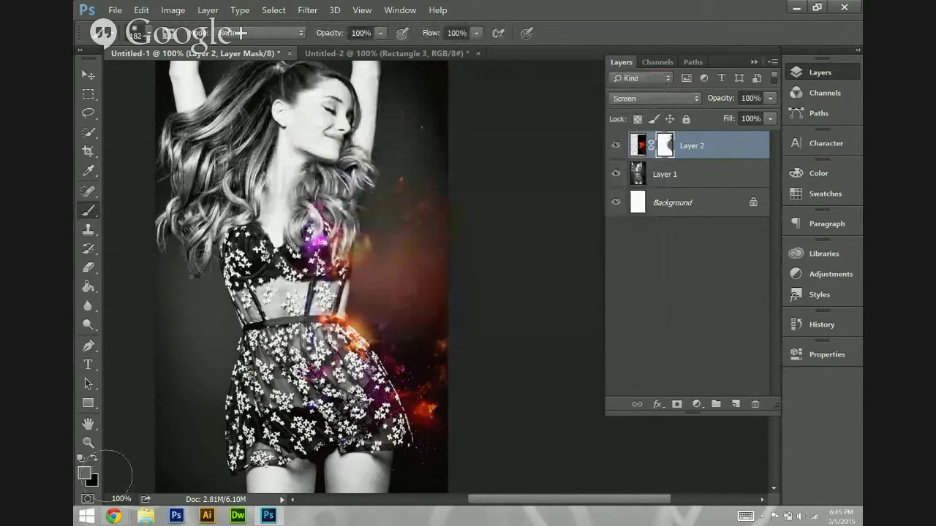
# Set the foreground color to white and paint on Layer 2's mask to restore the orange glow beside the chest.
pyautogui.click(84, 472)
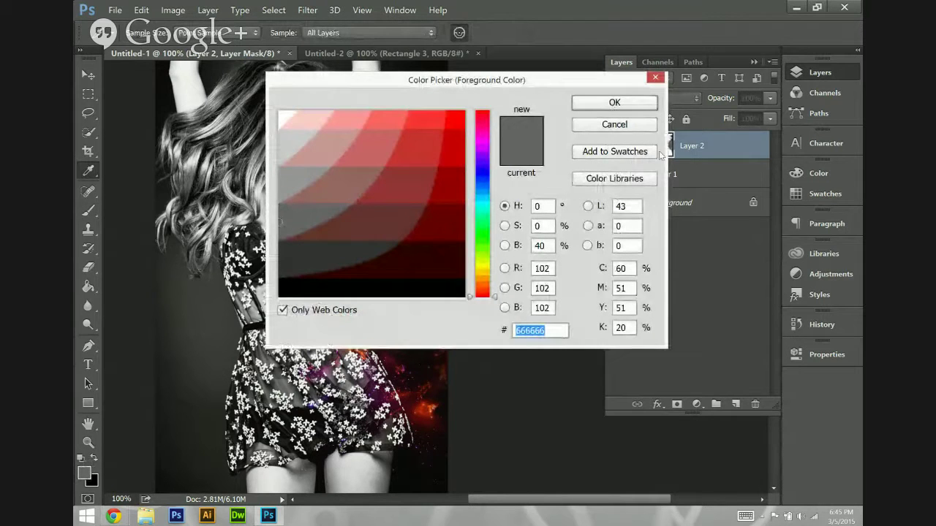
pyautogui.moveTo(286, 142); pyautogui.dragTo(282, 119)
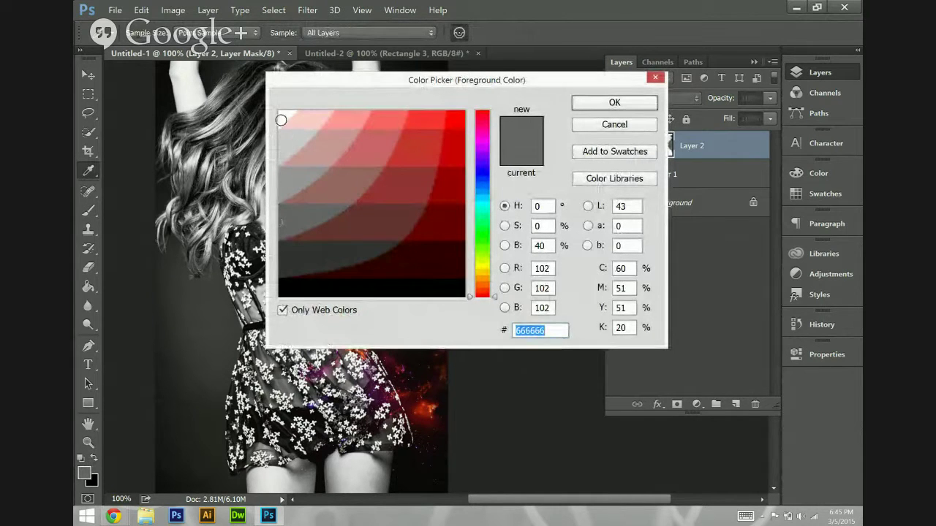
pyautogui.click(601, 102)
pyautogui.moveTo(397, 266)
pyautogui.mouseDown()
pyautogui.moveTo(372, 251)
pyautogui.moveTo(351, 256)
pyautogui.moveTo(362, 245)
pyautogui.mouseUp()
# Set the foreground color to dark gray #333333 and paint on the mask over the background beside the chest and waist.
pyautogui.click(84, 473)
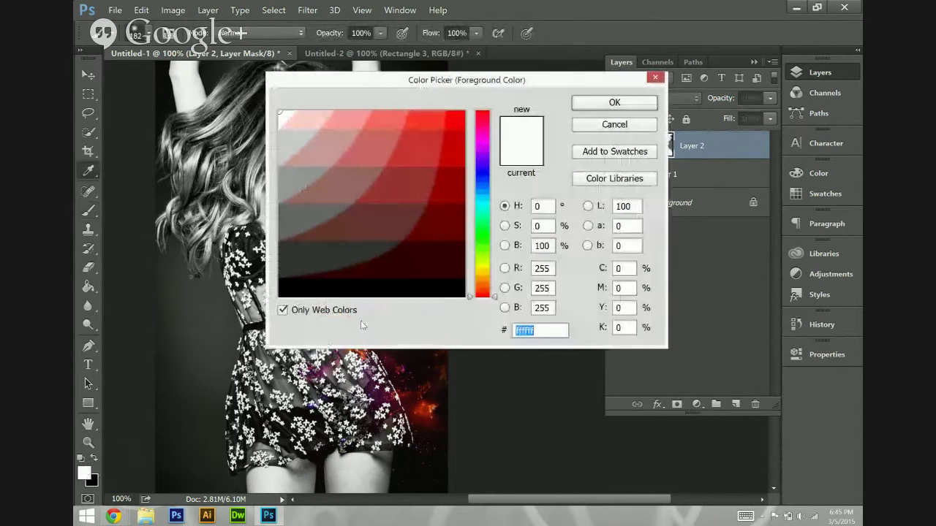
pyautogui.click(317, 258)
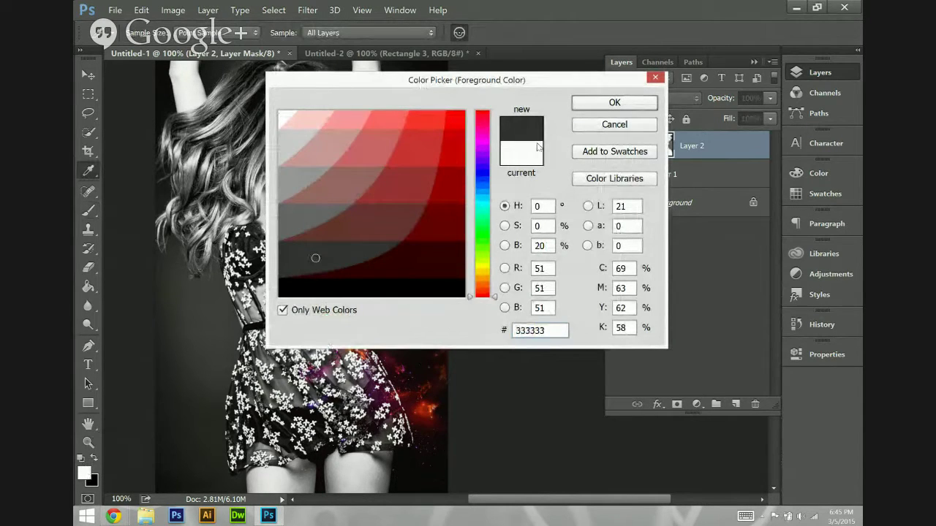
pyautogui.click(614, 103)
pyautogui.moveTo(447, 340)
pyautogui.mouseDown()
pyautogui.moveTo(405, 292)
pyautogui.moveTo(412, 301)
pyautogui.moveTo(432, 255)
pyautogui.moveTo(413, 251)
pyautogui.moveTo(442, 234)
pyautogui.mouseUp()
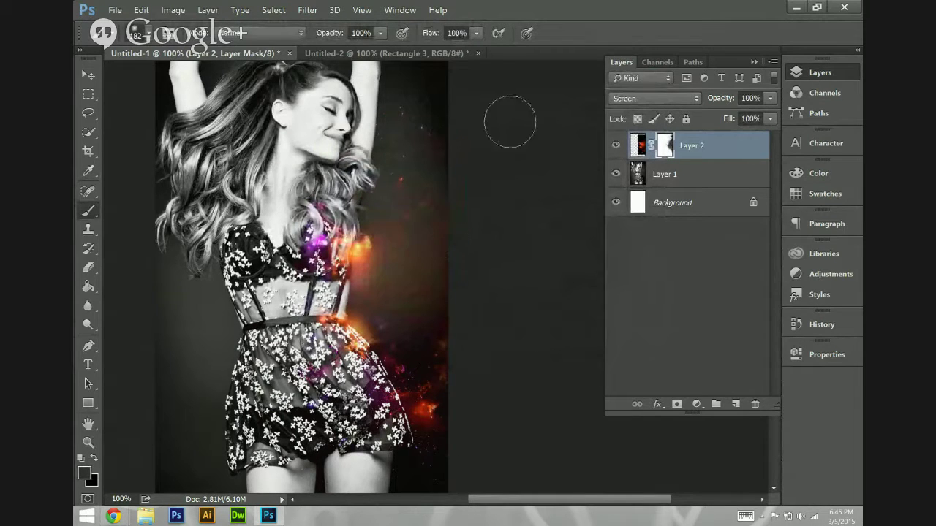
pyautogui.moveTo(383, 267)
pyautogui.mouseDown()
pyautogui.moveTo(361, 269)
pyautogui.moveTo(370, 281)
pyautogui.mouseUp()
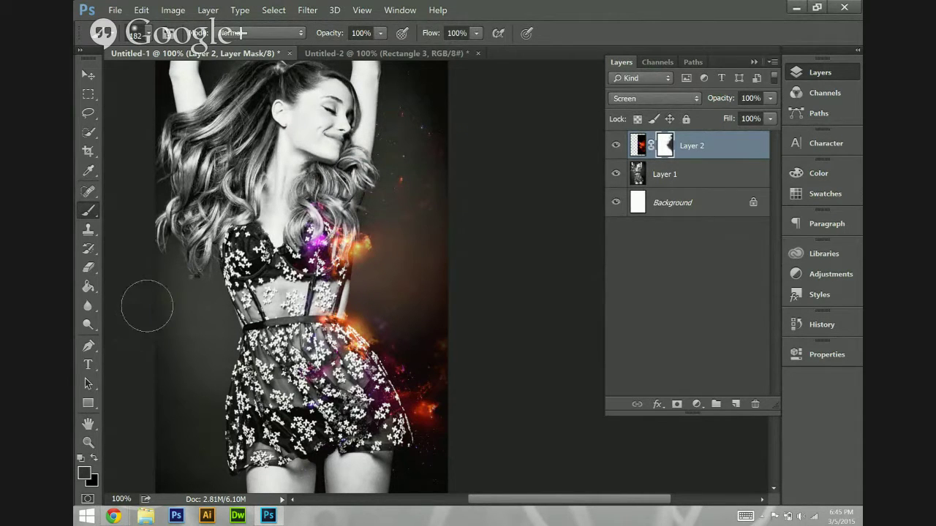
# Compare the foreground Color Picker with Only Web Colors on and off, trying gray #4b4b4b, and keep web color #333333.
pyautogui.click(84, 473)
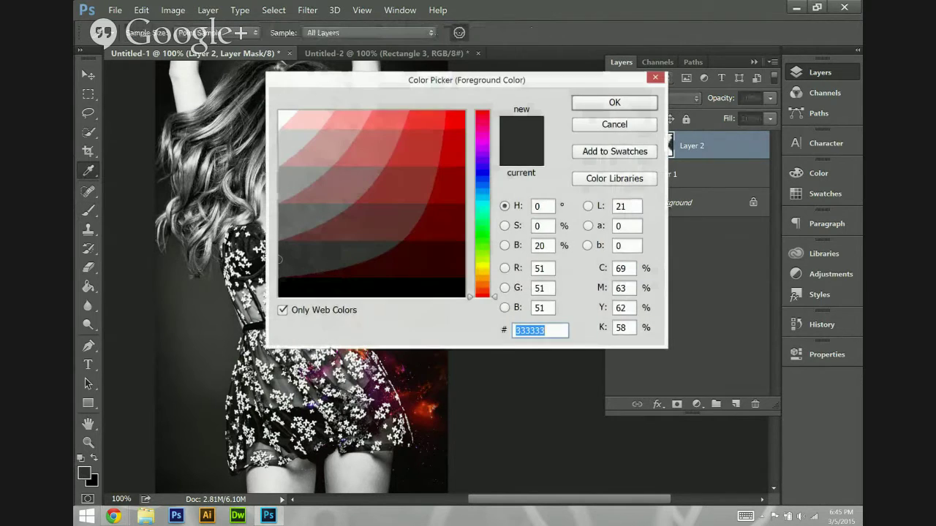
pyautogui.click(311, 309)
pyautogui.moveTo(288, 241)
pyautogui.mouseDown()
pyautogui.moveTo(292, 234)
pyautogui.moveTo(256, 236)
pyautogui.moveTo(237, 164)
pyautogui.moveTo(234, 206)
pyautogui.moveTo(279, 227)
pyautogui.moveTo(287, 245)
pyautogui.moveTo(272, 247)
pyautogui.mouseUp()
pyautogui.click(282, 310)
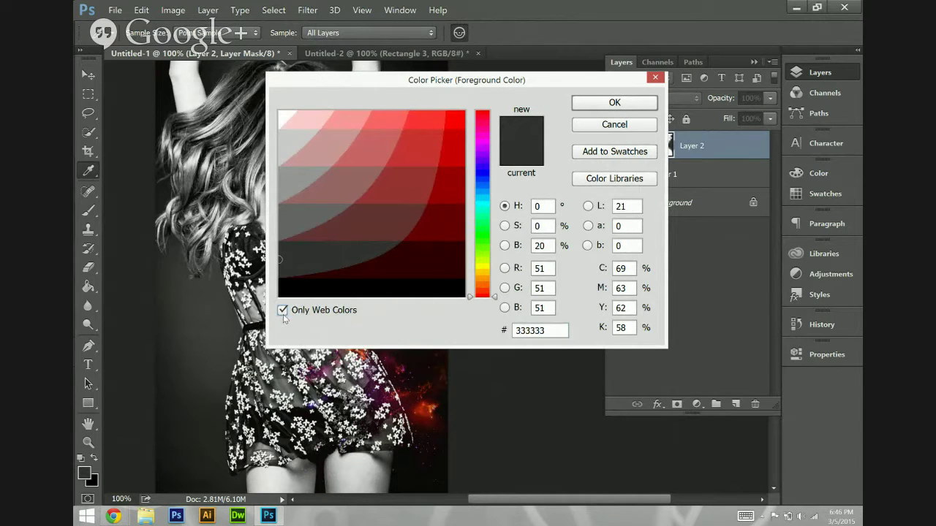
pyautogui.click(283, 310)
pyautogui.moveTo(303, 249)
pyautogui.mouseDown()
pyautogui.moveTo(377, 217)
pyautogui.moveTo(309, 244)
pyautogui.moveTo(332, 217)
pyautogui.moveTo(332, 236)
pyautogui.moveTo(264, 235)
pyautogui.mouseUp()
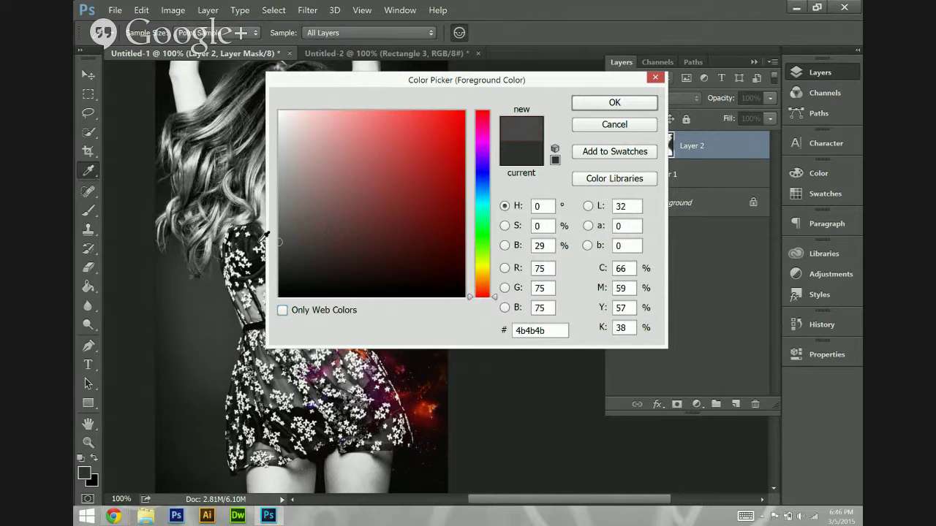
pyautogui.click(282, 310)
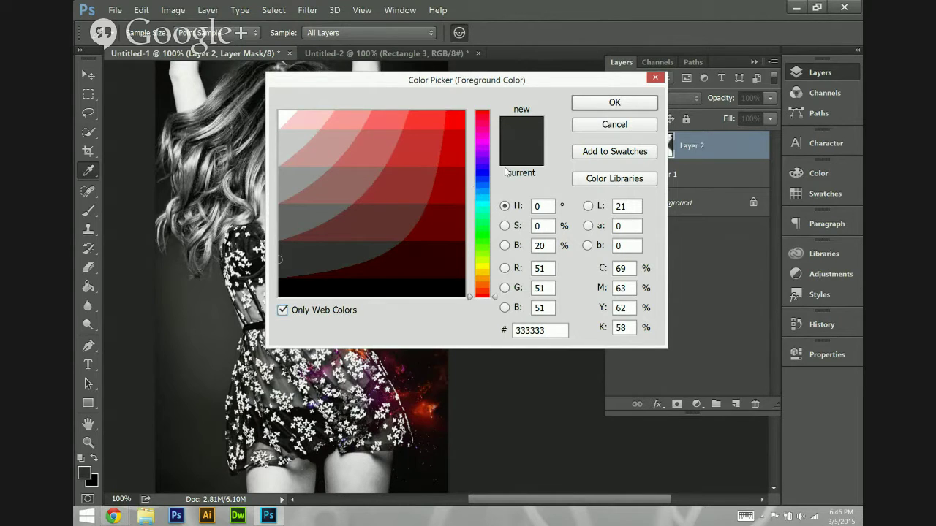
pyautogui.click(613, 103)
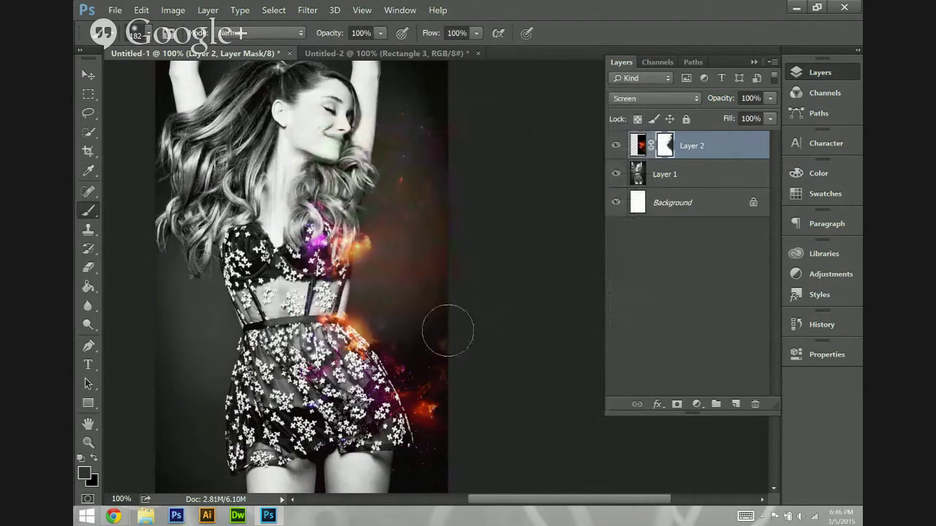
# Paint on the mask in gray #333333 over the front of the dress and the glow beside the skirt's hem.
pyautogui.scroll(-1, 468, 259)
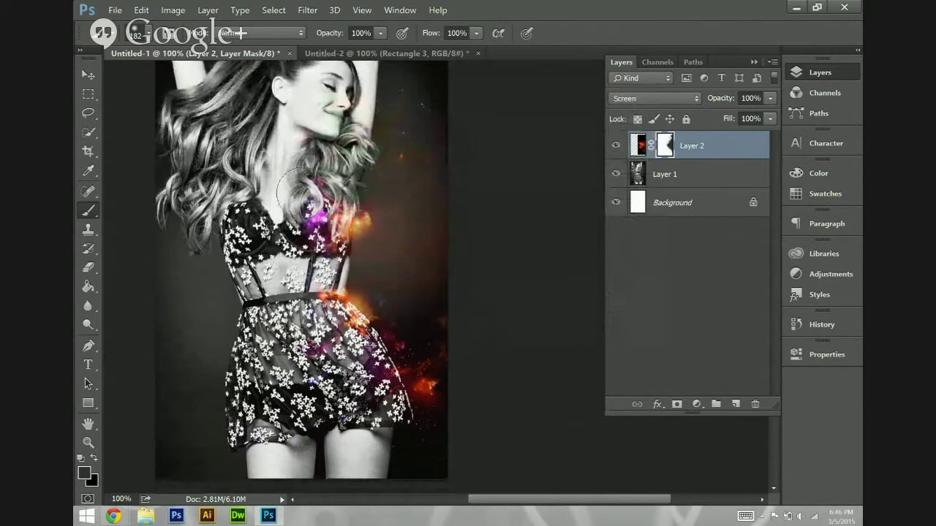
pyautogui.moveTo(287, 183)
pyautogui.mouseDown()
pyautogui.moveTo(321, 124)
pyautogui.moveTo(276, 316)
pyautogui.mouseUp()
pyautogui.moveTo(420, 415)
pyautogui.mouseDown()
pyautogui.moveTo(455, 397)
pyautogui.moveTo(445, 375)
pyautogui.moveTo(442, 392)
pyautogui.mouseUp()
pyautogui.scroll(2, 508, 368)
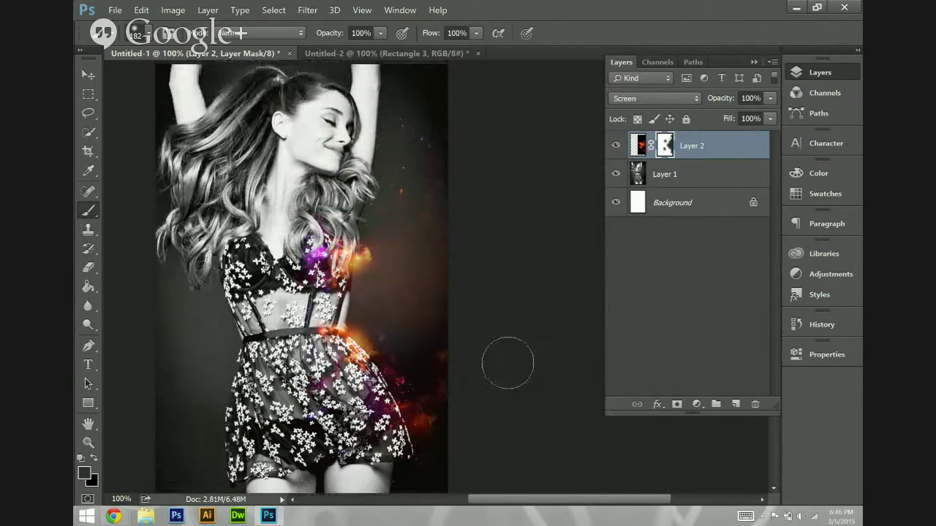
# Shift the masked nebula layer slightly upward over the portrait and display the whole composition at 66.67%.
pyautogui.click(82, 77)
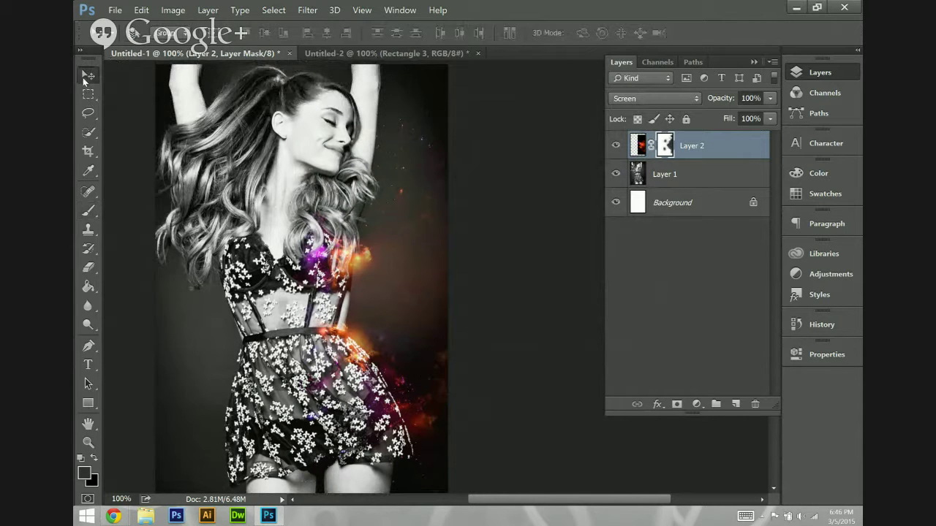
pyautogui.moveTo(340, 255); pyautogui.dragTo(345, 245)
pyautogui.scroll(-2, 515, 322)
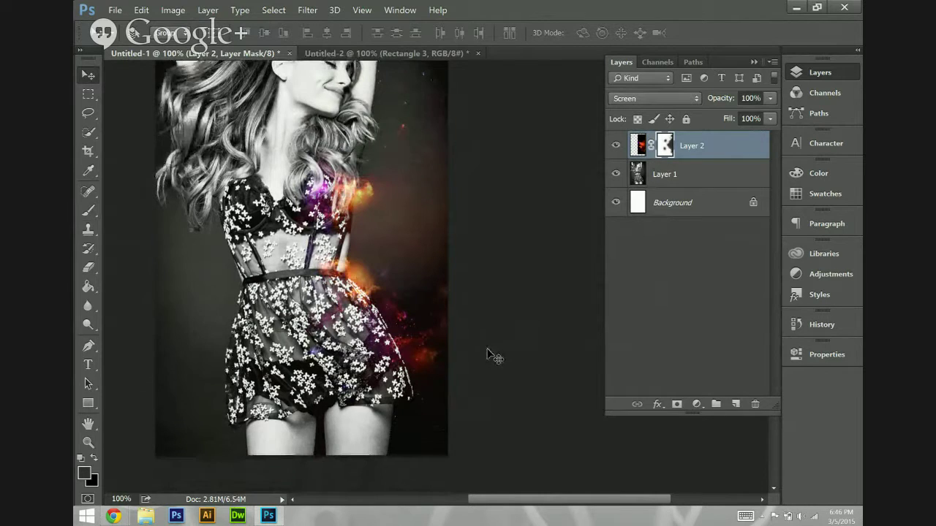
pyautogui.scroll(-2, 488, 344)
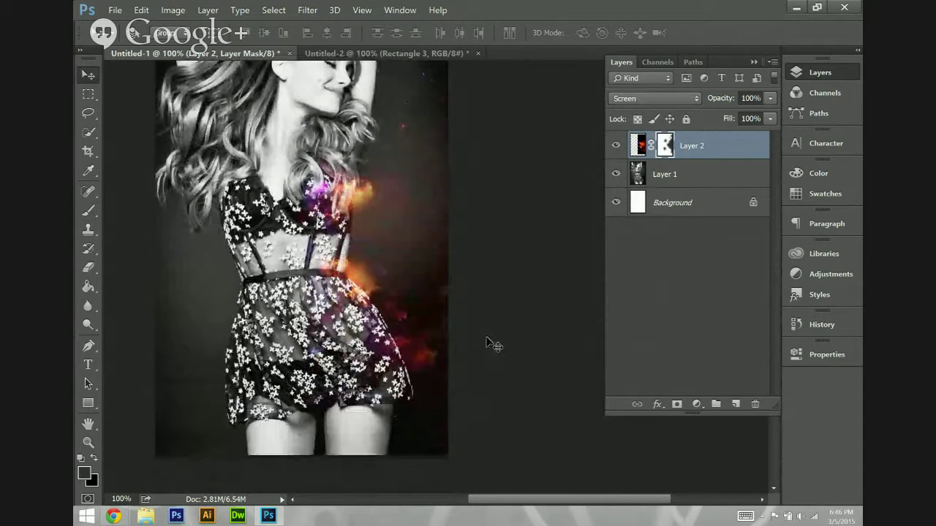
pyautogui.hotkey('ctrl', '-')
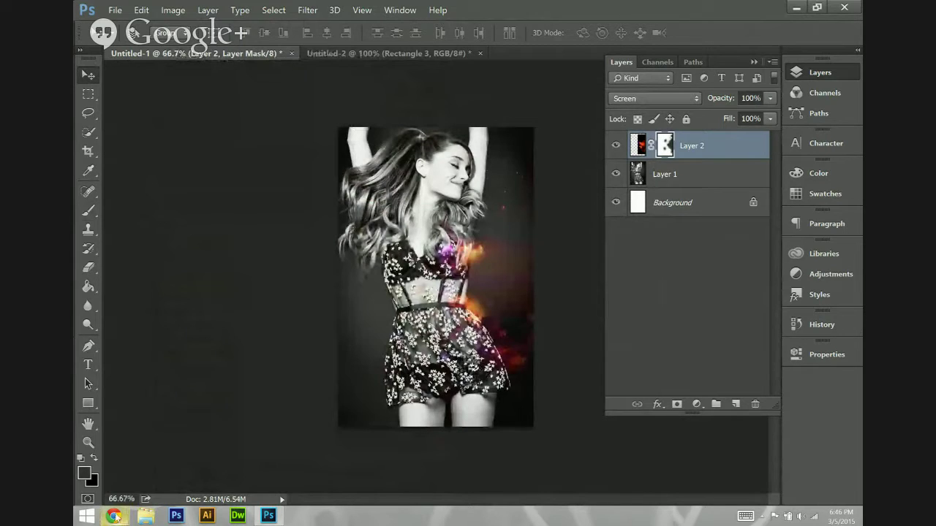
# Switch to Chrome and look through the moonchilde nebula image results for another nebula picture.
pyautogui.moveTo(113, 516)
pyautogui.click(143, 457)
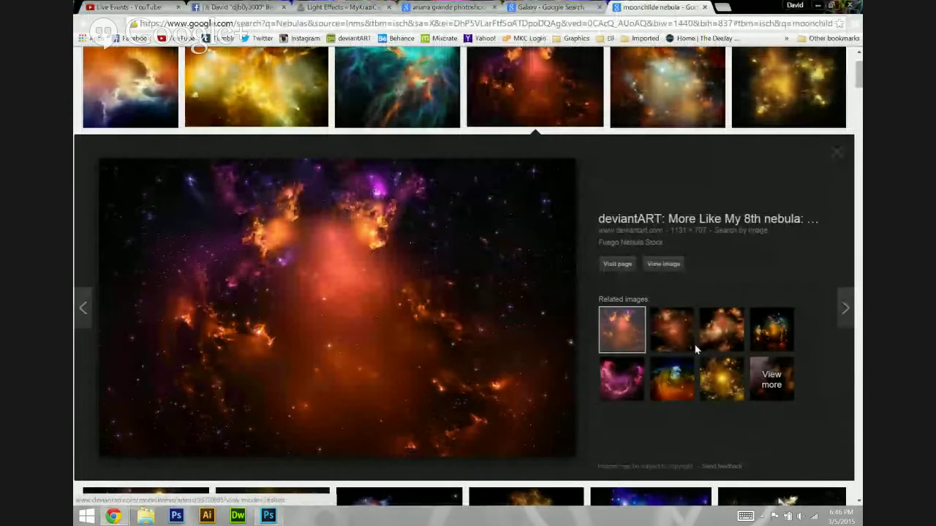
pyautogui.scroll(-6, 731, 343)
pyautogui.scroll(1, 693, 341)
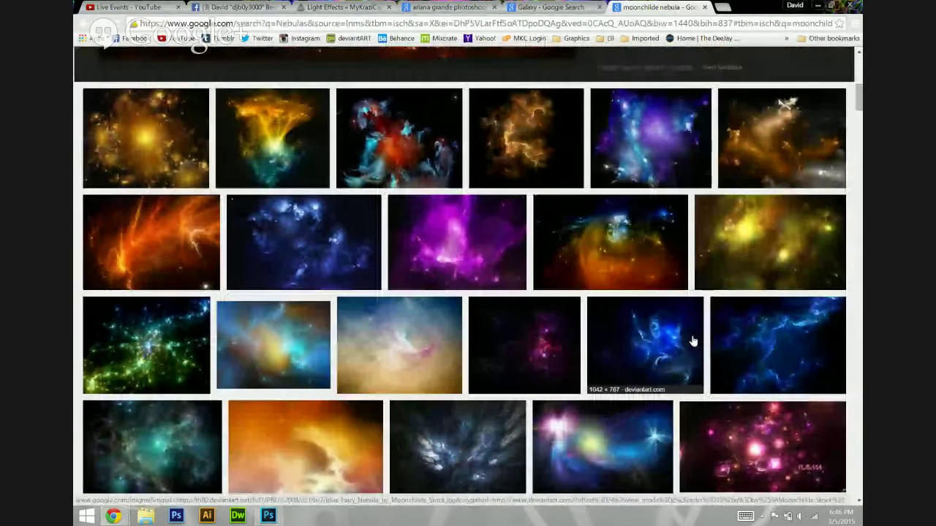
pyautogui.click(632, 137)
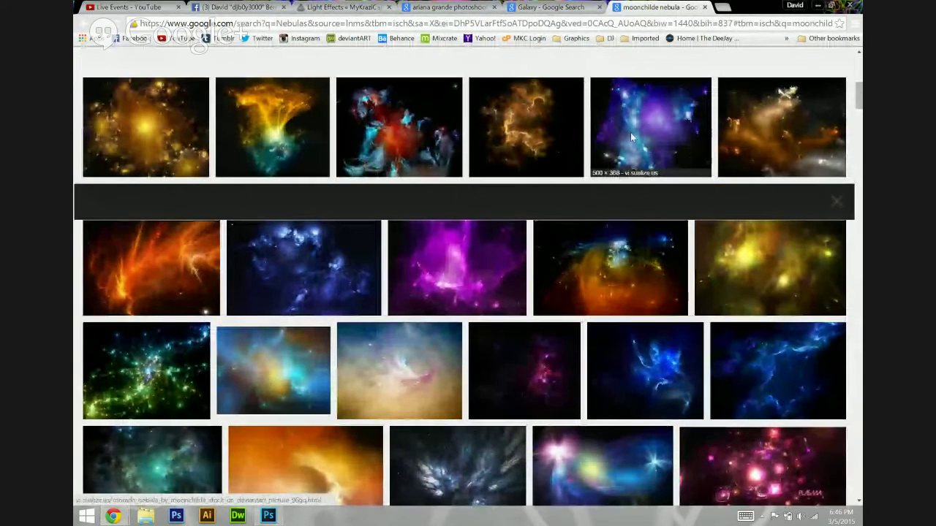
pyautogui.scroll(-9, 402, 328)
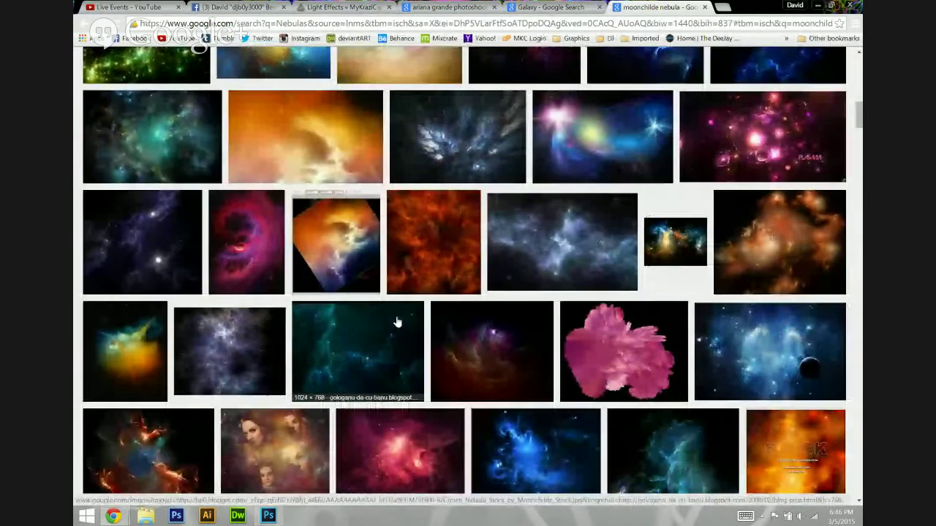
pyautogui.scroll(-8, 397, 323)
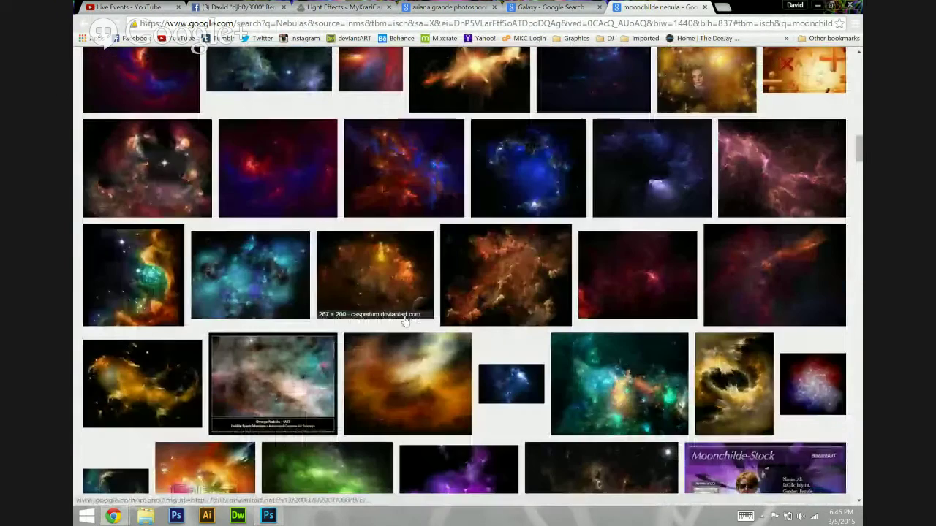
pyautogui.scroll(-10, 406, 322)
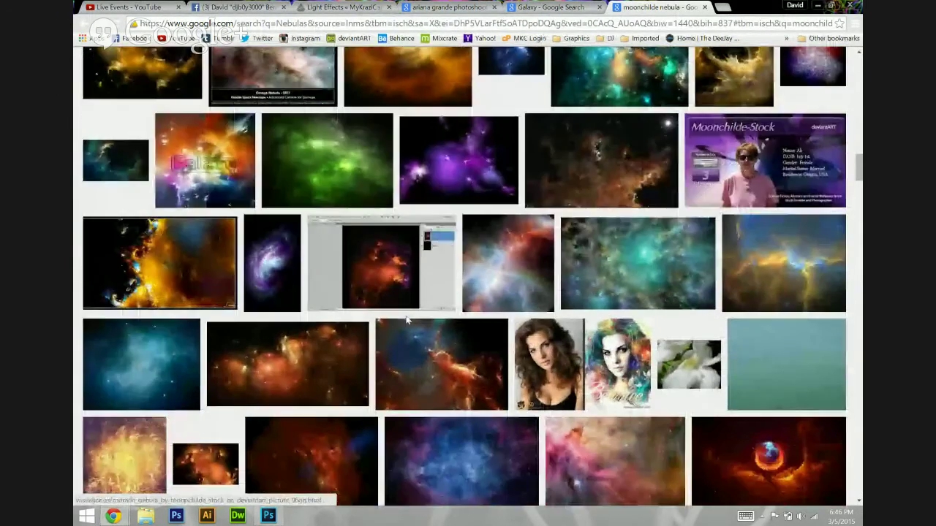
pyautogui.scroll(-10, 407, 321)
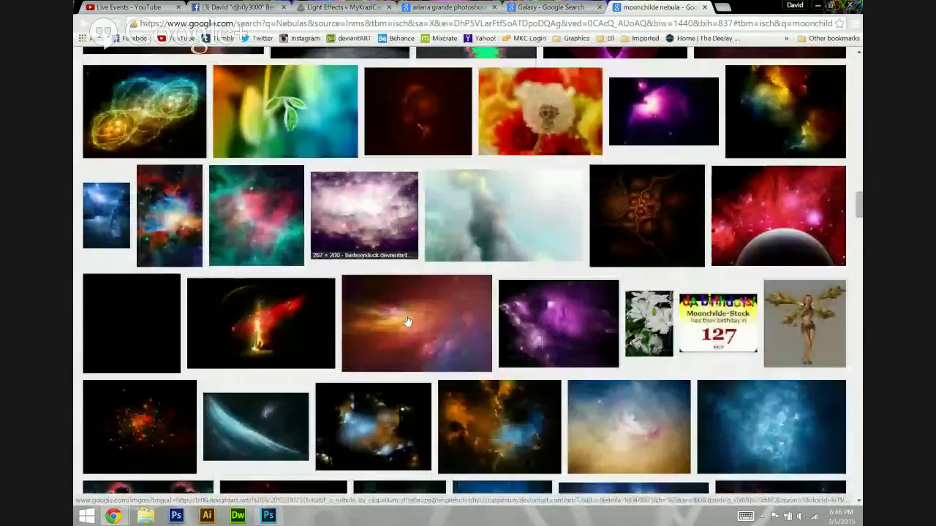
pyautogui.scroll(-5, 407, 322)
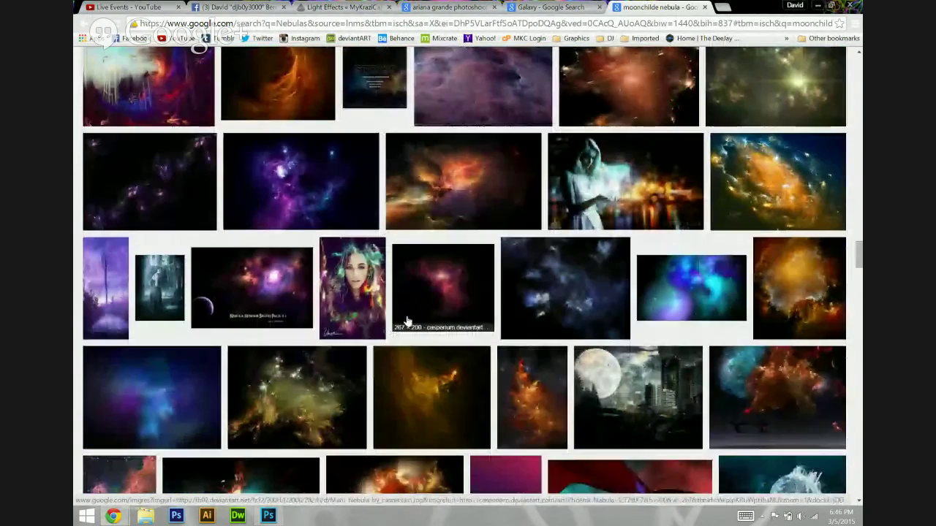
# Copy the purple Space Nebula Wallpapers image and paste it as a new layer into the portrait document in Photoshop.
pyautogui.click(313, 211)
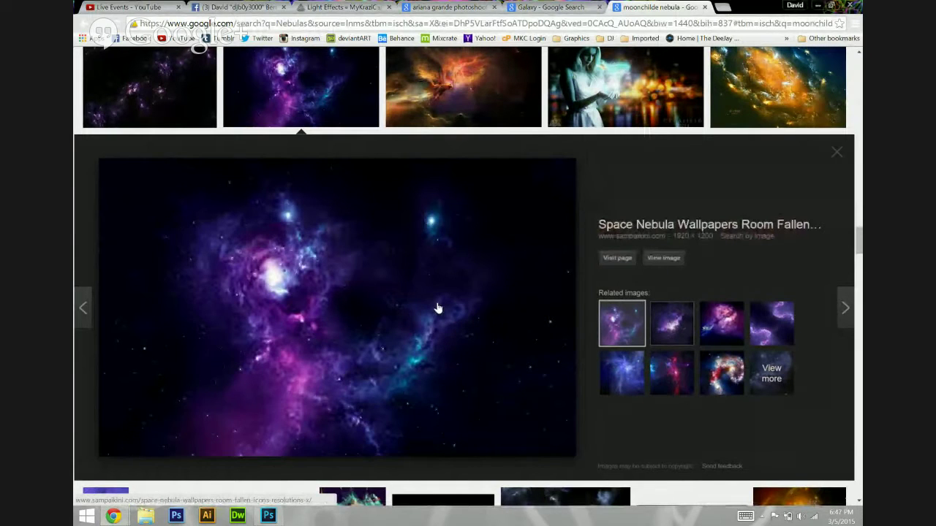
pyautogui.rightClick(337, 333)
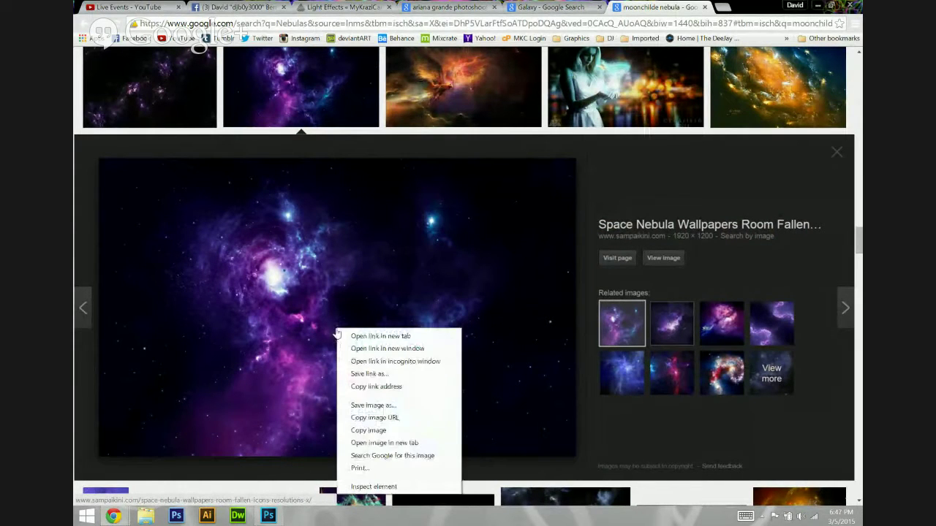
pyautogui.click(366, 431)
pyautogui.click(268, 516)
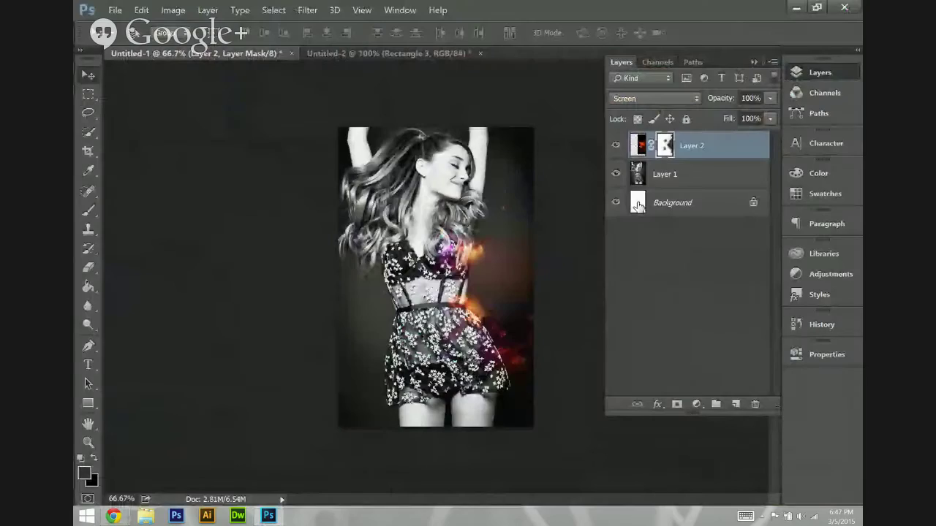
pyautogui.hotkey('ctrl', 'v')
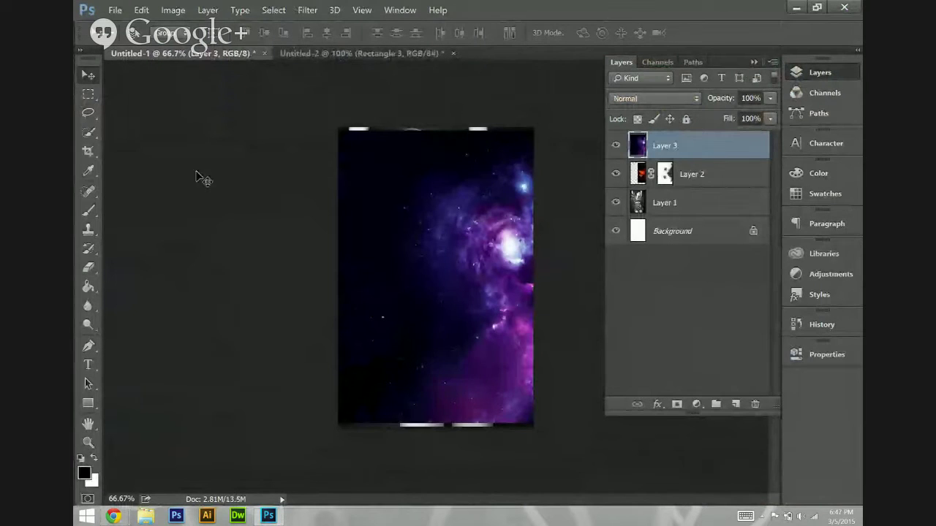
# Set the purple nebula layer's blend mode to Screen and move its bright core over the woman's chest.
pyautogui.click(642, 98)
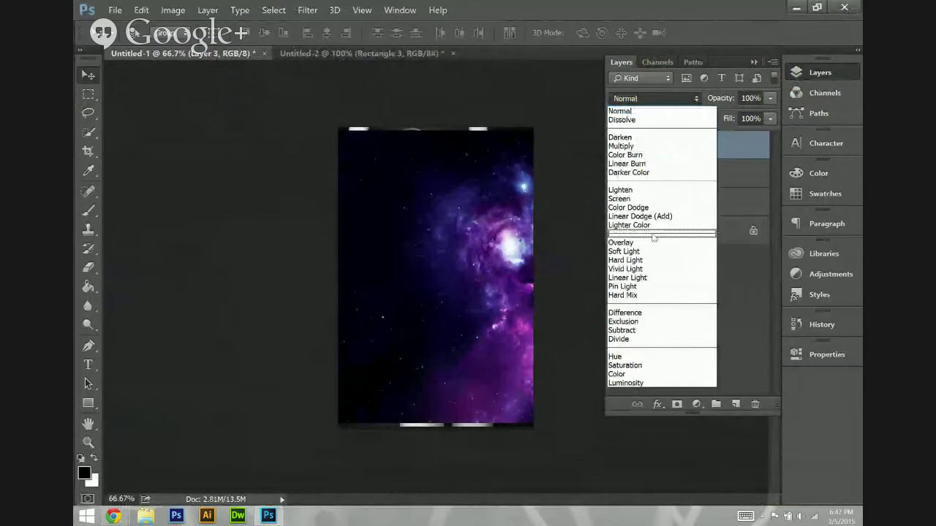
pyautogui.click(625, 199)
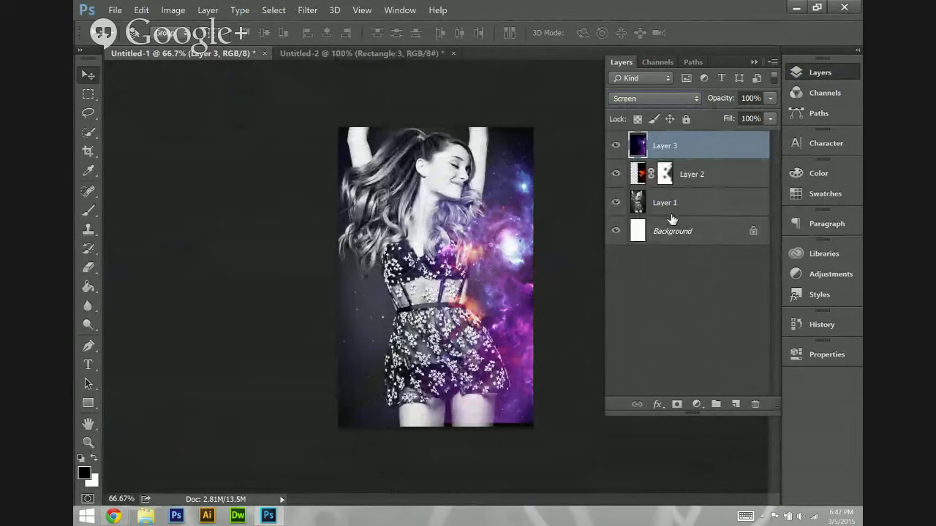
pyautogui.moveTo(437, 295); pyautogui.dragTo(351, 302)
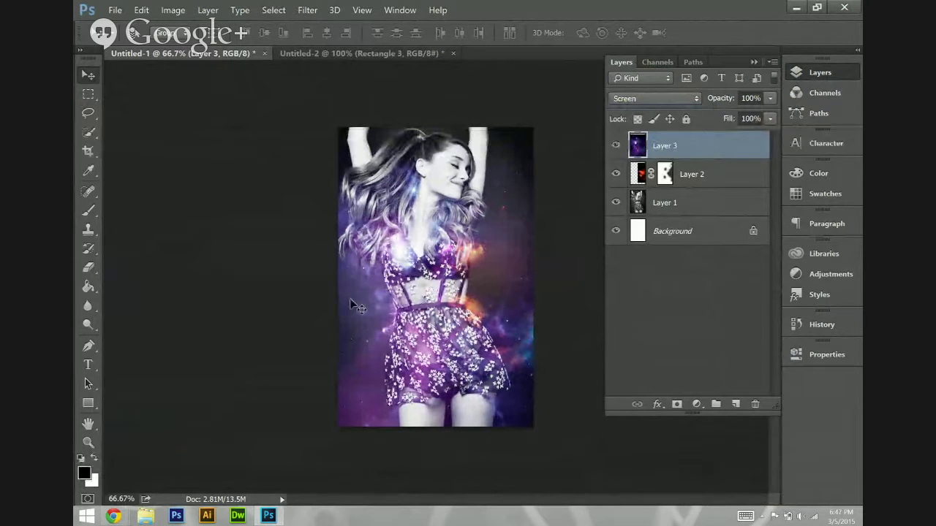
# Try the Color blend mode on the purple nebula layer and return the layer to Normal.
pyautogui.click(646, 100)
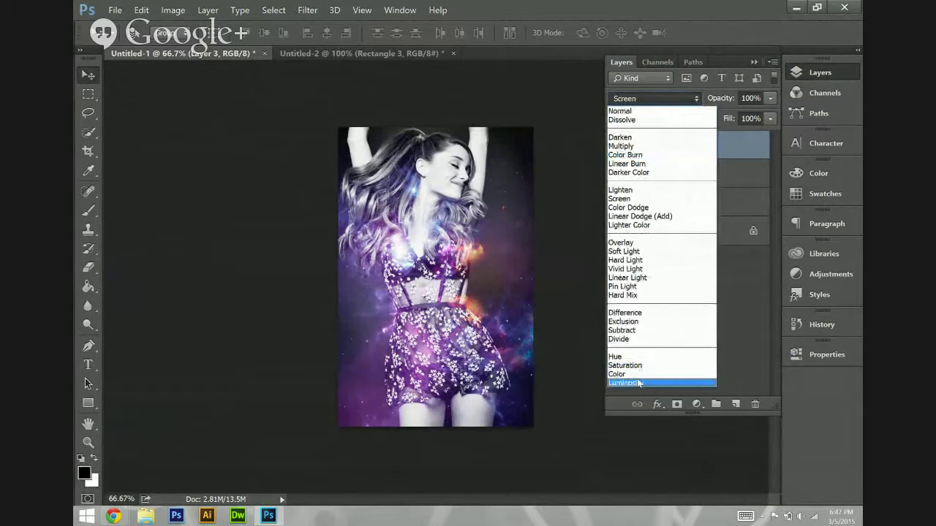
pyautogui.click(636, 373)
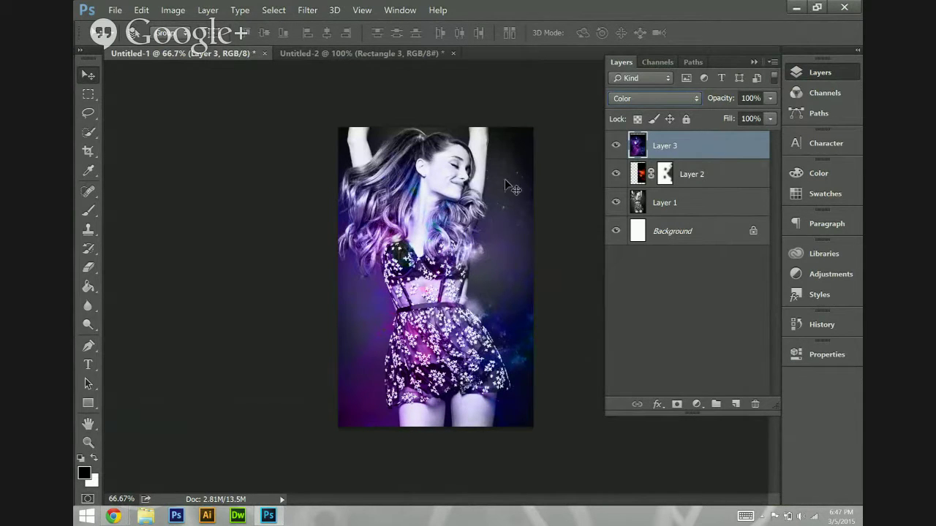
pyautogui.click(615, 98)
pyautogui.click(619, 113)
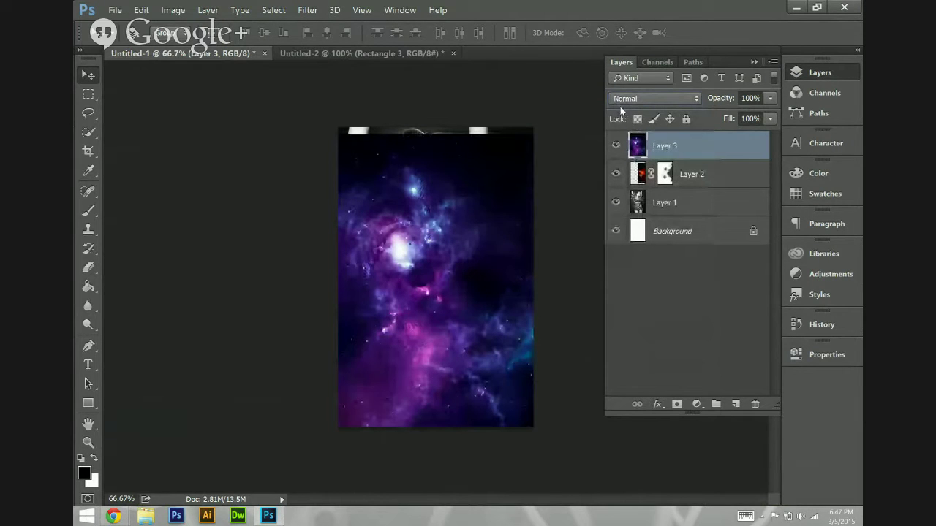
# Try the Color blend mode on the purple nebula layer and move the nebula around over the woman to compare its colouring.
pyautogui.click(620, 100)
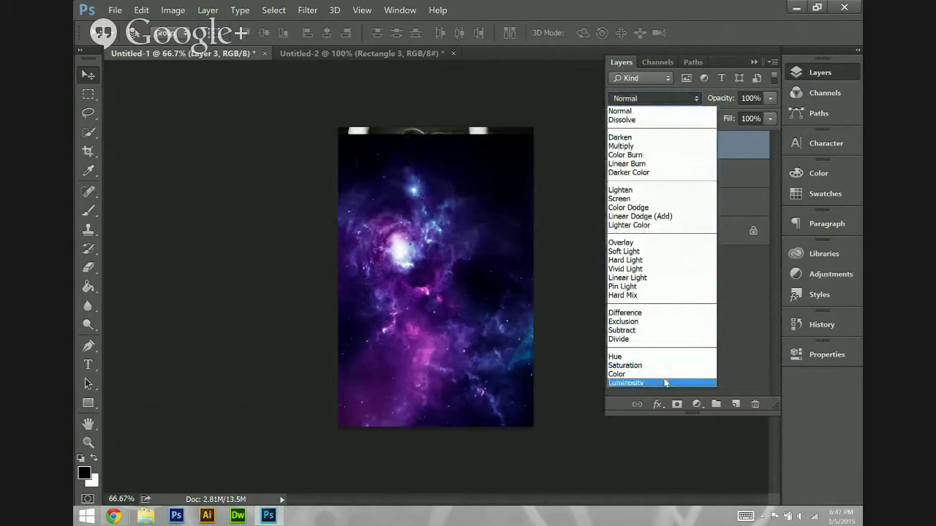
pyautogui.click(657, 373)
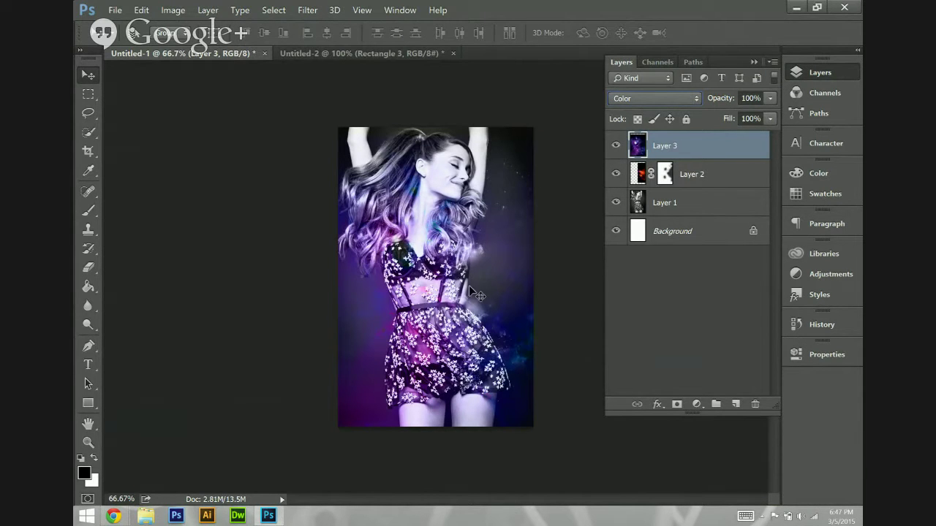
pyautogui.moveTo(418, 295); pyautogui.dragTo(481, 344)
pyautogui.moveTo(482, 306); pyautogui.dragTo(365, 289)
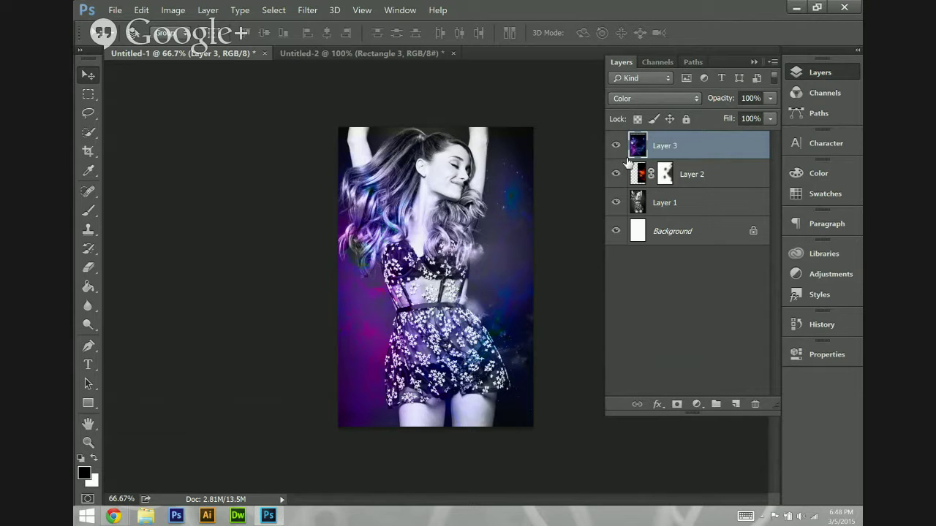
# Set the purple nebula layer's blend mode to Screen and shift it slightly over the portrait.
pyautogui.click(636, 100)
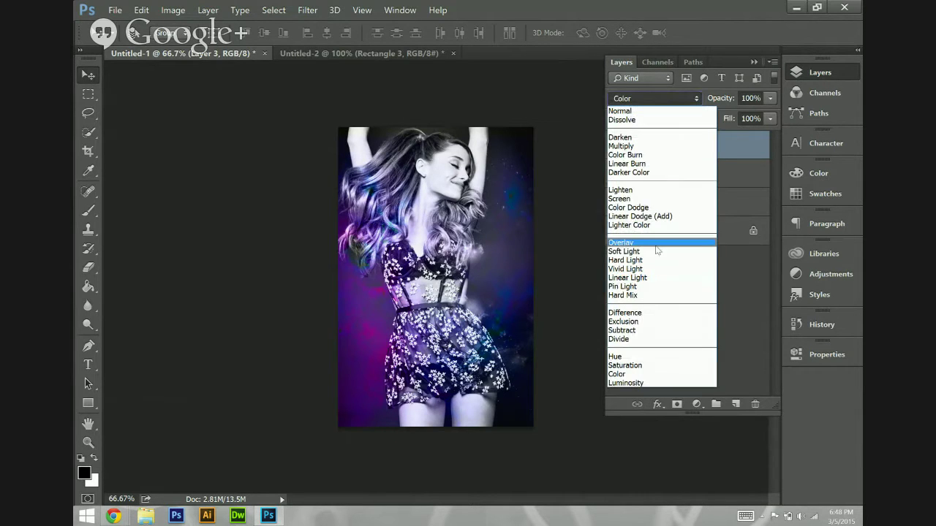
pyautogui.click(640, 197)
pyautogui.moveTo(359, 334); pyautogui.dragTo(377, 325)
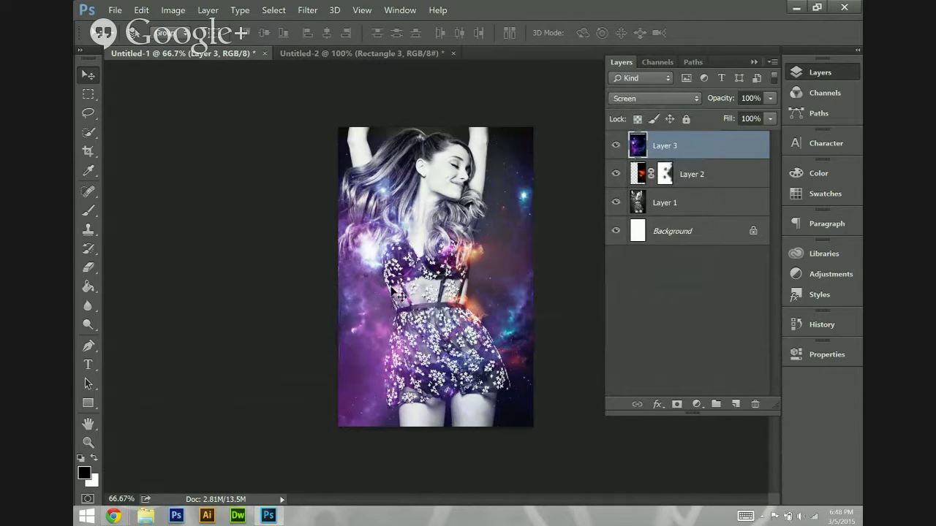
# Scale the purple nebula to about 62%, position its bright core beside the woman's waist, and rotate it about 3.2 degrees.
pyautogui.hotkey('ctrl', 't')
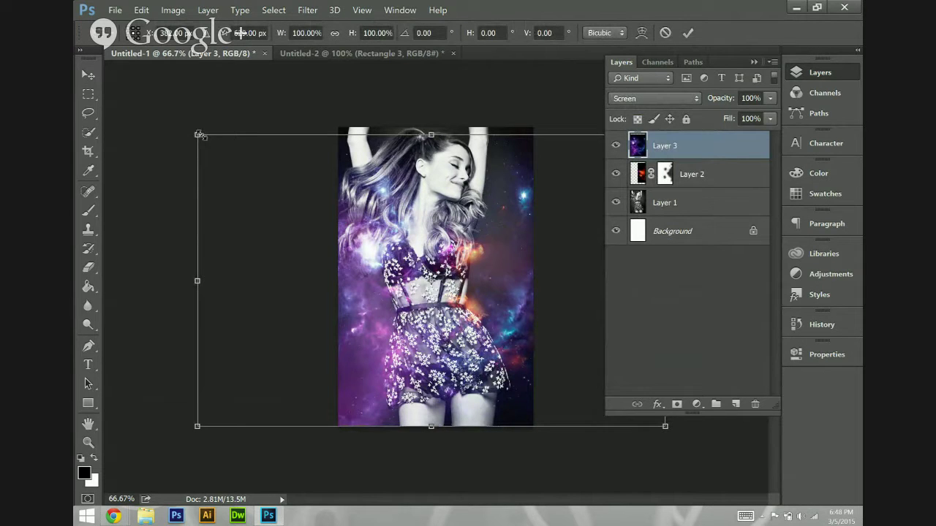
pyautogui.moveTo(198, 135); pyautogui.dragTo(265, 251)
pyautogui.moveTo(507, 303); pyautogui.dragTo(499, 338)
pyautogui.moveTo(503, 303); pyautogui.dragTo(506, 303)
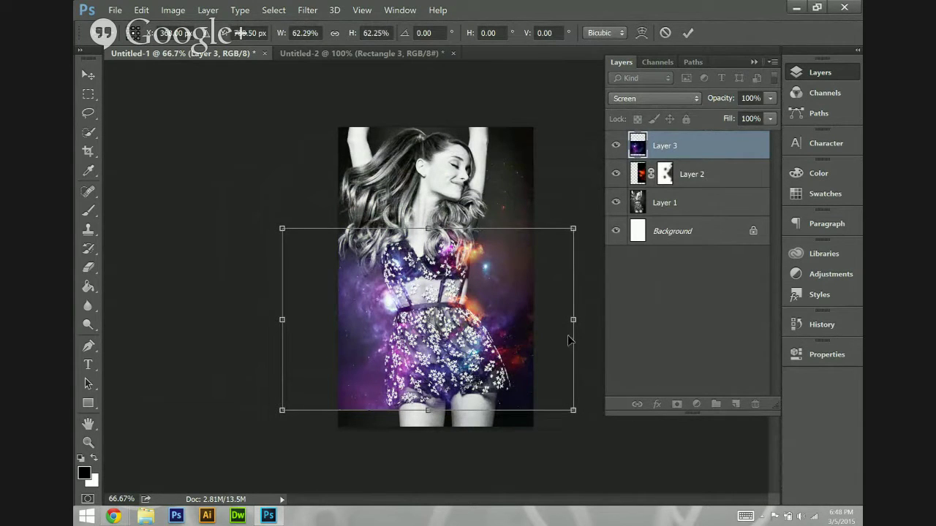
pyautogui.moveTo(586, 315); pyautogui.dragTo(596, 326)
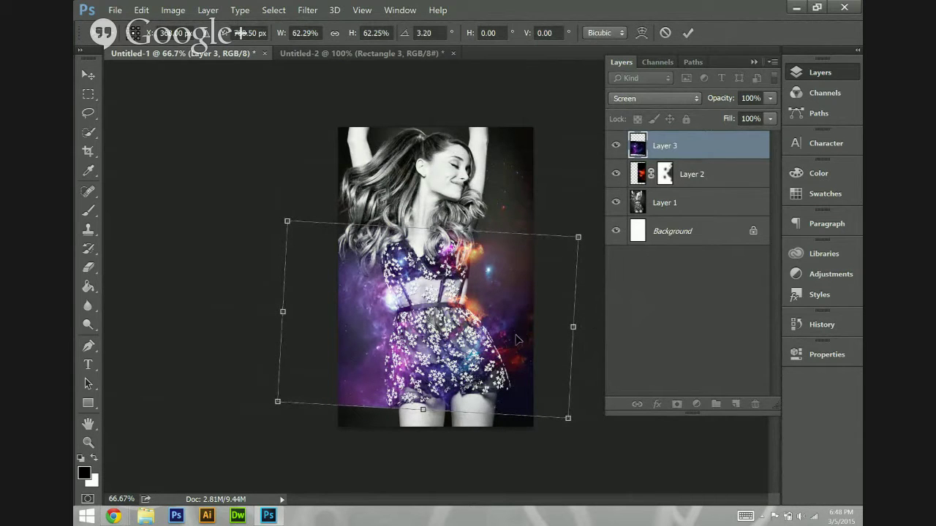
pyautogui.press('Return')
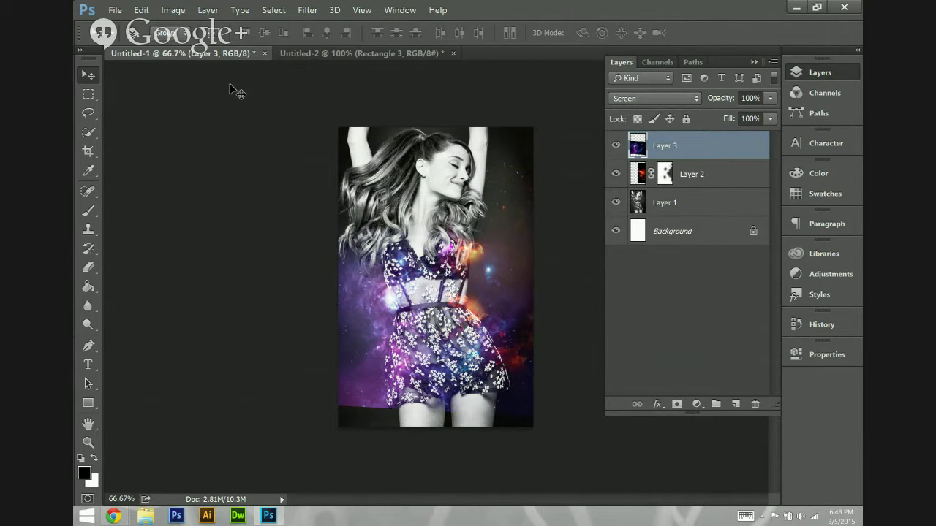
# Apply a Vibrance adjustment to the purple nebula layer with vibrance at +100 and strongly raised saturation.
pyautogui.click(173, 10)
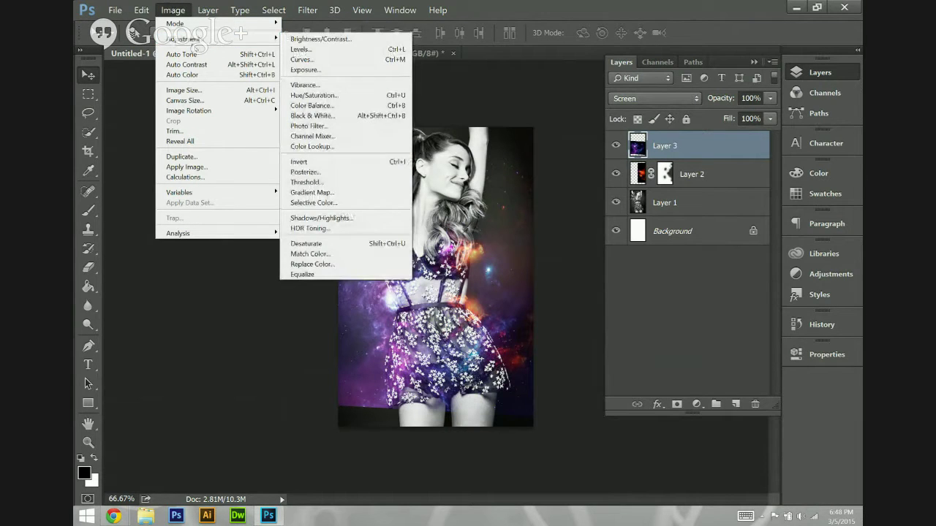
pyautogui.moveTo(180, 43)
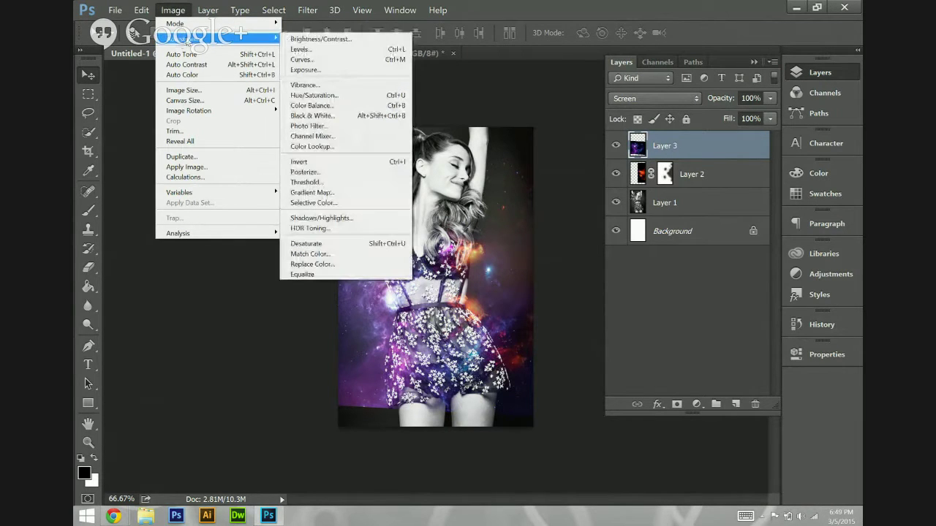
pyautogui.click(379, 87)
pyautogui.moveTo(490, 133); pyautogui.dragTo(724, 96)
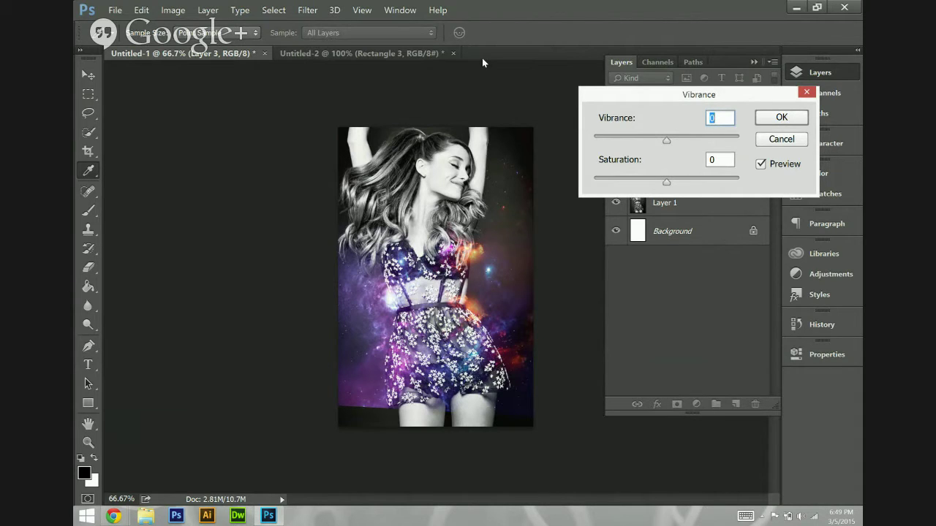
pyautogui.moveTo(696, 137); pyautogui.dragTo(783, 139)
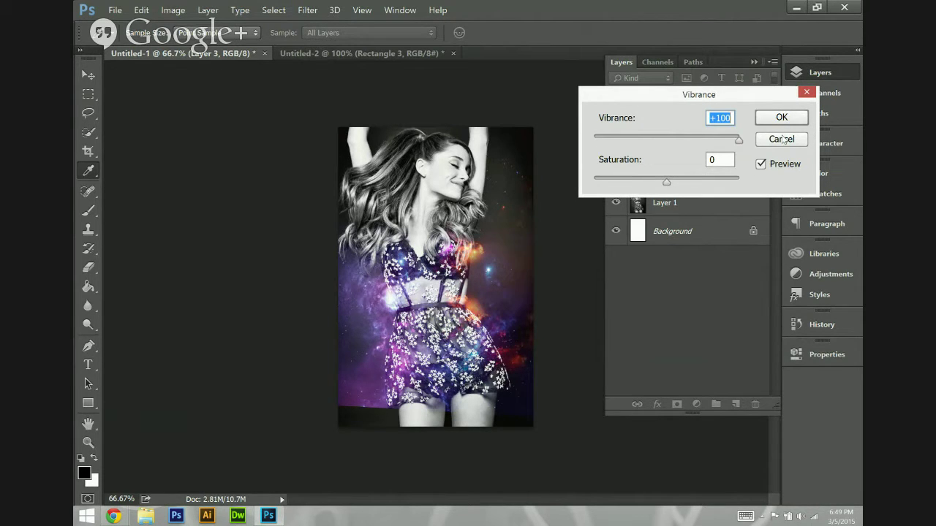
pyautogui.click(685, 179)
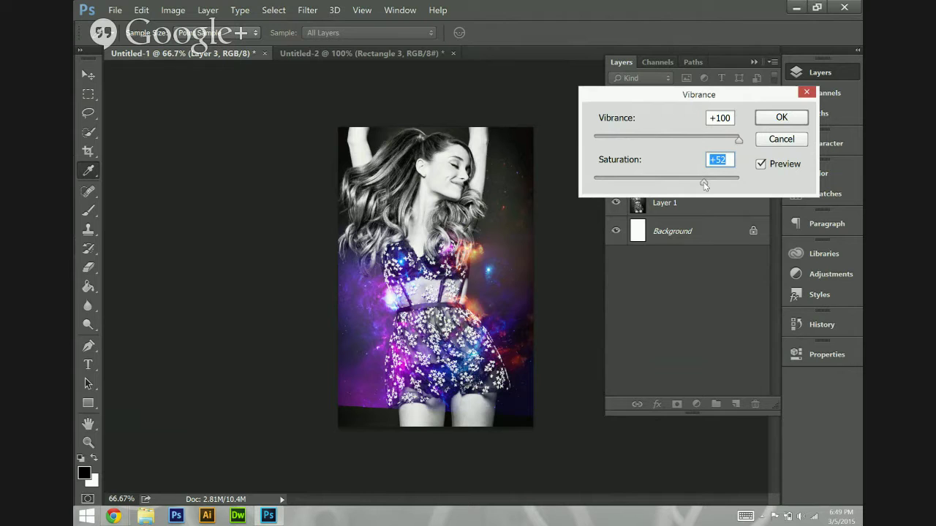
pyautogui.moveTo(718, 181)
pyautogui.mouseDown()
pyautogui.moveTo(743, 189)
pyautogui.moveTo(718, 188)
pyautogui.mouseUp()
pyautogui.click(779, 117)
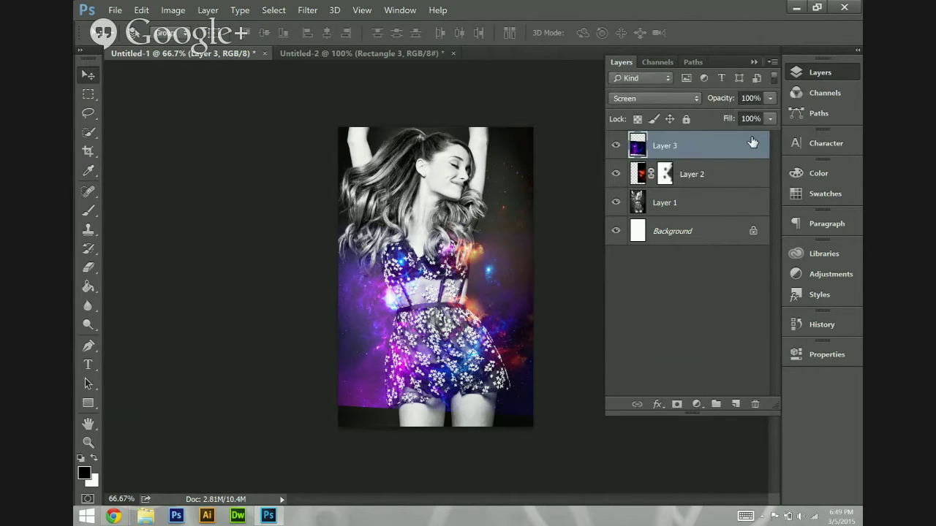
# Start a Levels adjustment on the purple nebula layer and set the shadow input level to 35.
pyautogui.click(173, 10)
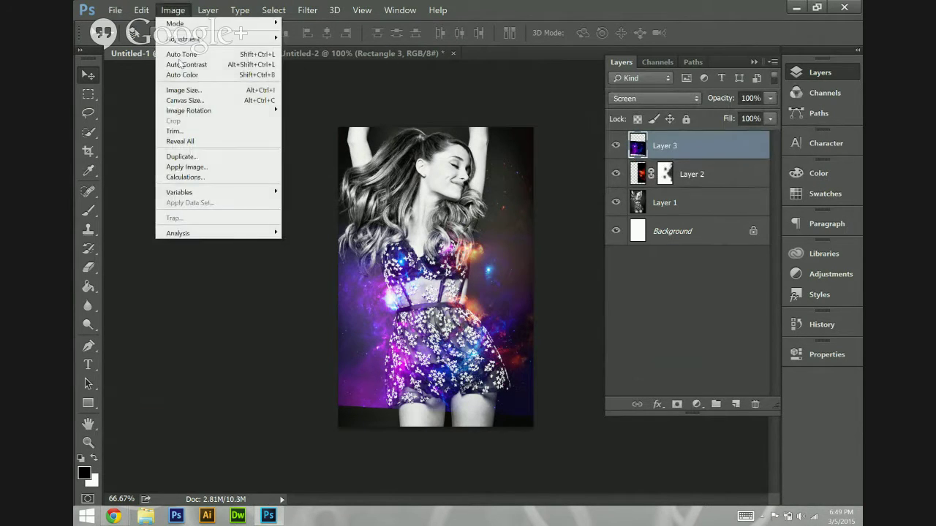
pyautogui.moveTo(183, 38)
pyautogui.click(304, 50)
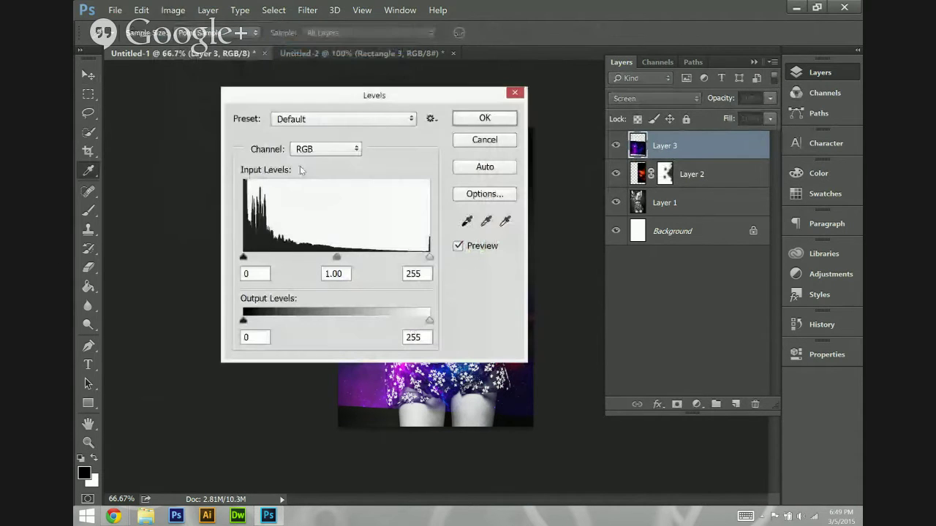
pyautogui.moveTo(362, 93); pyautogui.dragTo(695, 55)
pyautogui.click(578, 236)
pyautogui.doubleClick(578, 236)
pyautogui.write('25')
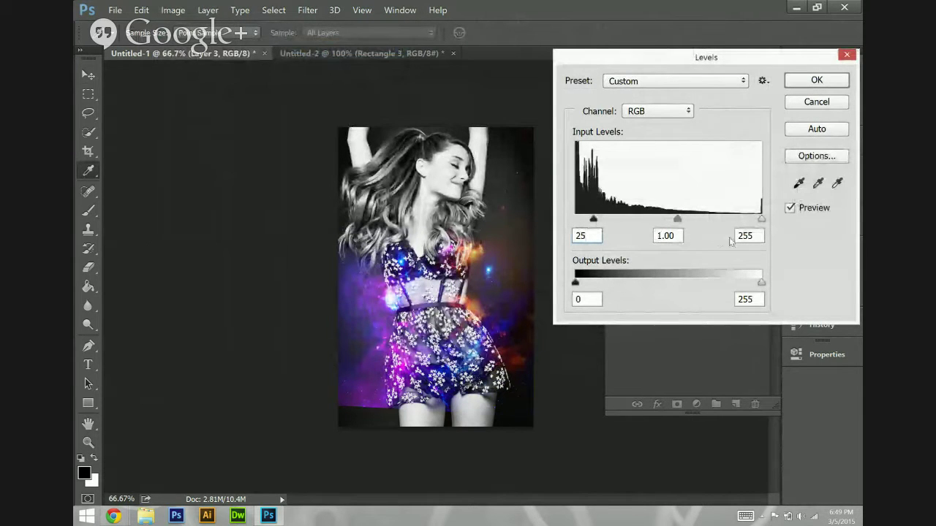
pyautogui.doubleClick(589, 236)
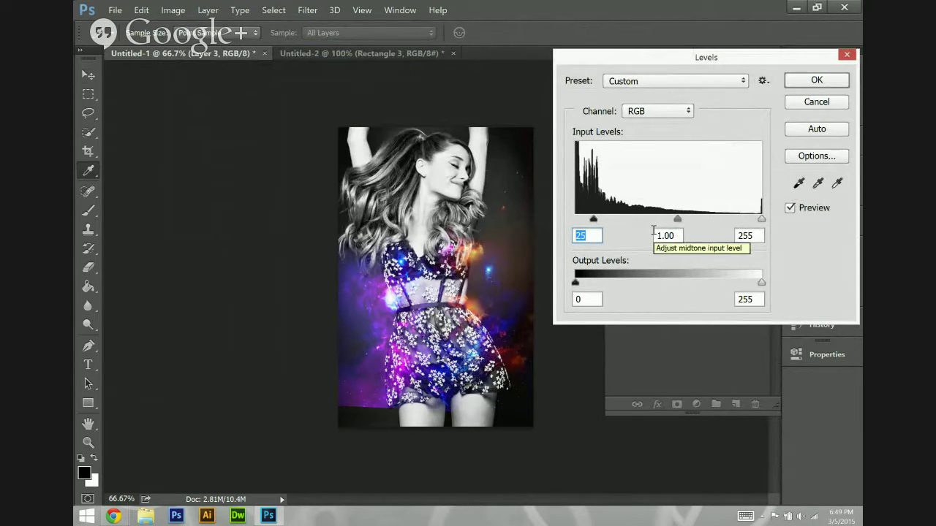
pyautogui.write('35')
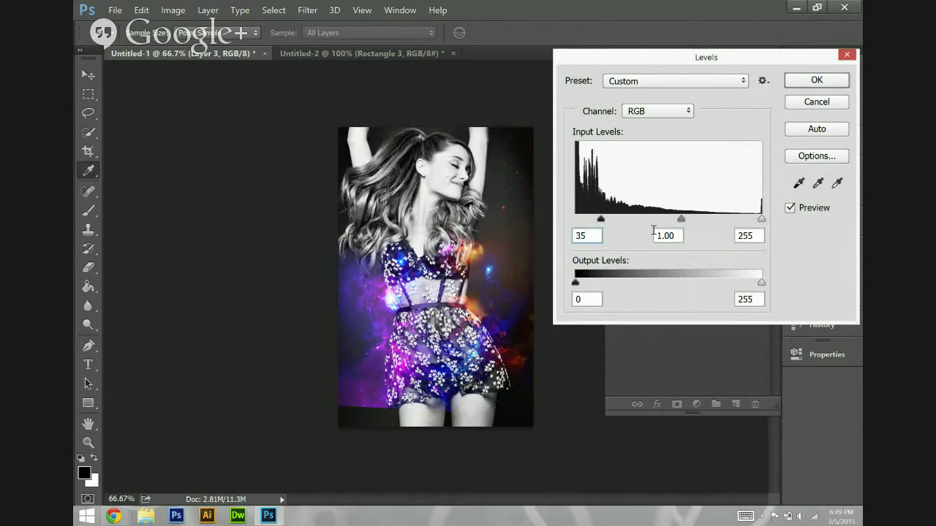
# Set the Levels highlight input to 250 and the midtone input to 0.85, and apply the adjustment.
pyautogui.press('Tab')
pyautogui.write('0.90')
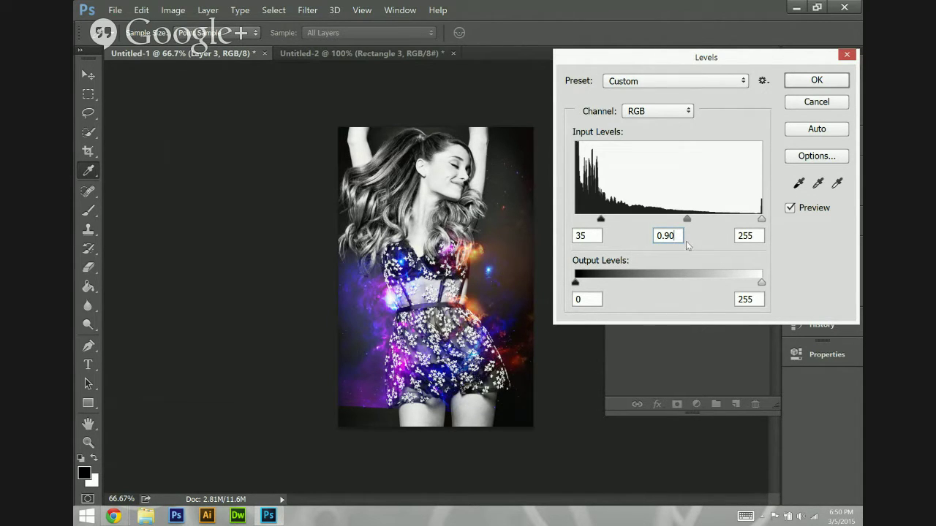
pyautogui.moveTo(752, 236); pyautogui.dragTo(744, 244)
pyautogui.write('50')
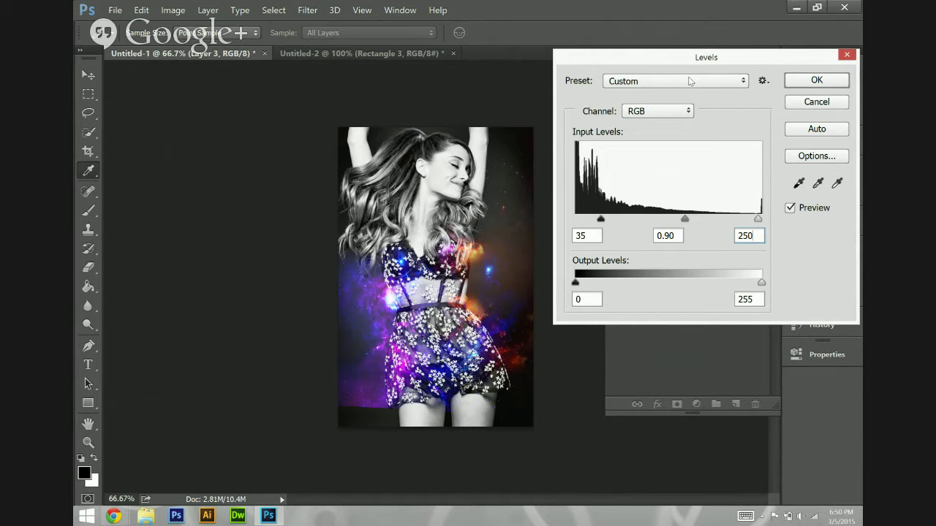
pyautogui.moveTo(678, 235); pyautogui.dragTo(663, 244)
pyautogui.write('85')
pyautogui.click(820, 79)
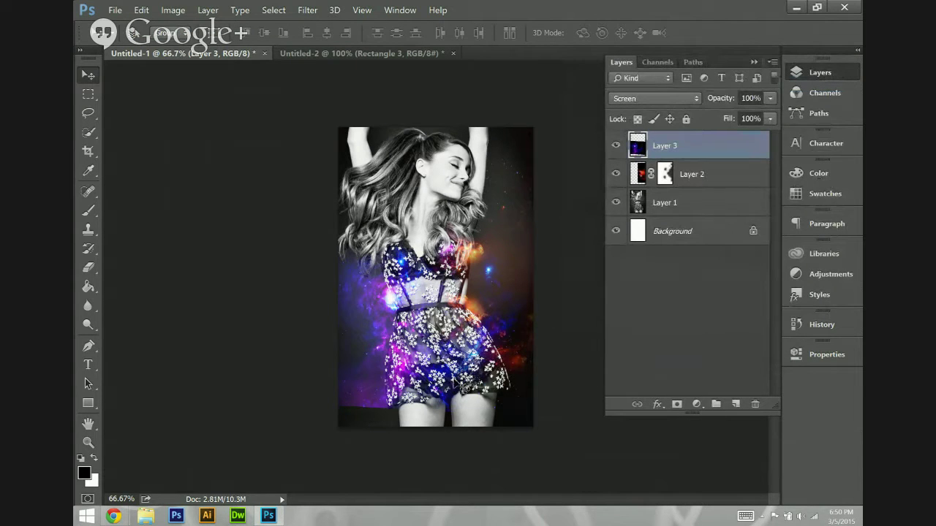
# Add a layer mask to the purple nebula layer and prepare a soft black brush of 343 px.
pyautogui.click(676, 404)
pyautogui.click(88, 210)
pyautogui.click(85, 472)
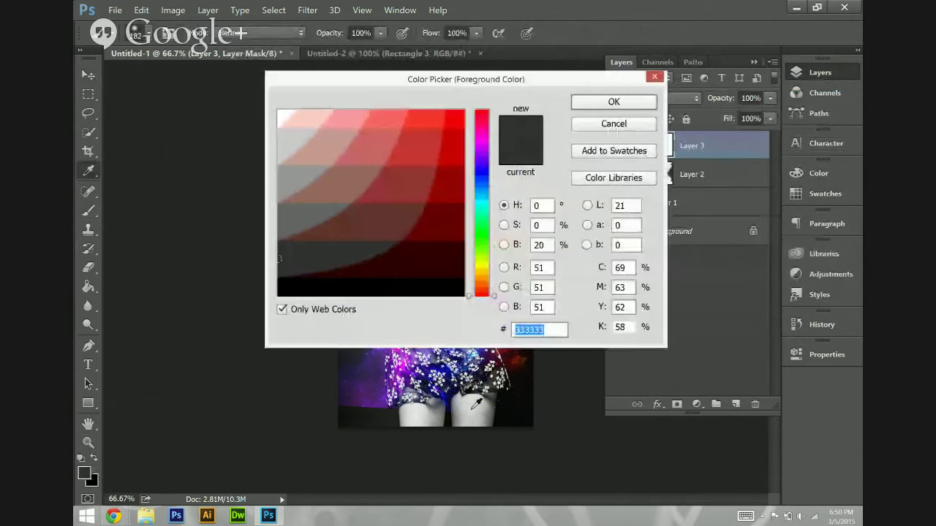
pyautogui.click(305, 290)
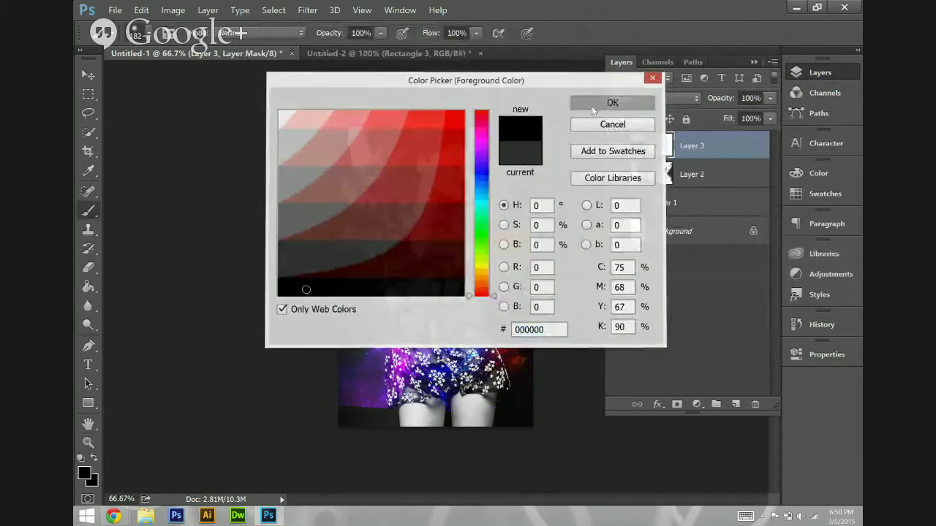
pyautogui.click(592, 104)
pyautogui.click(150, 35)
pyautogui.moveTo(230, 80); pyautogui.dragTo(234, 81)
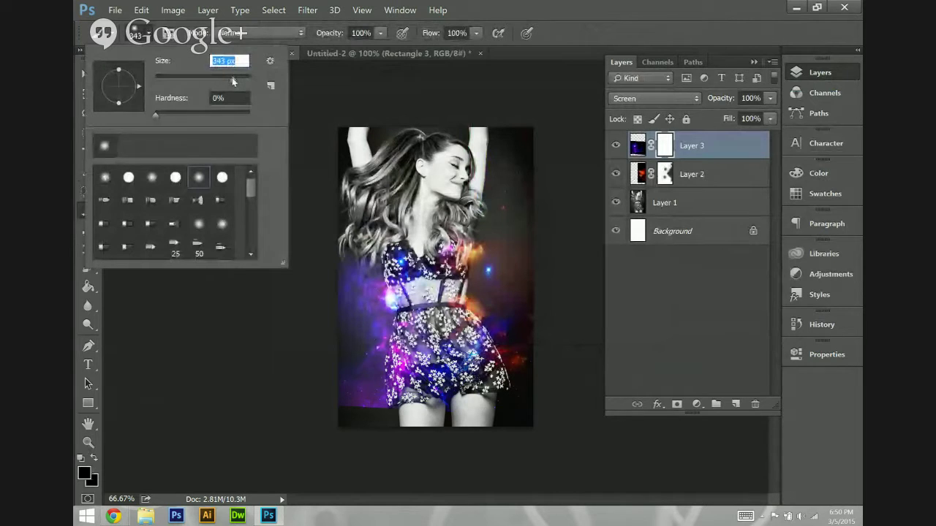
# Mask out the purple nebula's hard lower edge and outer haze beside the legs, and undo the last stroke.
pyautogui.click(377, 437)
pyautogui.moveTo(325, 405)
pyautogui.mouseDown()
pyautogui.moveTo(309, 376)
pyautogui.moveTo(326, 351)
pyautogui.moveTo(311, 272)
pyautogui.moveTo(292, 273)
pyautogui.moveTo(313, 310)
pyautogui.moveTo(343, 330)
pyautogui.moveTo(324, 275)
pyautogui.moveTo(330, 344)
pyautogui.moveTo(435, 432)
pyautogui.mouseUp()
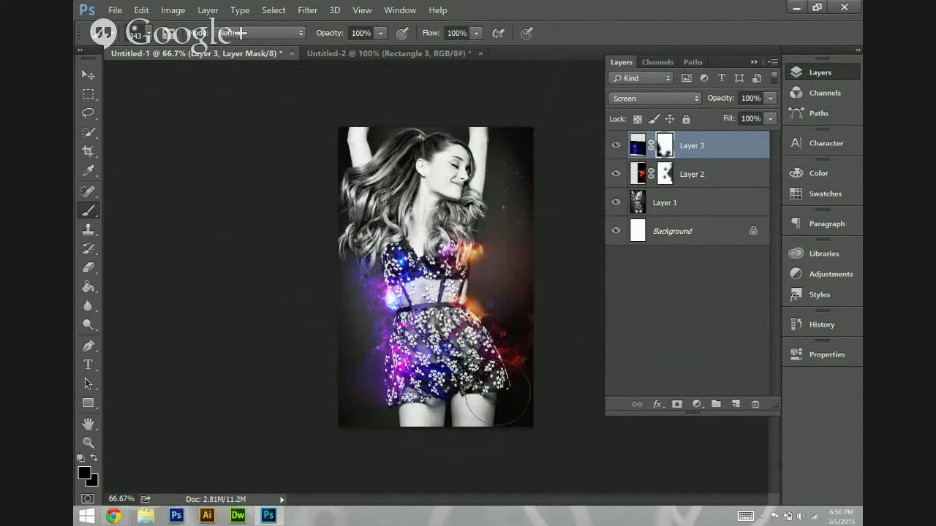
pyautogui.hotkey('ctrl', 'z')
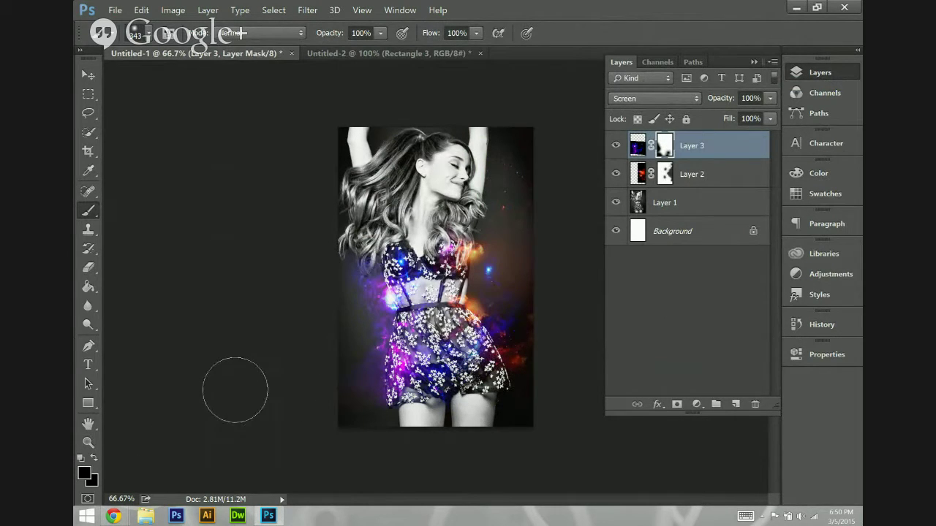
# Paint black on the mask to fade the purple nebula over the middle of the skirt and the chest.
pyautogui.moveTo(473, 414)
pyautogui.mouseDown()
pyautogui.moveTo(459, 398)
pyautogui.moveTo(481, 365)
pyautogui.moveTo(519, 355)
pyautogui.moveTo(533, 332)
pyautogui.moveTo(456, 358)
pyautogui.mouseUp()
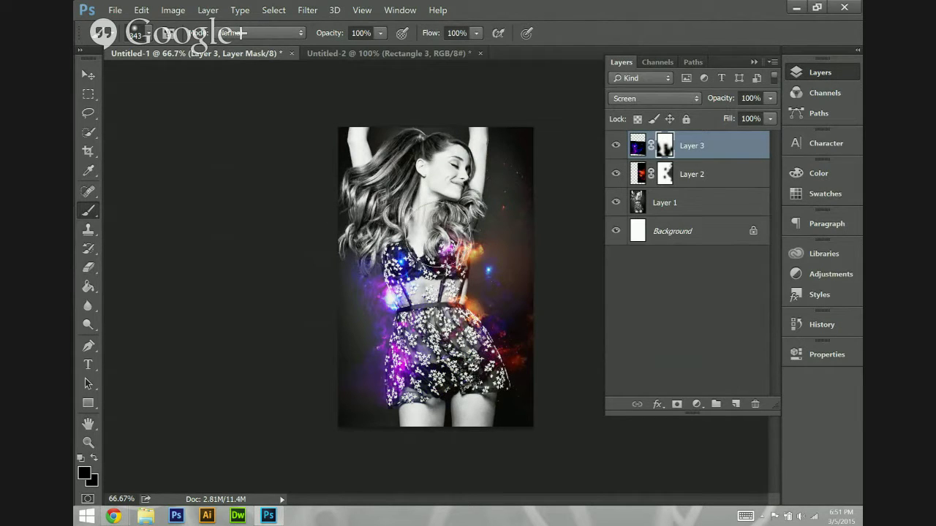
pyautogui.moveTo(402, 263); pyautogui.dragTo(400, 274)
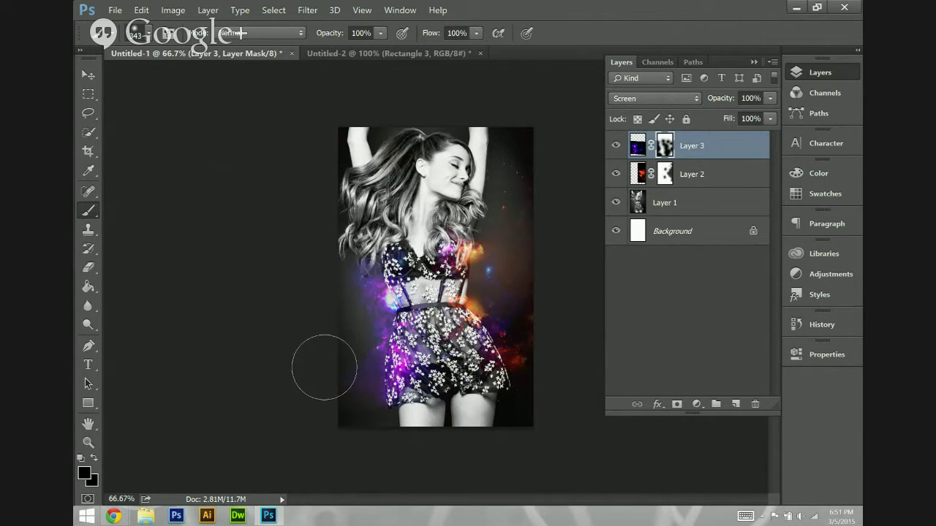
pyautogui.moveTo(442, 384); pyautogui.dragTo(408, 362)
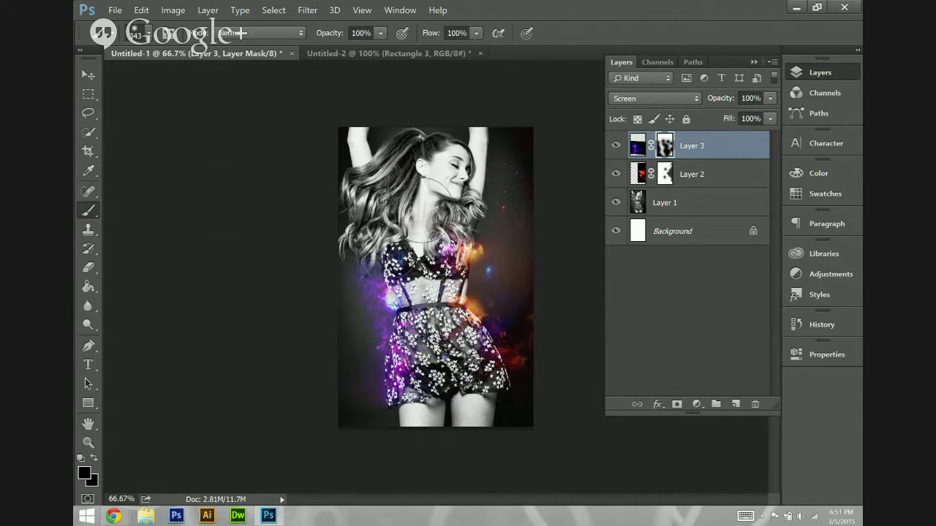
# Paint white on the mask along the skirt's purple edge to restore some nebula, and return the foreground colour to black.
pyautogui.click(81, 455)
pyautogui.moveTo(373, 376); pyautogui.dragTo(388, 373)
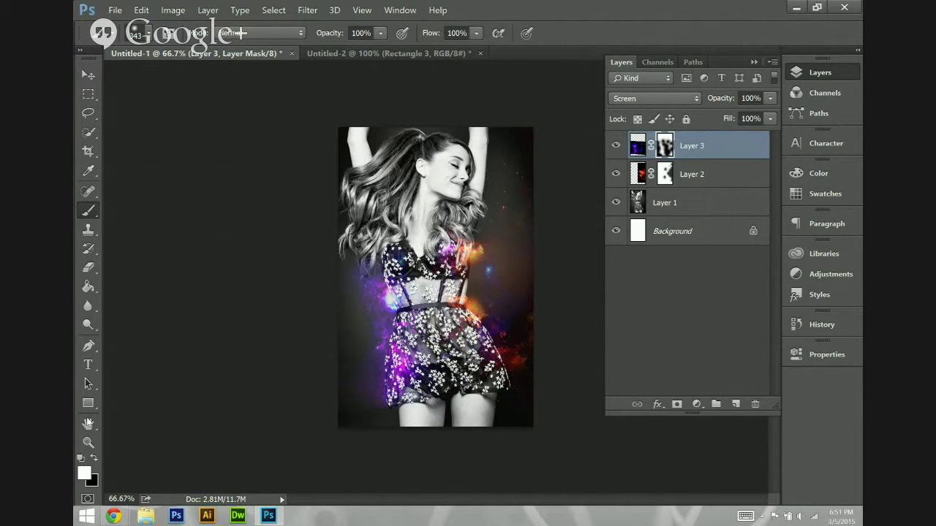
pyautogui.click(94, 459)
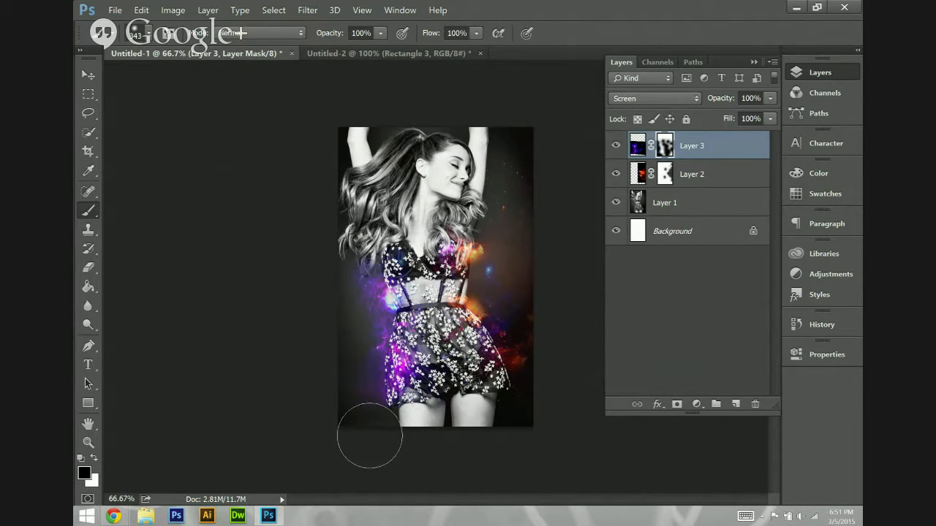
# Target the purple nebula layer's image instead of its mask, and hide and reshow the layer to compare.
pyautogui.click(637, 146)
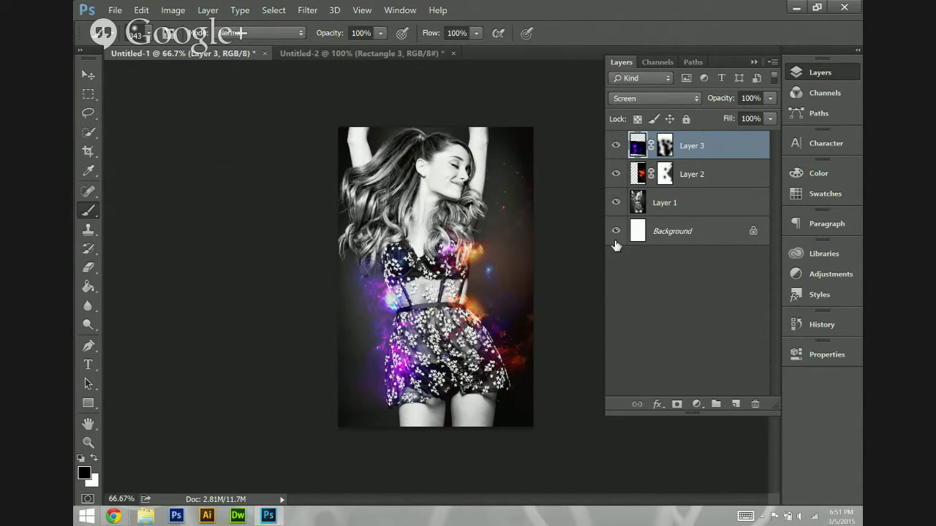
pyautogui.click(616, 150)
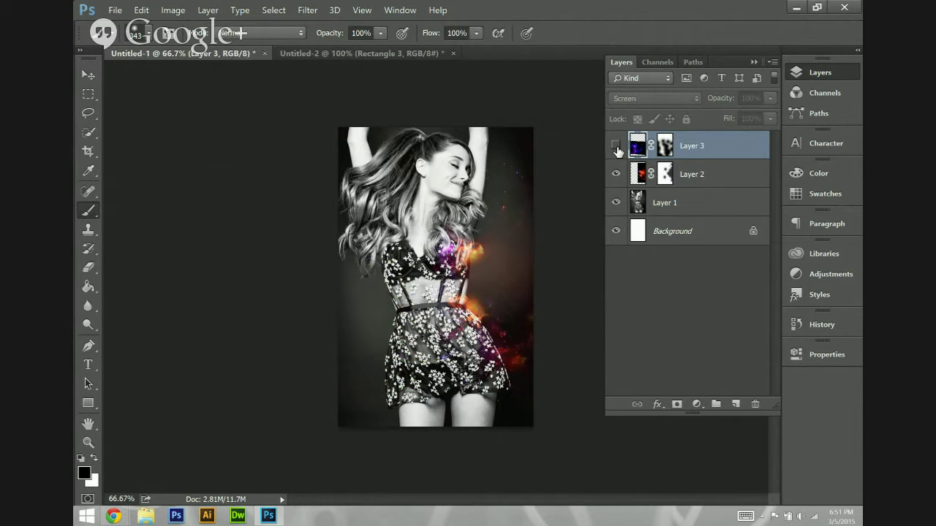
pyautogui.click(616, 150)
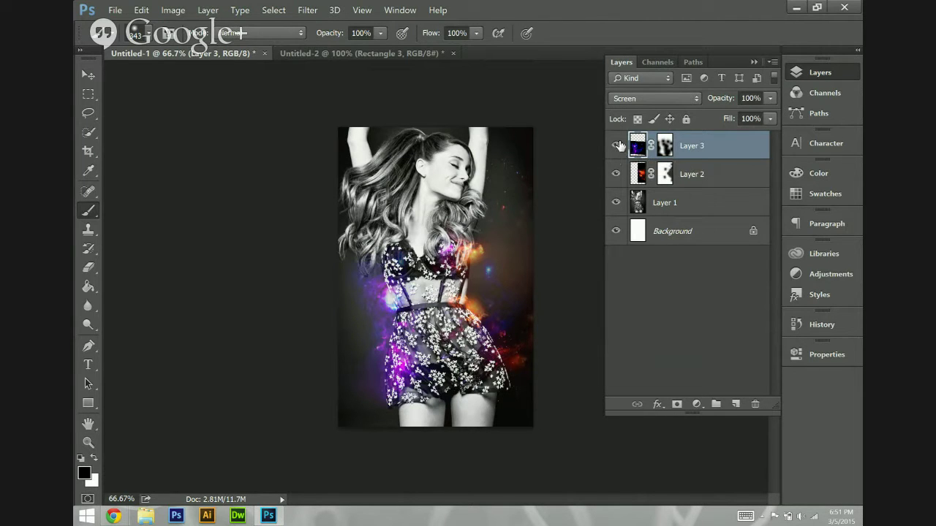
# Open Hue/Saturation for the purple nebula, try the extremes of the hue range, and set the hue to +105.
pyautogui.click(161, 4)
pyautogui.moveTo(182, 34)
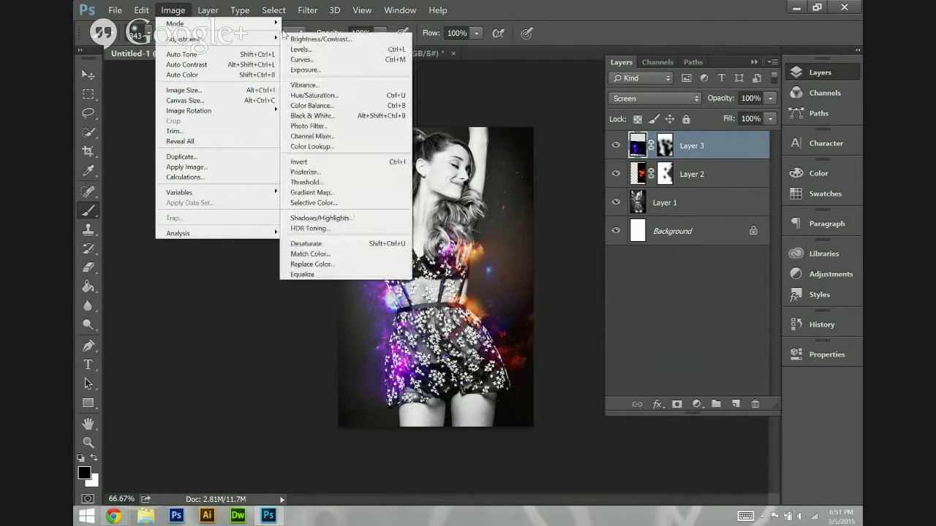
pyautogui.click(372, 96)
pyautogui.moveTo(453, 94); pyautogui.dragTo(664, 84)
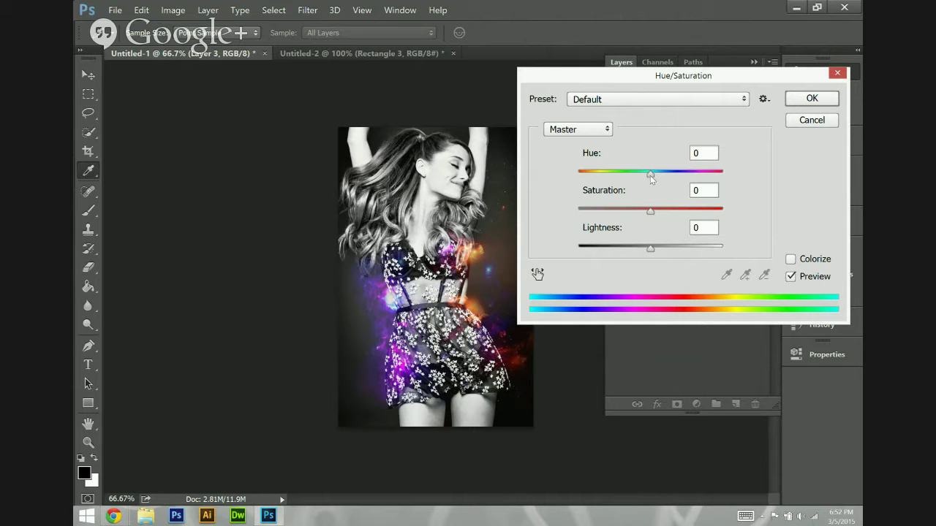
pyautogui.moveTo(651, 177); pyautogui.dragTo(570, 178)
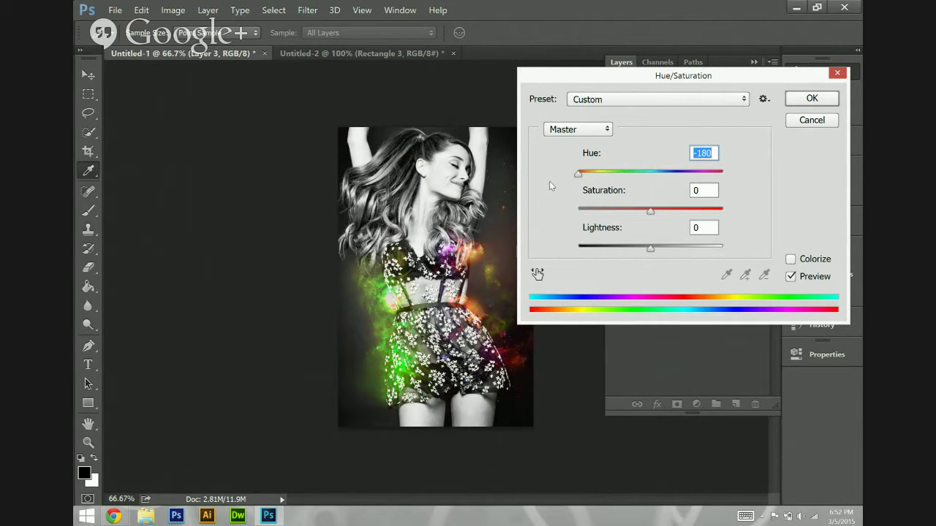
pyautogui.moveTo(562, 182); pyautogui.dragTo(825, 164)
pyautogui.moveTo(721, 174)
pyautogui.mouseDown()
pyautogui.moveTo(405, 230)
pyautogui.moveTo(723, 174)
pyautogui.mouseUp()
pyautogui.moveTo(716, 176); pyautogui.dragTo(700, 186)
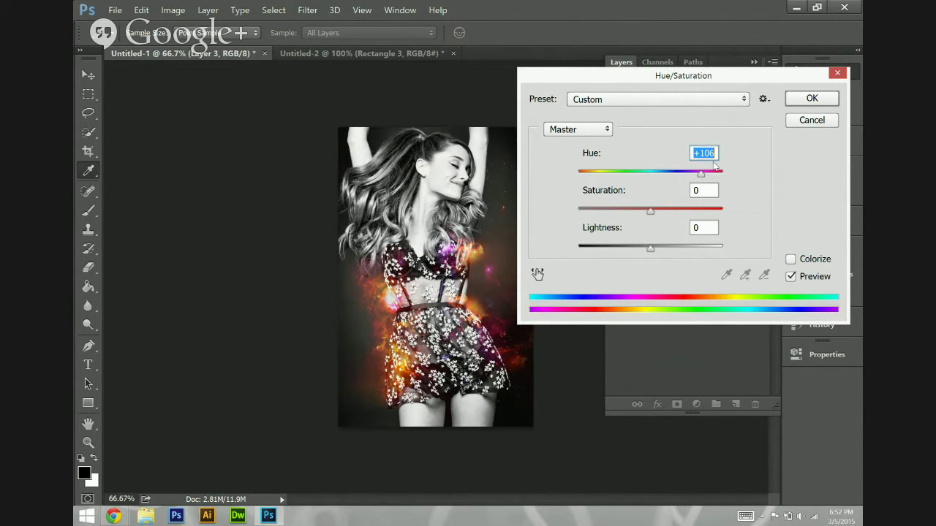
pyautogui.click(715, 158)
pyautogui.press('BackSpace')
pyautogui.write('5')
# Try saturation +100 and lightness +100, return both to 0, and apply the hue adjustment.
pyautogui.moveTo(662, 212); pyautogui.dragTo(760, 208)
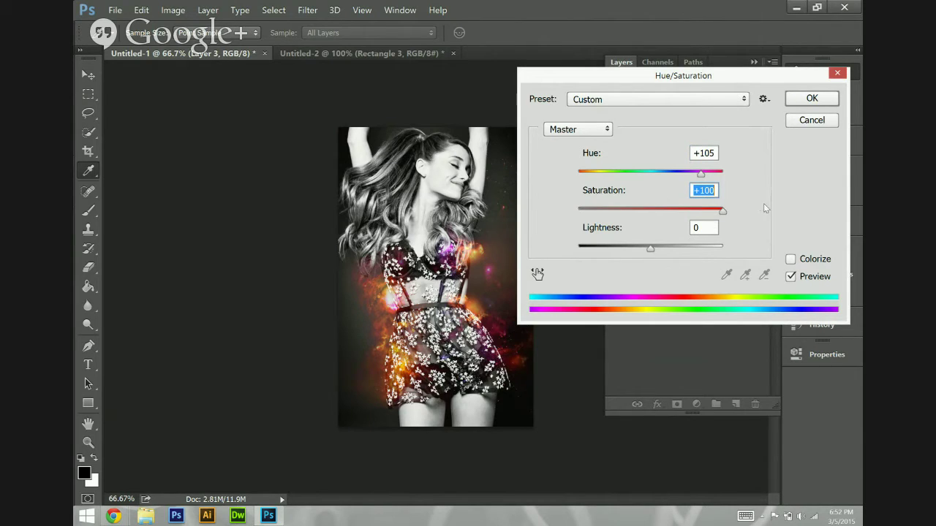
pyautogui.click(654, 212)
pyautogui.press('Down')
pyautogui.press('Down')
pyautogui.moveTo(655, 250); pyautogui.dragTo(751, 255)
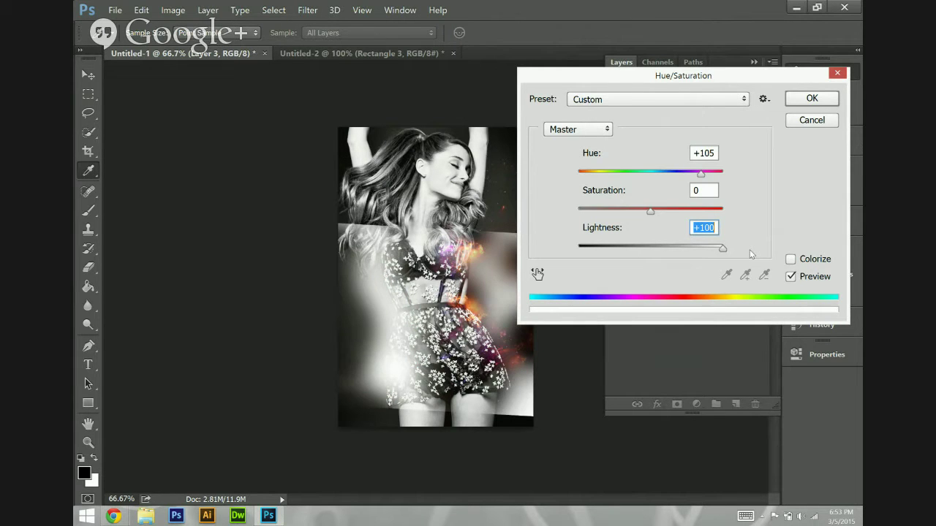
pyautogui.moveTo(725, 247); pyautogui.dragTo(649, 265)
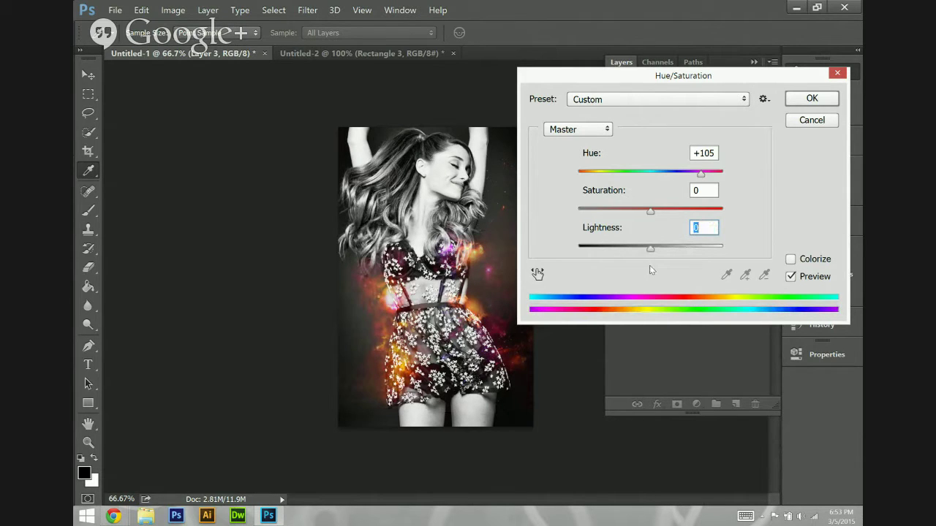
pyautogui.click(809, 104)
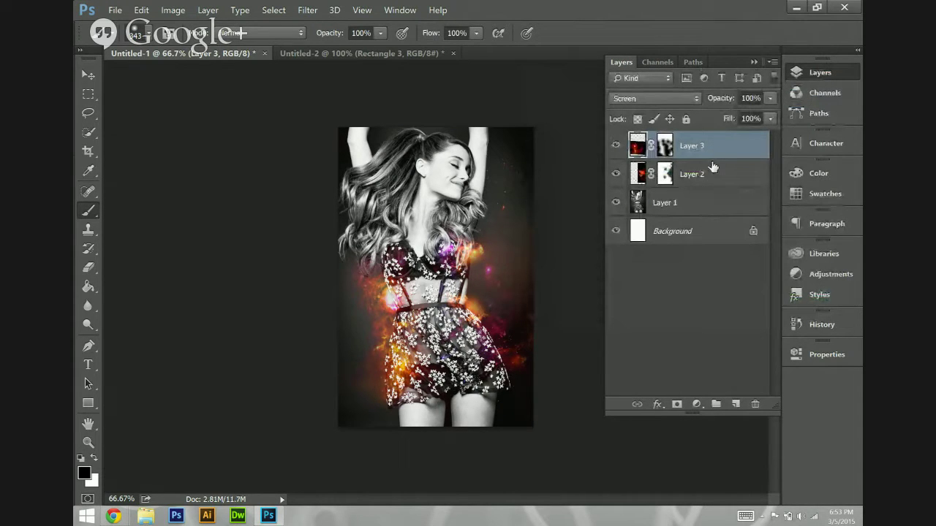
# On the recoloured nebula's mask, paint black over the lower skirt and white along its glowing outer edge, and restore the black foreground colour.
pyautogui.click(664, 150)
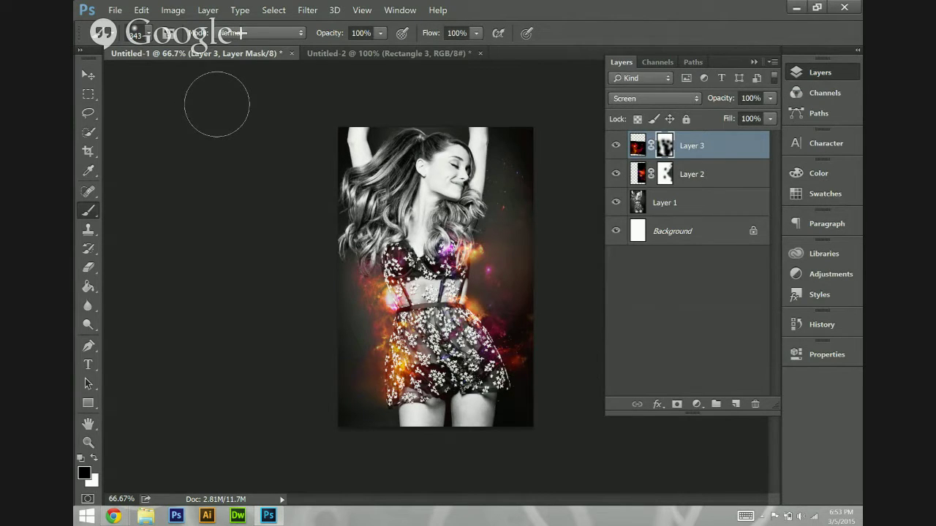
pyautogui.moveTo(431, 399)
pyautogui.mouseDown()
pyautogui.moveTo(409, 365)
pyautogui.moveTo(439, 387)
pyautogui.mouseUp()
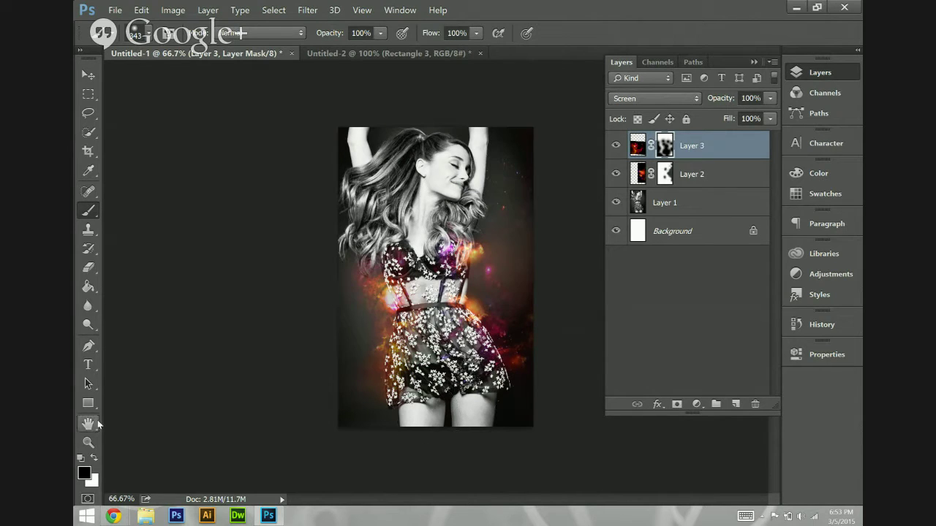
pyautogui.click(94, 458)
pyautogui.moveTo(368, 379)
pyautogui.mouseDown()
pyautogui.moveTo(377, 372)
pyautogui.moveTo(377, 340)
pyautogui.mouseUp()
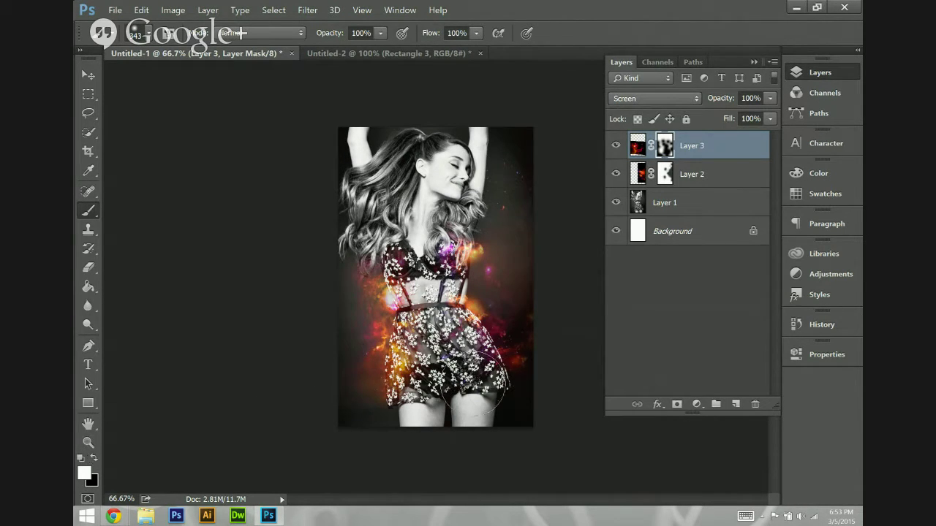
pyautogui.click(95, 459)
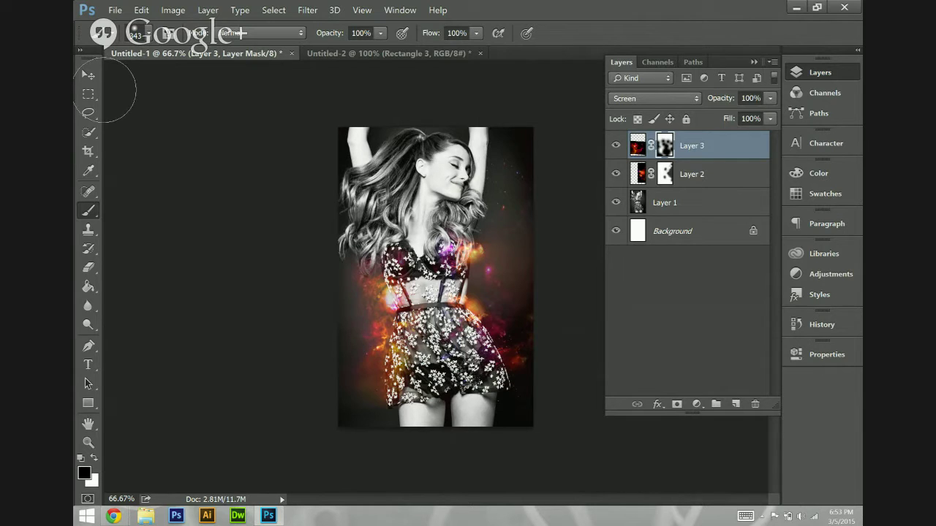
# Apply Levels to the recoloured nebula's image with a black input level of 25 and a white input level of 245.
pyautogui.hotkey('ctrl', '2')
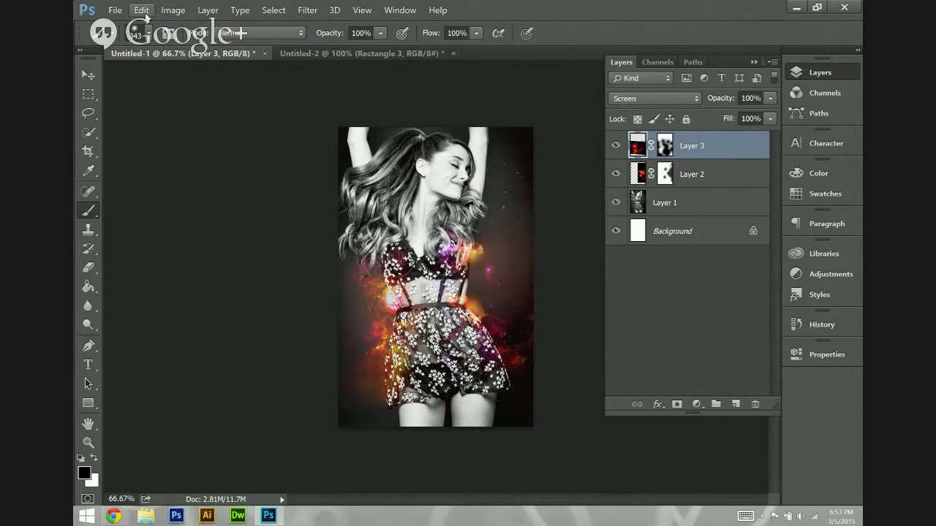
pyautogui.click(172, 10)
pyautogui.moveTo(199, 32)
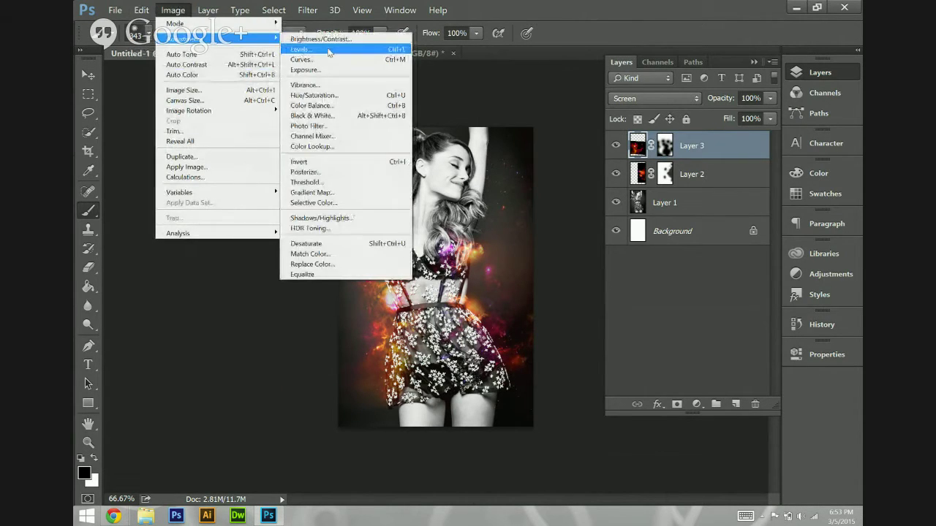
pyautogui.click(318, 51)
pyautogui.moveTo(575, 218); pyautogui.dragTo(593, 220)
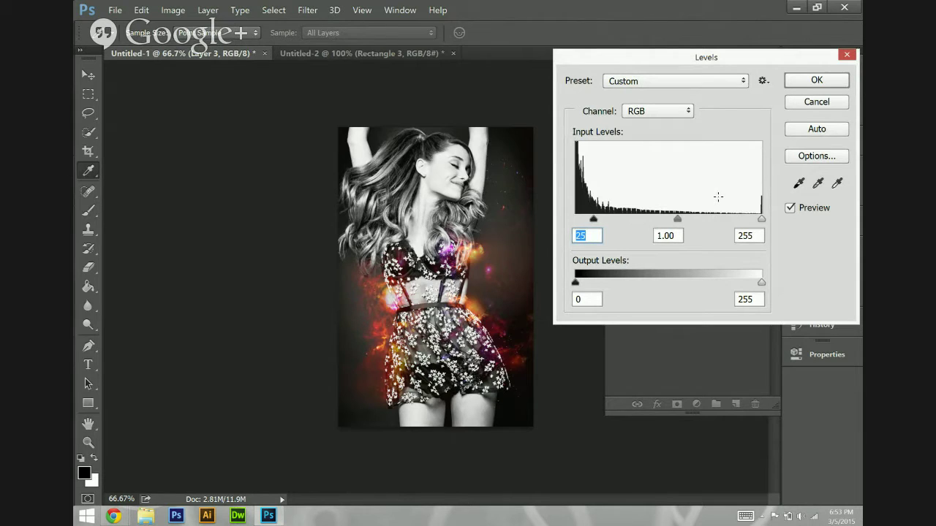
pyautogui.moveTo(745, 235); pyautogui.dragTo(744, 239)
pyautogui.write('4')
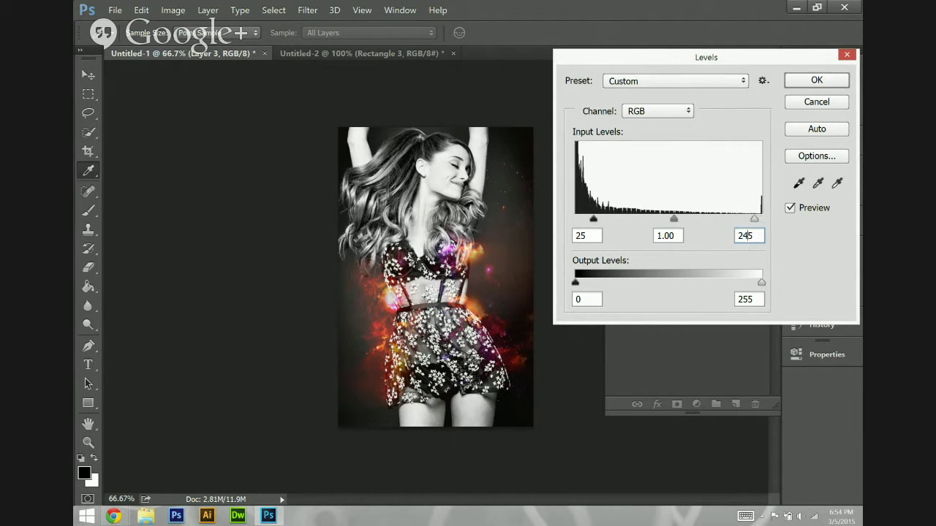
pyautogui.click(788, 79)
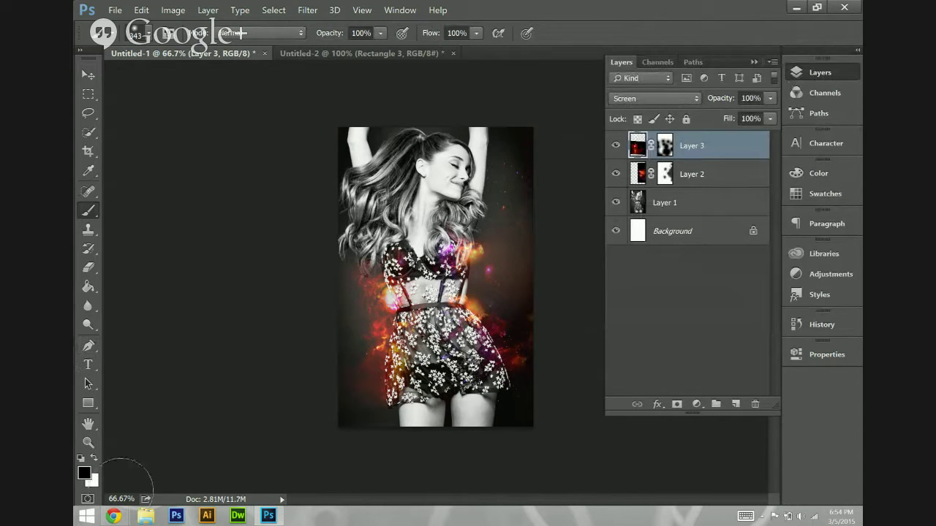
# Switch to Chrome and browse the moonchilde nebula image results, previewing the pink and orange flower-like nebula.
pyautogui.moveTo(115, 516)
pyautogui.click(139, 446)
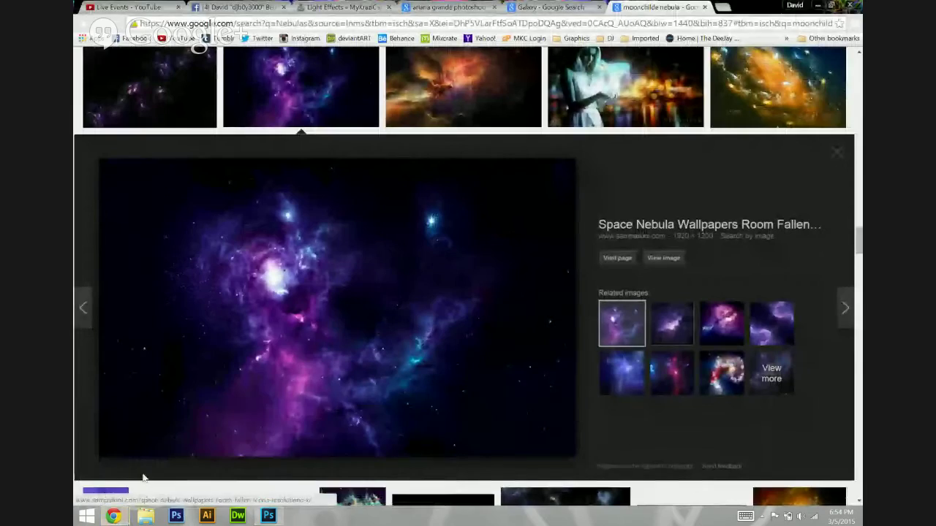
pyautogui.scroll(-5, 467, 345)
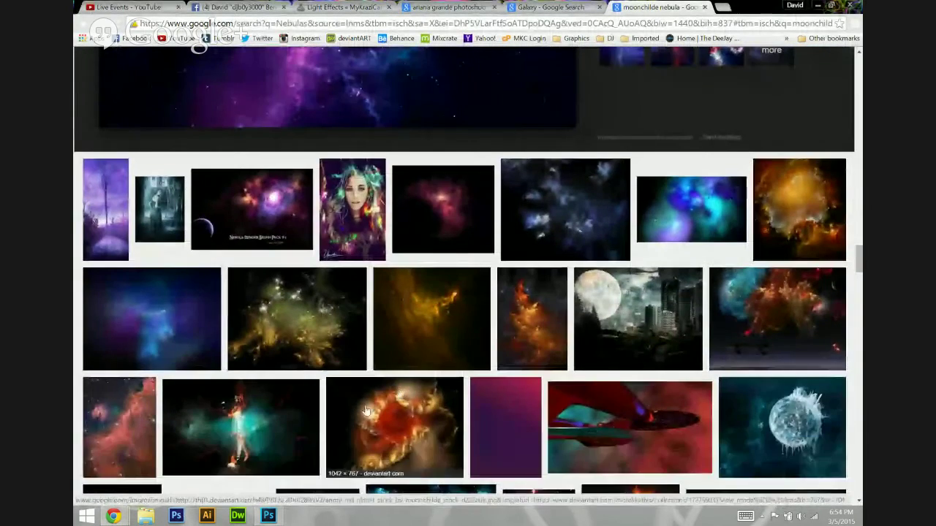
pyautogui.scroll(-3, 365, 411)
pyautogui.scroll(-3, 366, 411)
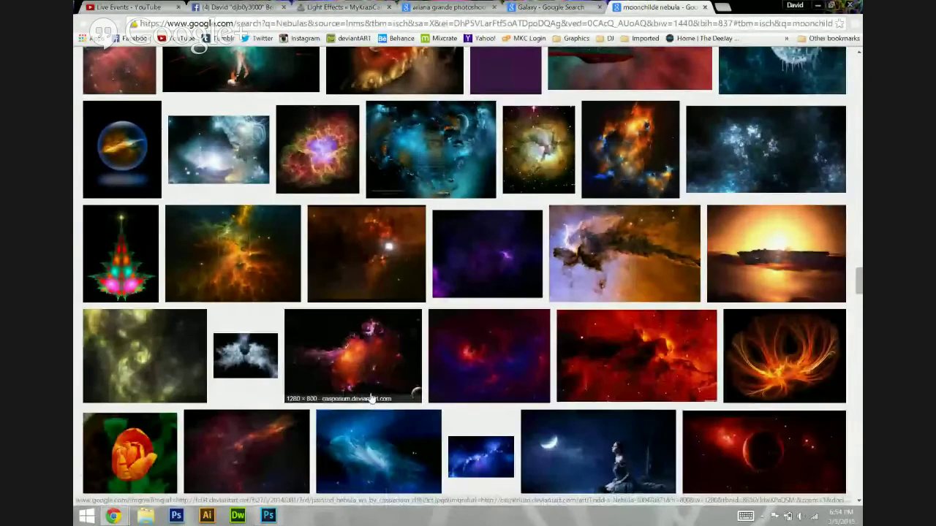
pyautogui.scroll(-3, 373, 398)
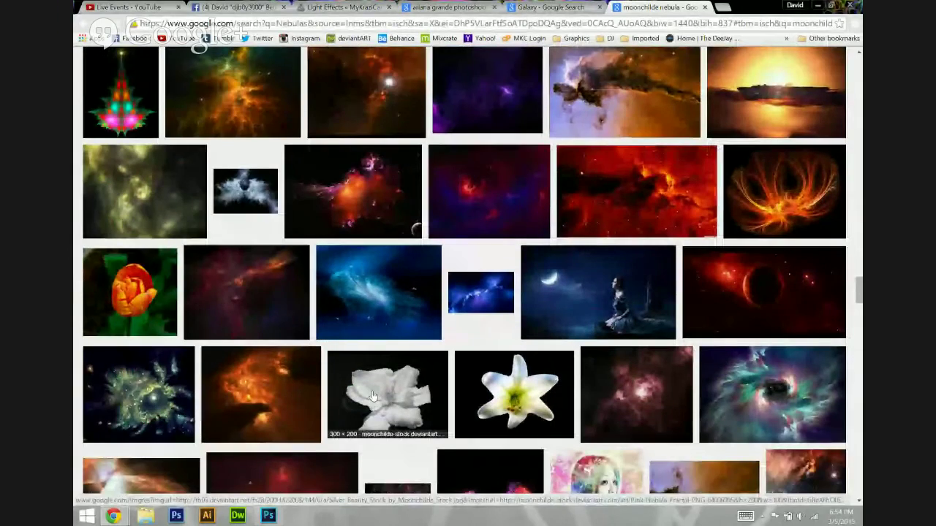
pyautogui.scroll(-1, 373, 395)
pyautogui.scroll(-3, 373, 395)
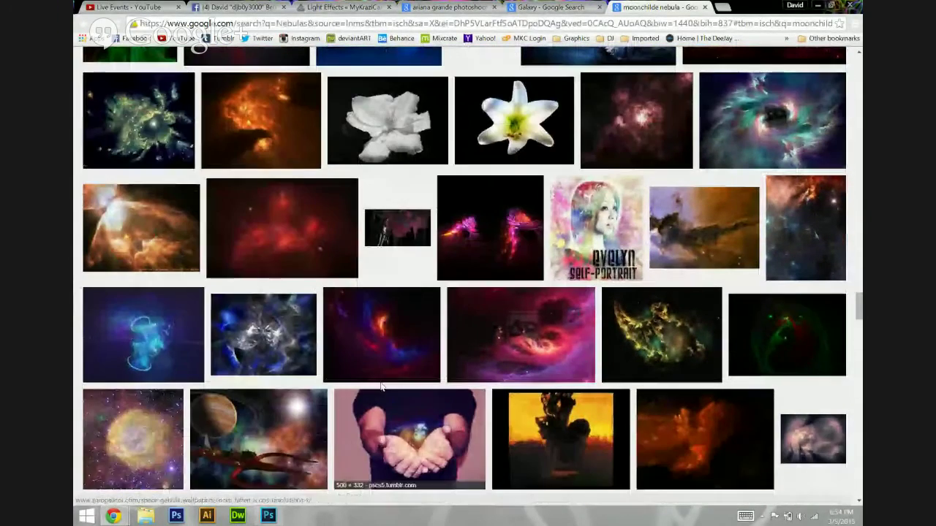
pyautogui.click(454, 259)
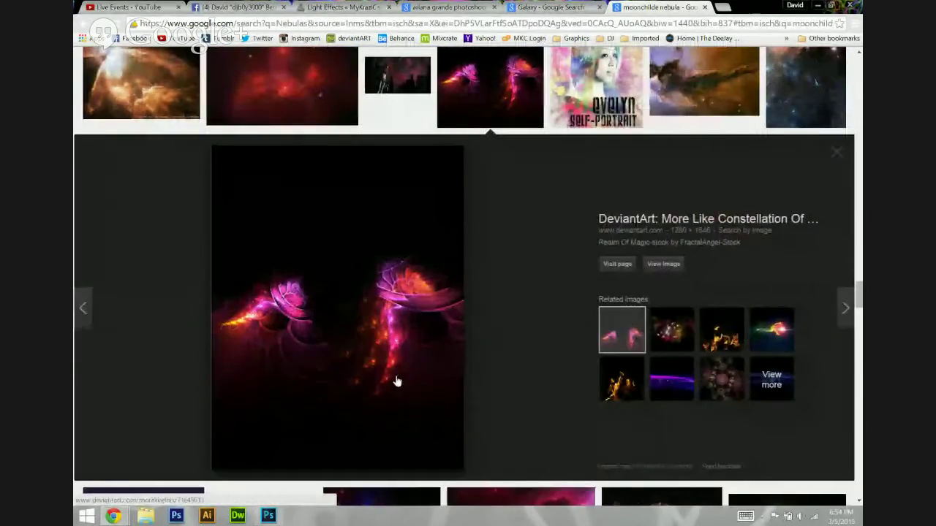
pyautogui.scroll(-6, 445, 376)
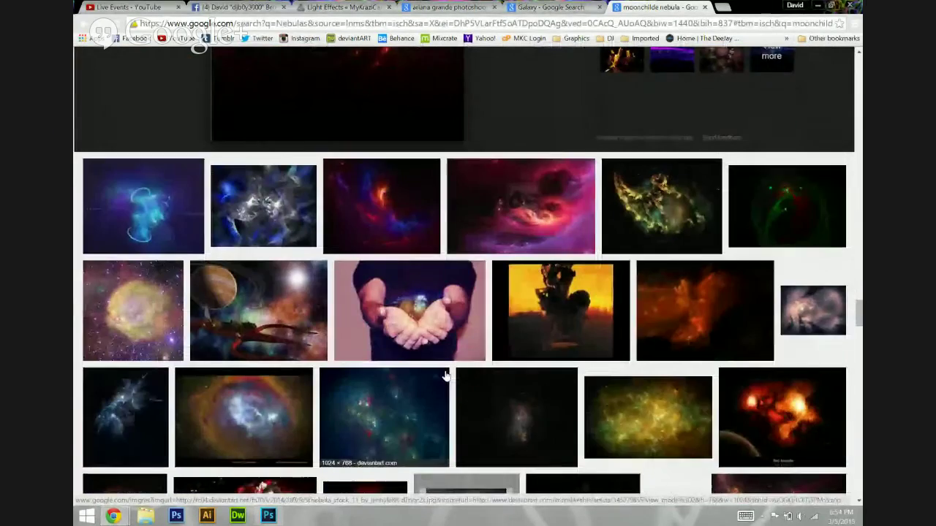
pyautogui.scroll(-7, 444, 375)
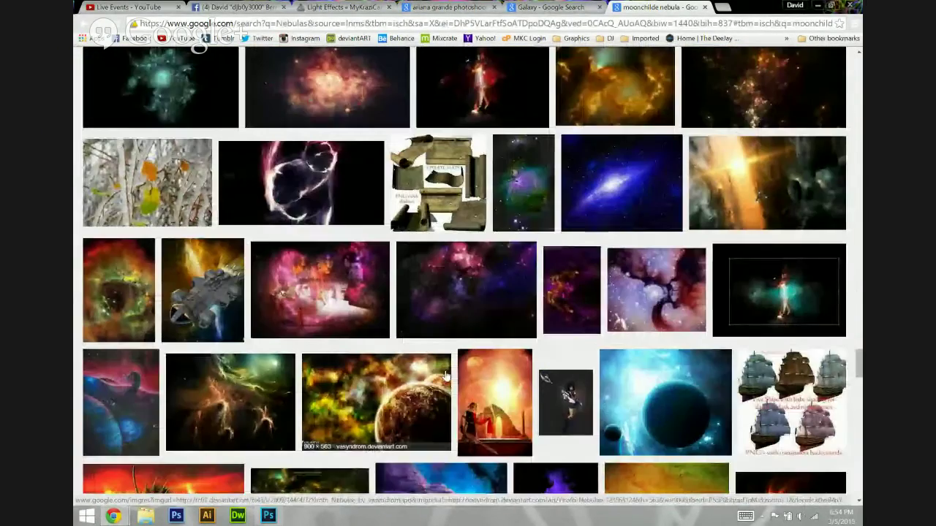
pyautogui.scroll(-8, 444, 378)
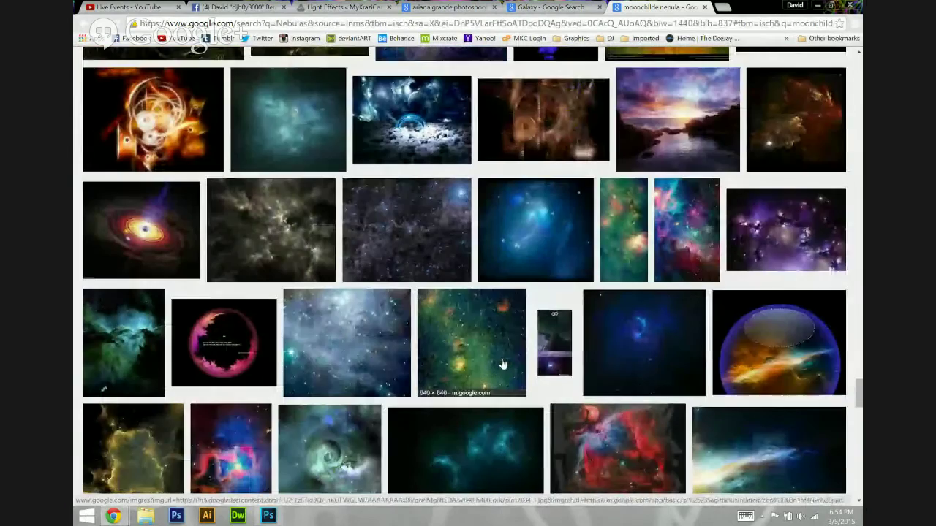
pyautogui.scroll(-8, 502, 363)
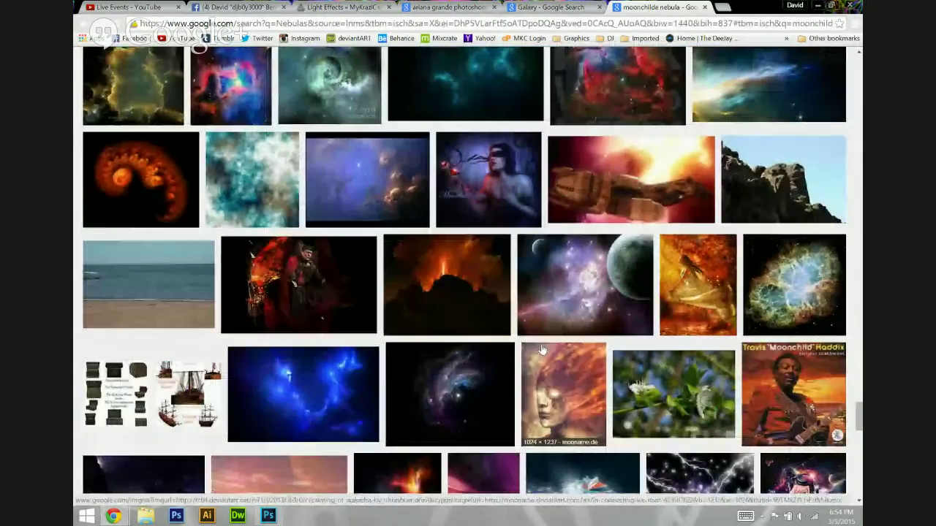
pyautogui.scroll(-3, 556, 345)
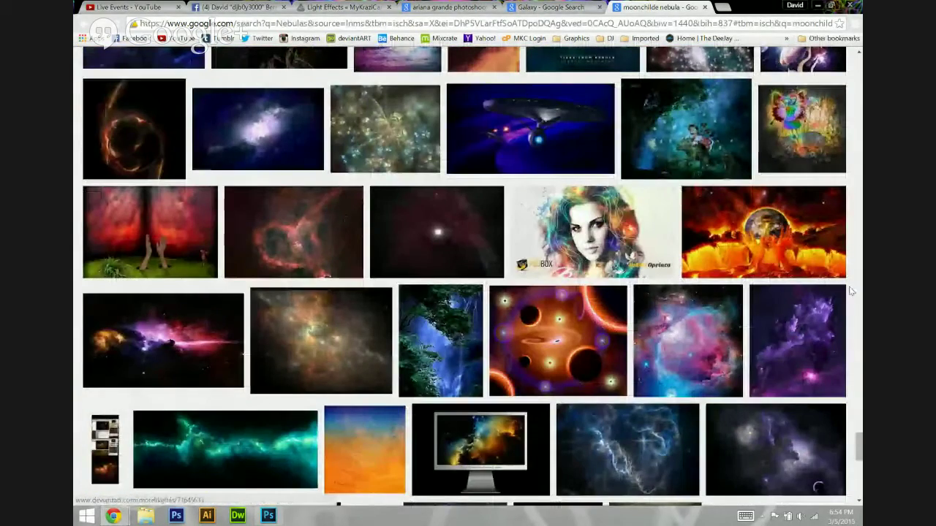
# Filter the moonchilde nebula image results to large sizes and look through them.
pyautogui.moveTo(860, 444); pyautogui.dragTo(860, 69)
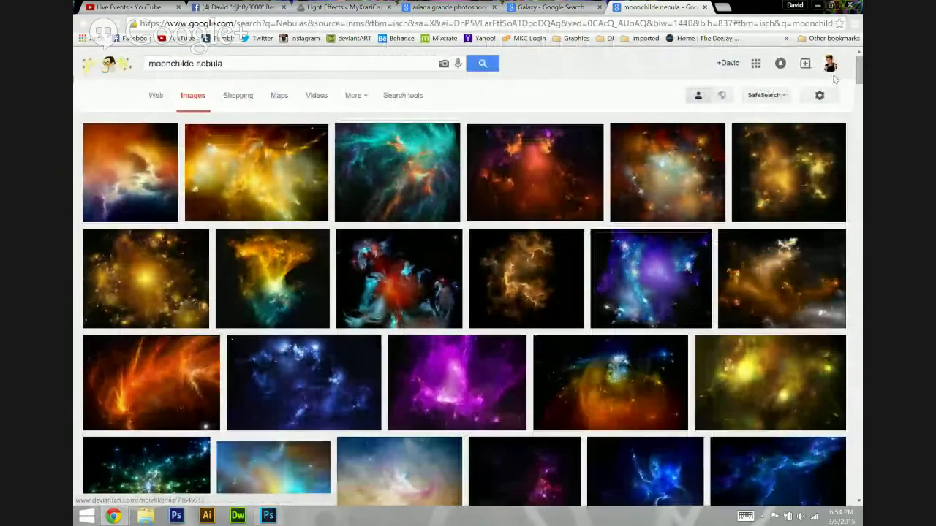
pyautogui.click(398, 95)
pyautogui.click(156, 123)
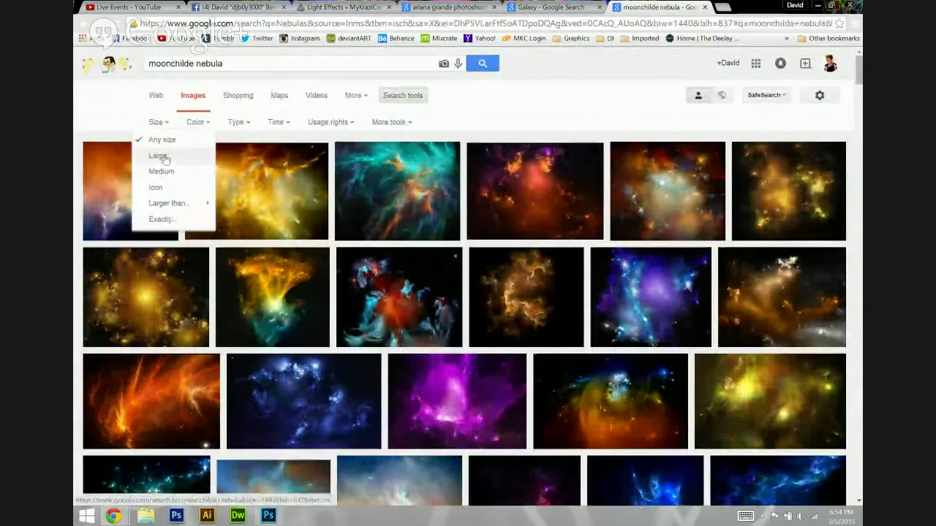
pyautogui.click(162, 156)
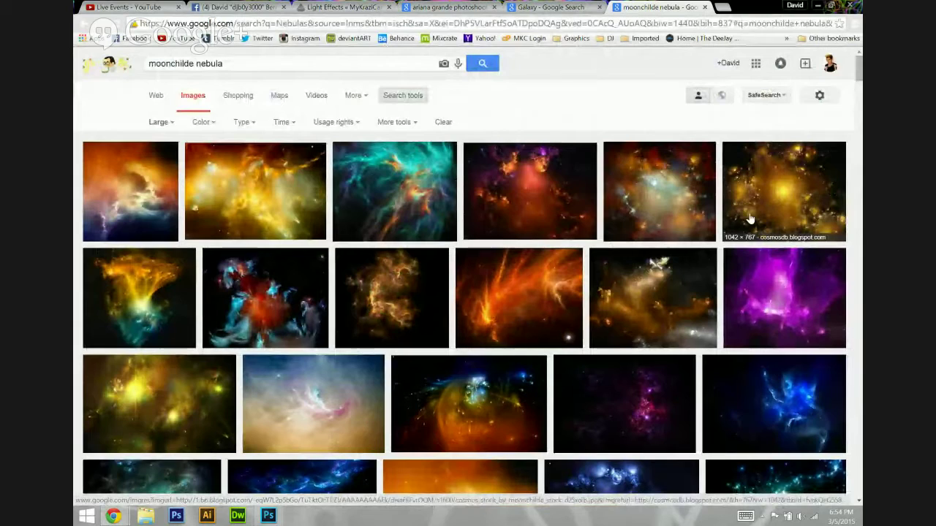
pyautogui.scroll(-2, 438, 267)
pyautogui.scroll(-1, 545, 259)
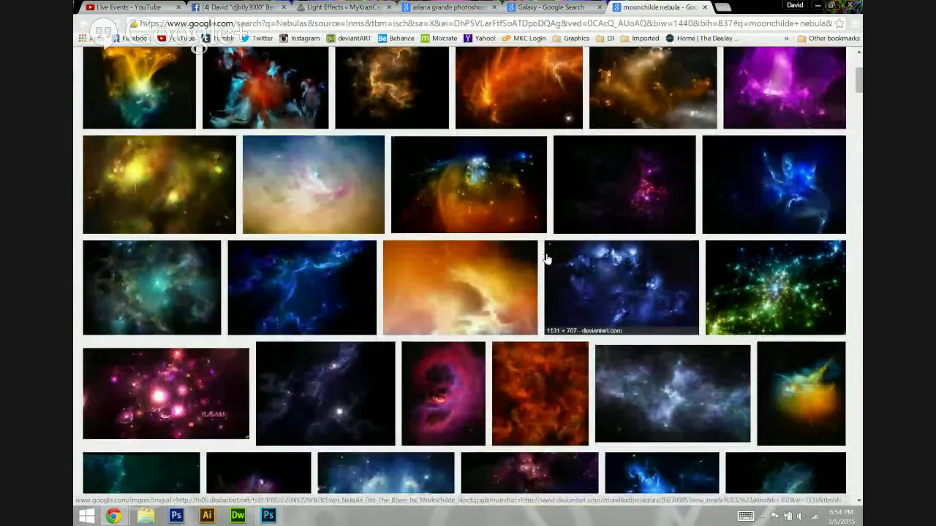
# Look through the moonchilde nebula results and copy the image of the blue, gold and orange nebula.
pyautogui.scroll(-1, 545, 260)
pyautogui.scroll(-2, 553, 260)
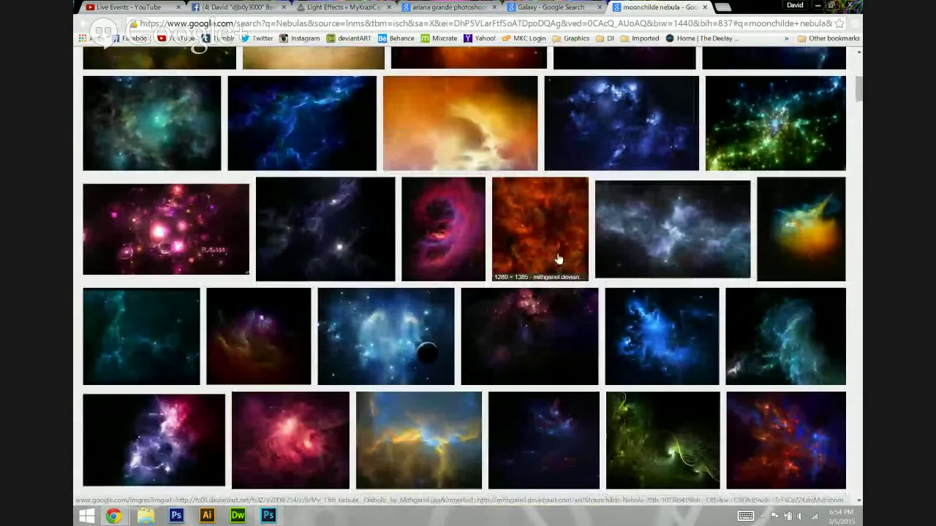
pyautogui.scroll(-1, 622, 221)
pyautogui.scroll(-1, 622, 221)
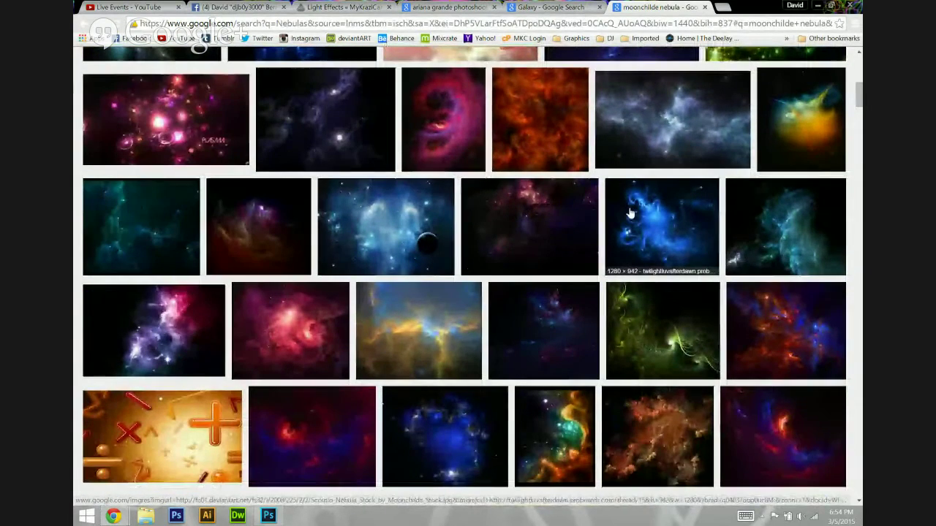
pyautogui.scroll(-1, 627, 210)
pyautogui.scroll(-2, 628, 212)
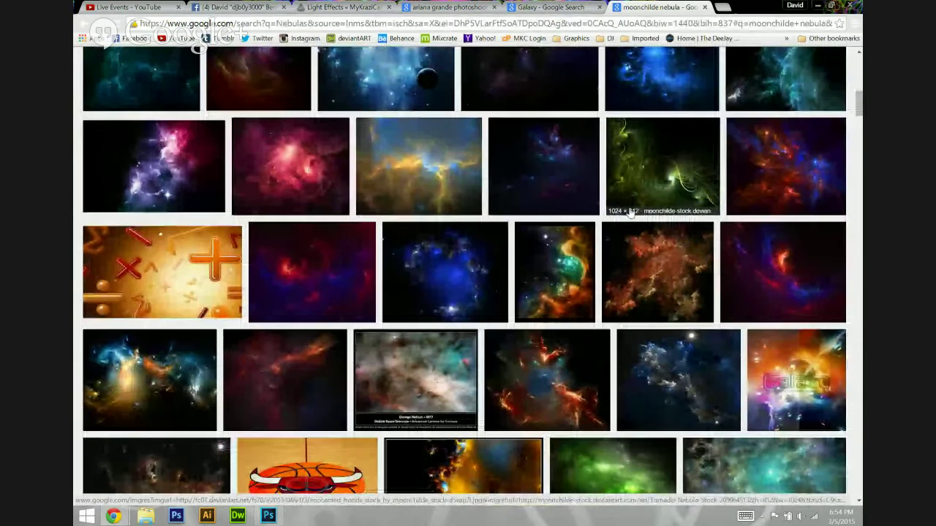
pyautogui.click(151, 375)
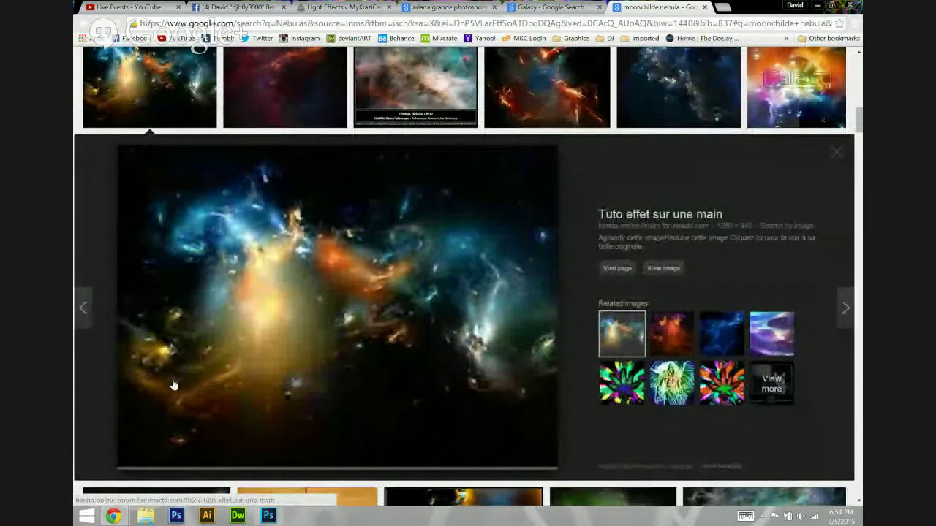
pyautogui.rightClick(408, 296)
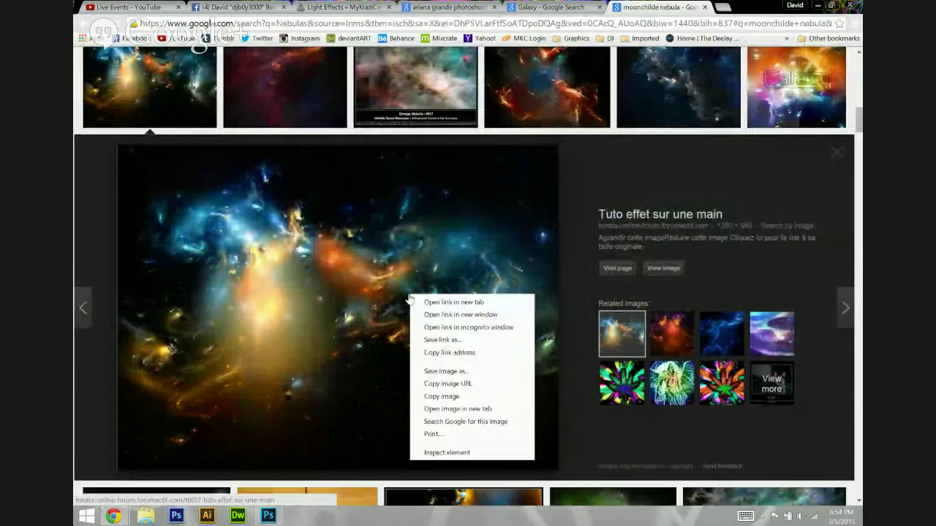
pyautogui.click(428, 397)
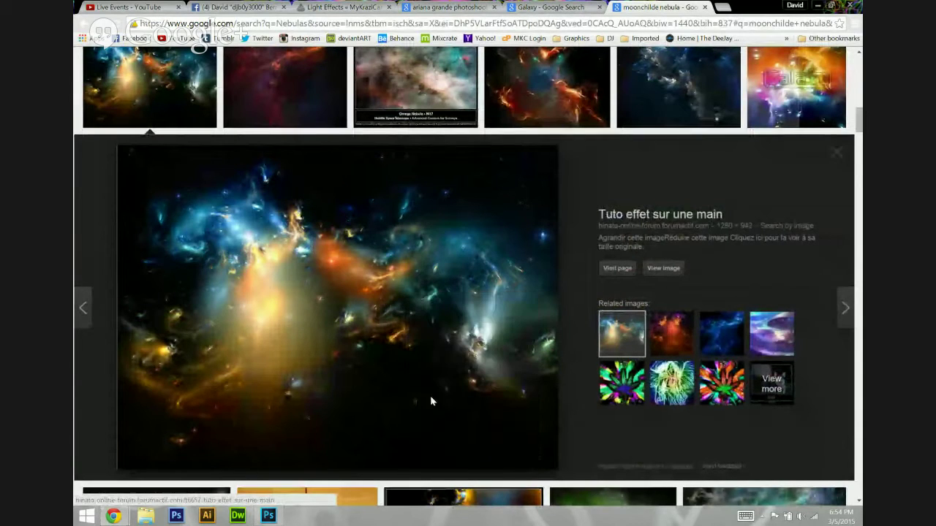
# Switch to Photoshop, paste the copied nebula on a new layer above the portrait, and set its blend mode to Screen.
pyautogui.click(270, 516)
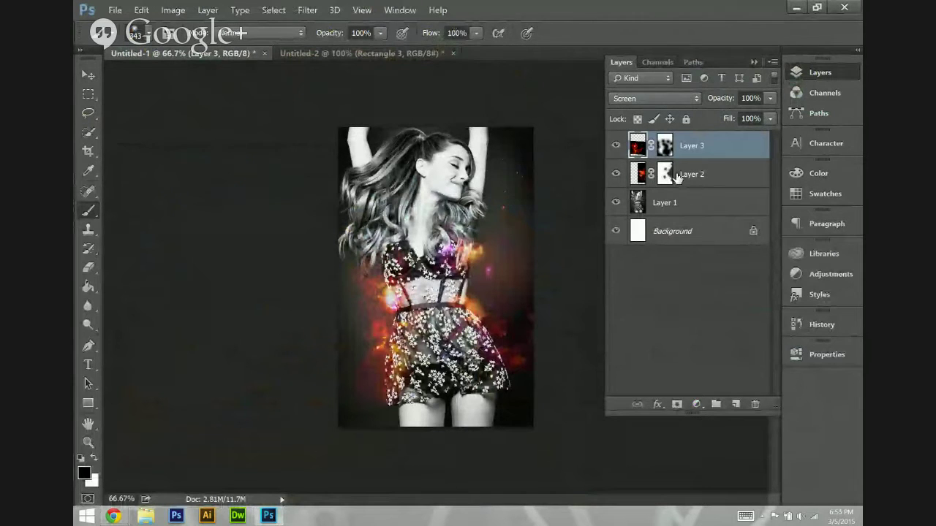
pyautogui.hotkey('shift', 'alt', 'n')
pyautogui.hotkey('ctrl', 'v')
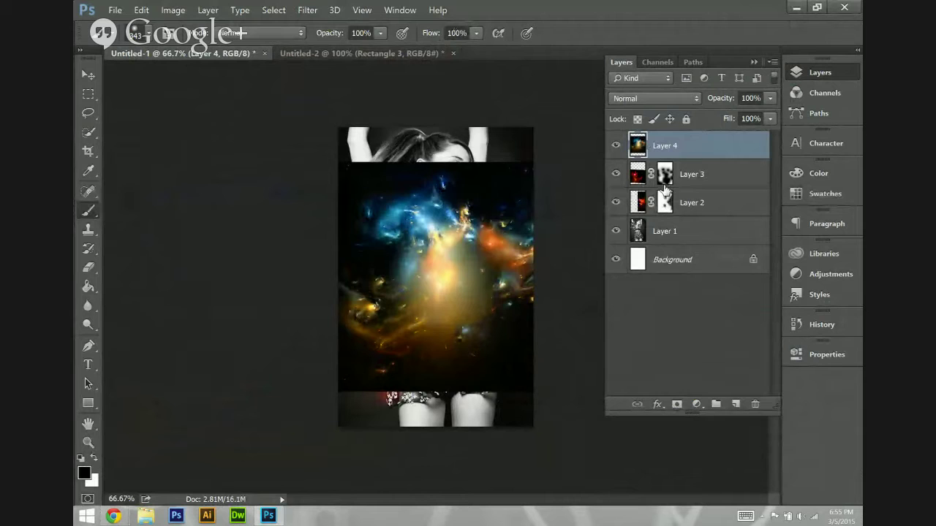
pyautogui.click(641, 101)
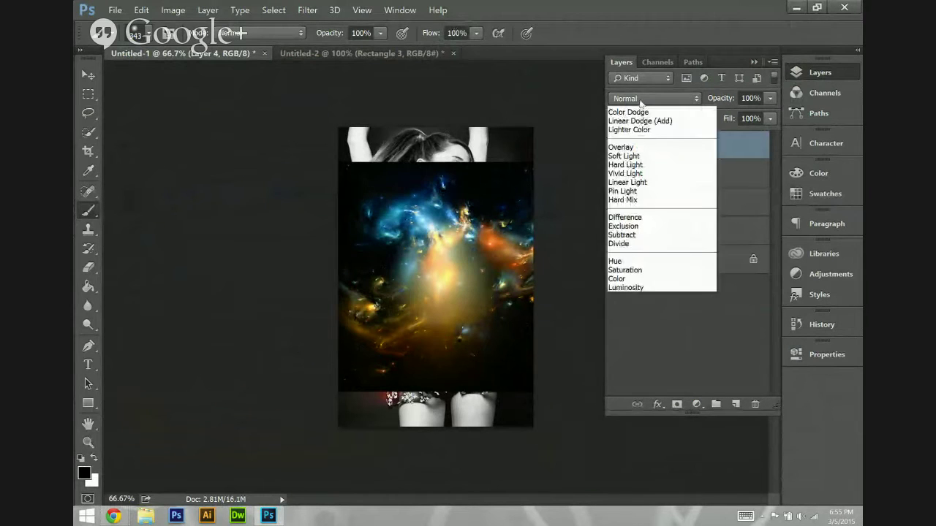
pyautogui.click(635, 199)
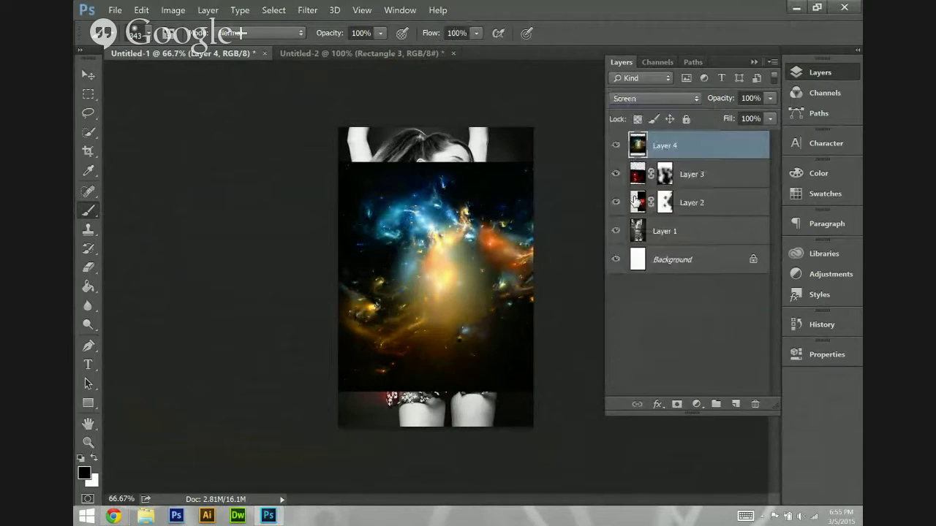
# Rotate the pasted nebula 90° clockwise, scale it to about 49%, and place it over the woman's hair.
pyautogui.hotkey('ctrl', 't')
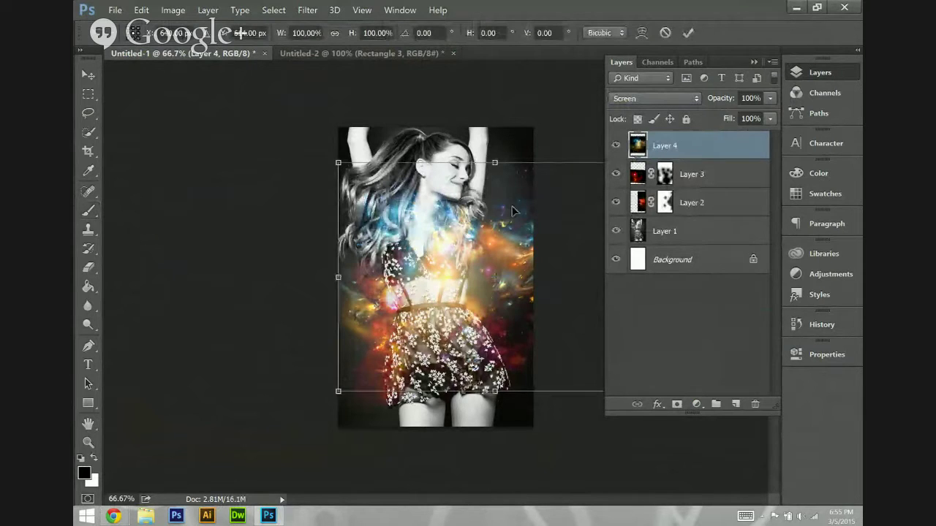
pyautogui.moveTo(497, 142); pyautogui.dragTo(633, 343)
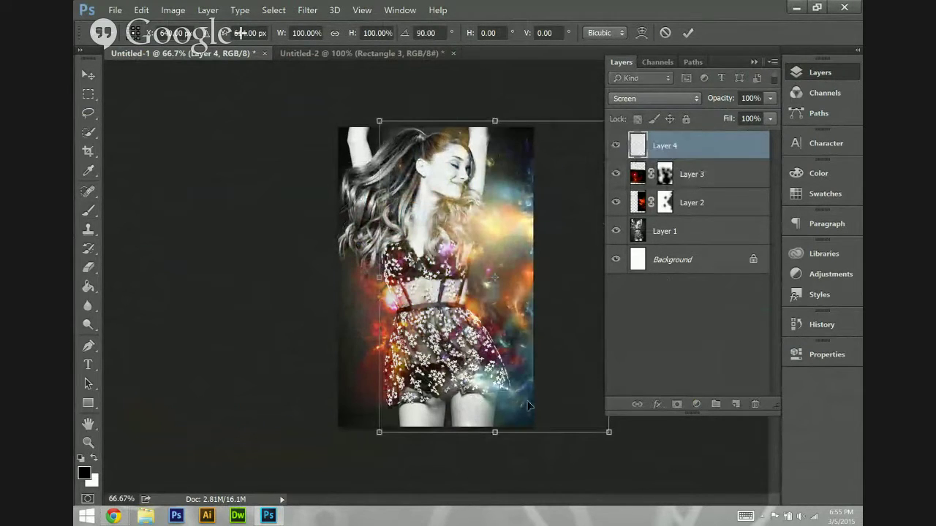
pyautogui.moveTo(379, 432); pyautogui.dragTo(484, 350)
pyautogui.moveTo(507, 312); pyautogui.dragTo(399, 229)
pyautogui.moveTo(435, 119); pyautogui.dragTo(440, 114)
pyautogui.moveTo(403, 207); pyautogui.dragTo(405, 205)
# Warp the nebula over the hair, bending its upper corners inward and pulling its lower-left corner outward.
pyautogui.rightClick(403, 209)
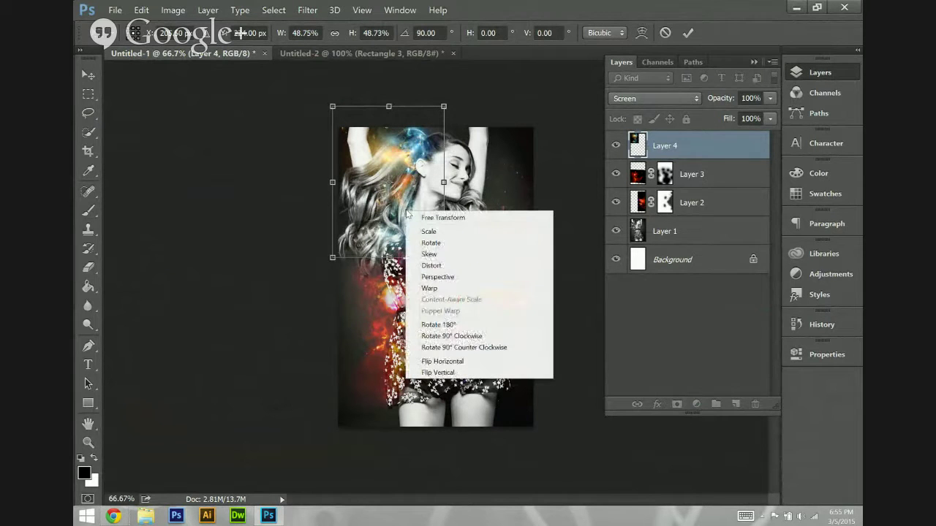
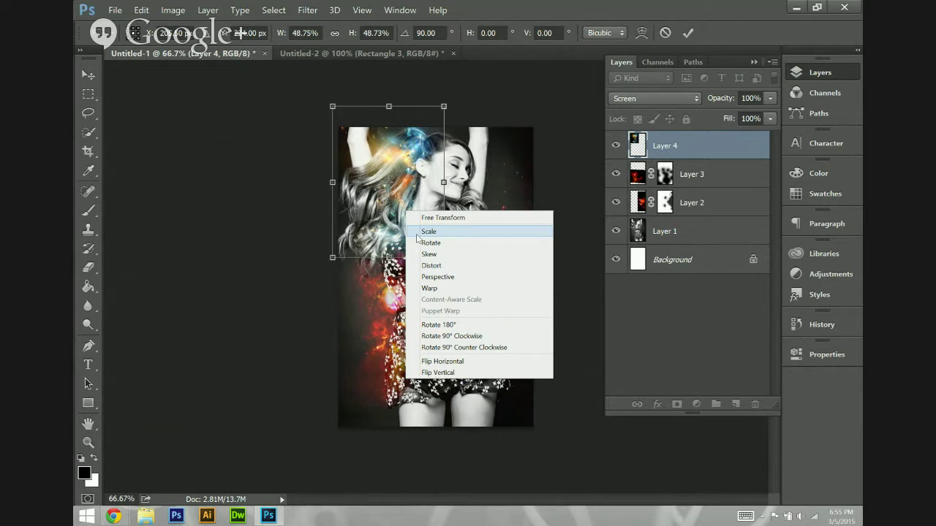
pyautogui.click(458, 290)
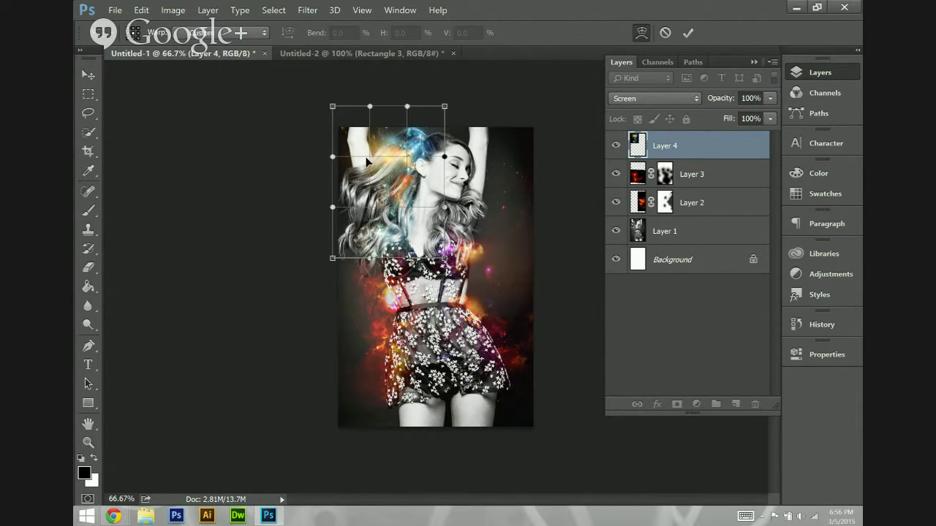
pyautogui.moveTo(366, 155)
pyautogui.mouseDown()
pyautogui.moveTo(353, 136)
pyautogui.moveTo(380, 163)
pyautogui.moveTo(373, 150)
pyautogui.mouseUp()
pyautogui.moveTo(406, 217); pyautogui.dragTo(399, 213)
pyautogui.moveTo(445, 159); pyautogui.dragTo(441, 170)
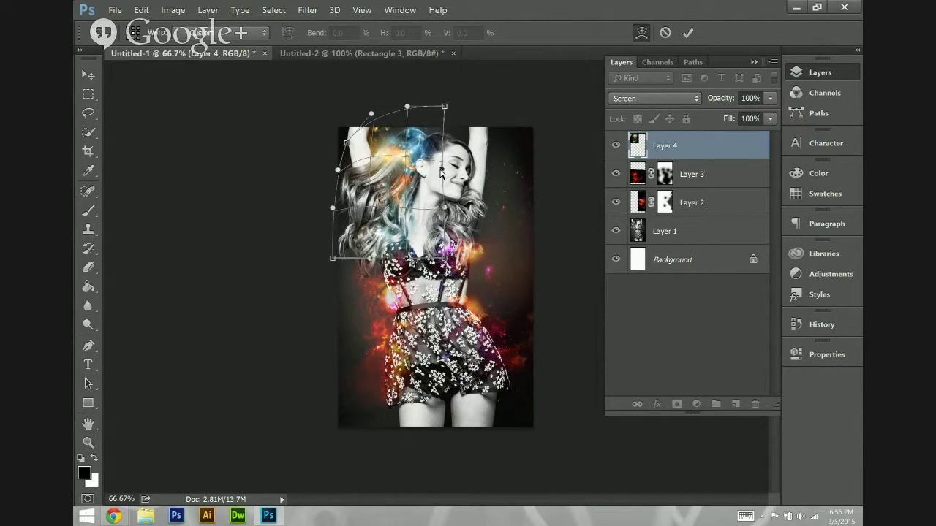
pyautogui.moveTo(444, 109); pyautogui.dragTo(420, 133)
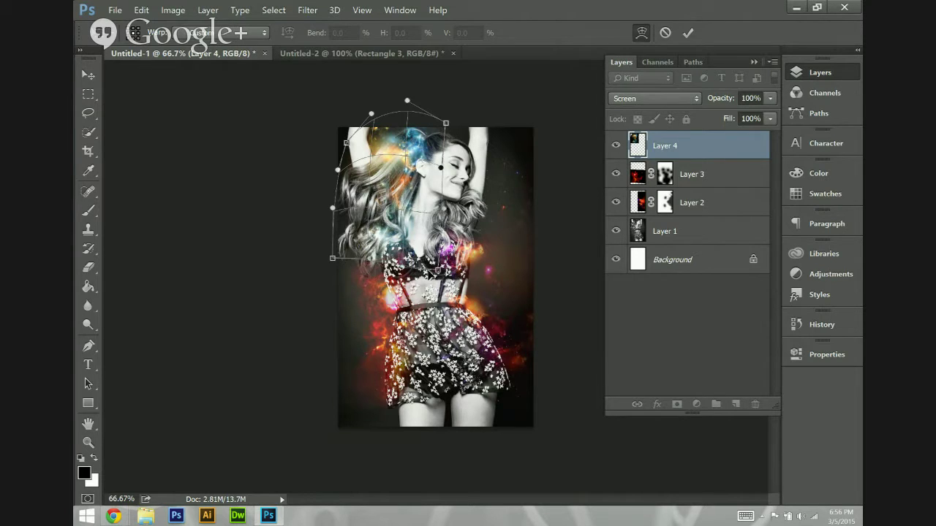
pyautogui.moveTo(334, 260); pyautogui.dragTo(326, 269)
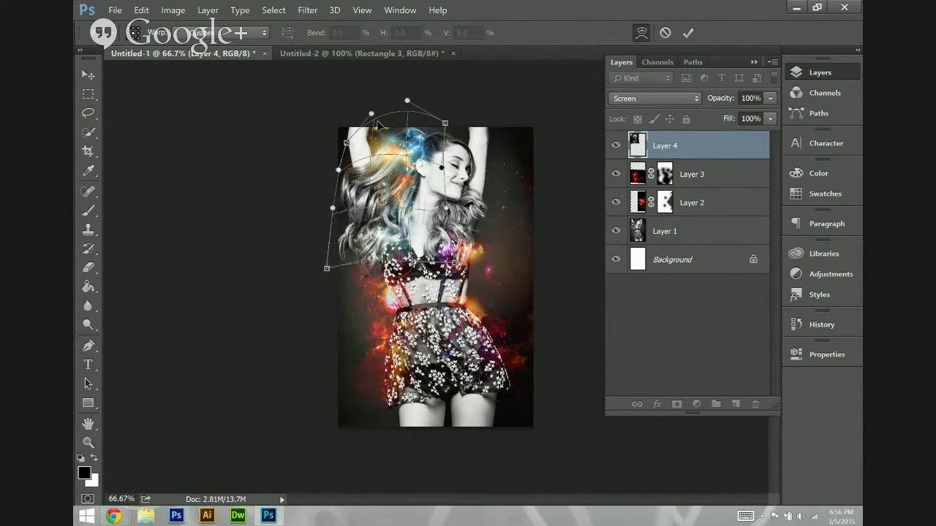
# Fine-tune the warp's upper-left curve handle beside the raised arm and apply the nebula's transformation.
pyautogui.moveTo(373, 121); pyautogui.dragTo(375, 130)
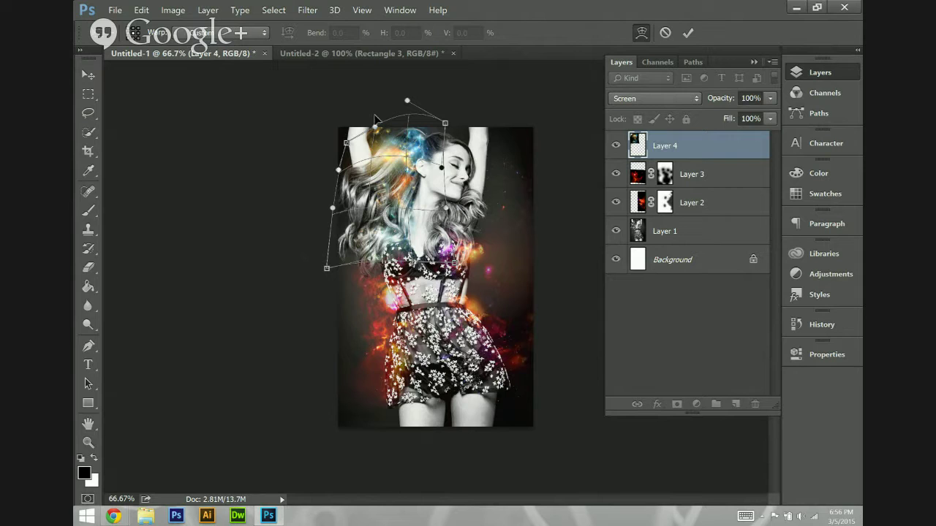
pyautogui.moveTo(375, 128)
pyautogui.mouseDown()
pyautogui.moveTo(367, 108)
pyautogui.moveTo(371, 115)
pyautogui.mouseUp()
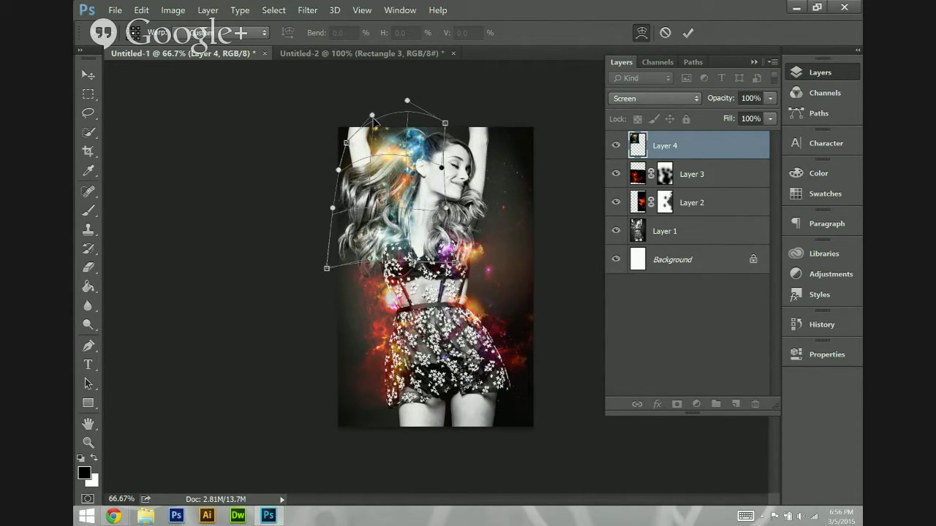
pyautogui.moveTo(371, 116)
pyautogui.mouseDown()
pyautogui.moveTo(378, 134)
pyautogui.moveTo(377, 116)
pyautogui.mouseUp()
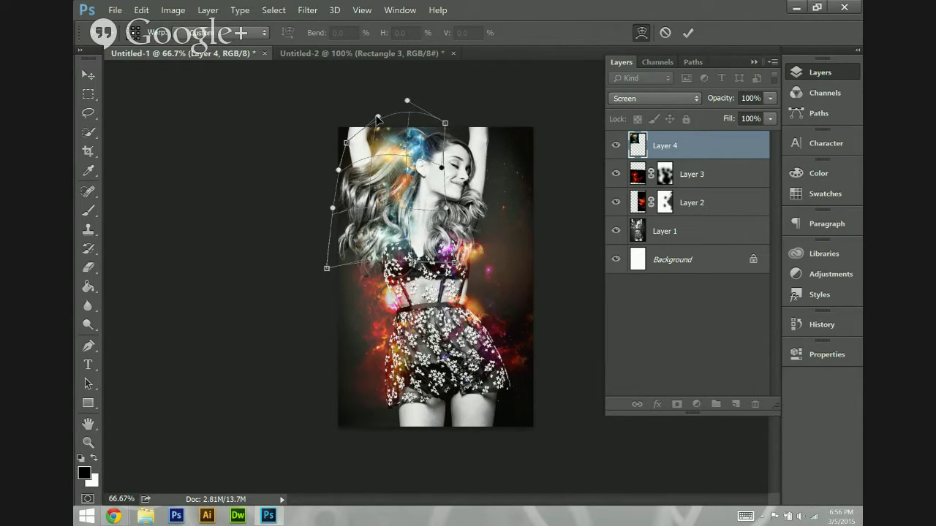
pyautogui.rightClick(415, 194)
pyautogui.click(432, 195)
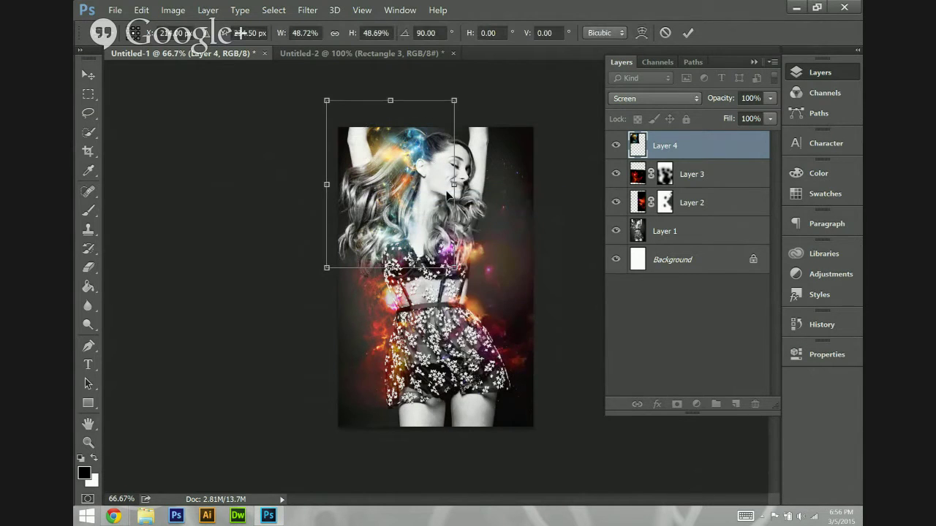
pyautogui.press('b')
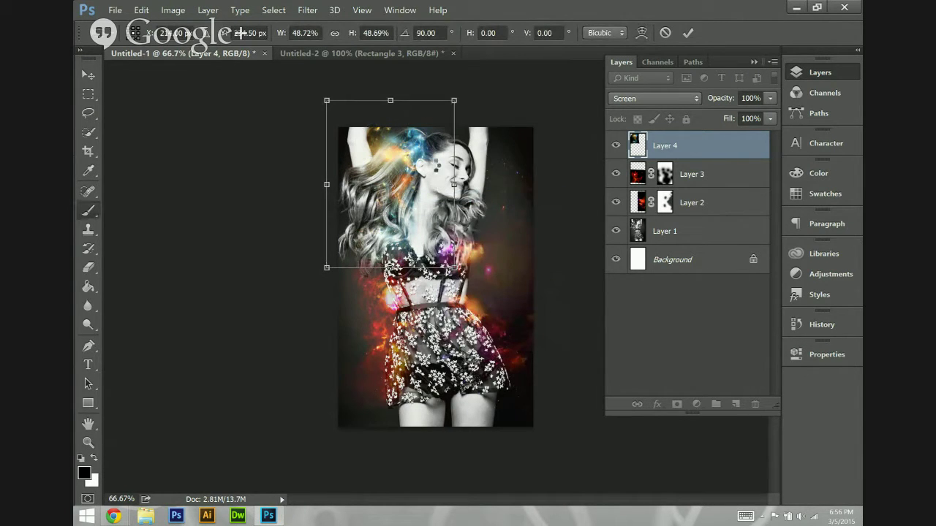
pyautogui.press('Return')
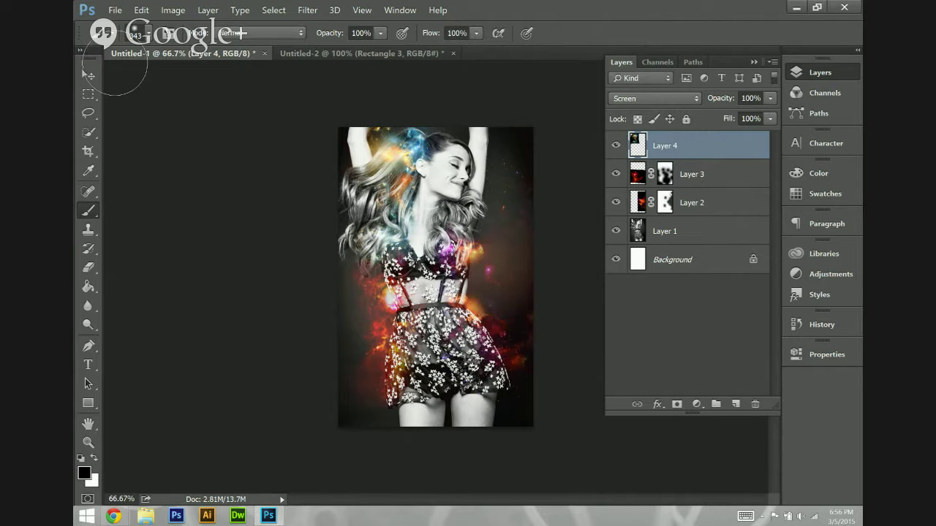
# Apply Levels to the hair nebula with a black input level of 25, midtones of 0.95 and a white input level of 250.
pyautogui.click(166, 12)
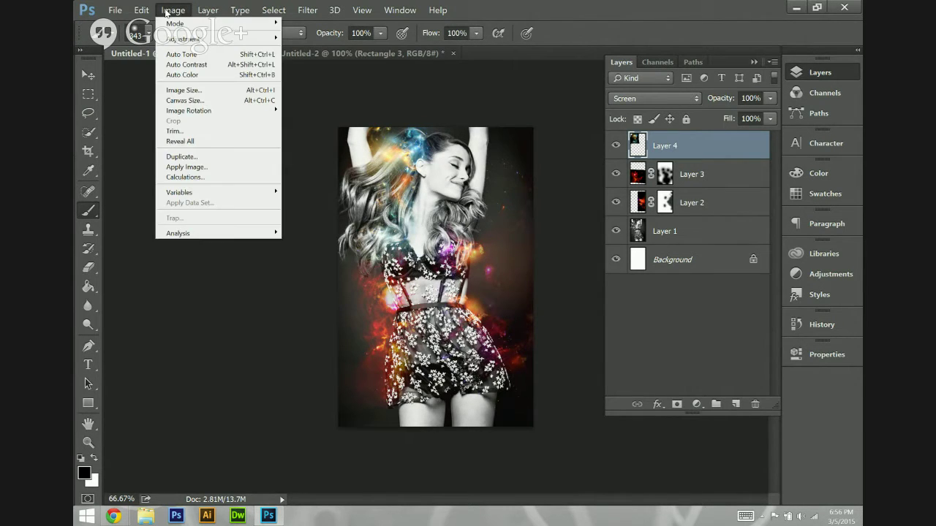
pyautogui.moveTo(179, 41)
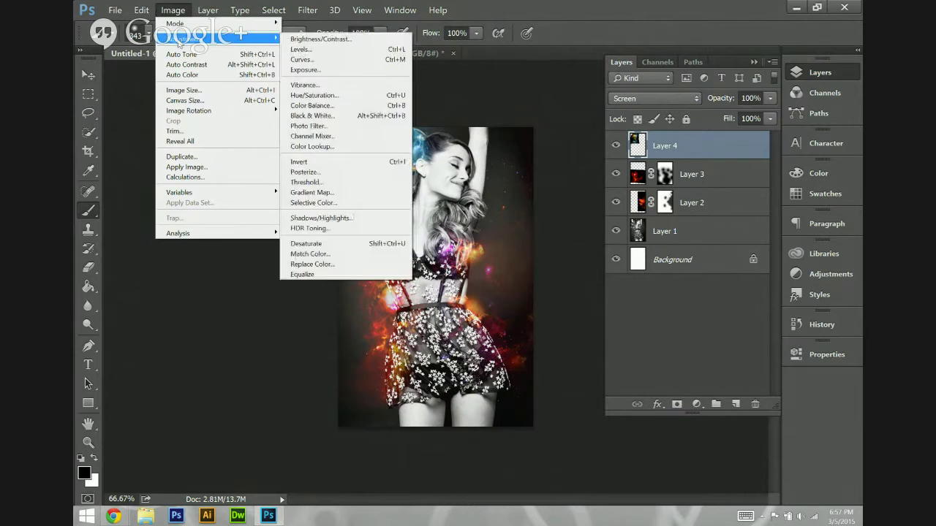
pyautogui.click(300, 49)
pyautogui.click(587, 236)
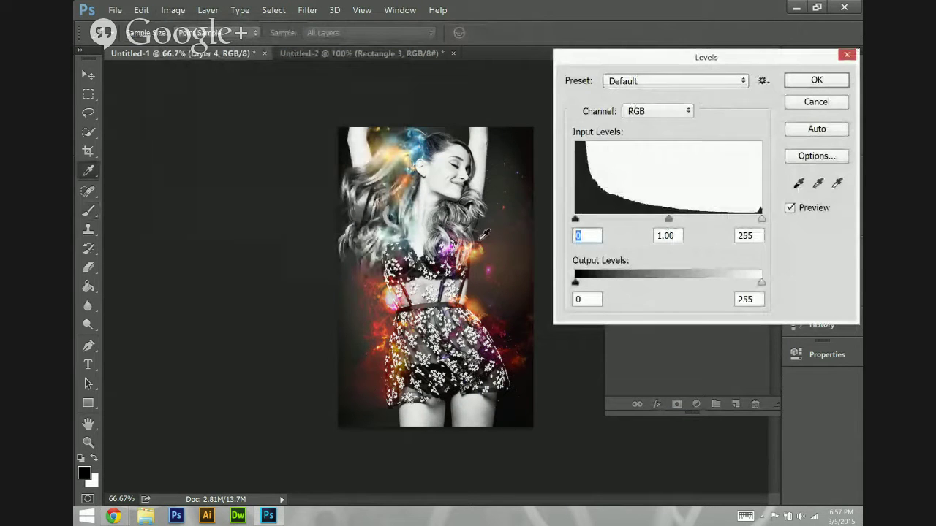
pyautogui.write('25')
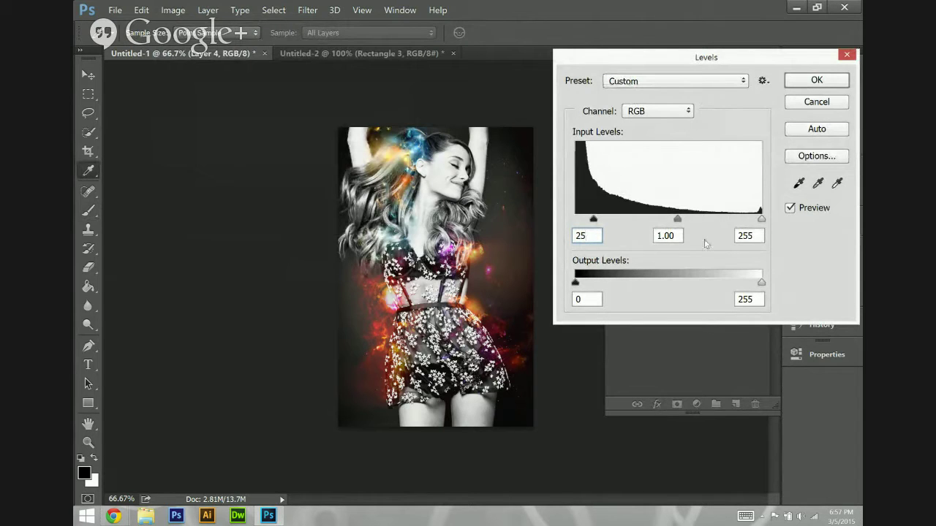
pyautogui.press('Tab')
pyautogui.write('0')
pyautogui.write('95')
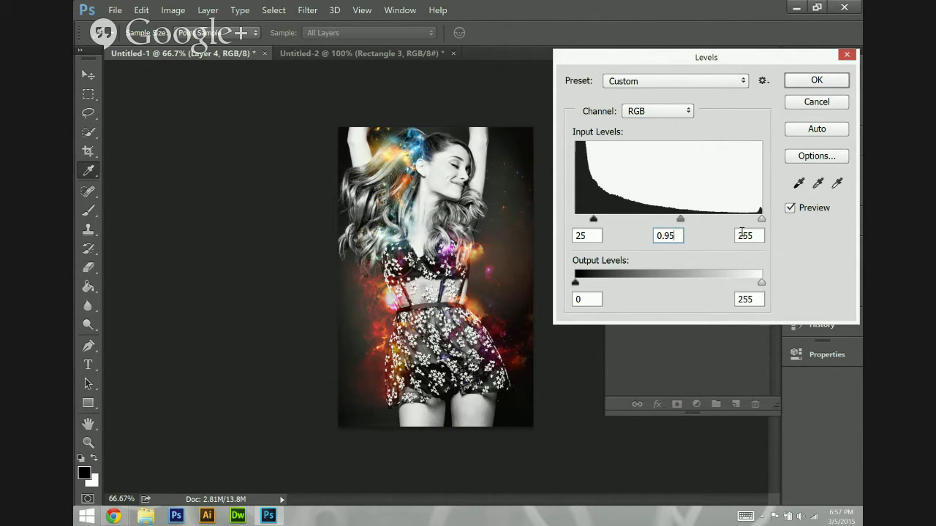
pyautogui.click(744, 235)
pyautogui.write('240')
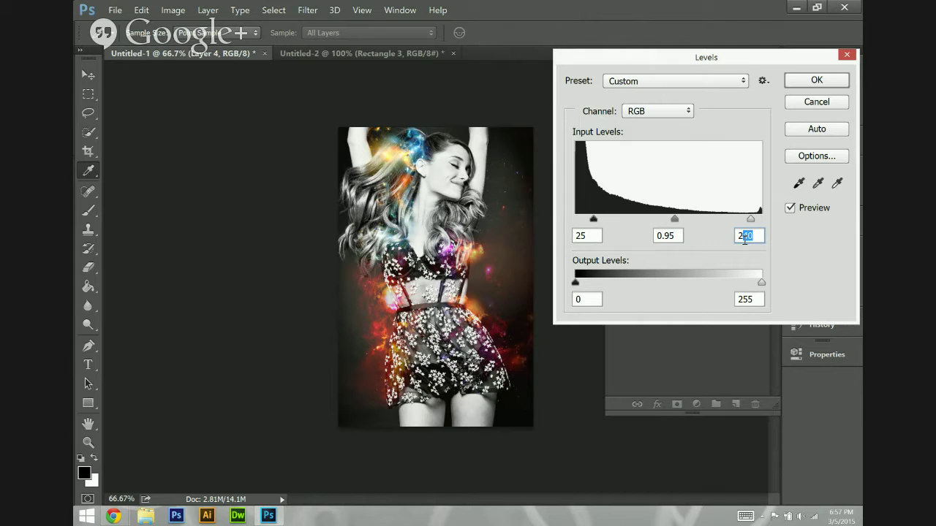
pyautogui.write('50')
pyautogui.click(813, 80)
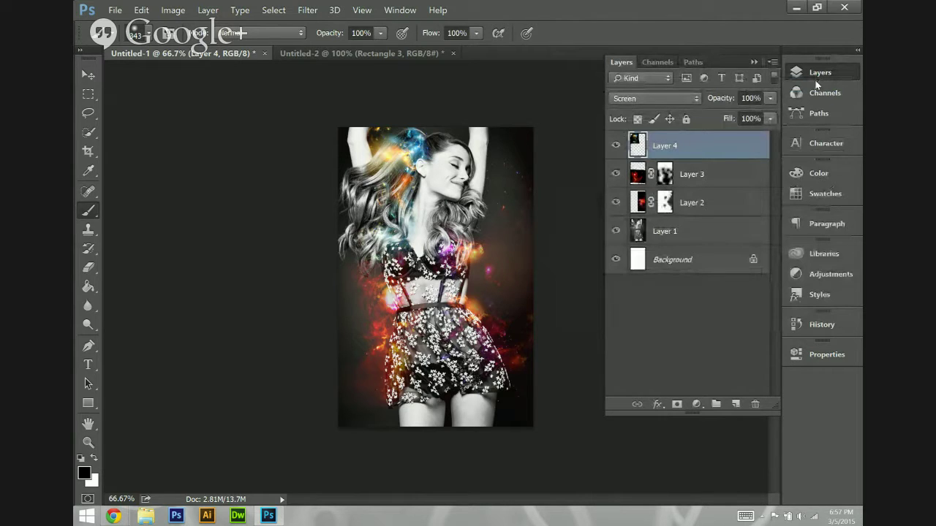
pyautogui.hotkey('ctrl', '+')
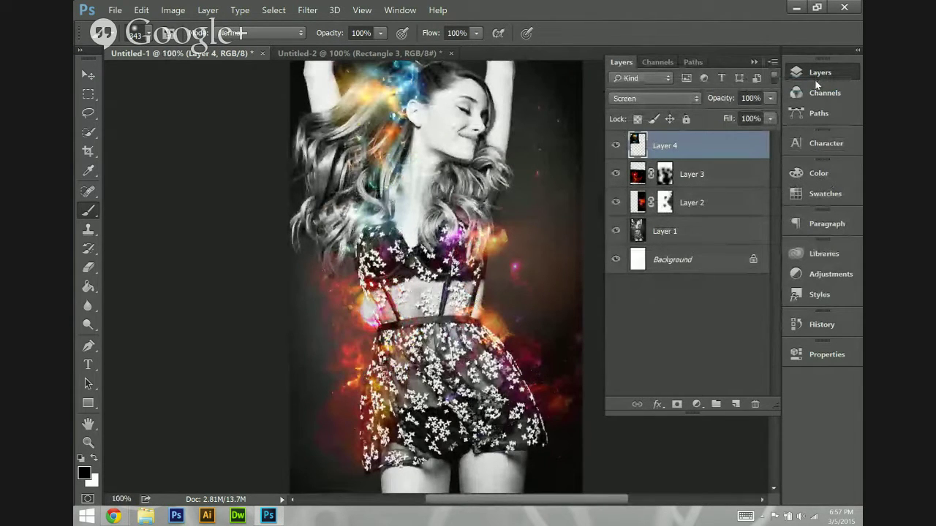
# Add a layer mask to Layer 4 and set the soft brush size to 126 px.
pyautogui.hotkey('ctrl', '+')
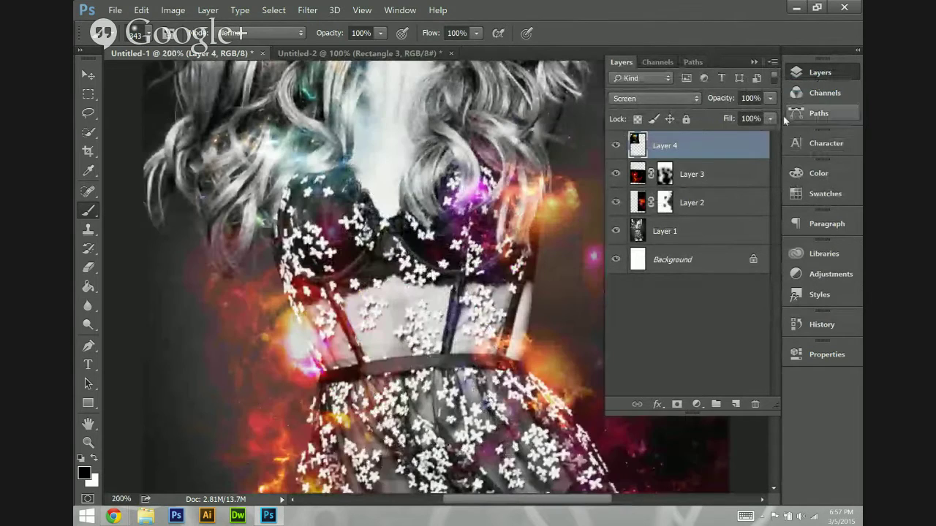
pyautogui.scroll(-2, 455, 179)
pyautogui.scroll(6, 453, 181)
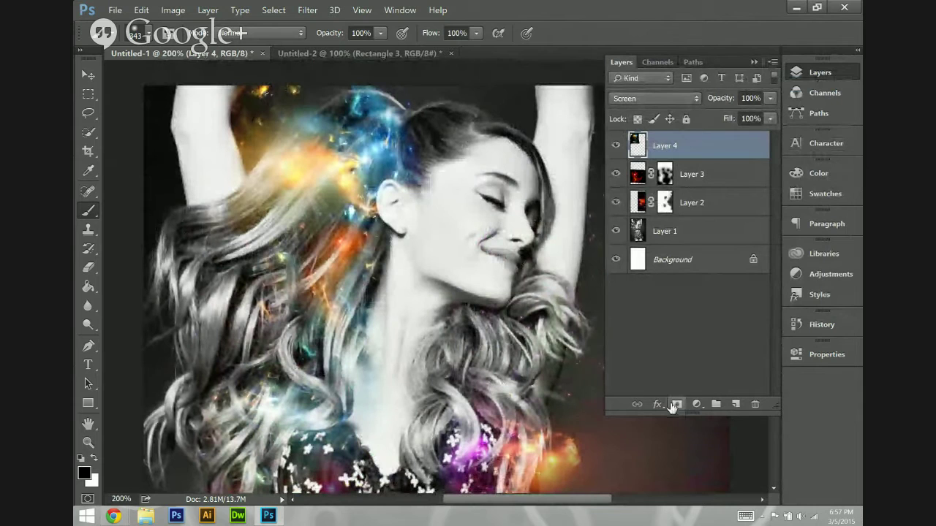
pyautogui.click(676, 404)
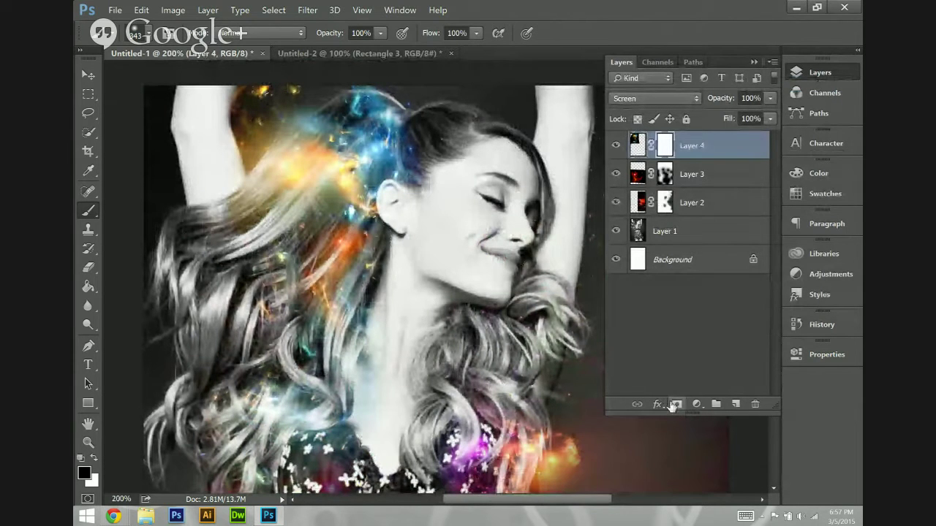
pyautogui.rightClick(177, 86)
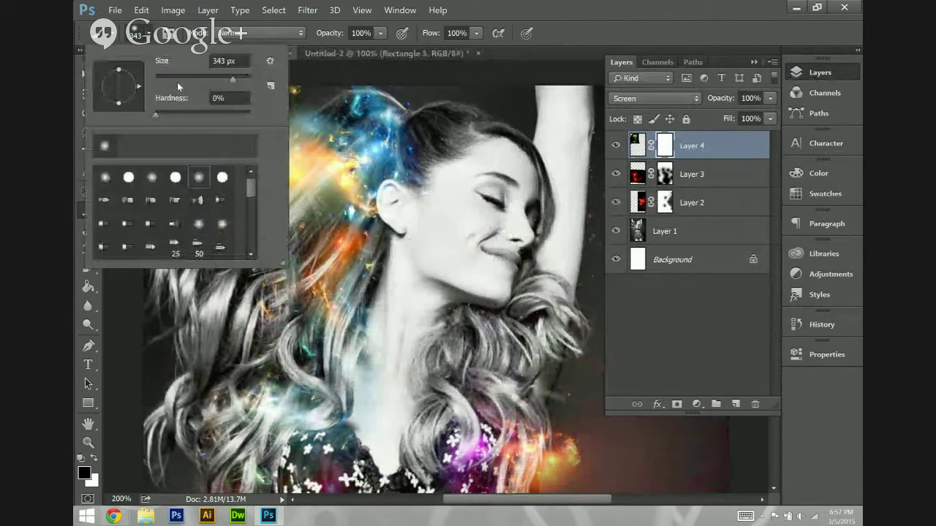
pyautogui.moveTo(224, 76); pyautogui.dragTo(208, 78)
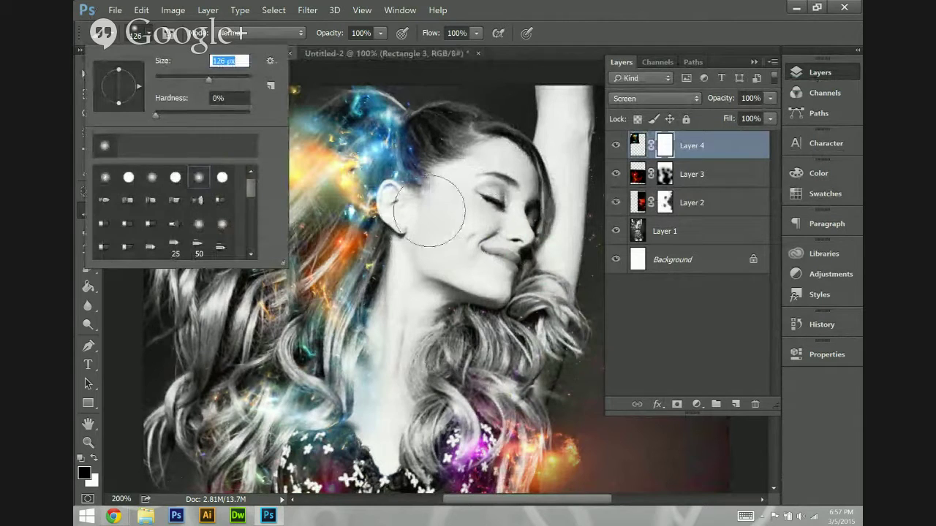
pyautogui.press('Return')
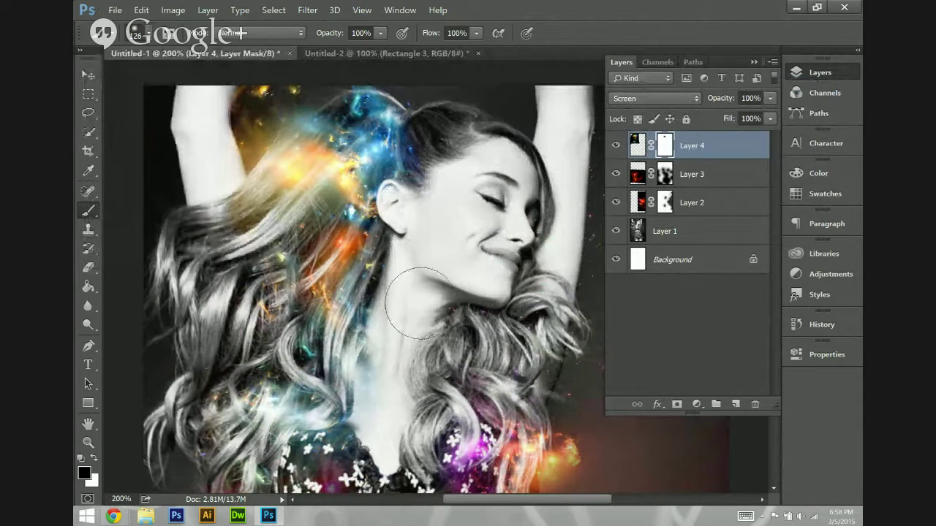
# Paint black on Layer 4's mask to hide the galaxy texture spilling outside the woman's hair and over her neck.
pyautogui.click(354, 55)
pyautogui.hotkey('ctrl', 'Tab')
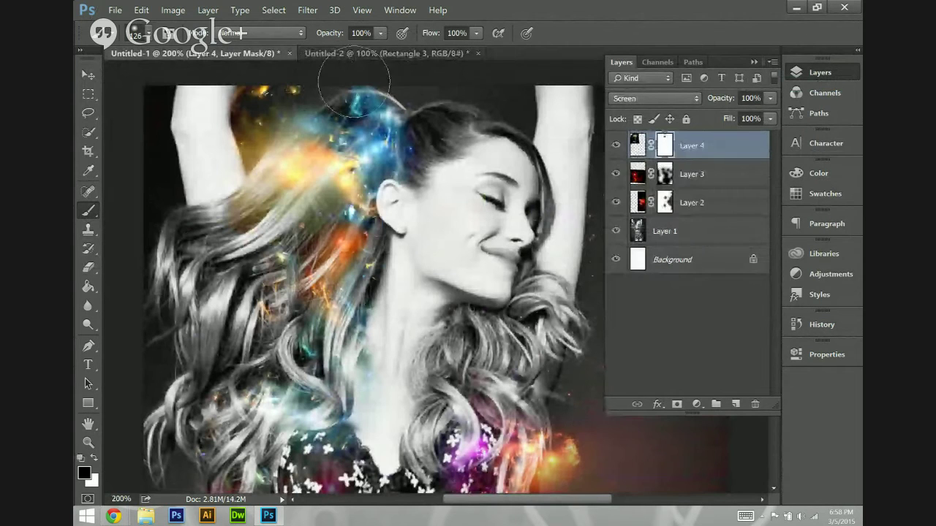
pyautogui.moveTo(355, 84)
pyautogui.mouseDown()
pyautogui.moveTo(369, 84)
pyautogui.moveTo(394, 142)
pyautogui.mouseUp()
pyautogui.scroll(3, 403, 136)
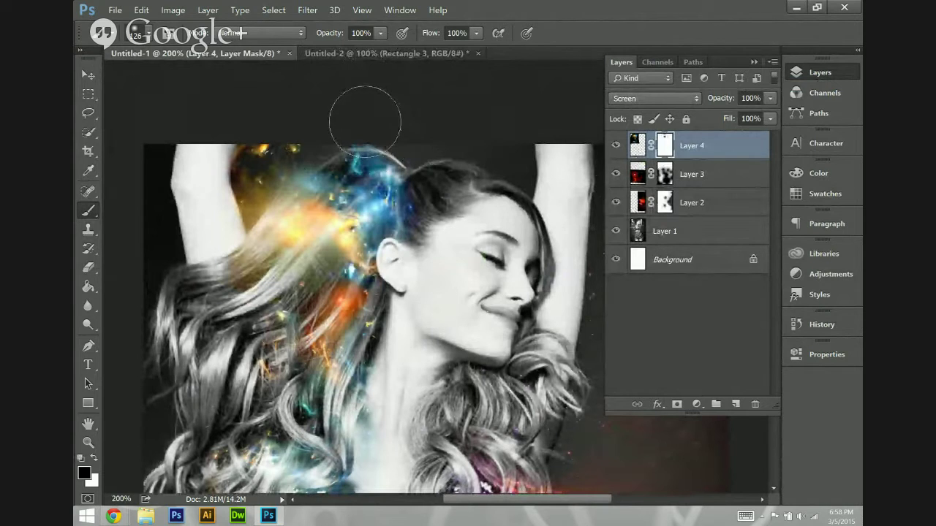
pyautogui.moveTo(309, 121)
pyautogui.mouseDown()
pyautogui.moveTo(247, 109)
pyautogui.moveTo(209, 179)
pyautogui.moveTo(250, 141)
pyautogui.moveTo(268, 146)
pyautogui.moveTo(209, 187)
pyautogui.moveTo(234, 208)
pyautogui.moveTo(272, 134)
pyautogui.mouseUp()
pyautogui.hotkey('ctrl', 'z')
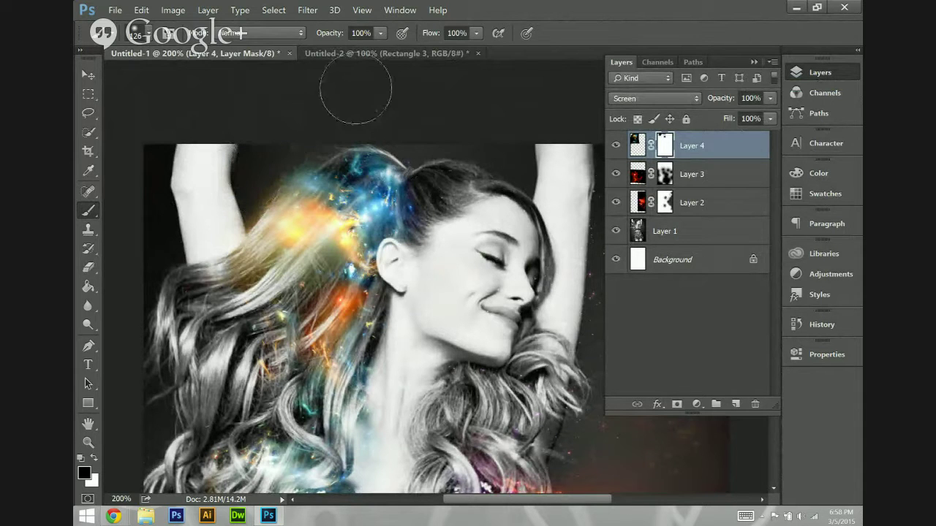
pyautogui.scroll(-3, 294, 114)
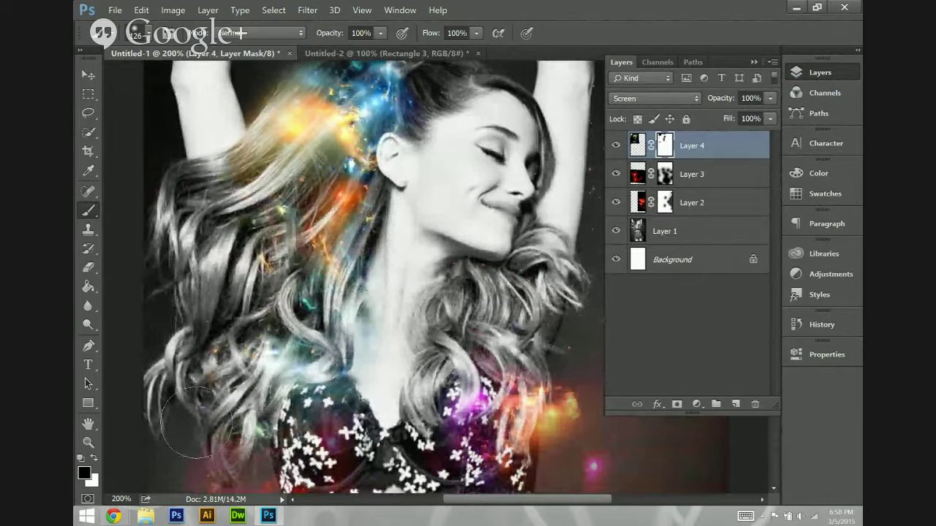
pyautogui.scroll(-1, 169, 392)
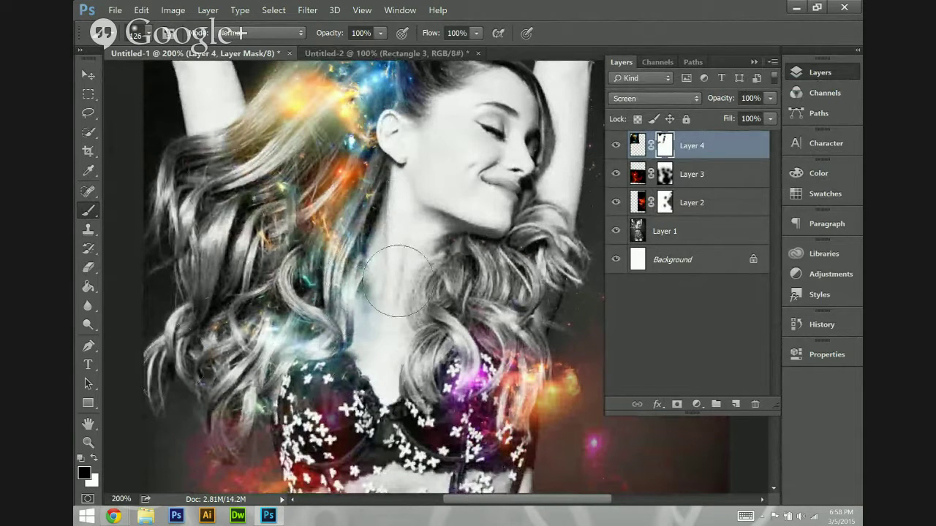
# Try shifting the hue of Layer 4's image between -180 and +165 with Hue/Saturation.
pyautogui.scroll(2, 397, 271)
pyautogui.click(175, 10)
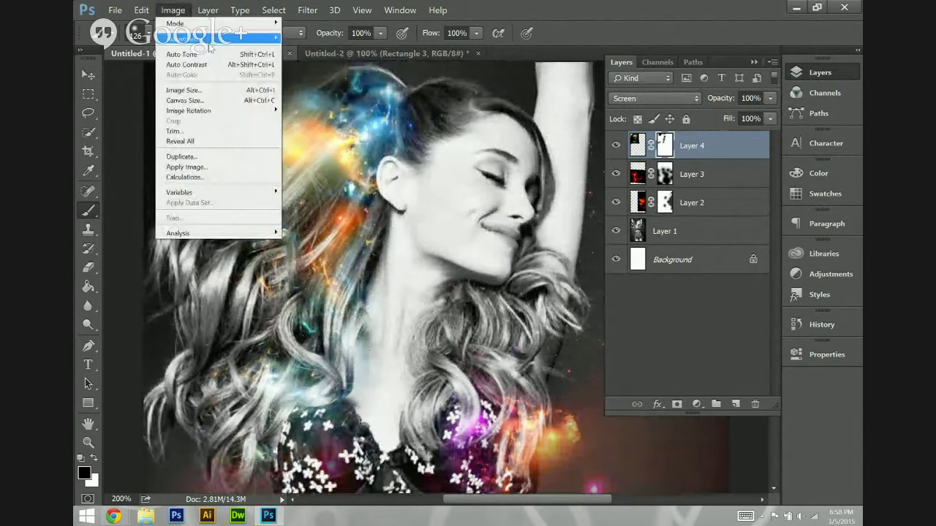
pyautogui.moveTo(245, 40)
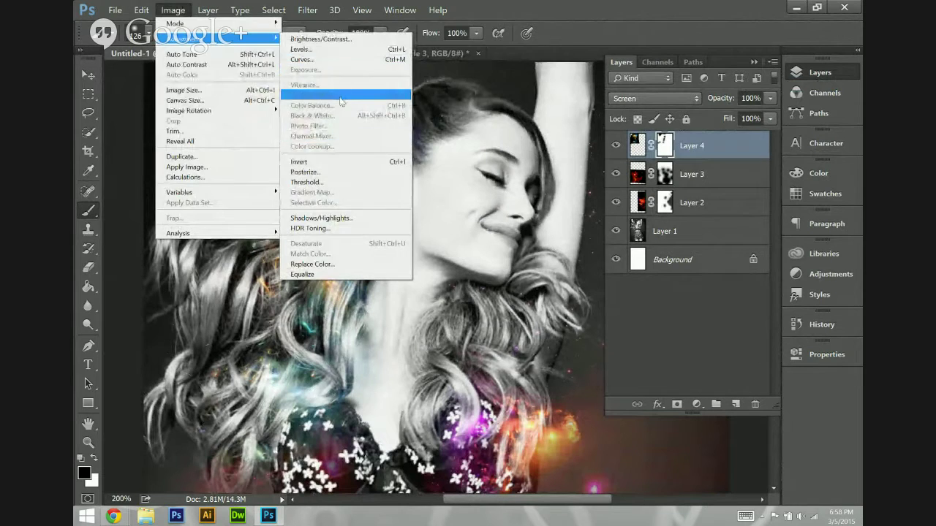
pyautogui.click(502, 5)
pyautogui.click(637, 145)
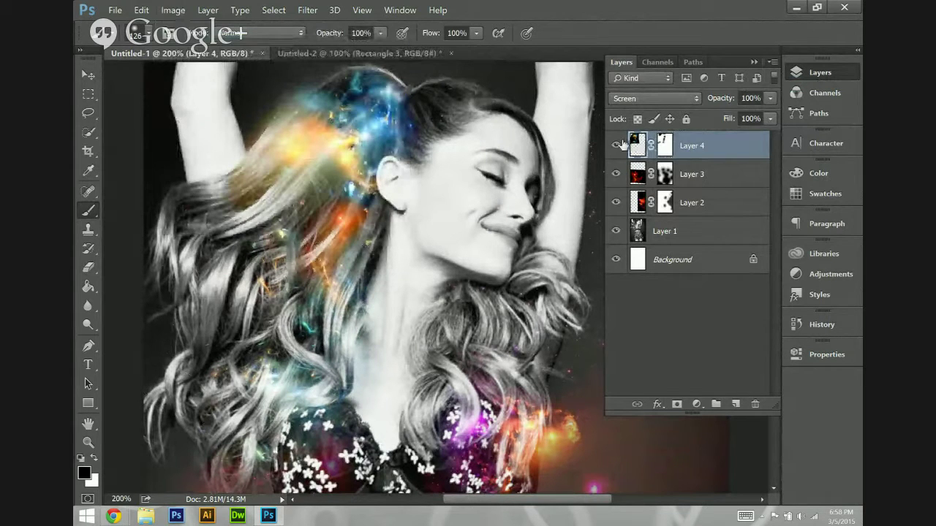
pyautogui.click(181, 8)
pyautogui.moveTo(188, 40)
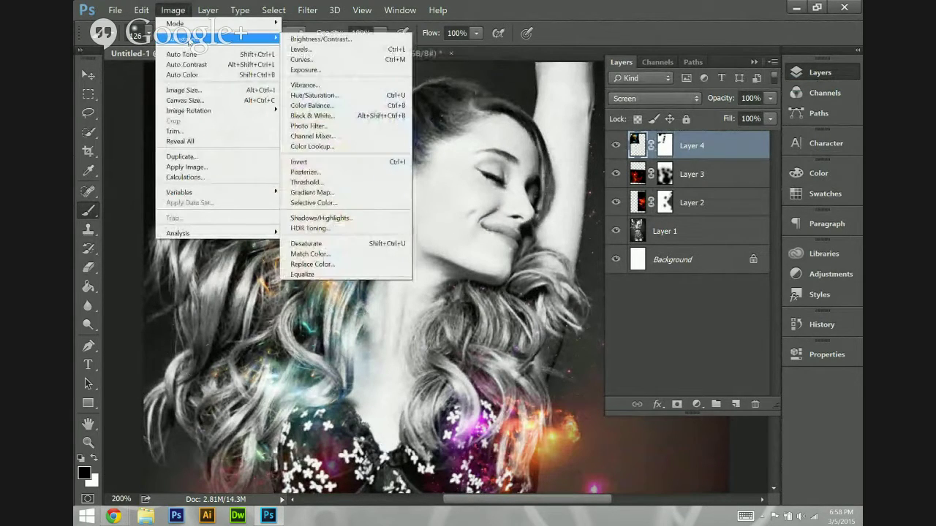
pyautogui.click(348, 96)
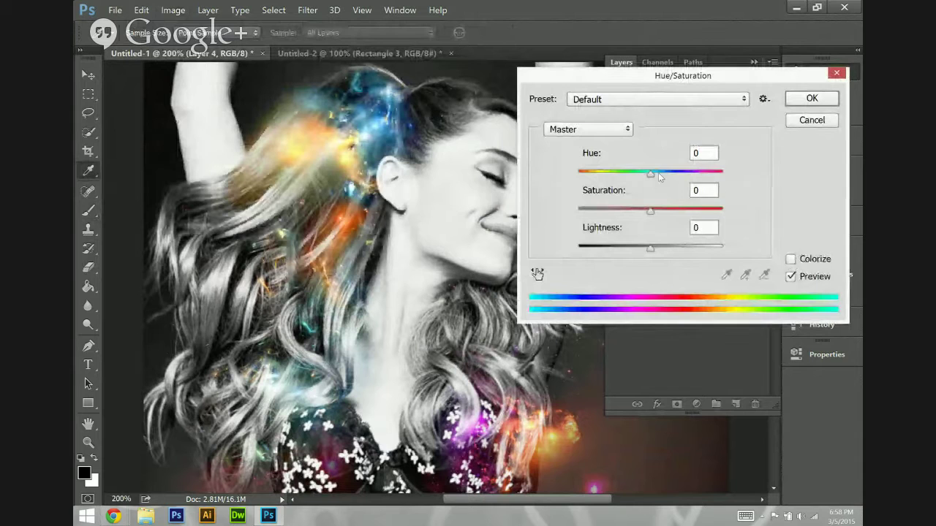
pyautogui.moveTo(650, 174); pyautogui.dragTo(747, 174)
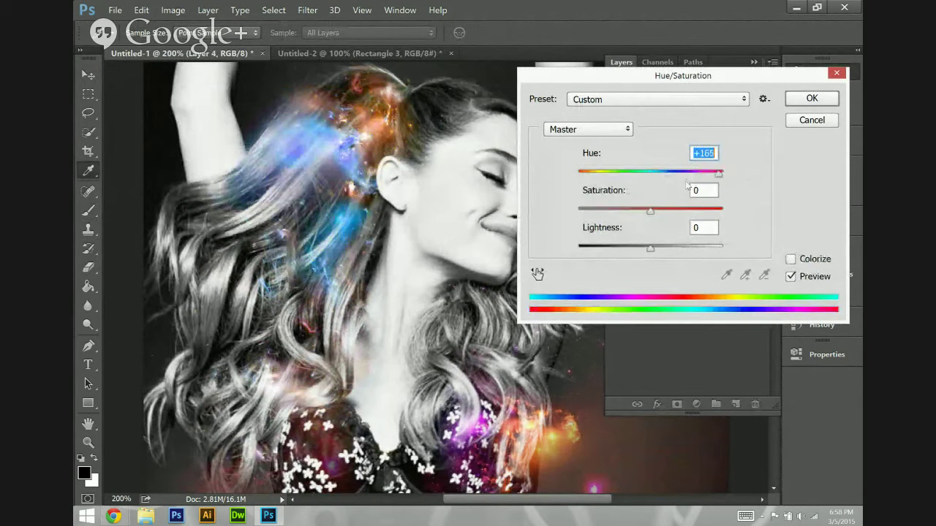
pyautogui.moveTo(631, 193); pyautogui.dragTo(576, 215)
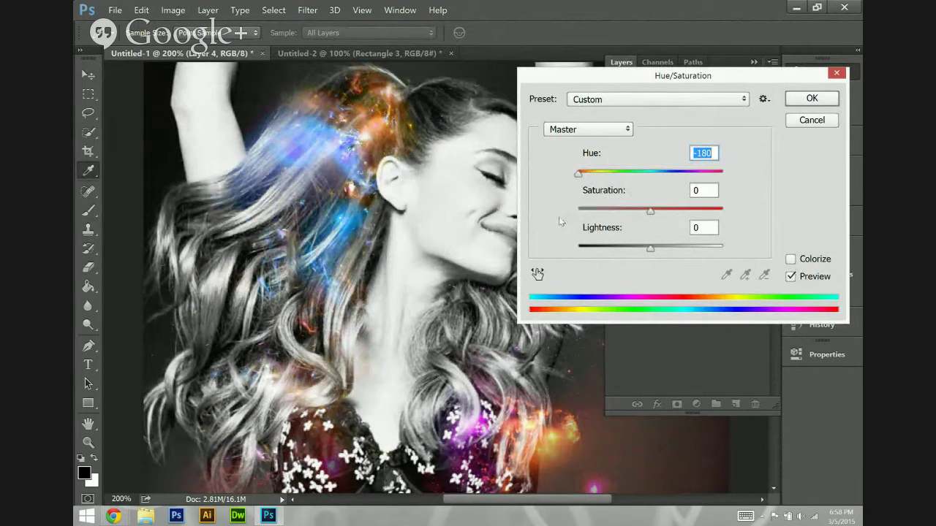
pyautogui.moveTo(585, 217); pyautogui.dragTo(731, 178)
pyautogui.click(817, 119)
pyautogui.press('b')
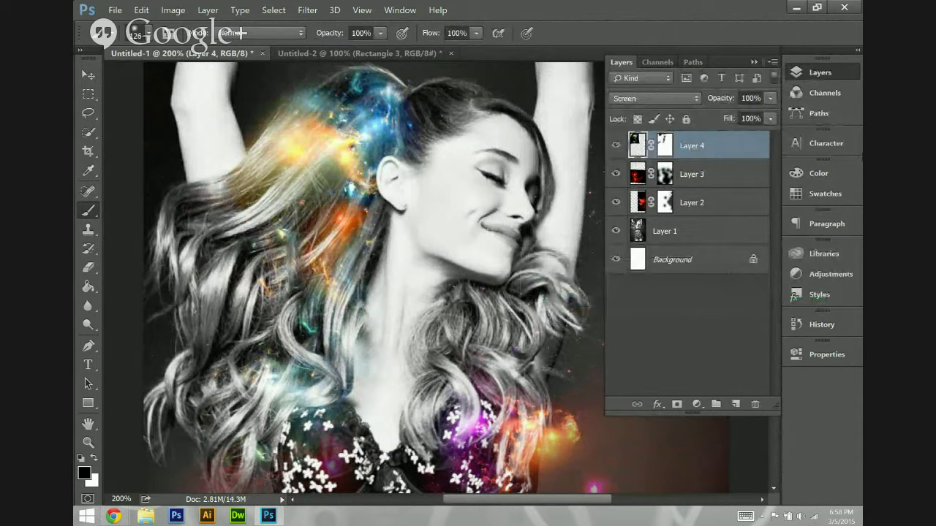
# Create a new layer above Layer 4 and set the foreground colour to web-safe purple #9900ff.
pyautogui.click(734, 403)
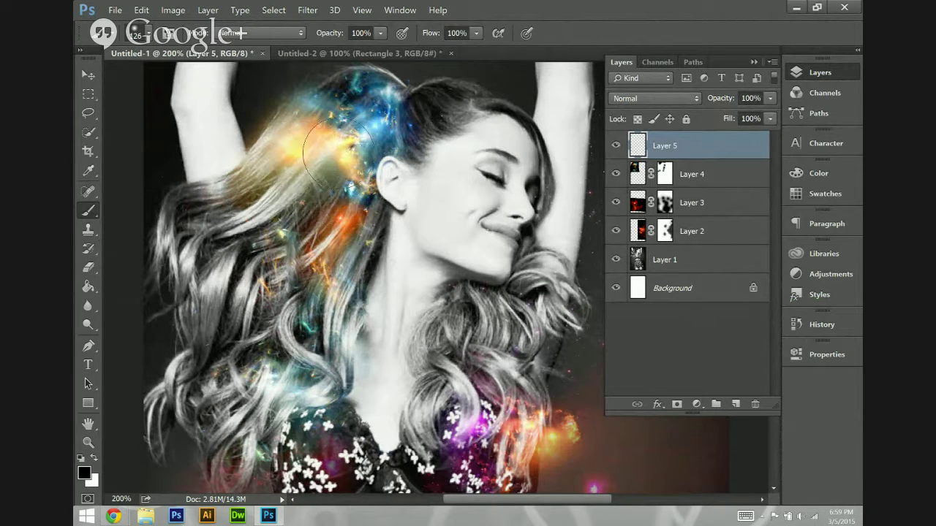
pyautogui.scroll(-5, 468, 274)
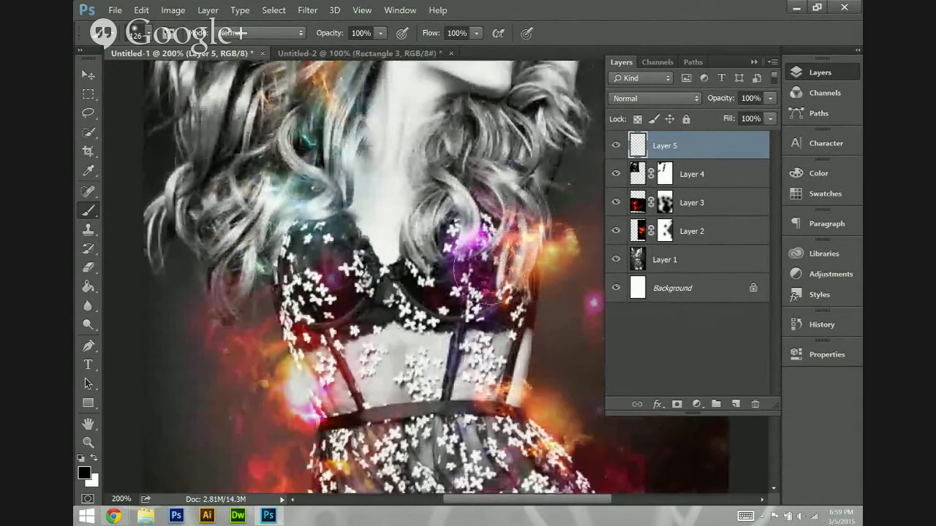
pyautogui.scroll(6, 467, 265)
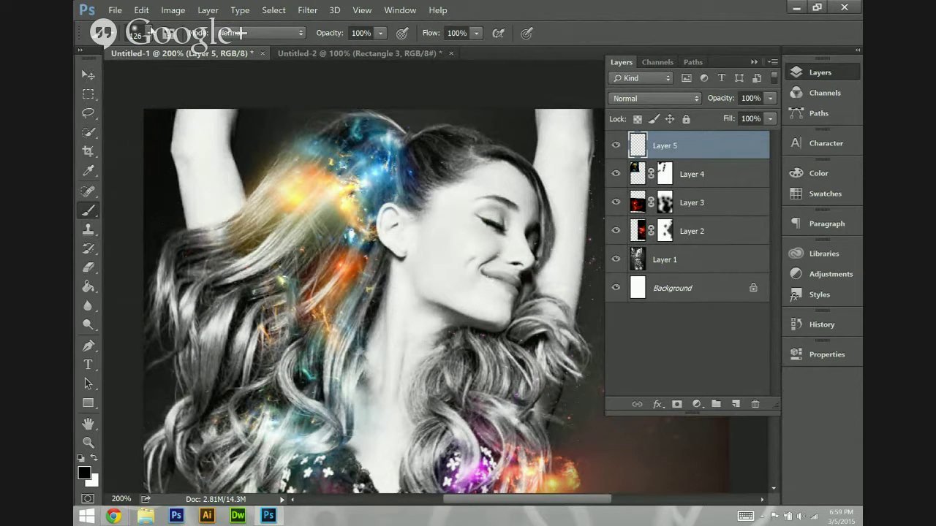
pyautogui.click(84, 473)
pyautogui.click(487, 156)
pyautogui.click(463, 115)
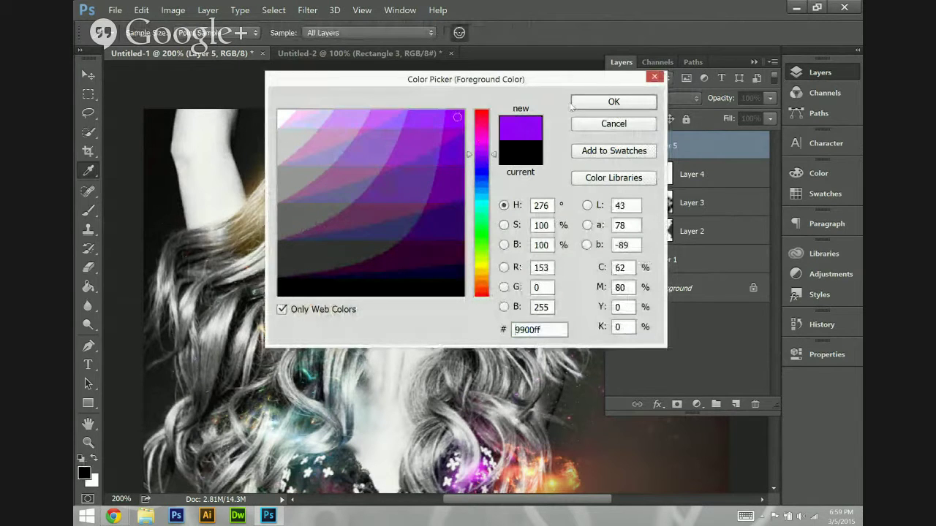
pyautogui.click(613, 102)
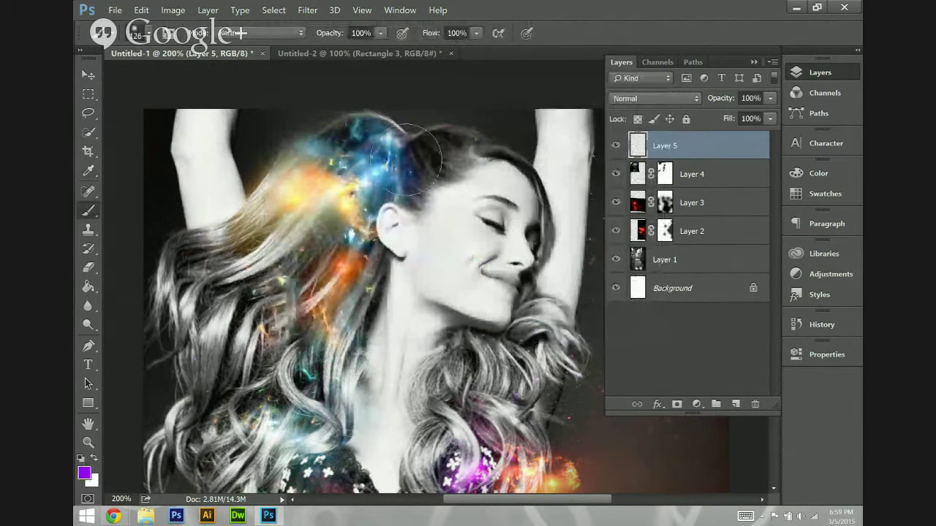
# Brush purple over the blue hair area above the ear and set the layer's blending to Color at 48% opacity.
pyautogui.moveTo(307, 135)
pyautogui.mouseDown()
pyautogui.moveTo(358, 140)
pyautogui.moveTo(388, 128)
pyautogui.moveTo(398, 150)
pyautogui.moveTo(365, 215)
pyautogui.moveTo(369, 249)
pyautogui.mouseUp()
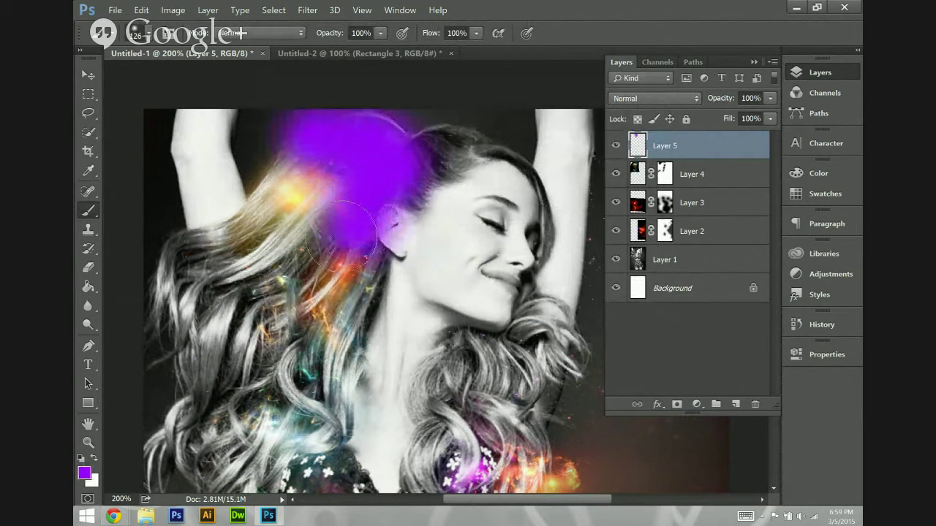
pyautogui.click(653, 100)
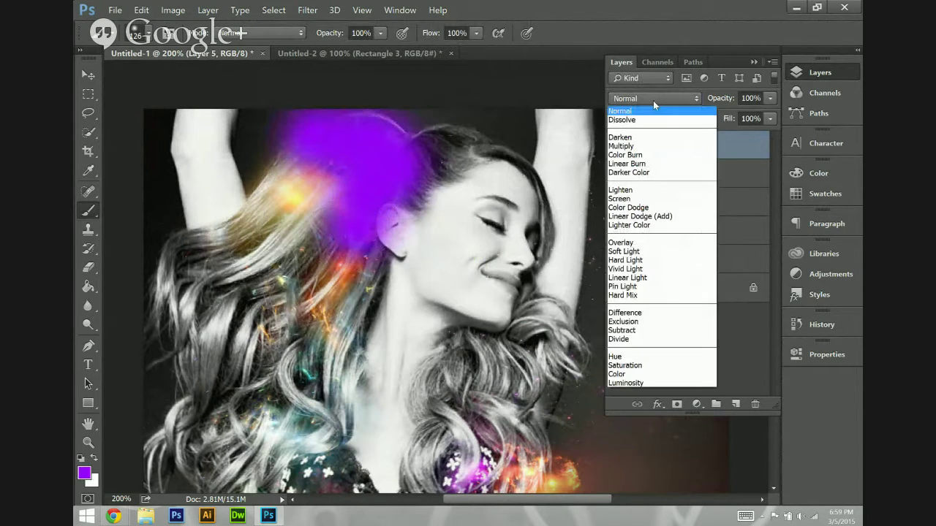
pyautogui.click(641, 373)
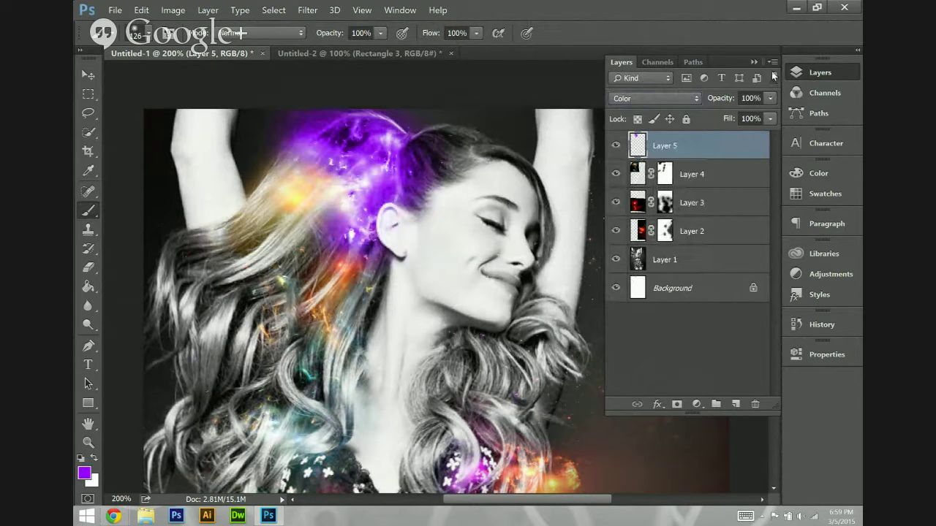
pyautogui.click(769, 98)
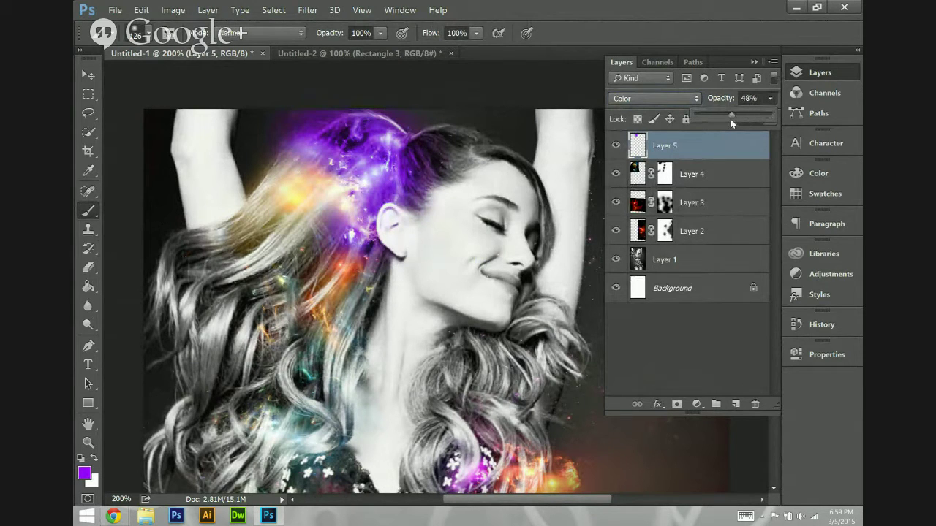
pyautogui.click(673, 400)
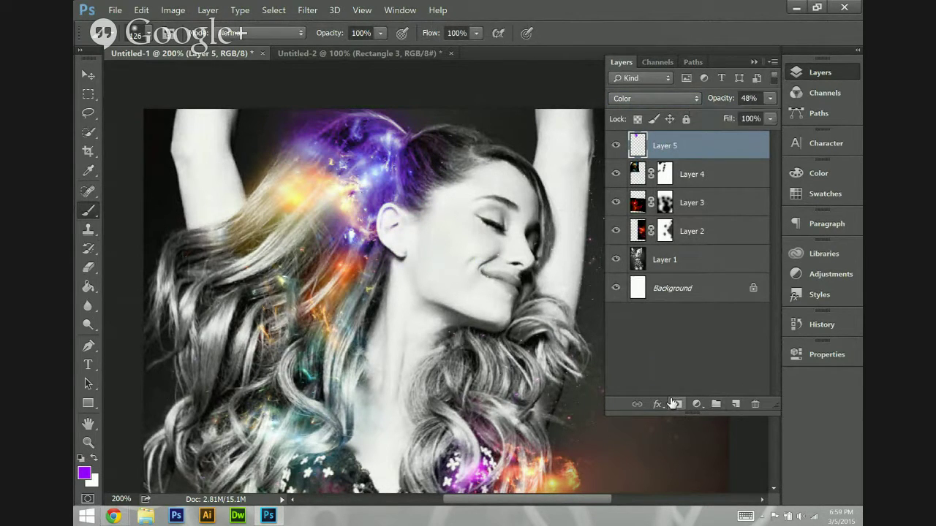
# Mask out the purple around the outside of the hair on Layer 5 and set the layer's opacity to 60%.
pyautogui.click(676, 403)
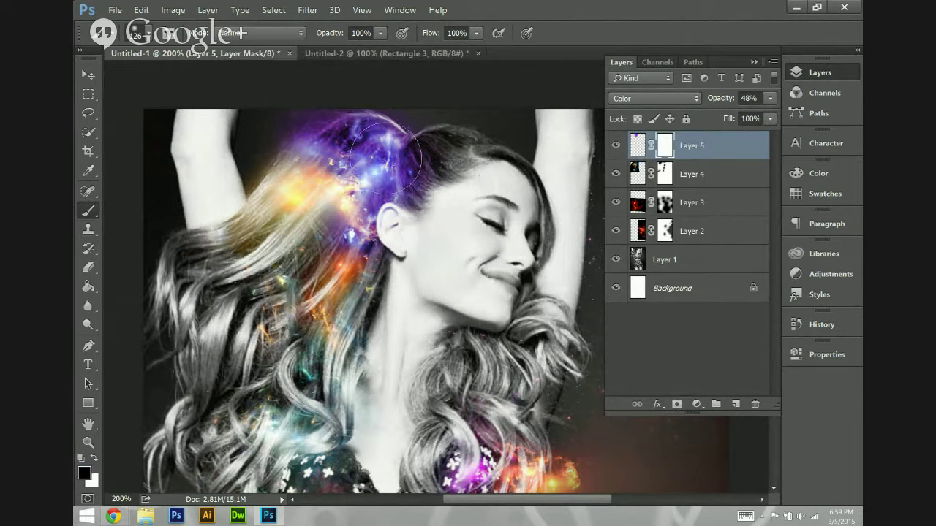
pyautogui.moveTo(303, 94)
pyautogui.mouseDown()
pyautogui.moveTo(313, 87)
pyautogui.moveTo(334, 107)
pyautogui.moveTo(386, 97)
pyautogui.moveTo(441, 142)
pyautogui.moveTo(483, 119)
pyautogui.mouseUp()
pyautogui.scroll(-3, 483, 118)
pyautogui.click(770, 118)
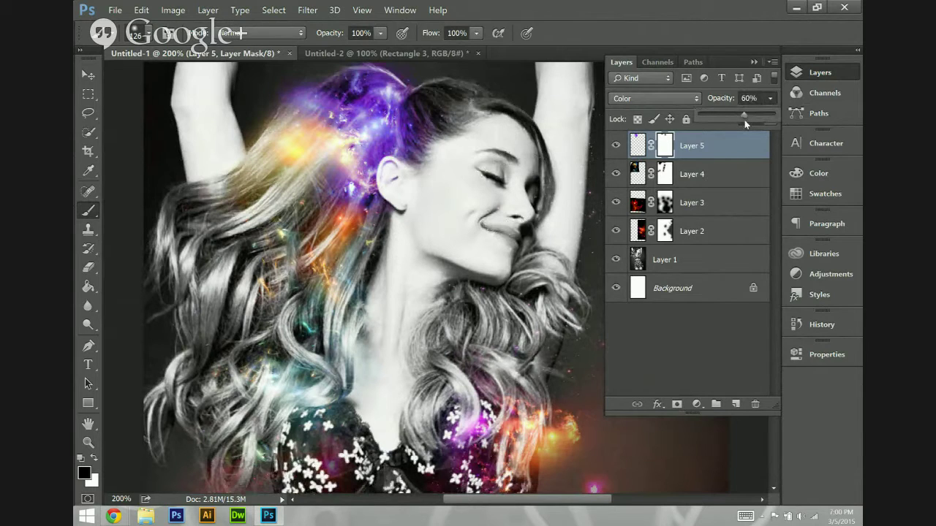
pyautogui.click(439, 117)
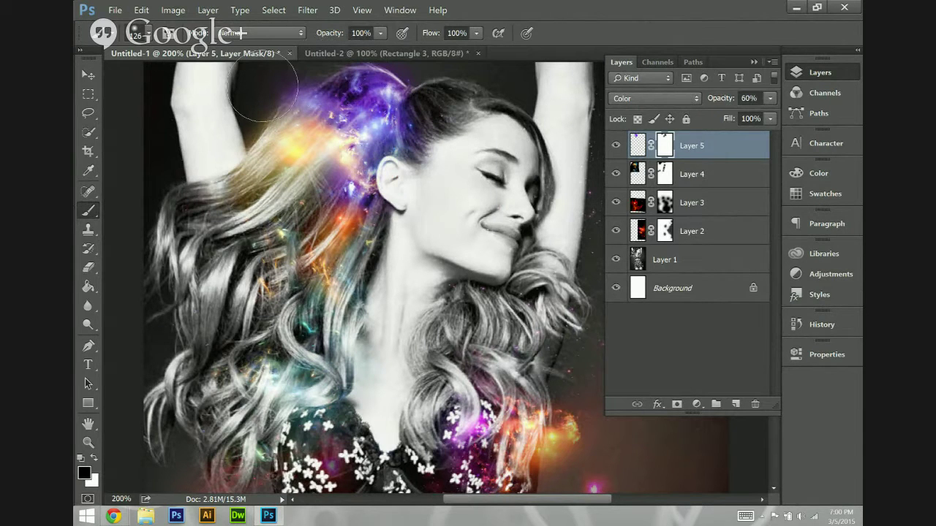
pyautogui.scroll(-5, 183, 164)
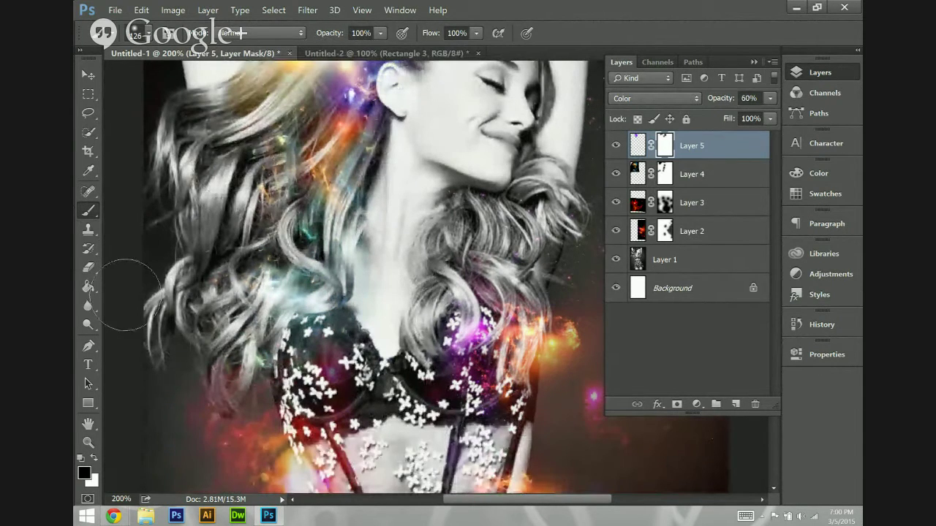
pyautogui.scroll(3, 198, 357)
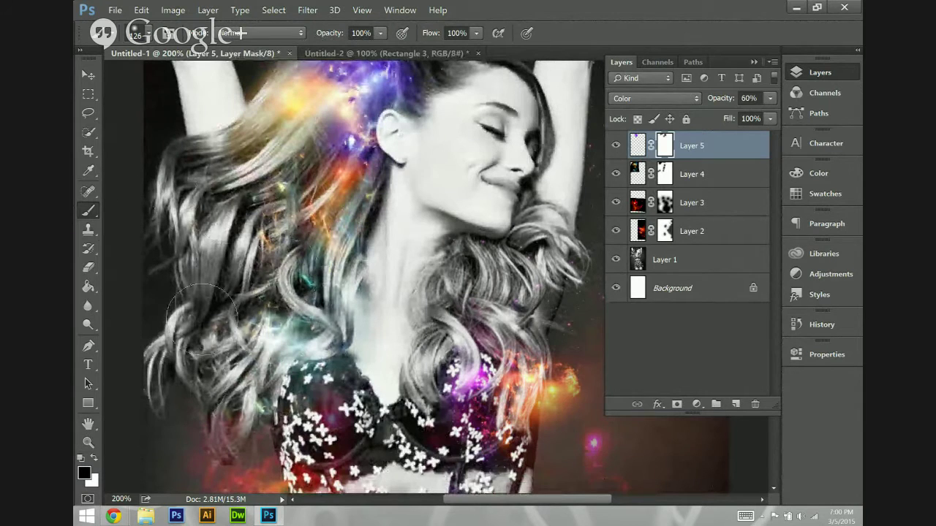
pyautogui.scroll(5, 201, 321)
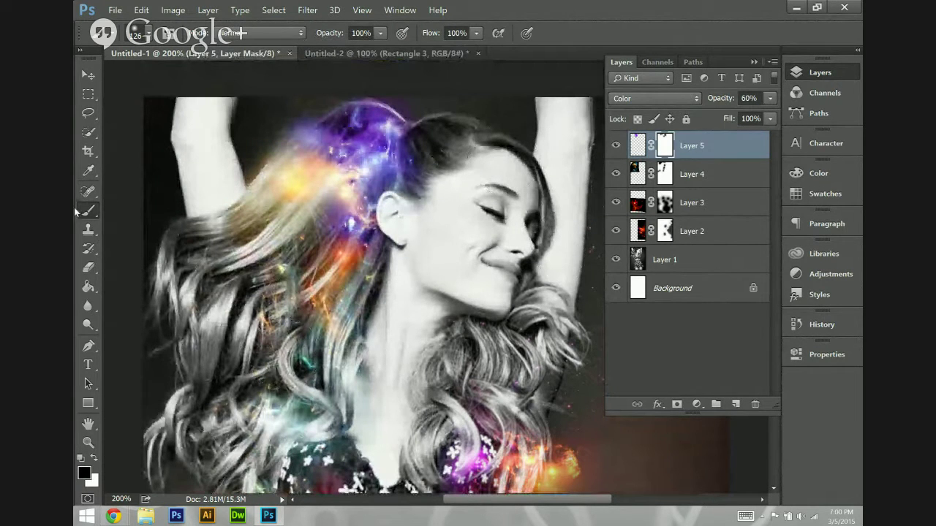
# Shift the hue of Layer 5's purple paint by +20 with a Hue/Saturation adjustment.
pyautogui.click(637, 145)
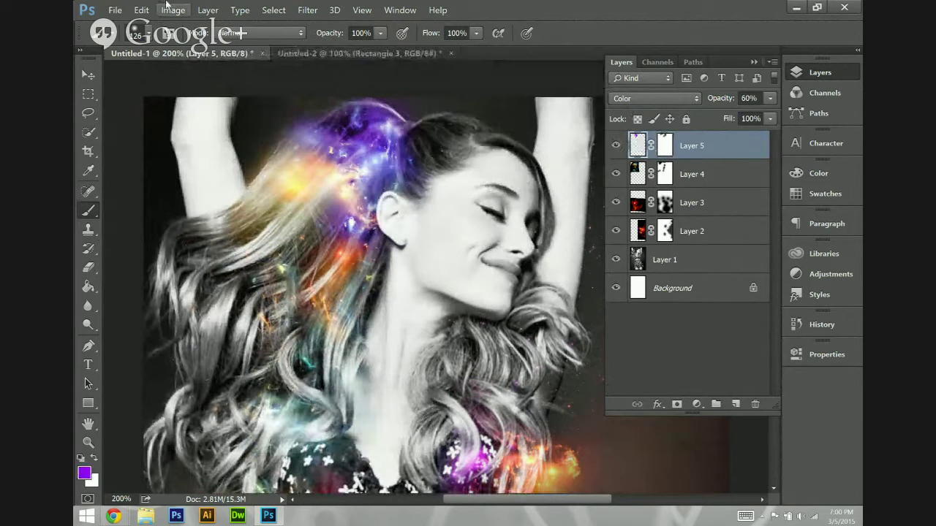
pyautogui.click(171, 9)
pyautogui.moveTo(183, 38)
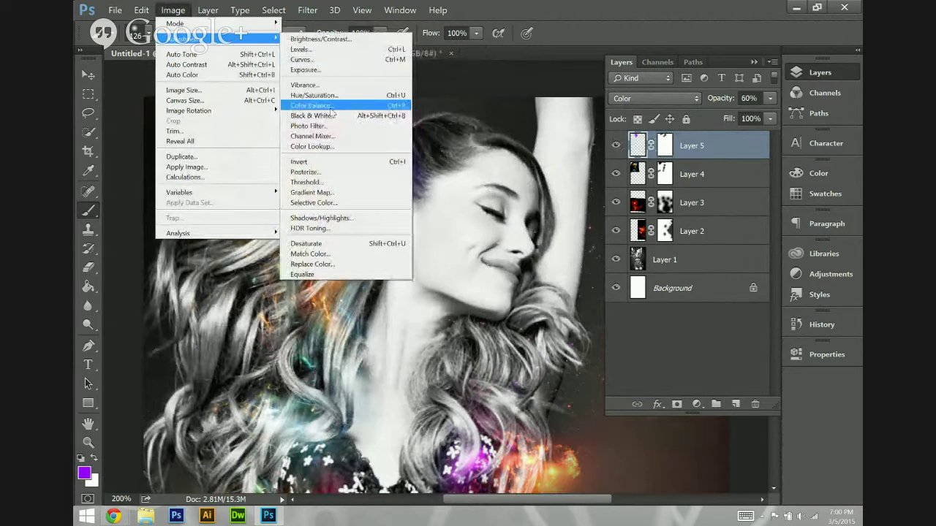
pyautogui.click(314, 95)
pyautogui.moveTo(650, 174); pyautogui.dragTo(664, 175)
pyautogui.click(664, 175)
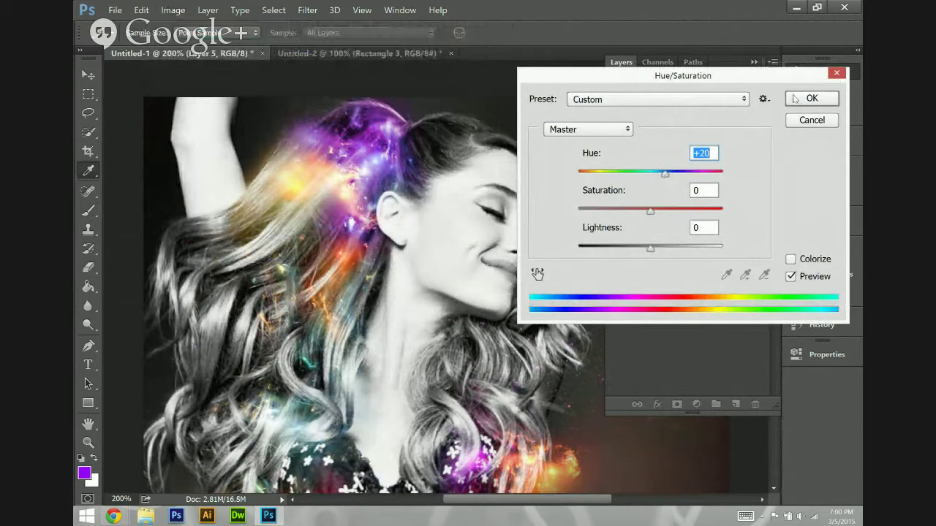
pyautogui.click(795, 98)
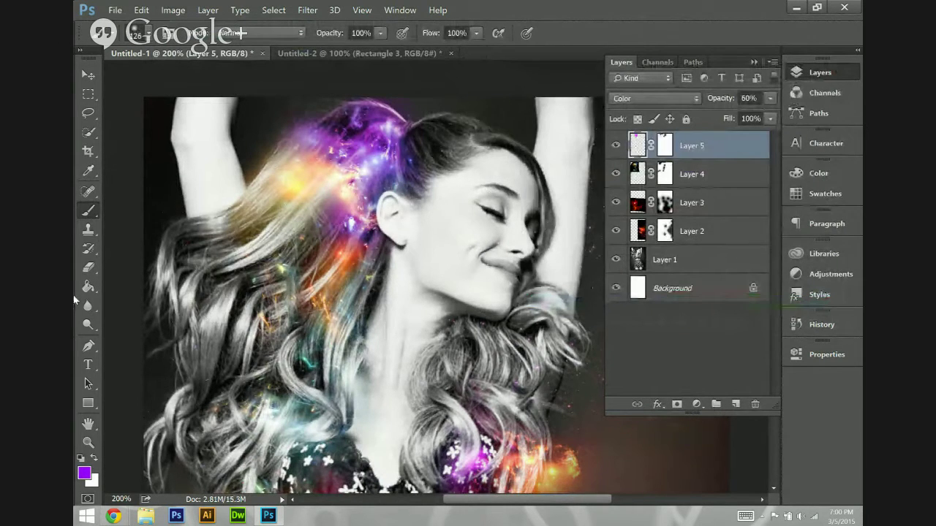
# Set Layer 4's opacity to 75%.
pyautogui.hotkey('ctrl', '-')
pyautogui.hotkey('ctrl', '-')
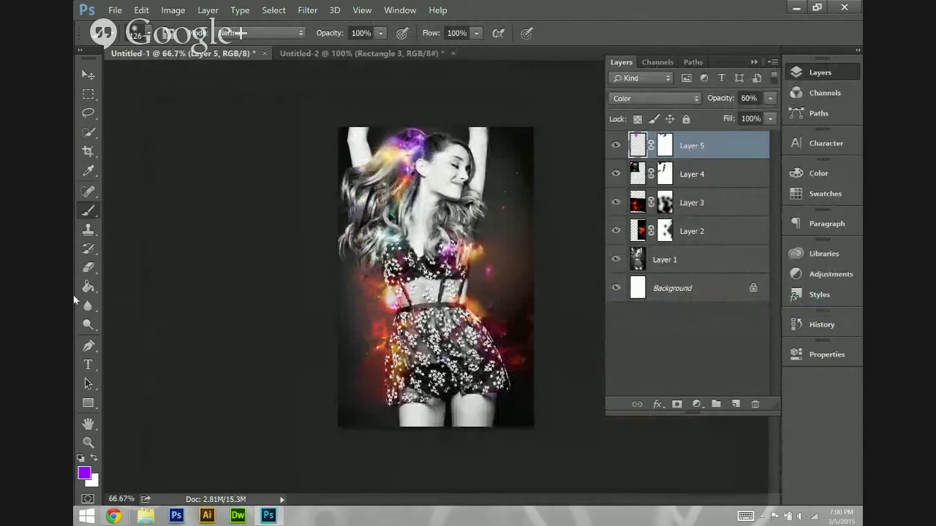
pyautogui.click(708, 174)
pyautogui.click(769, 98)
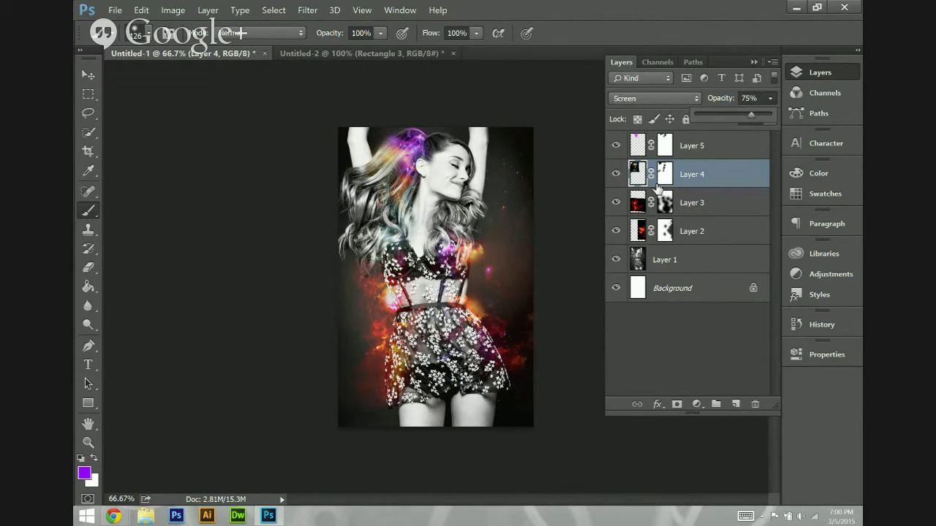
# Inspect the blended colours in the hair and dress up close and at 100%.
pyautogui.click(716, 147)
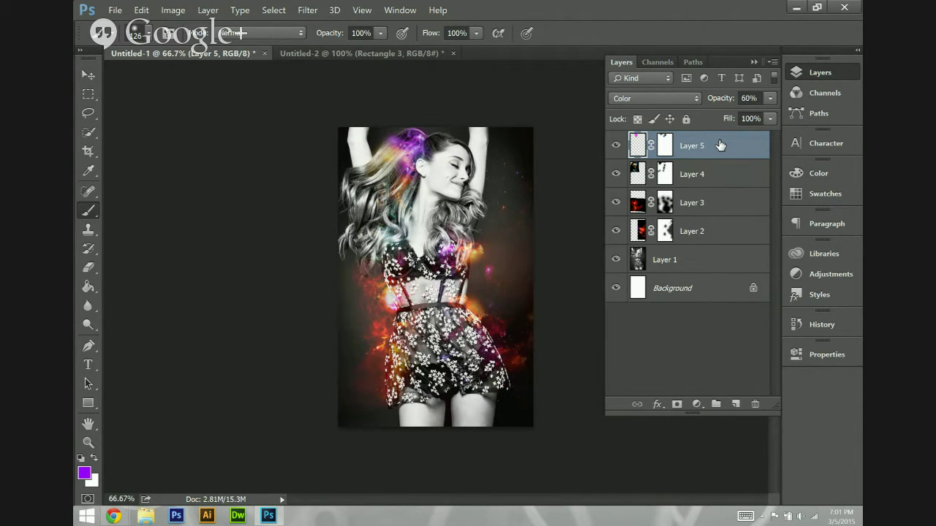
pyautogui.hotkey('ctrl', '+')
pyautogui.hotkey('ctrl', '+')
pyautogui.hotkey('ctrl', '+')
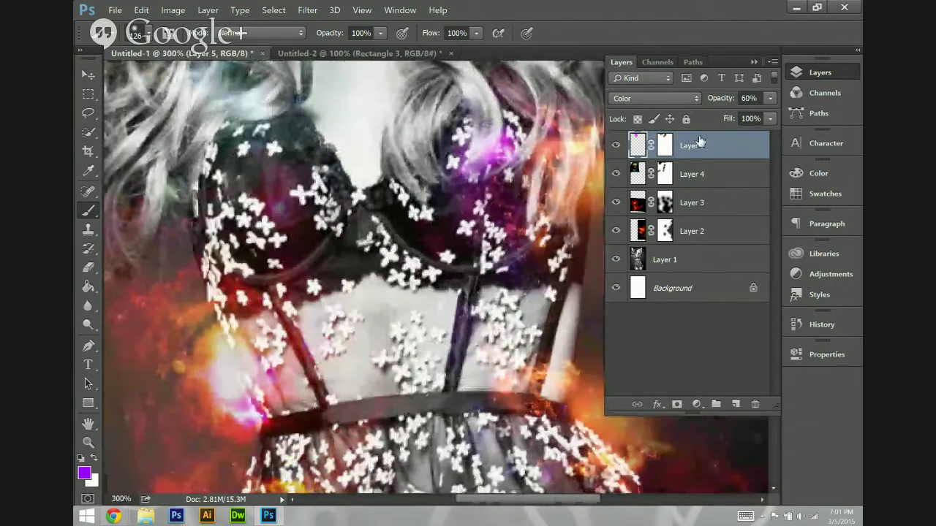
pyautogui.scroll(5, 465, 276)
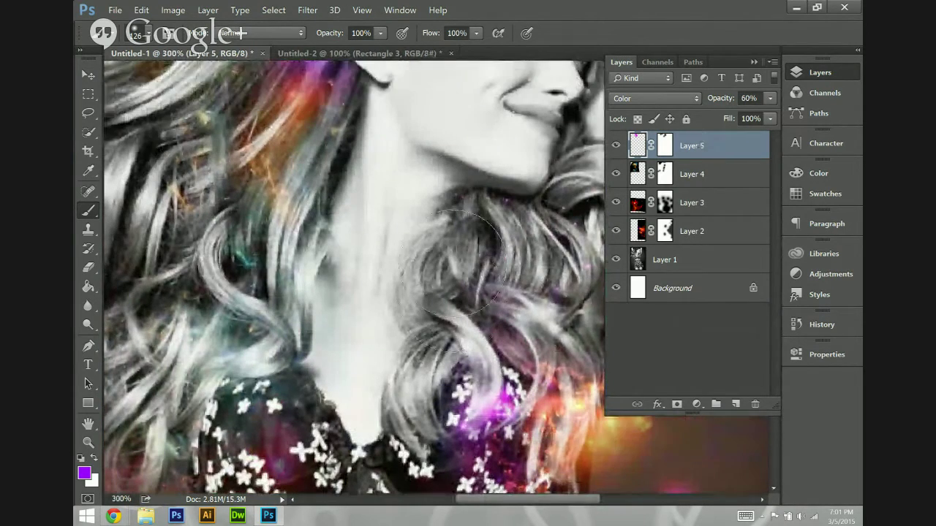
pyautogui.moveTo(316, 267)
pyautogui.mouseDown()
pyautogui.moveTo(497, 260)
pyautogui.moveTo(506, 439)
pyautogui.moveTo(525, 417)
pyautogui.mouseUp()
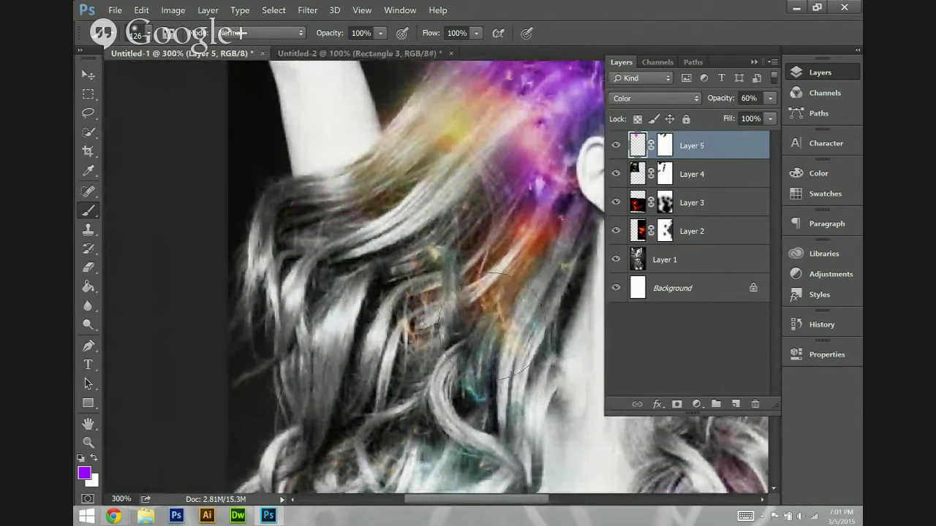
pyautogui.hotkey('ctrl', '1')
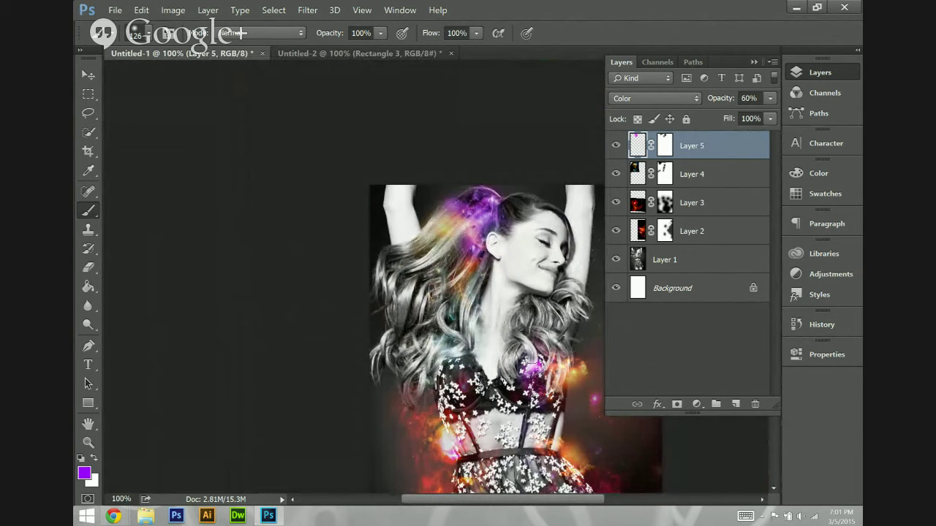
pyautogui.scroll(-3, 528, 328)
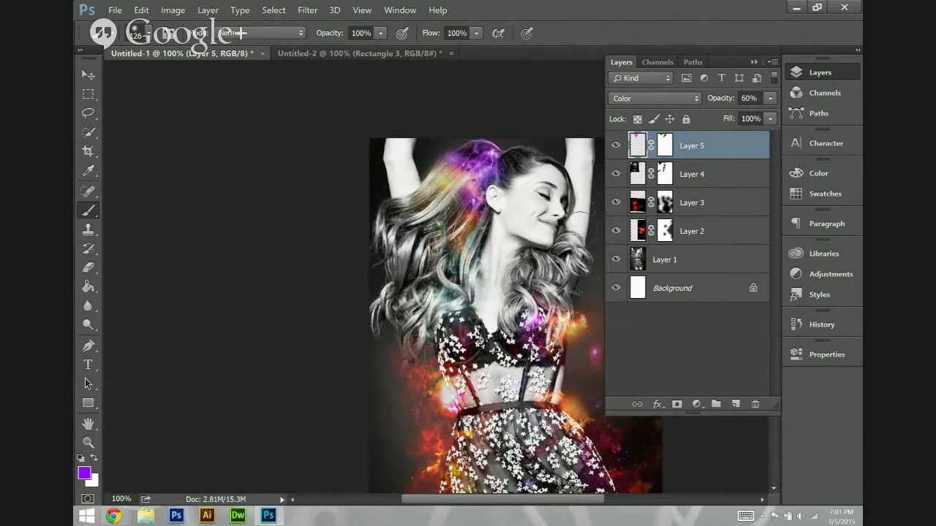
# Mask out Layer 2's galaxy texture over the lower curls and the bust of the dress.
pyautogui.click(701, 239)
pyautogui.click(666, 237)
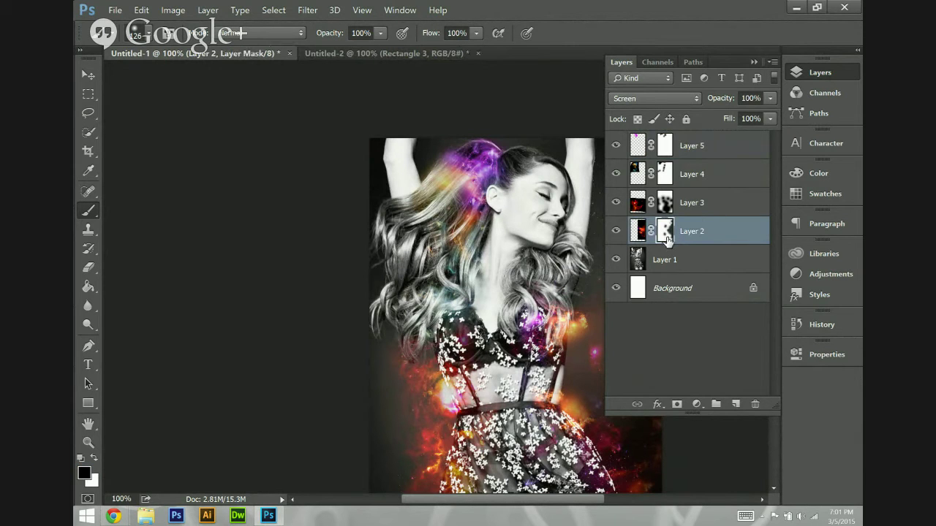
pyautogui.moveTo(552, 314)
pyautogui.mouseDown()
pyautogui.moveTo(530, 344)
pyautogui.moveTo(539, 330)
pyautogui.moveTo(526, 336)
pyautogui.moveTo(449, 299)
pyautogui.mouseUp()
pyautogui.scroll(-2, 450, 322)
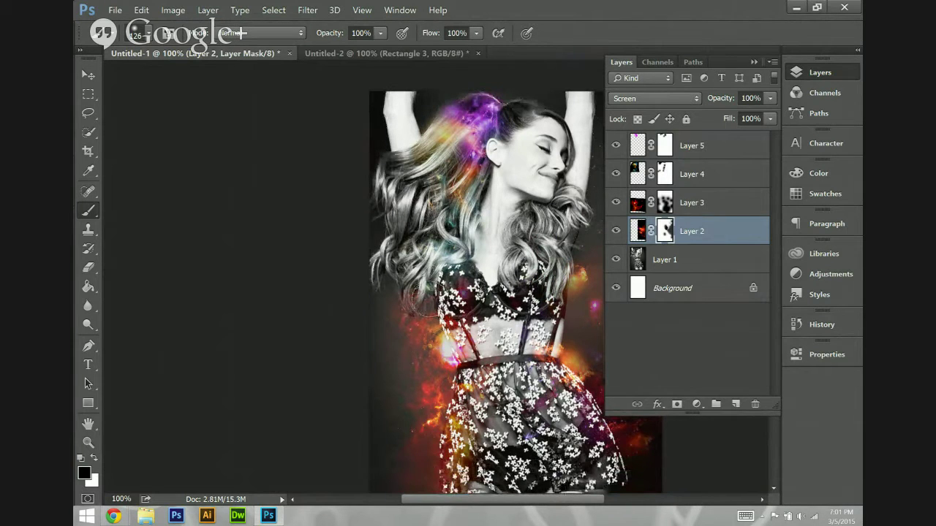
# Create a new empty layer and move it above Layer 5 to the top of the stack.
pyautogui.click(665, 204)
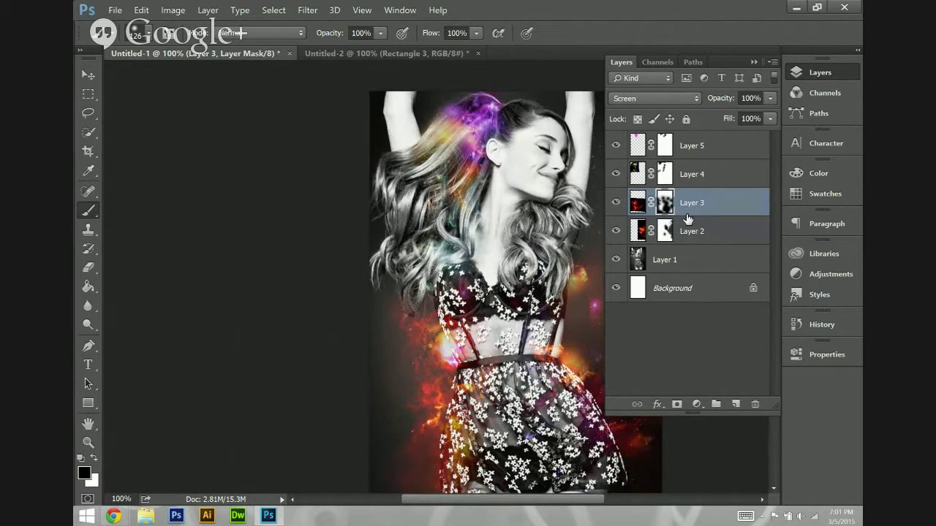
pyautogui.click(633, 183)
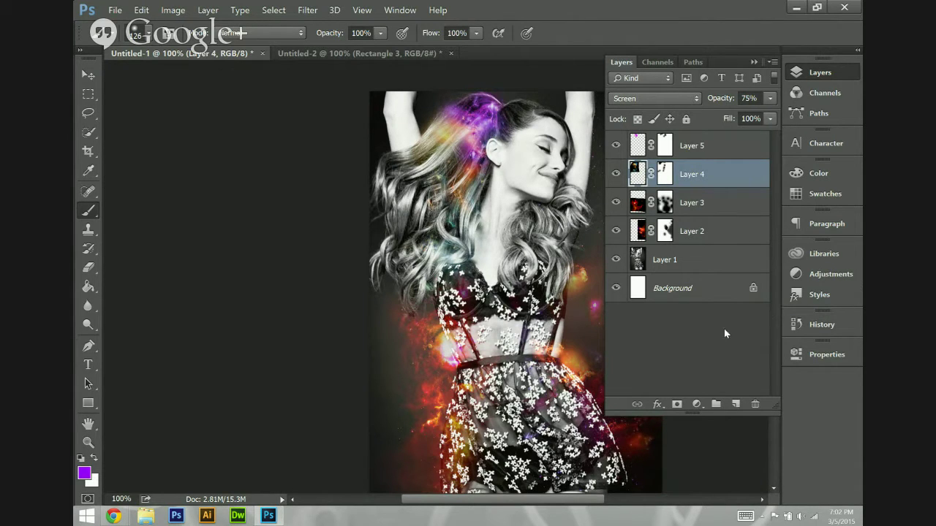
pyautogui.click(735, 403)
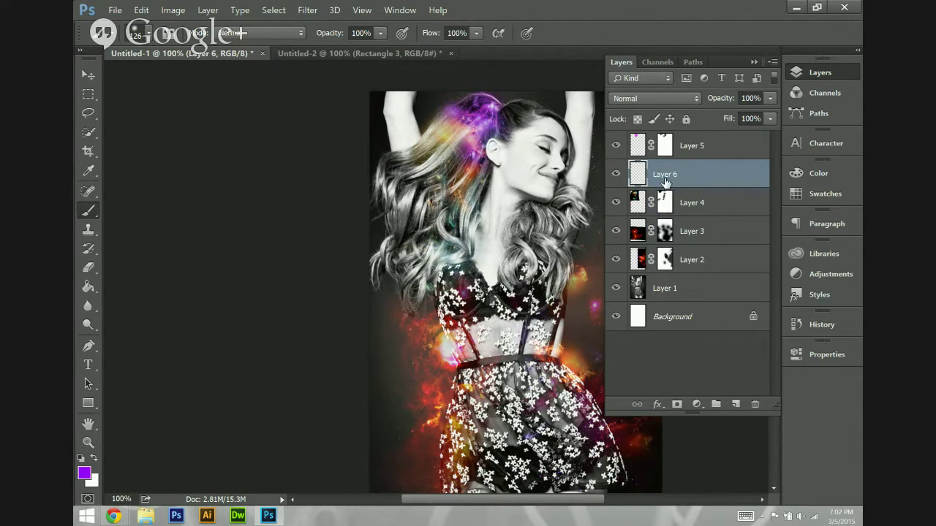
pyautogui.moveTo(676, 176); pyautogui.dragTo(689, 140)
# Group Layer 5 and Layer 4 into a new group named Nebula 3.
pyautogui.click(716, 174)
pyautogui.keyDown('shift'); pyautogui.click(720, 204); pyautogui.keyUp('shift')
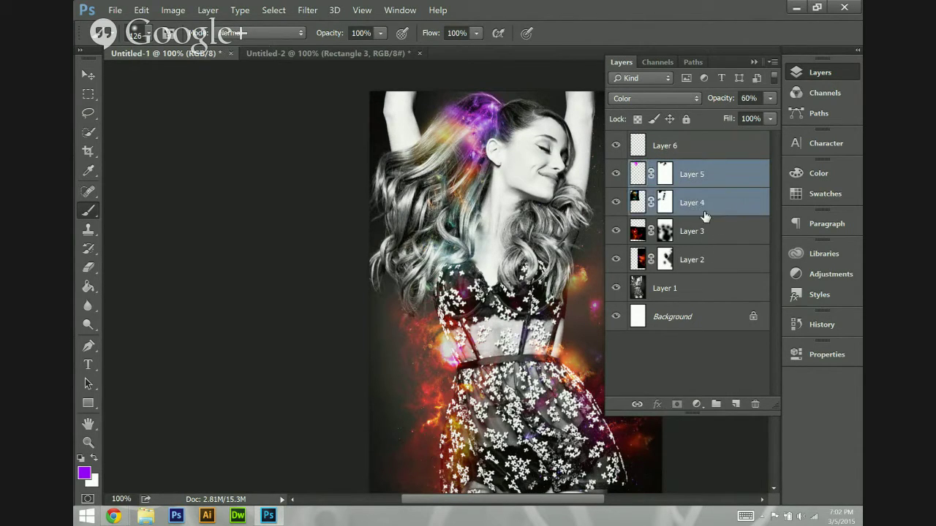
pyautogui.click(775, 67)
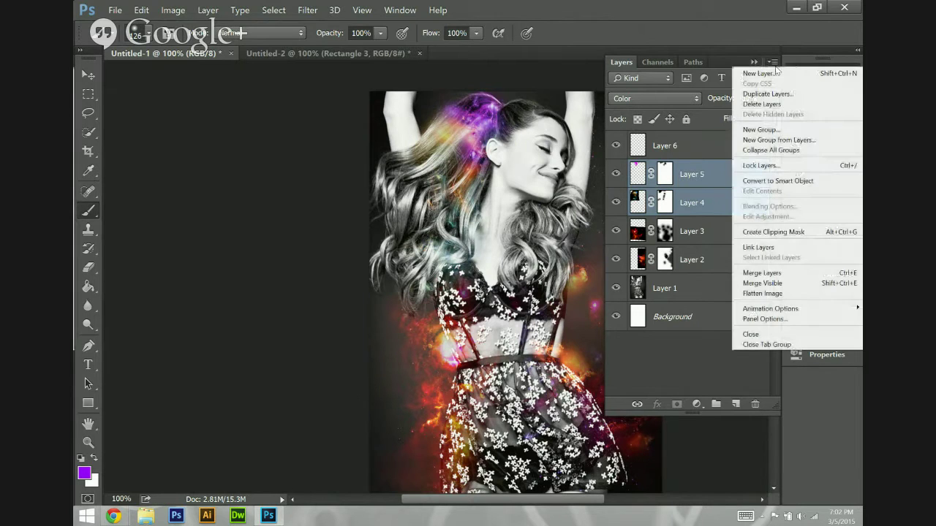
pyautogui.click(804, 143)
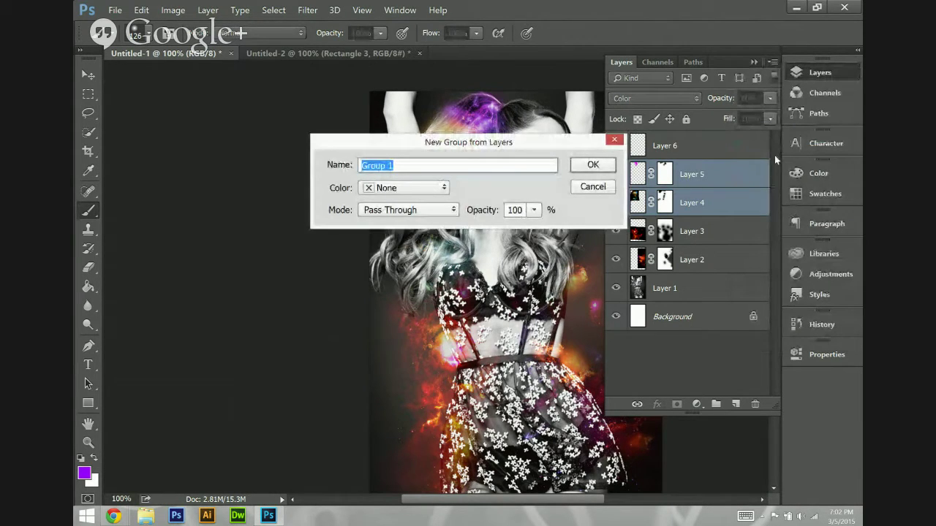
pyautogui.write('Nebula 3')
pyautogui.press('Return')
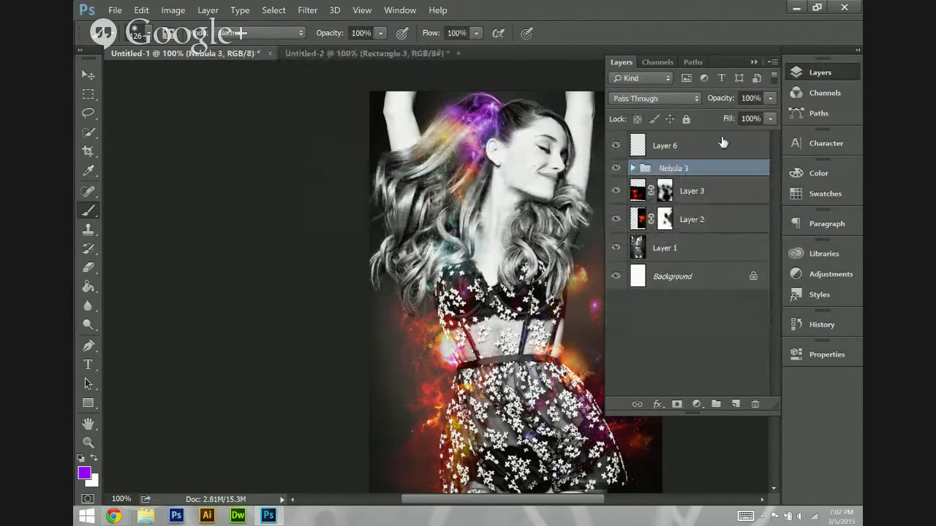
# Lock the Nebula 3 group and Layers 3, 2 and 1 completely.
pyautogui.click(685, 119)
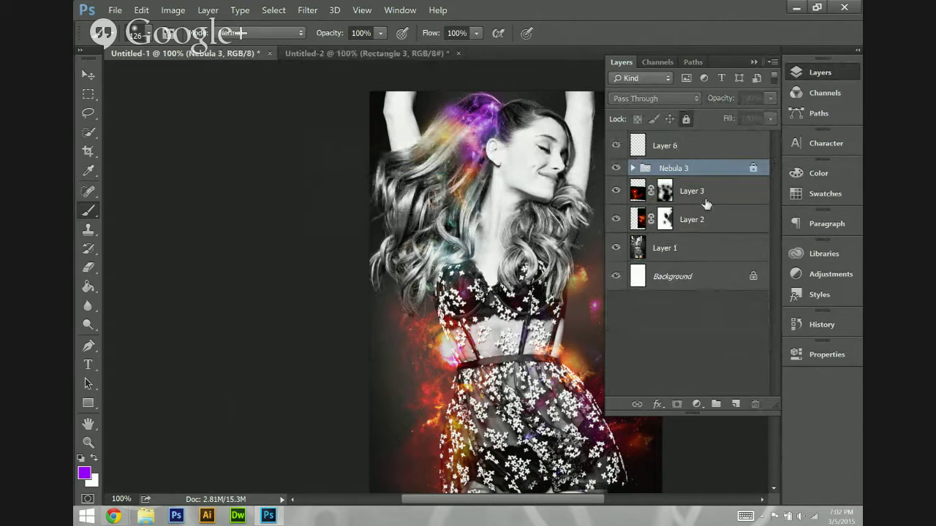
pyautogui.click(736, 190)
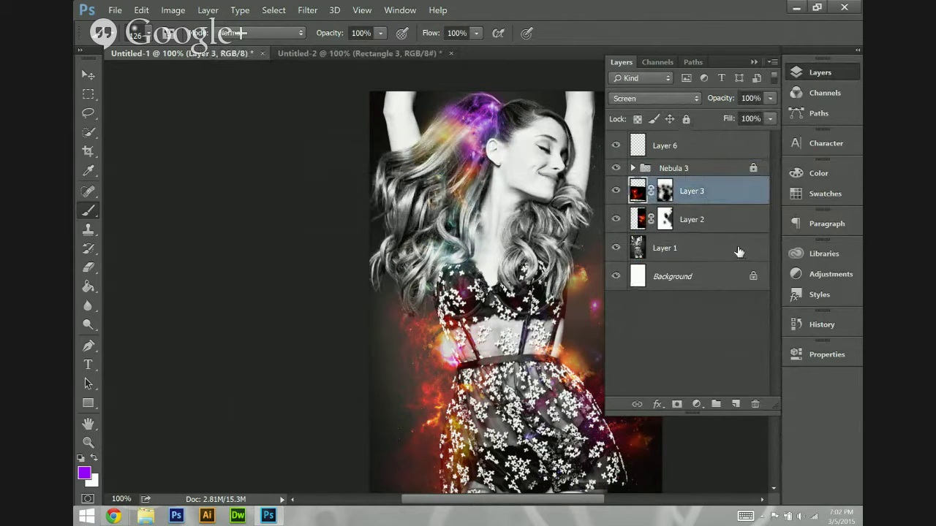
pyautogui.keyDown('shift'); pyautogui.click(737, 248); pyautogui.keyUp('shift')
pyautogui.click(685, 119)
# Brush web-safe purple #cc00ff on Layer 6 over the long curls behind the ear and left of the neck.
pyautogui.click(696, 150)
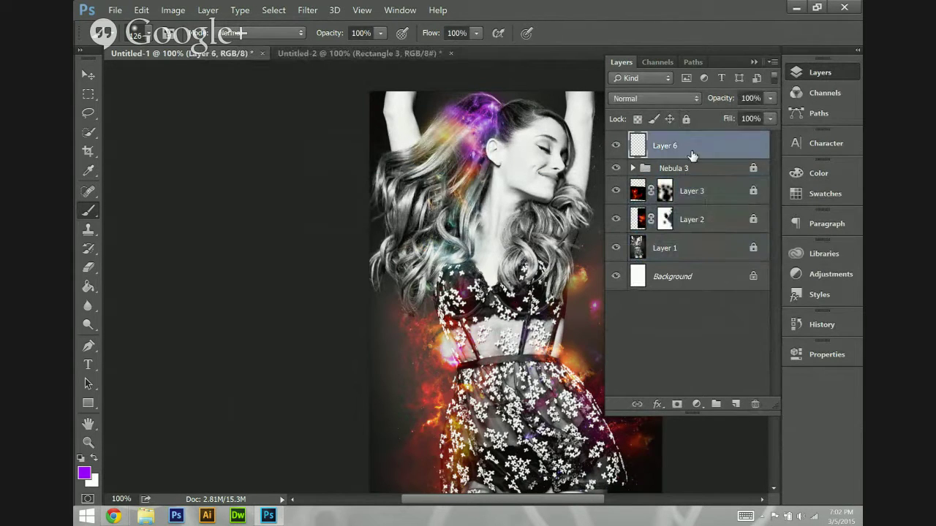
pyautogui.scroll(1, 430, 181)
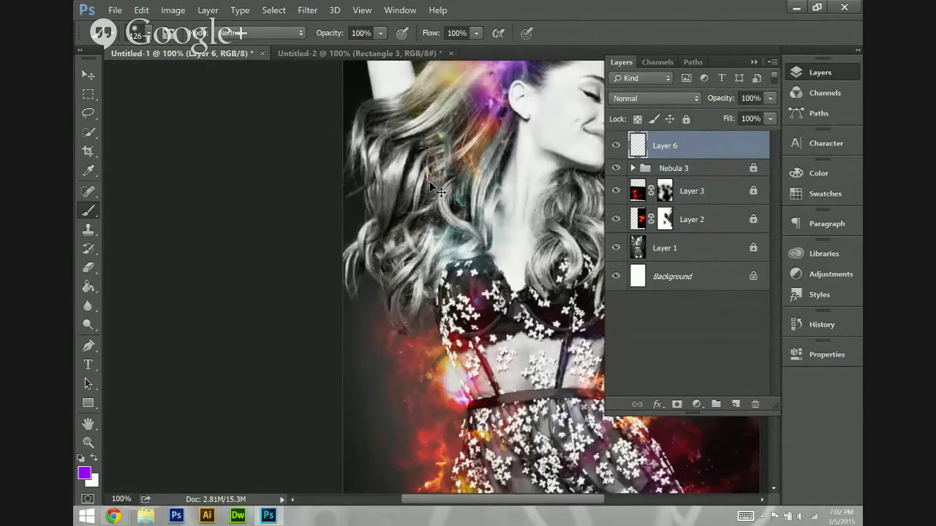
pyautogui.scroll(2, 420, 180)
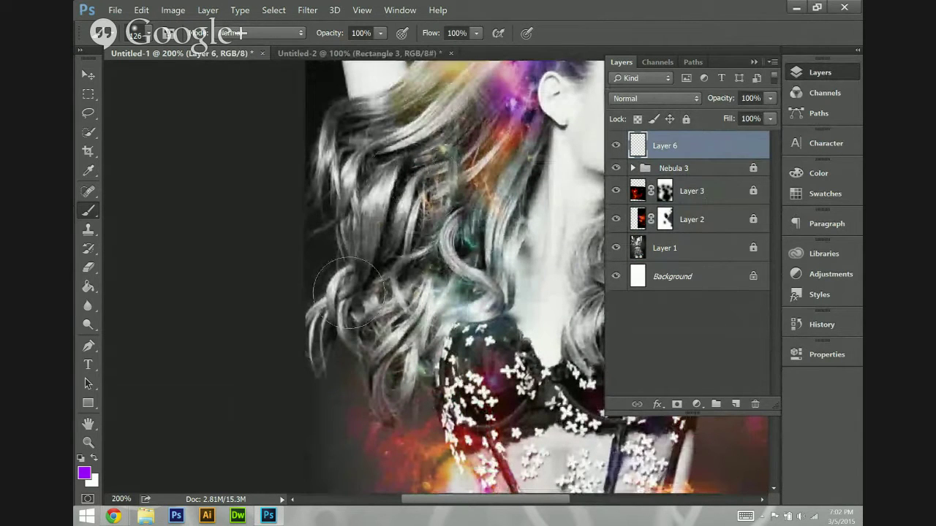
pyautogui.click(83, 473)
pyautogui.click(482, 150)
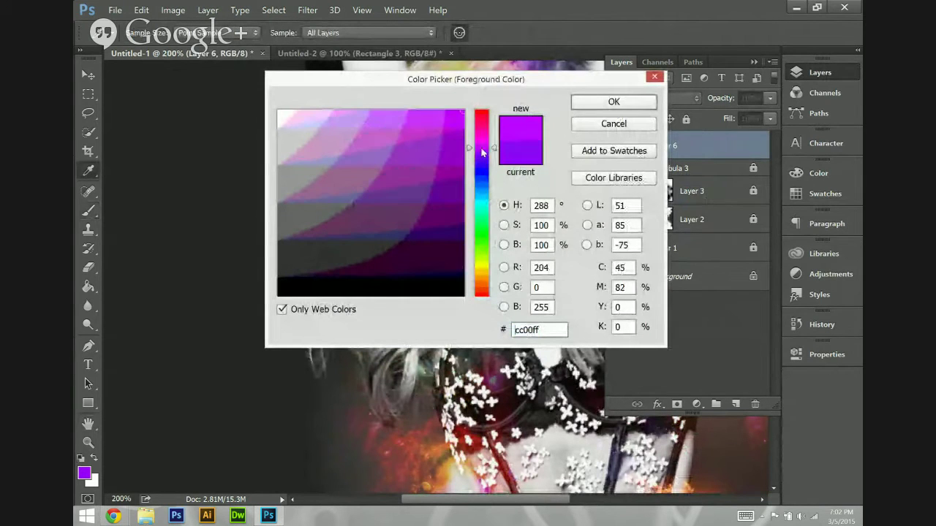
pyautogui.click(612, 102)
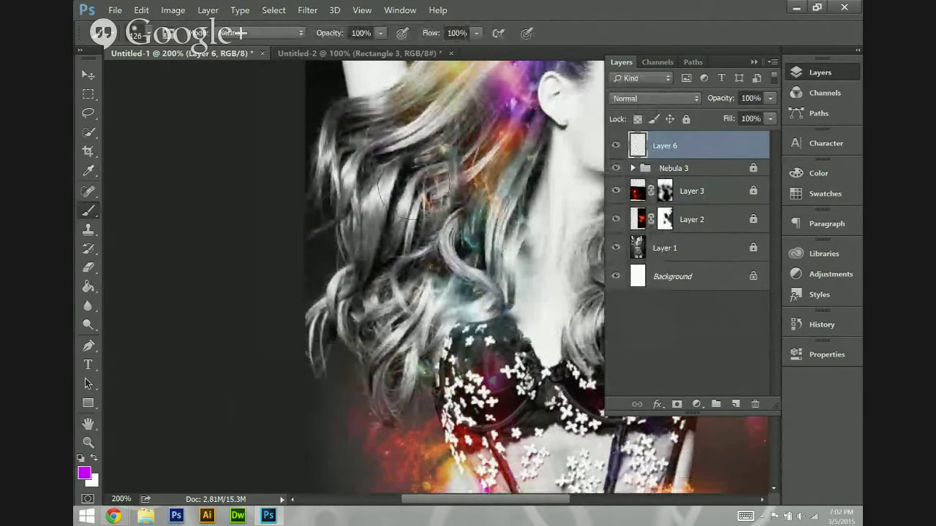
pyautogui.moveTo(344, 146)
pyautogui.mouseDown()
pyautogui.moveTo(361, 249)
pyautogui.moveTo(325, 326)
pyautogui.moveTo(347, 341)
pyautogui.moveTo(365, 333)
pyautogui.moveTo(370, 289)
pyautogui.moveTo(376, 349)
pyautogui.moveTo(393, 356)
pyautogui.moveTo(391, 369)
pyautogui.moveTo(410, 324)
pyautogui.moveTo(451, 307)
pyautogui.moveTo(444, 310)
pyautogui.moveTo(466, 285)
pyautogui.moveTo(418, 307)
pyautogui.moveTo(481, 257)
pyautogui.mouseUp()
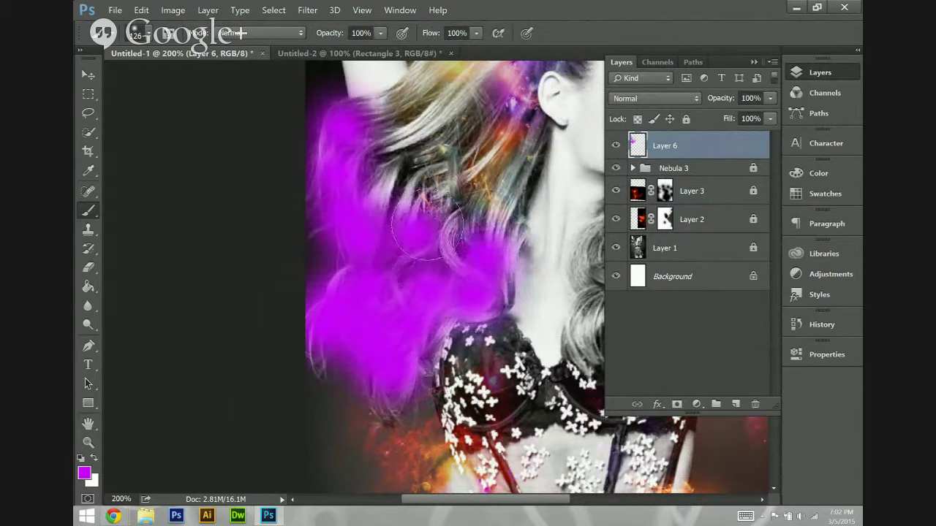
# Set Layer 6's blending mode to Color.
pyautogui.click(674, 98)
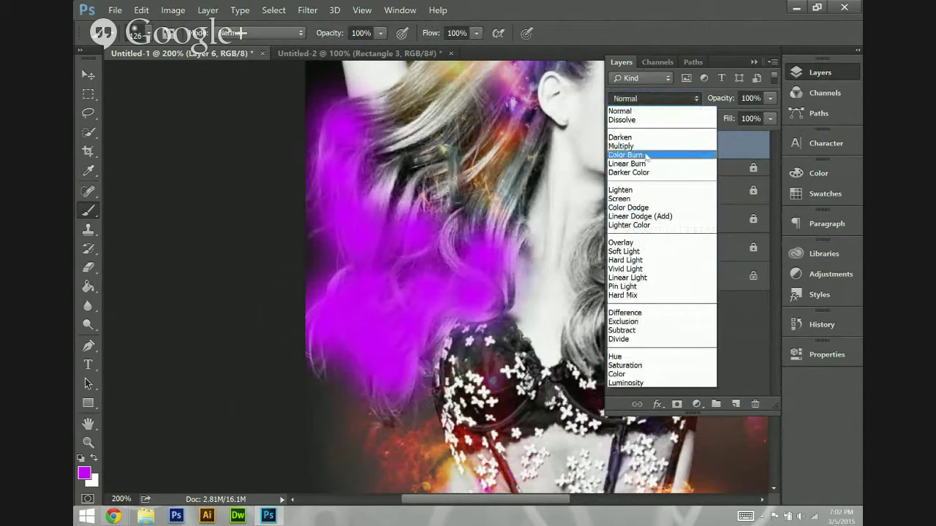
pyautogui.click(649, 374)
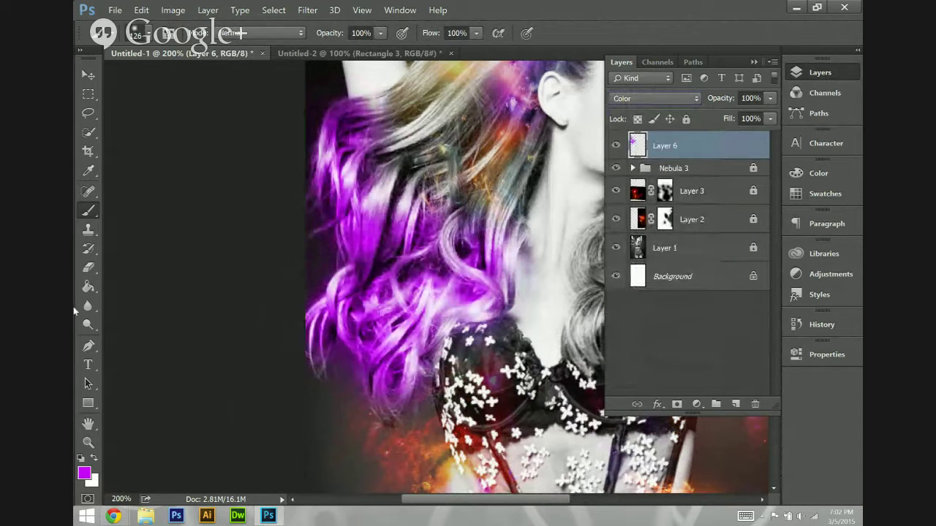
pyautogui.hotkey('ctrl', '-')
pyautogui.hotkey('ctrl', '-')
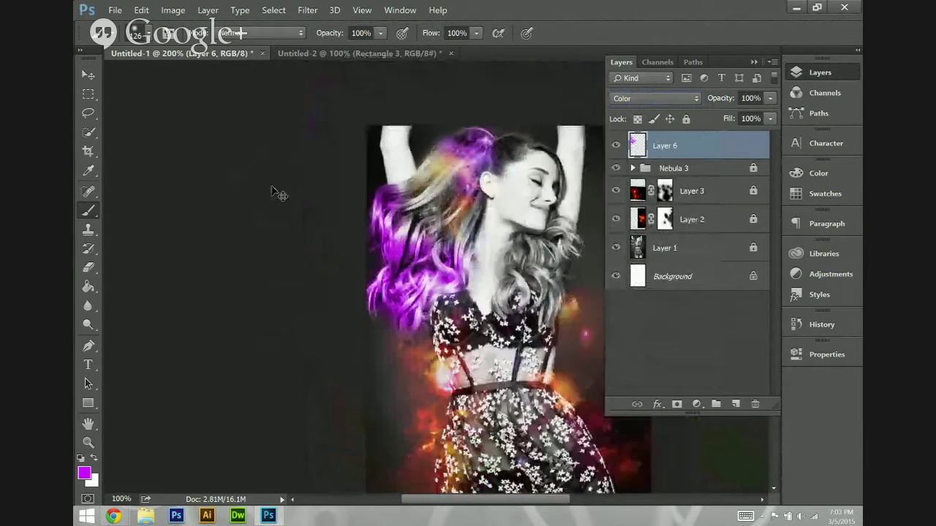
# Brush the same purple on Layer 6 over the curls right of the neck and beside the chin.
pyautogui.hotkey('ctrl', '+')
pyautogui.hotkey('ctrl', '+')
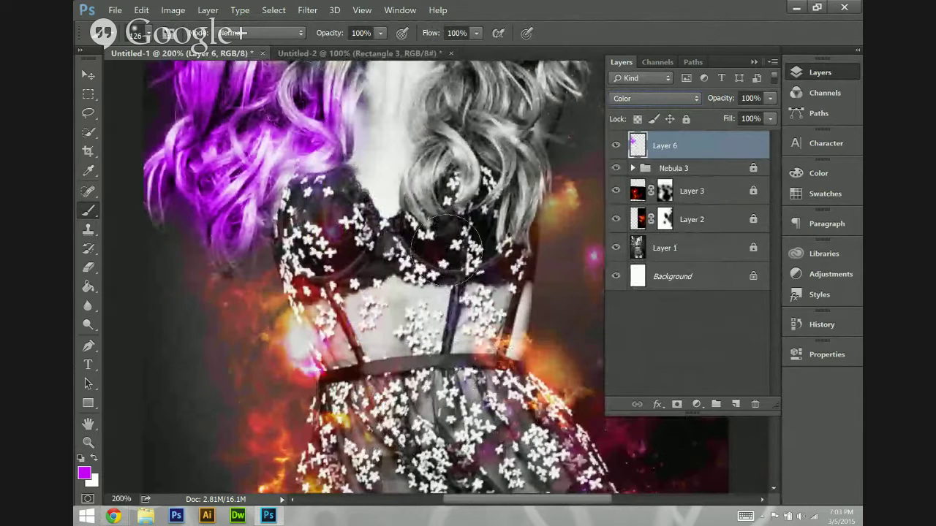
pyautogui.moveTo(447, 244)
pyautogui.mouseDown()
pyautogui.moveTo(410, 175)
pyautogui.moveTo(401, 183)
pyautogui.moveTo(468, 142)
pyautogui.moveTo(462, 183)
pyautogui.moveTo(512, 249)
pyautogui.moveTo(548, 109)
pyautogui.mouseUp()
pyautogui.scroll(2, 539, 160)
pyautogui.moveTo(539, 160)
pyautogui.mouseDown()
pyautogui.moveTo(554, 168)
pyautogui.moveTo(581, 113)
pyautogui.moveTo(559, 81)
pyautogui.moveTo(590, 182)
pyautogui.mouseUp()
pyautogui.scroll(4, 589, 183)
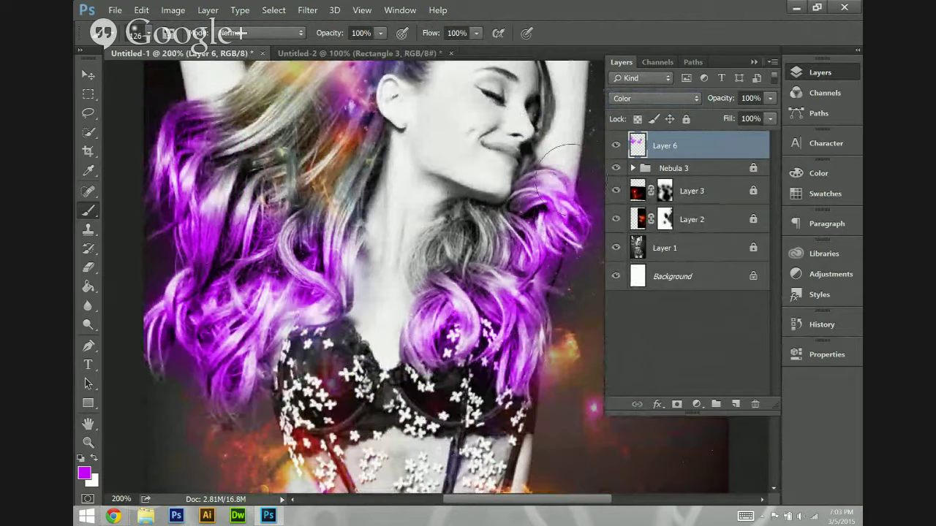
pyautogui.hotkey('ctrl', '-')
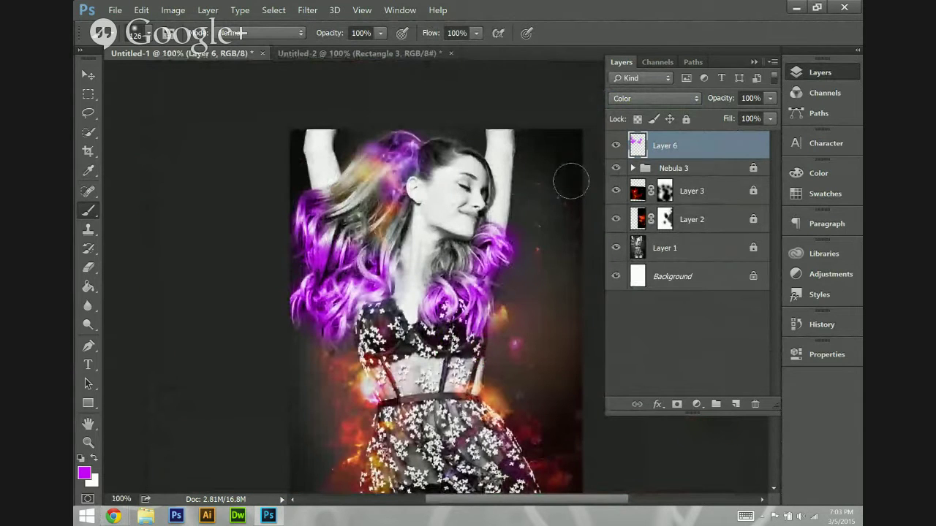
# Lower Layer 6's opacity to 40%.
pyautogui.scroll(-2, 553, 258)
pyautogui.click(758, 99)
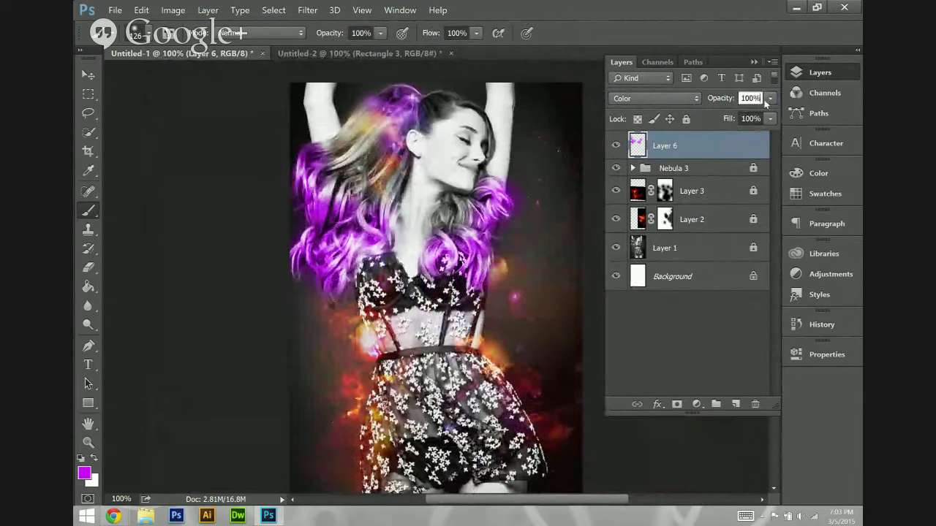
pyautogui.press('Return')
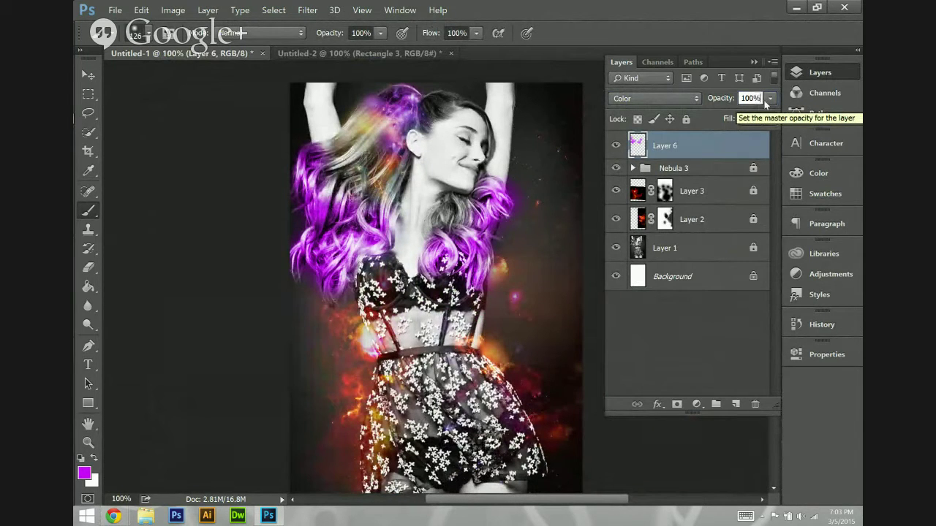
pyautogui.click(767, 100)
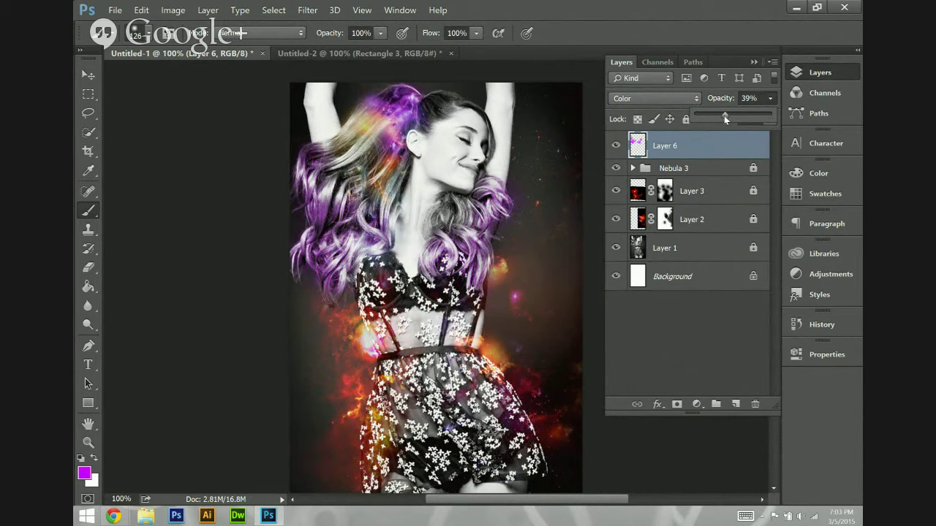
pyautogui.moveTo(724, 116); pyautogui.dragTo(725, 143)
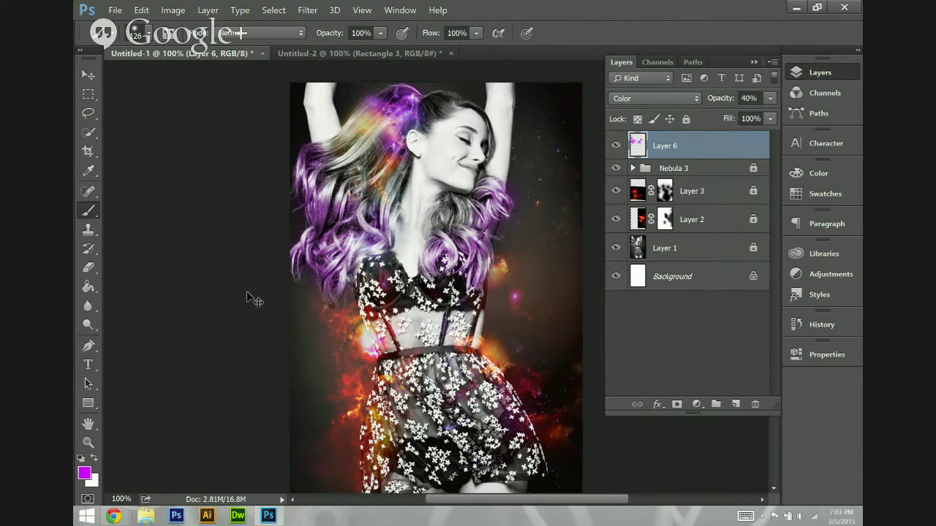
# Add a layer mask to Layer 6 and brush black on it to hide purple spill around the curls right of the neck.
pyautogui.hotkey('ctrl', '+')
pyautogui.hotkey('ctrl', '+')
pyautogui.scroll(2, 354, 278)
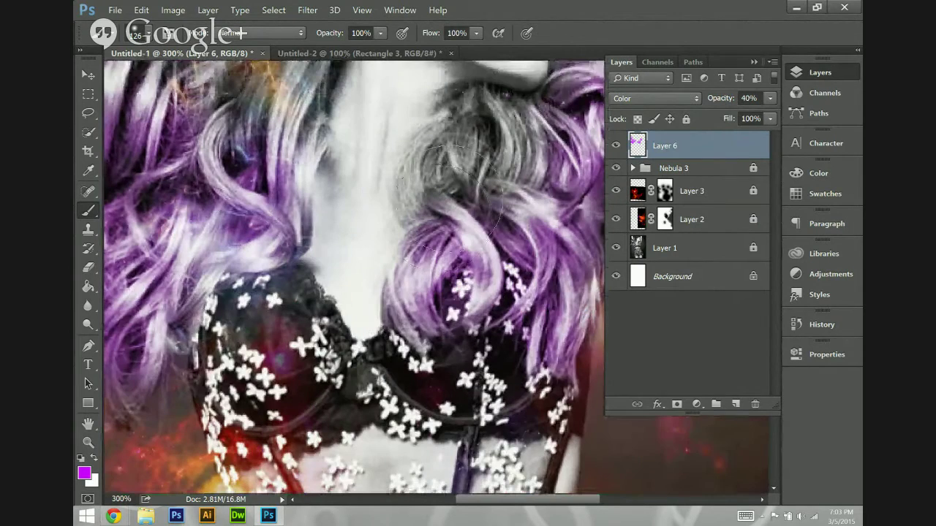
pyautogui.moveTo(589, 503); pyautogui.dragTo(616, 503)
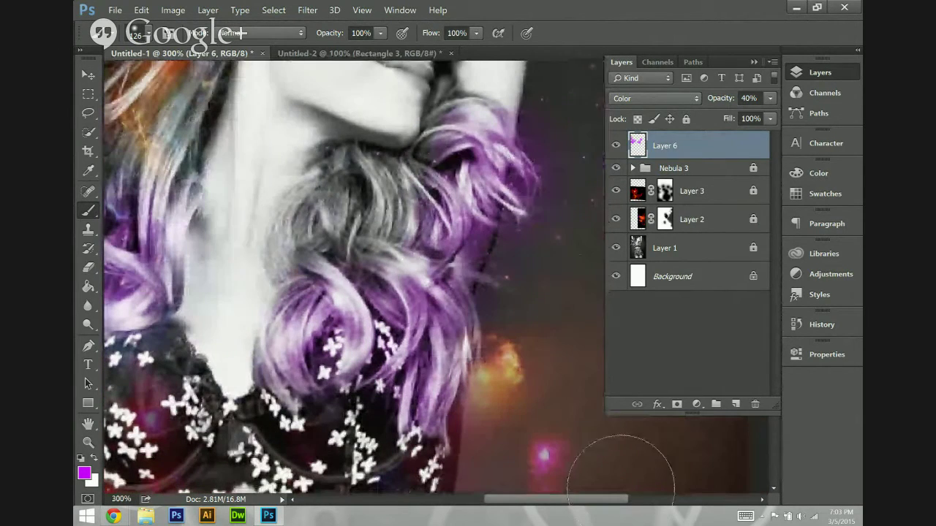
pyautogui.click(677, 405)
pyautogui.press('d')
pyautogui.moveTo(292, 417)
pyautogui.mouseDown()
pyautogui.moveTo(296, 409)
pyautogui.moveTo(343, 431)
pyautogui.mouseUp()
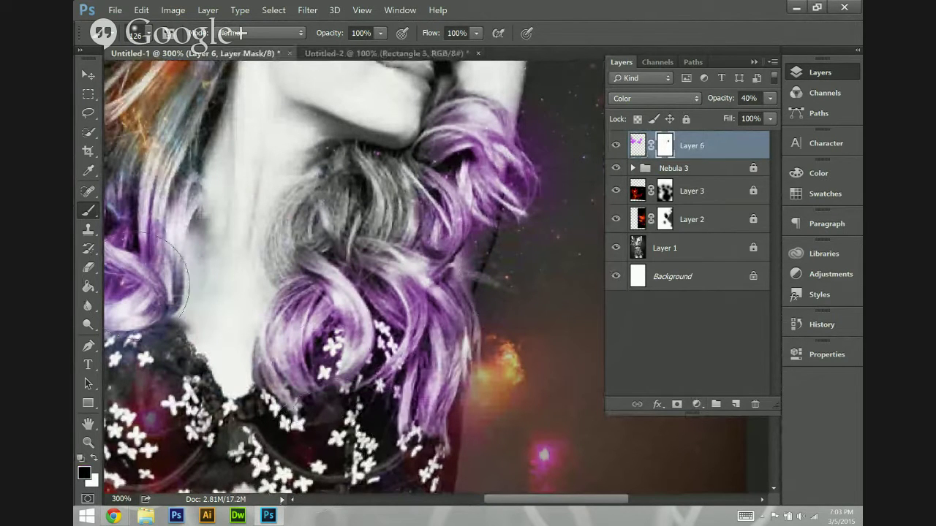
# Mask out the remaining spill beside the arm with a 91 px brush and over the bodice flowers inside the curls at 61 px.
pyautogui.click(138, 35)
pyautogui.moveTo(209, 78)
pyautogui.mouseDown()
pyautogui.moveTo(191, 76)
pyautogui.moveTo(199, 78)
pyautogui.mouseUp()
pyautogui.click(519, 256)
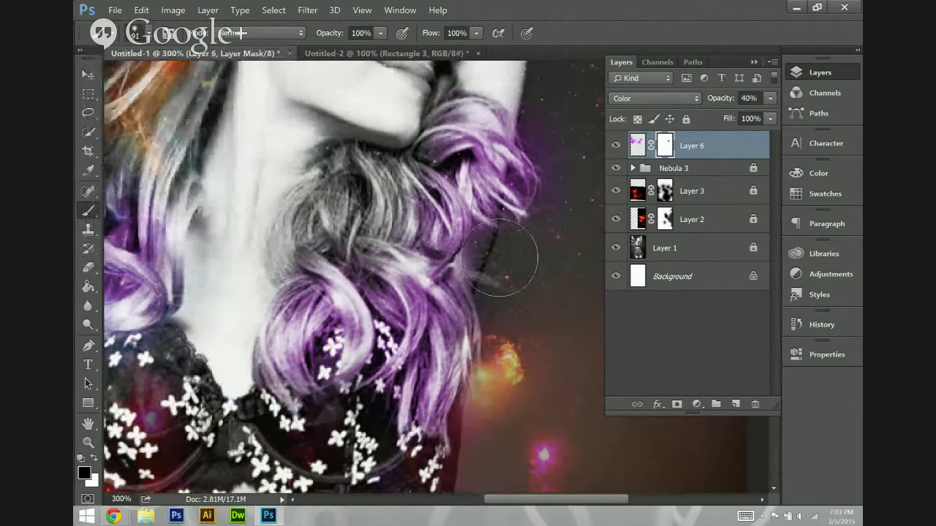
pyautogui.click(138, 34)
pyautogui.moveTo(198, 79); pyautogui.dragTo(183, 78)
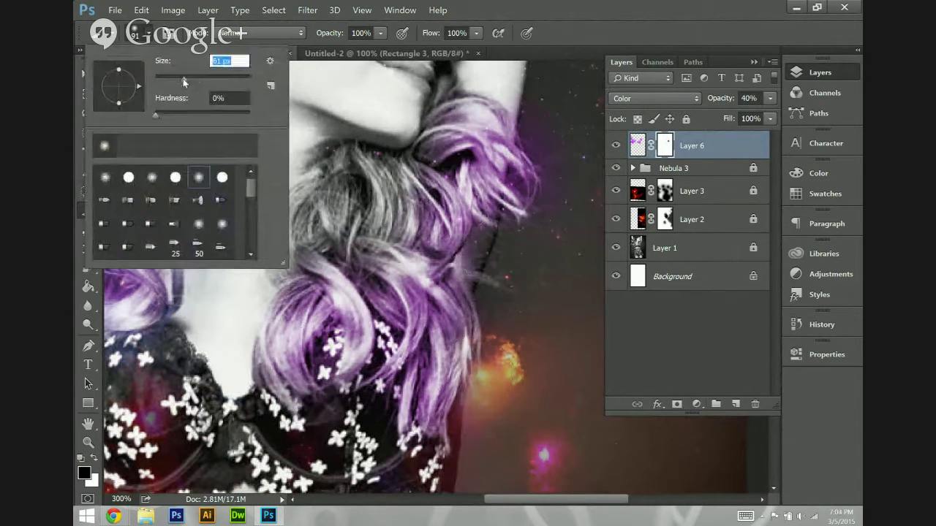
pyautogui.click(343, 342)
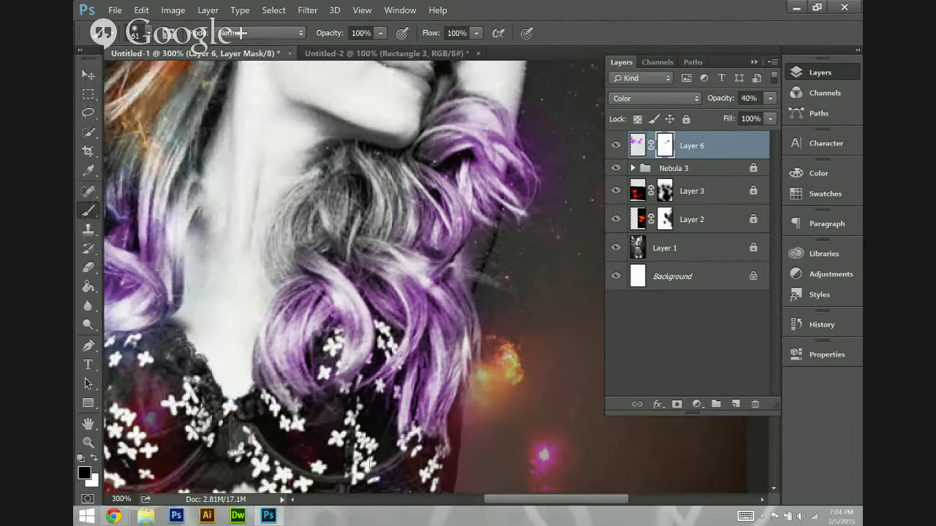
# Brush black on Layer 6's mask to clear purple spill around the edges of the long curls left of the neck.
pyautogui.moveTo(482, 502); pyautogui.dragTo(502, 501)
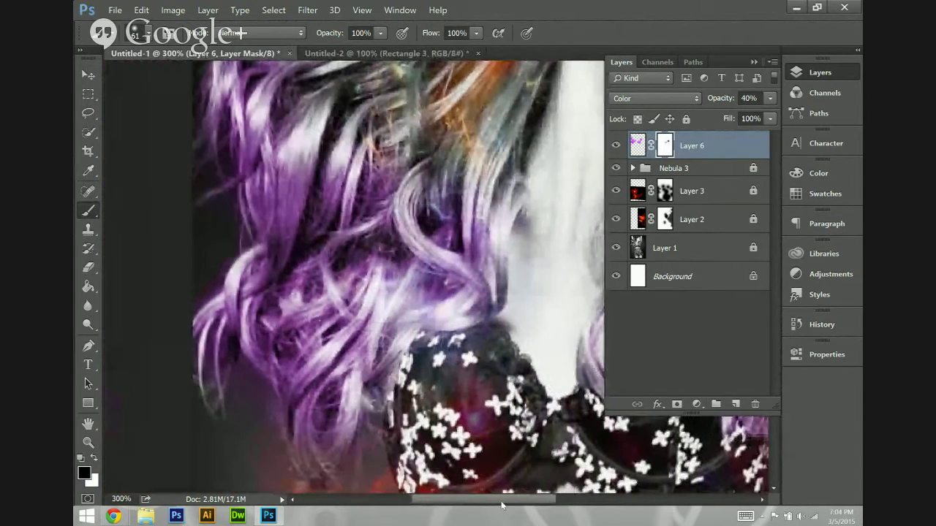
pyautogui.moveTo(188, 261); pyautogui.dragTo(212, 226)
pyautogui.scroll(5, 212, 226)
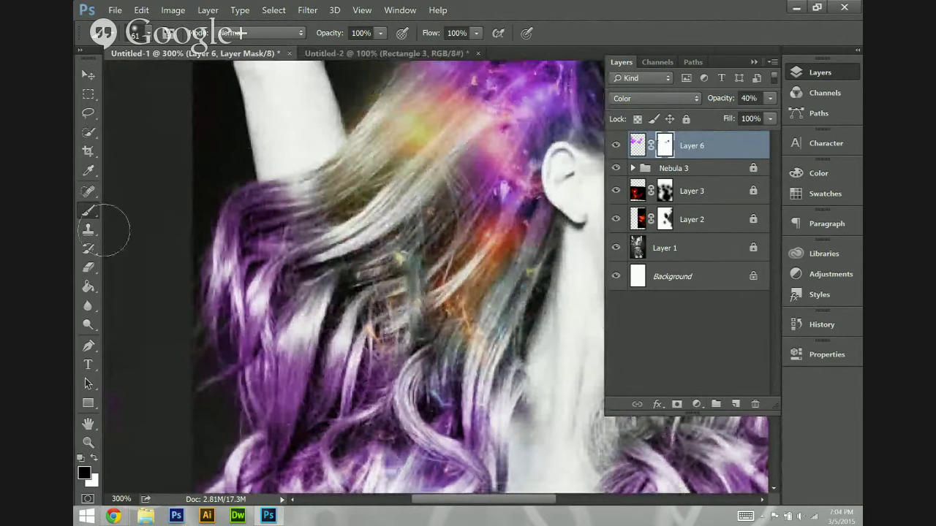
pyautogui.scroll(-3, 182, 223)
pyautogui.scroll(-10, 184, 223)
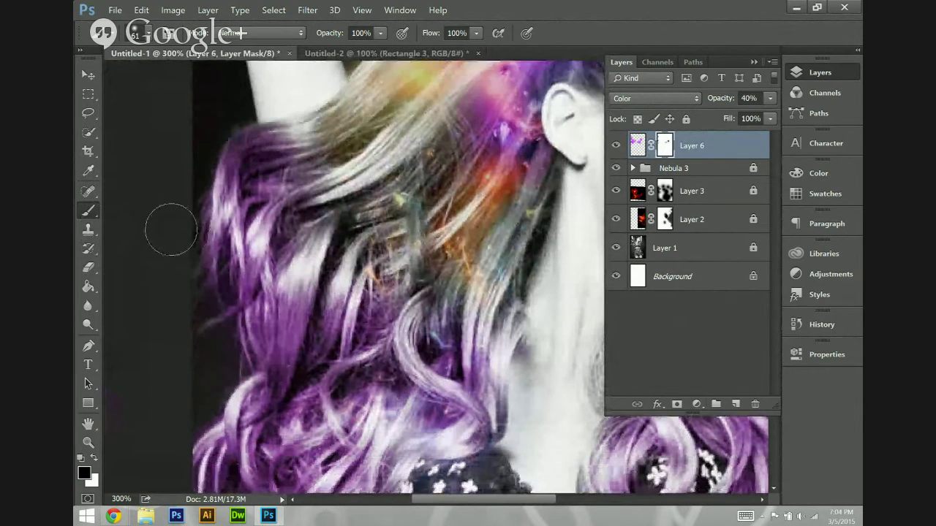
pyautogui.scroll(-2, 488, 301)
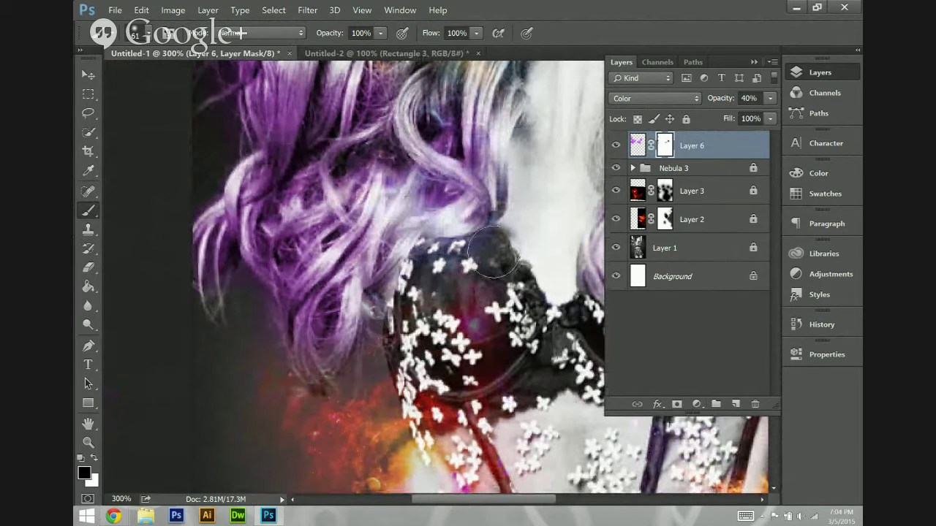
pyautogui.scroll(5, 494, 252)
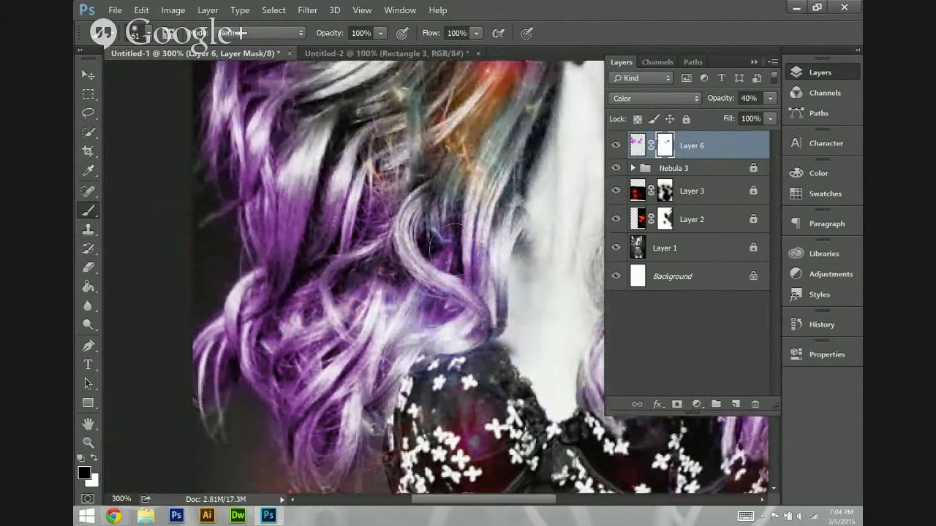
# Apply Layer 6's mask to the layer and add a fresh white layer mask.
pyautogui.hotkey('ctrl', '-')
pyautogui.hotkey('ctrl', '-')
pyautogui.hotkey('ctrl', '-')
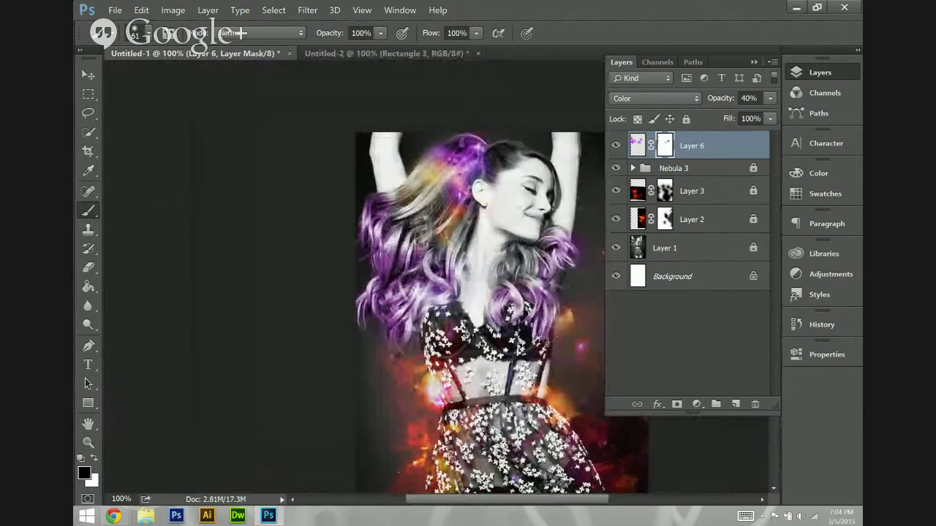
pyautogui.scroll(-2, 493, 350)
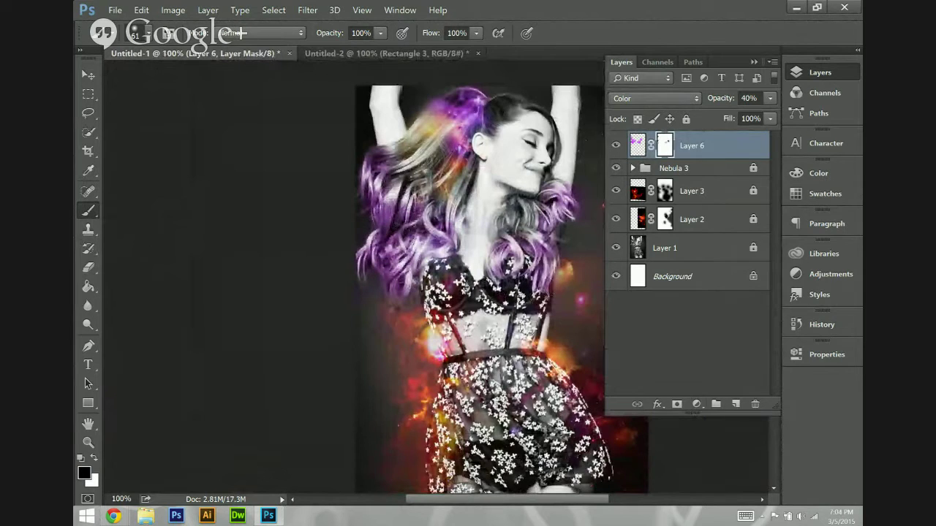
pyautogui.rightClick(665, 149)
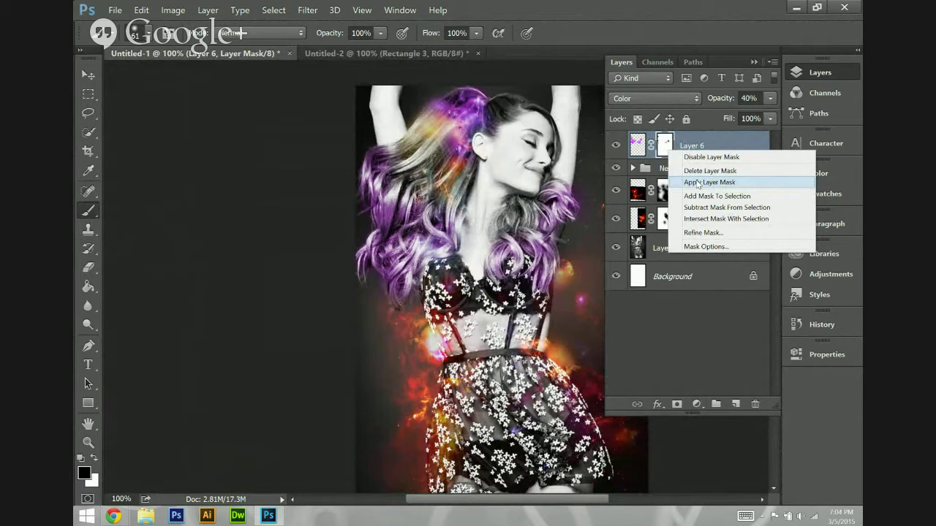
pyautogui.click(697, 183)
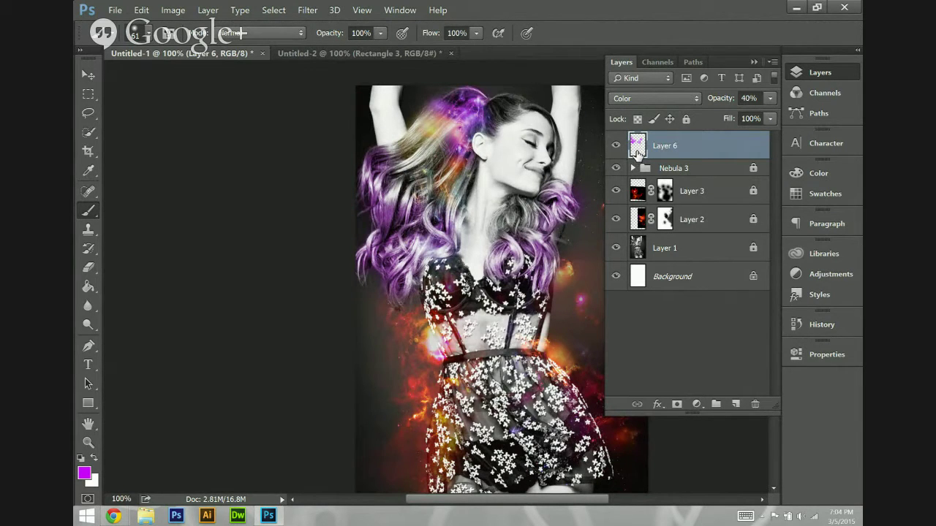
pyautogui.click(674, 404)
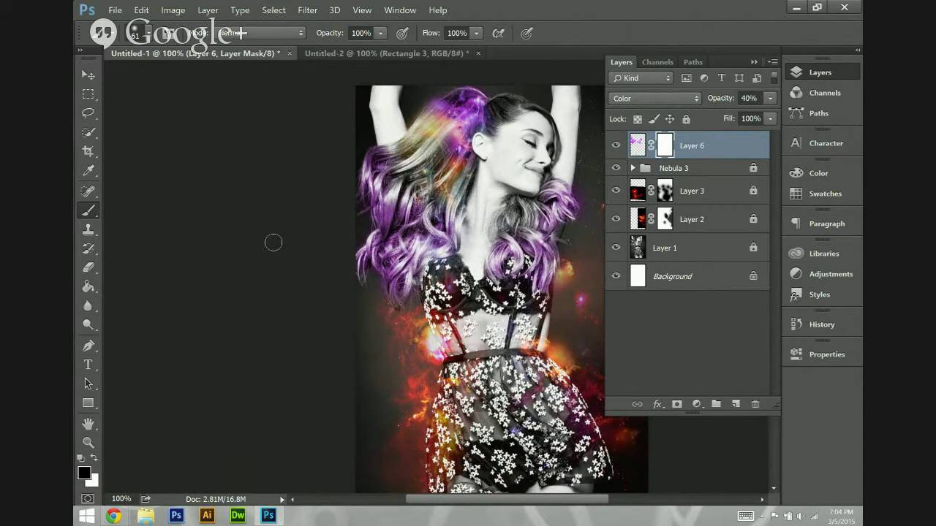
pyautogui.click(677, 404)
pyautogui.rightClick(685, 155)
pyautogui.click(687, 149)
pyautogui.rightClick(689, 145)
pyautogui.click(708, 166)
pyautogui.click(307, 10)
pyautogui.moveTo(207, 9)
pyautogui.moveTo(307, 10)
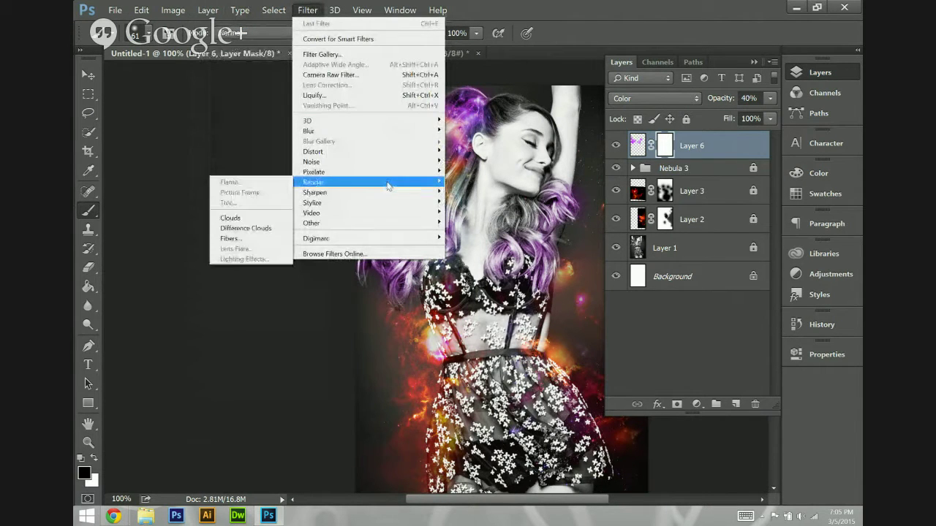
# Swap the colours to a white foreground and black background, and render Clouds on Layer 6's mask.
pyautogui.click(94, 459)
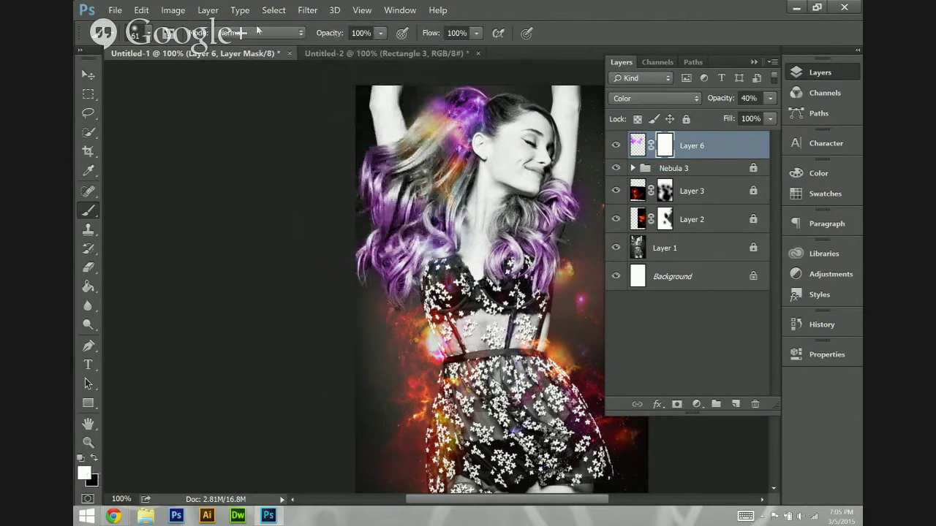
pyautogui.click(299, 10)
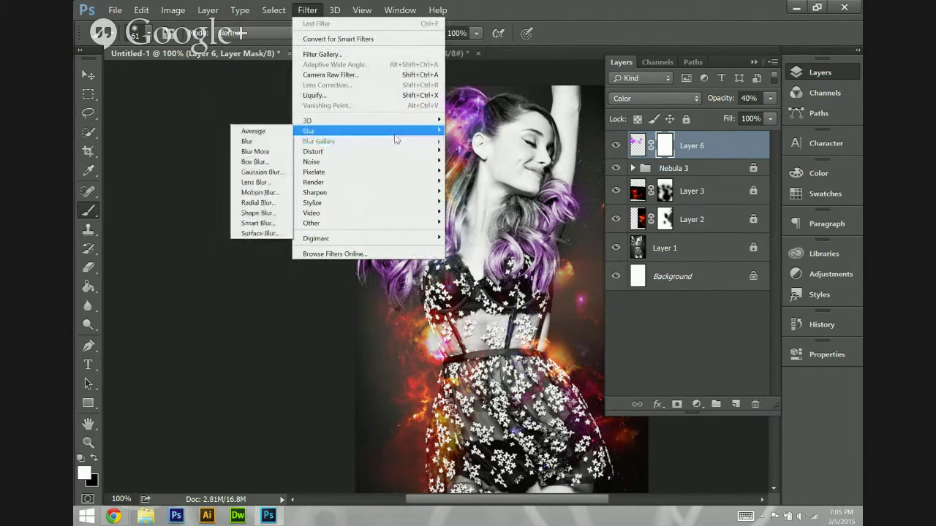
pyautogui.moveTo(392, 182)
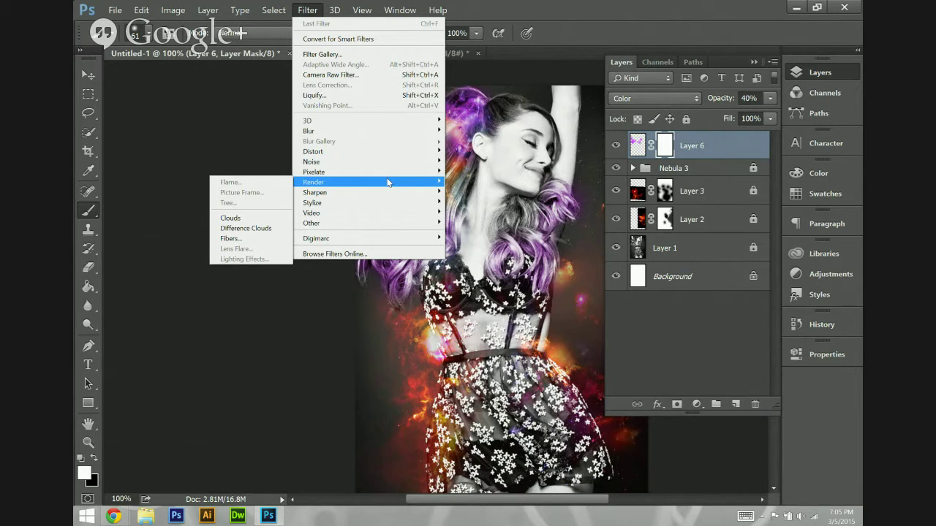
pyautogui.click(272, 219)
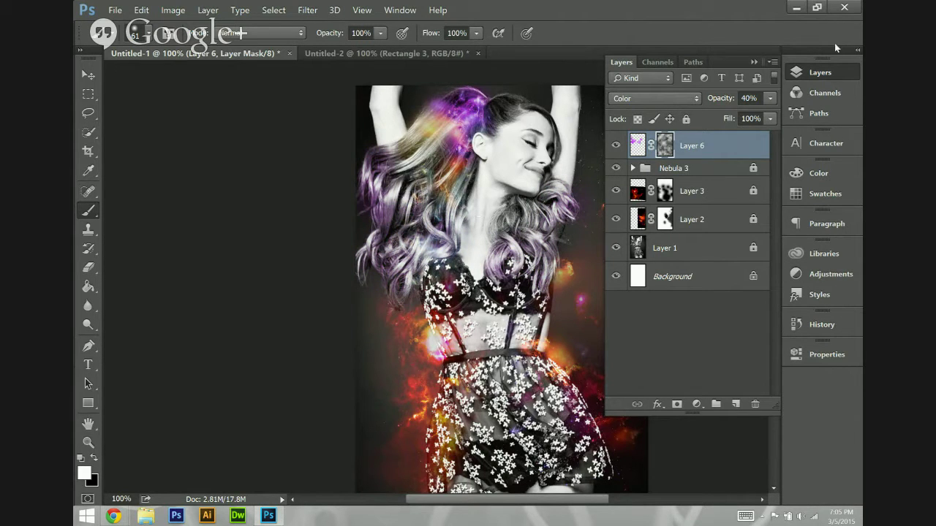
# Raise Layer 6's opacity to 60% and make its painted pixels active instead of the mask.
pyautogui.moveTo(769, 98); pyautogui.dragTo(801, 118)
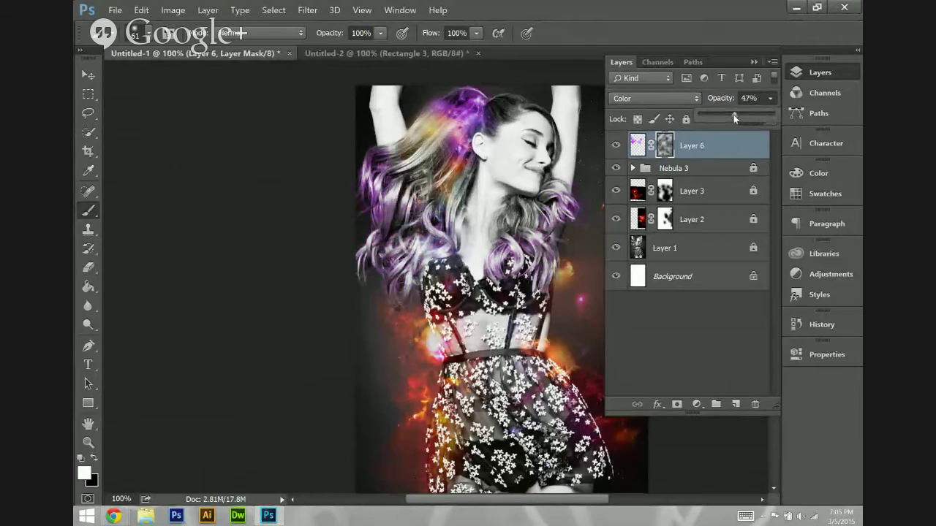
pyautogui.moveTo(734, 125); pyautogui.dragTo(743, 142)
pyautogui.click(718, 150)
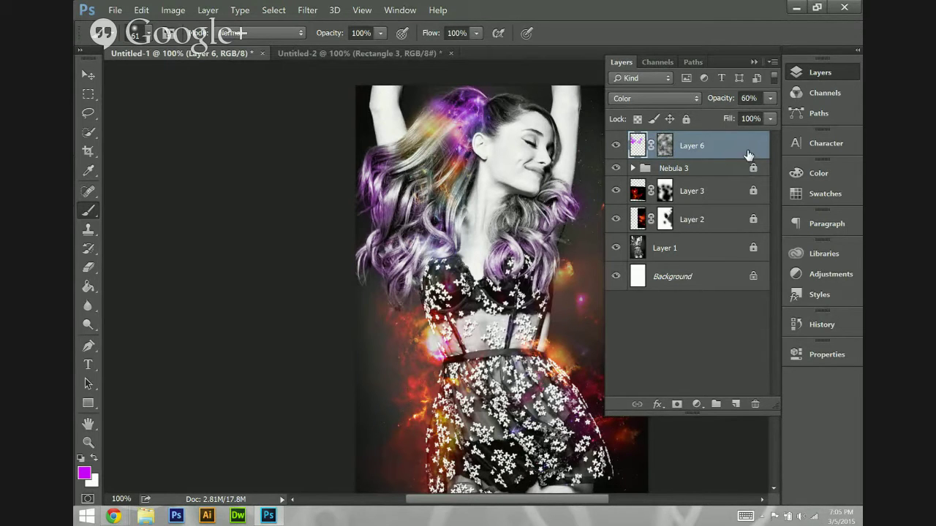
# Create a new layer above Layer 6 and set the foreground colour to web-safe orange #ff6600.
pyautogui.click(736, 404)
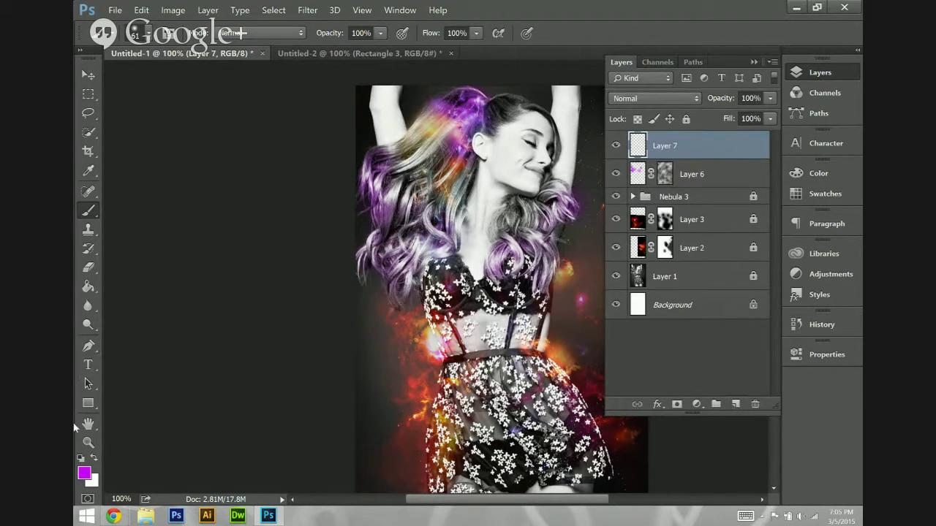
pyautogui.click(84, 473)
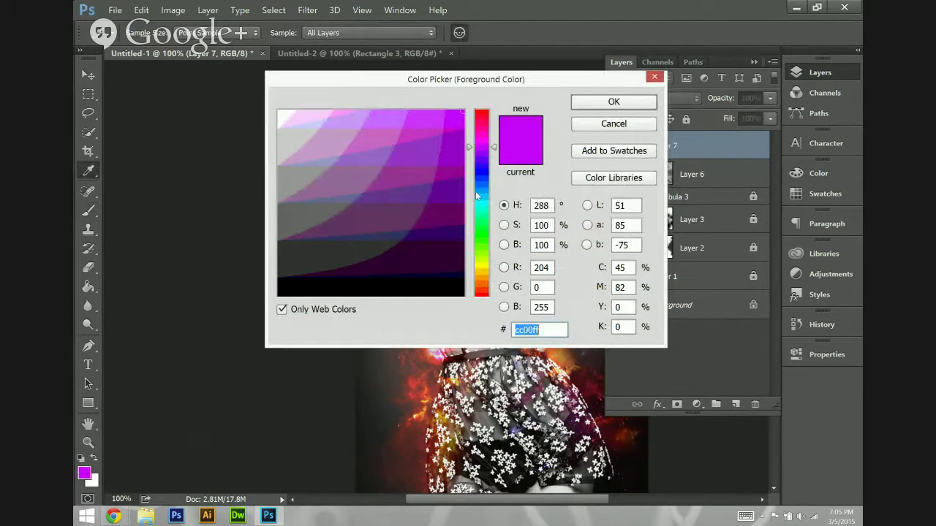
pyautogui.click(482, 285)
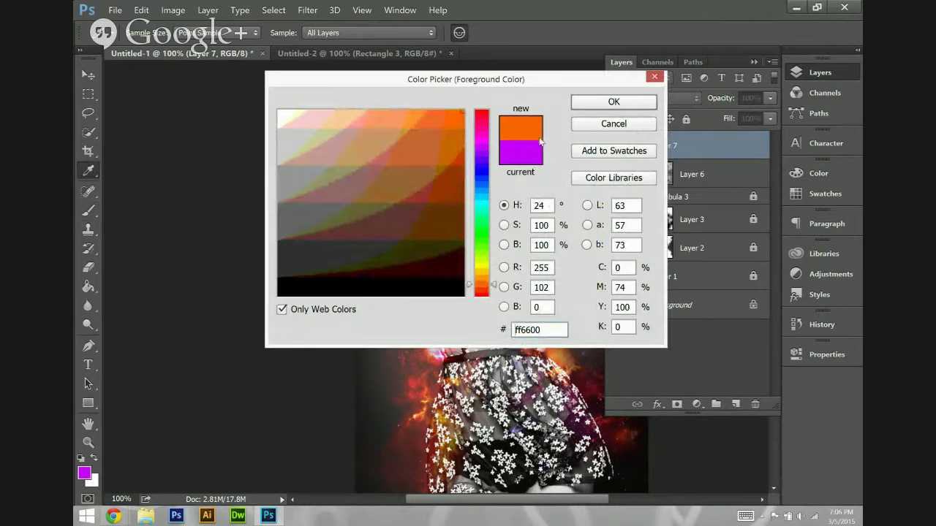
pyautogui.click(606, 100)
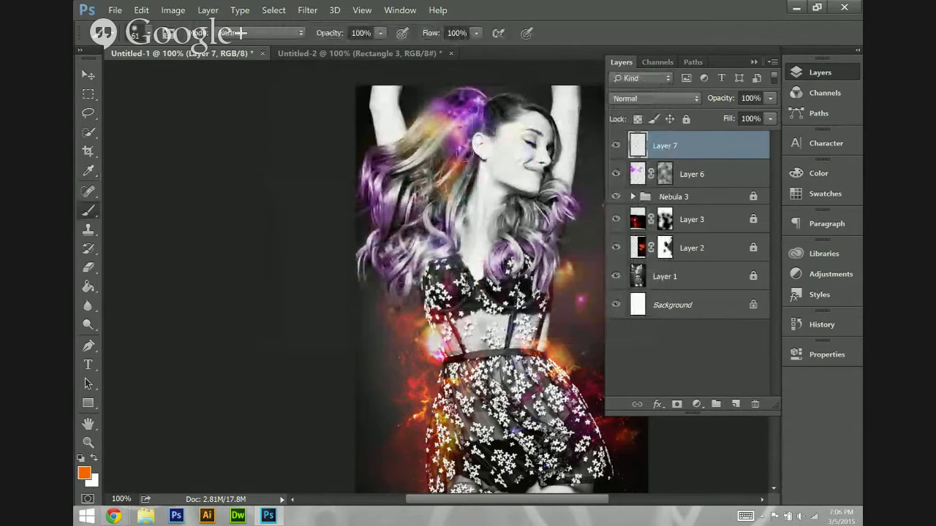
# Enlarge the soft brush to 105 px for painting the long curls on Layer 7.
pyautogui.hotkey('ctrl', '+')
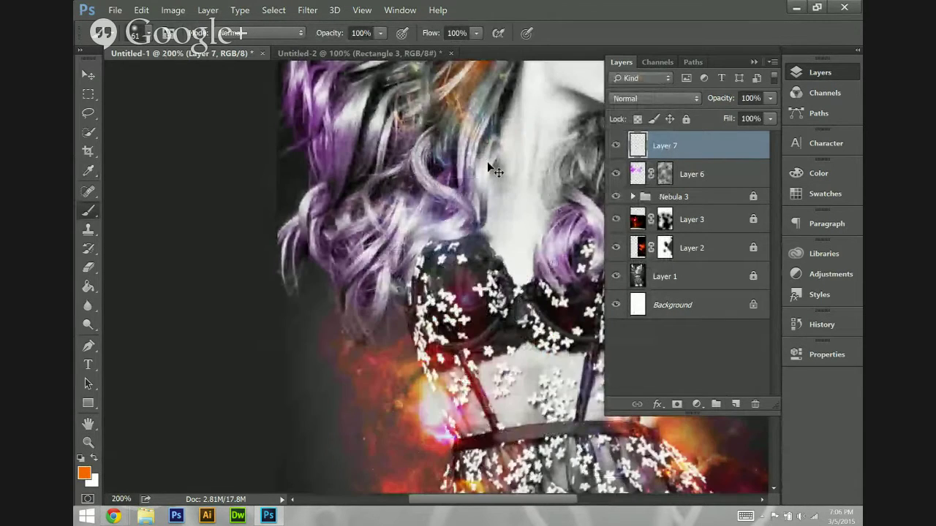
pyautogui.scroll(4, 478, 158)
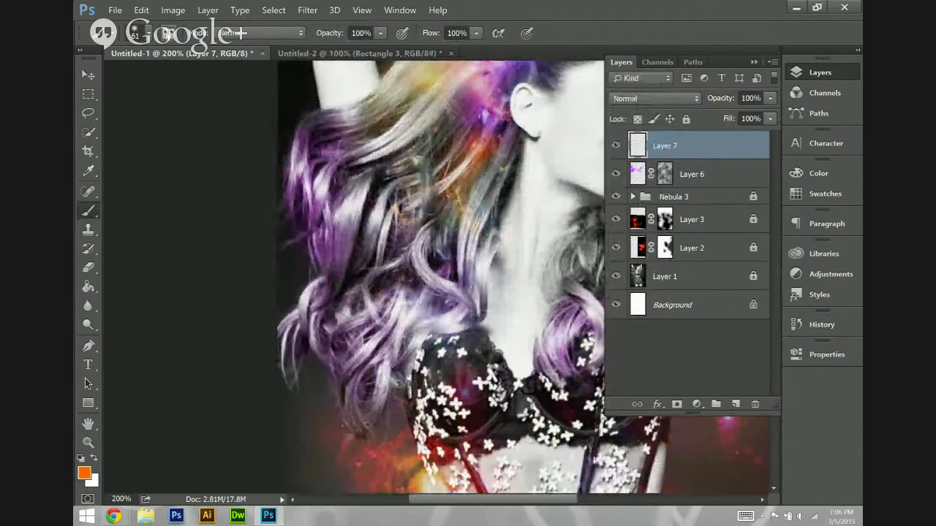
pyautogui.click(148, 36)
pyautogui.moveTo(156, 68); pyautogui.dragTo(193, 75)
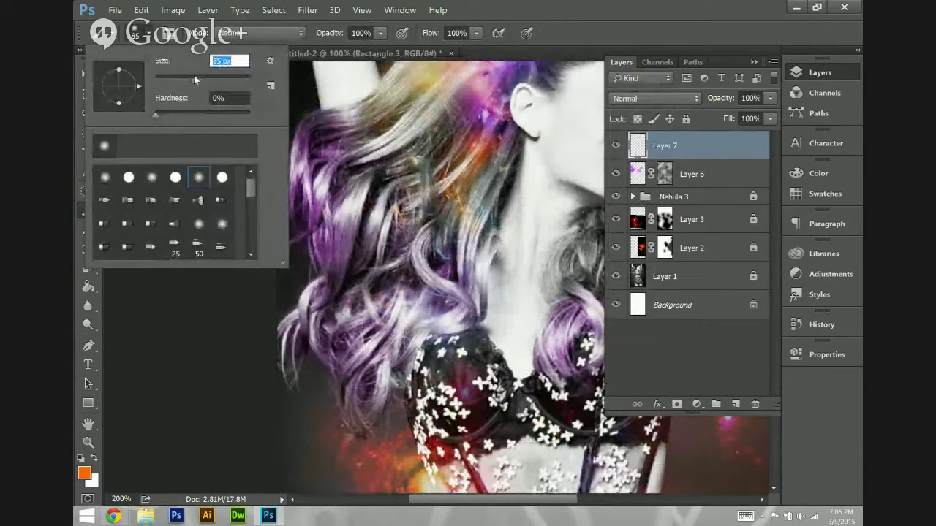
pyautogui.click(642, 5)
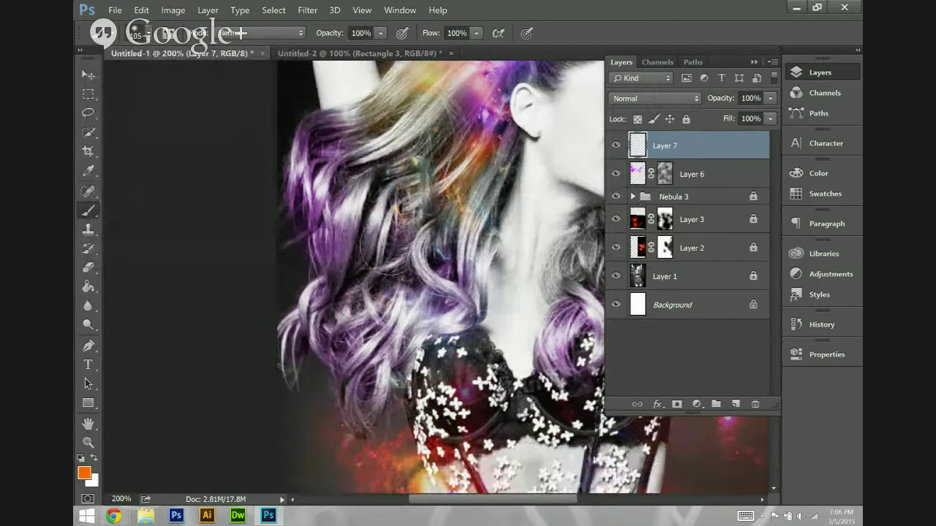
# Paint scattered soft orange dabs over the long curls beneath the raised arm and beside the neck on Layer 7.
pyautogui.moveTo(288, 344)
pyautogui.mouseDown()
pyautogui.moveTo(321, 293)
pyautogui.moveTo(358, 270)
pyautogui.moveTo(395, 208)
pyautogui.mouseUp()
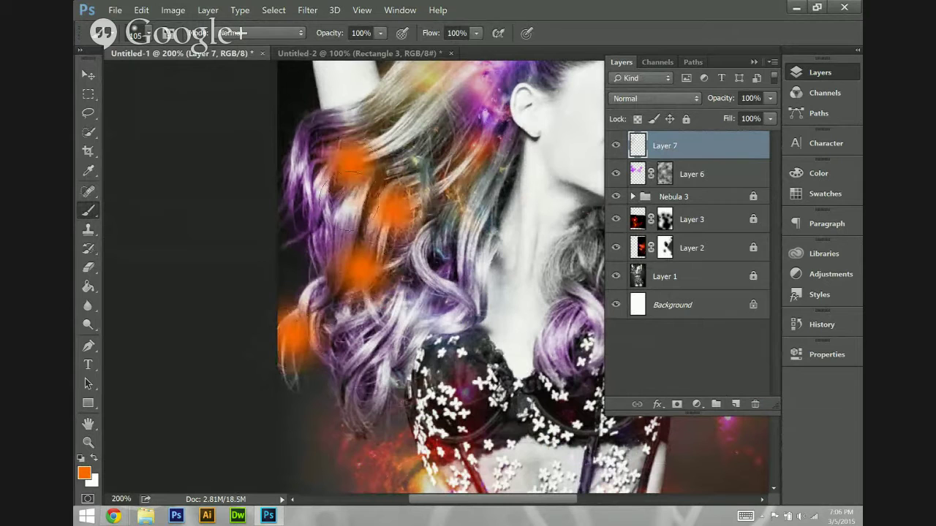
pyautogui.moveTo(342, 166); pyautogui.dragTo(362, 117)
pyautogui.click(459, 218)
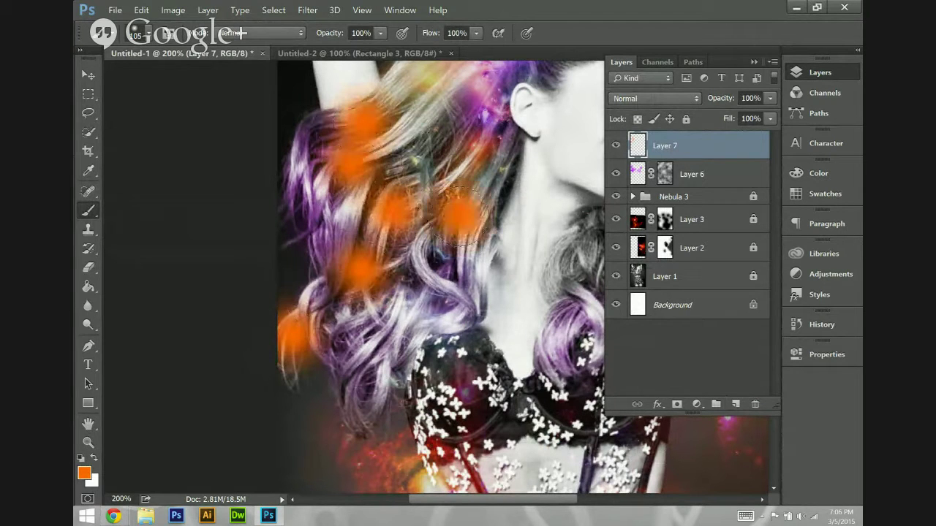
pyautogui.click(475, 241)
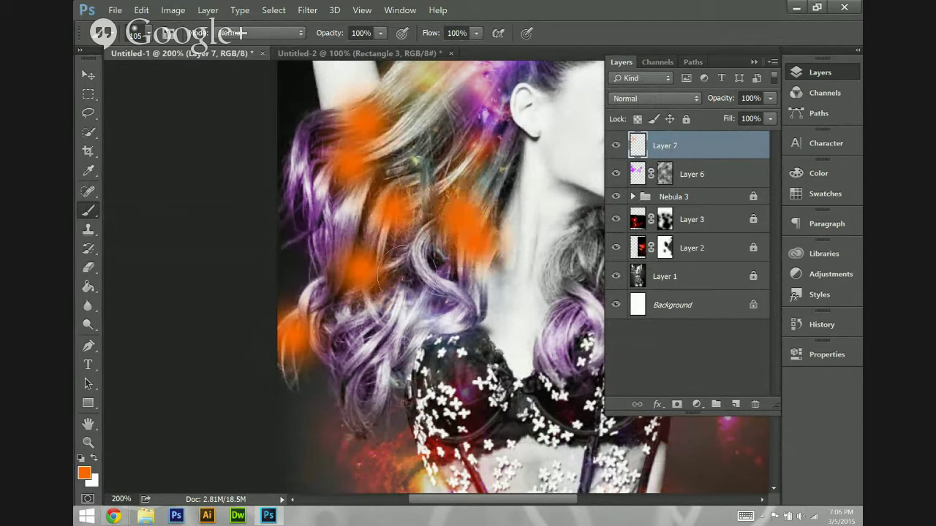
pyautogui.click(414, 296)
pyautogui.click(346, 216)
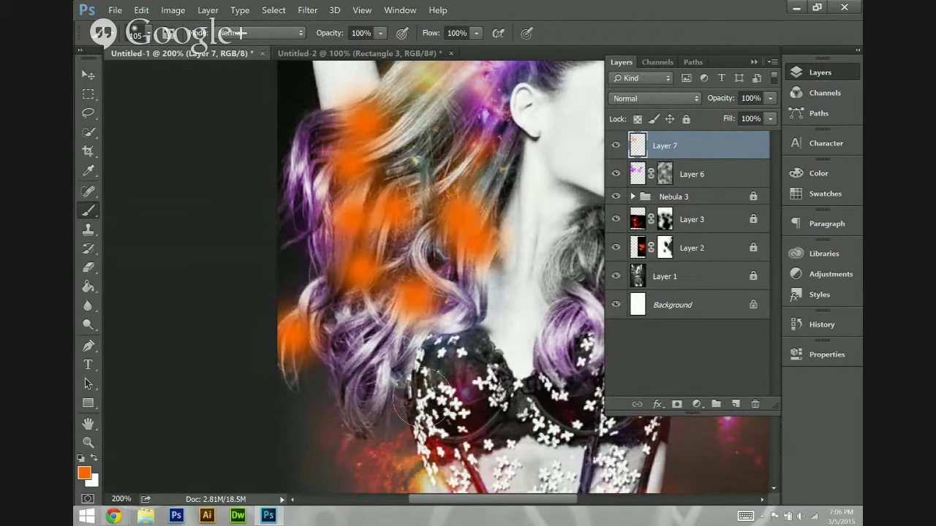
pyautogui.click(387, 377)
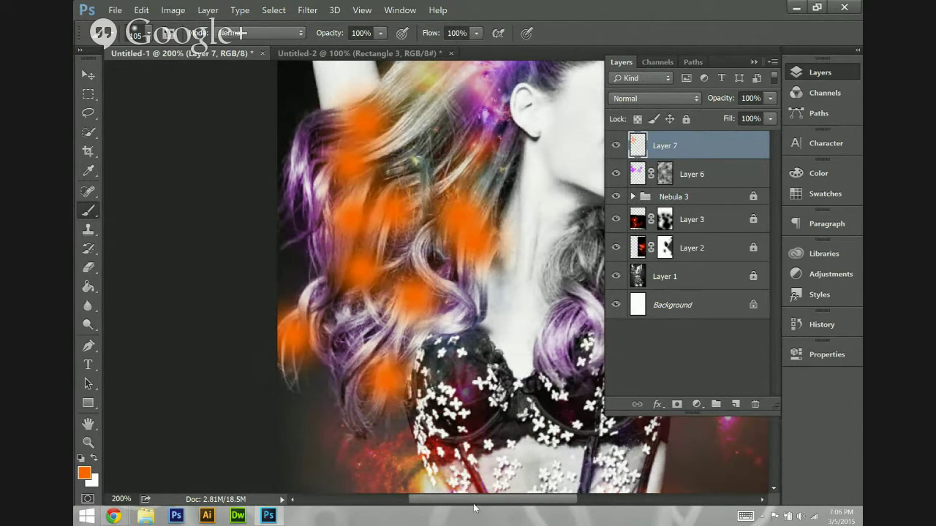
# Paint more soft orange dabs on Layer 7 over the curls below the chin and on the chest.
pyautogui.moveTo(474, 504); pyautogui.dragTo(522, 506)
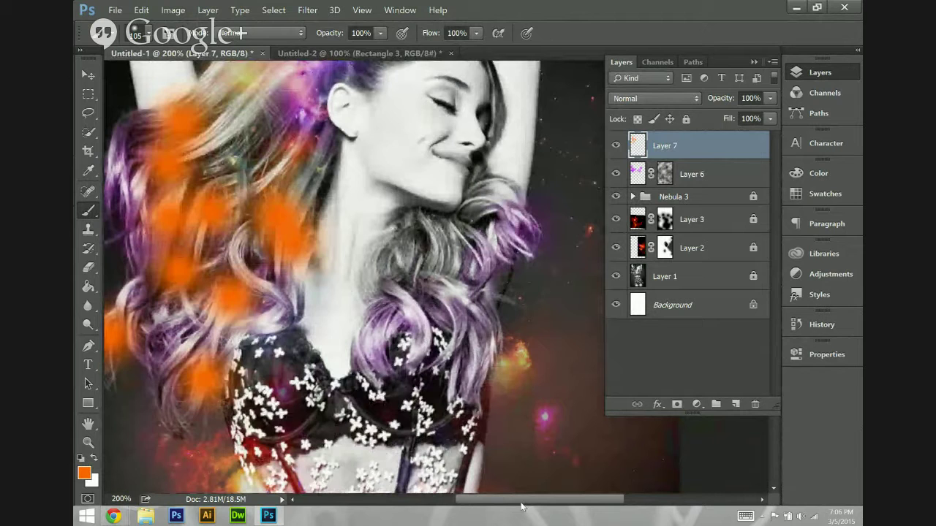
pyautogui.click(491, 203)
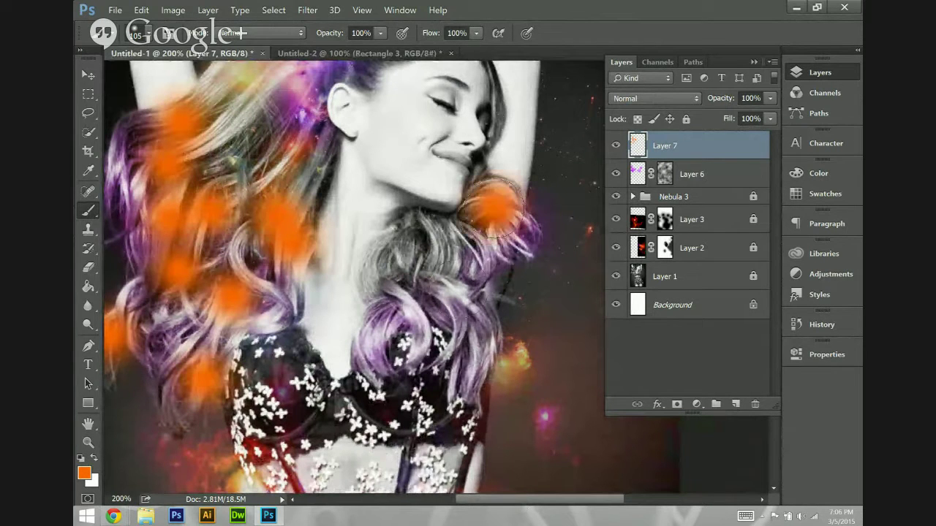
pyautogui.click(440, 243)
pyautogui.click(390, 264)
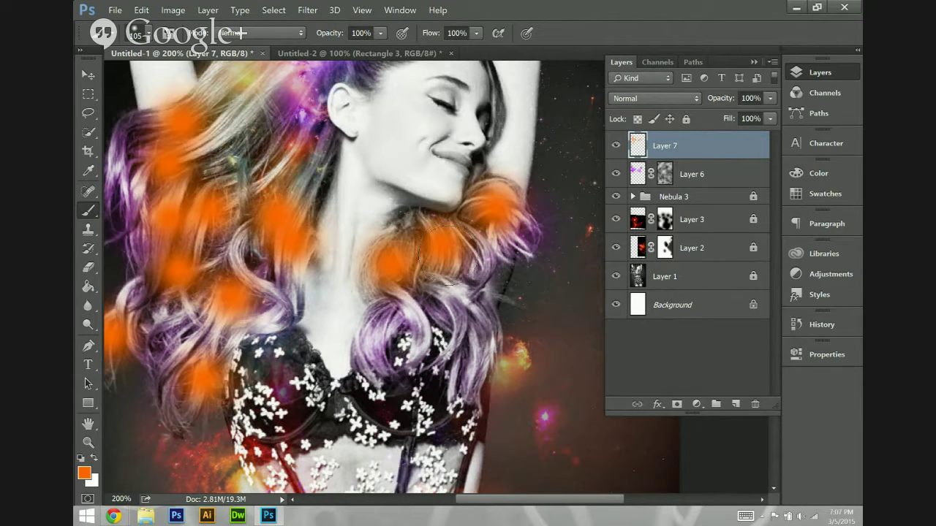
pyautogui.click(434, 307)
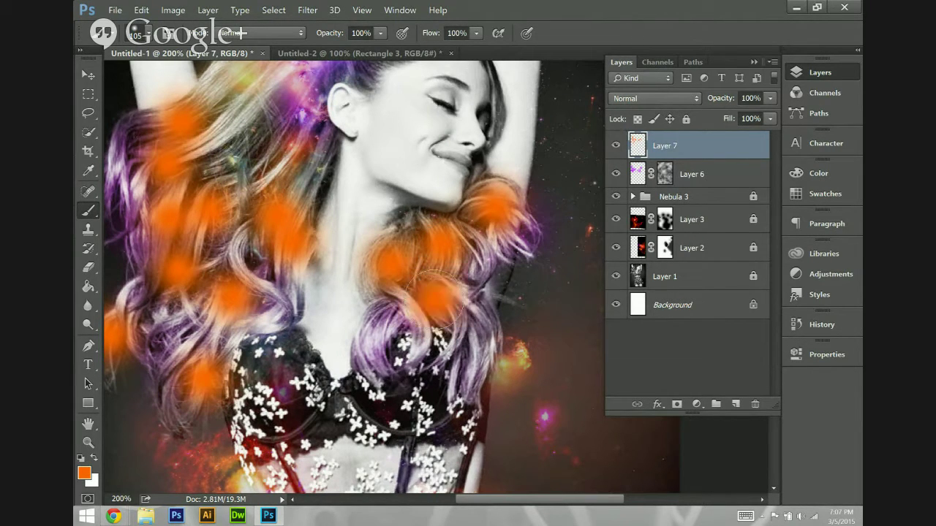
pyautogui.click(483, 274)
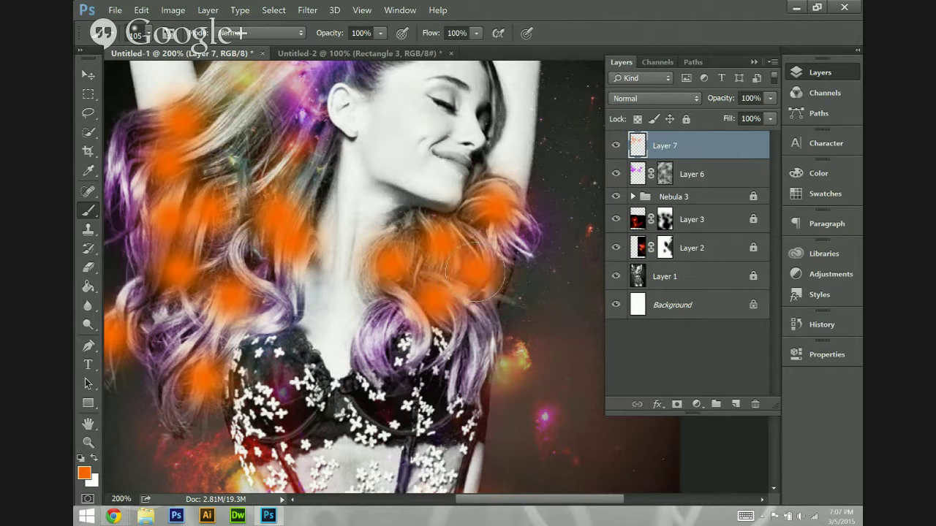
# Set Layer 7's blend mode to Color so the orange dabs tint the hair.
pyautogui.click(642, 98)
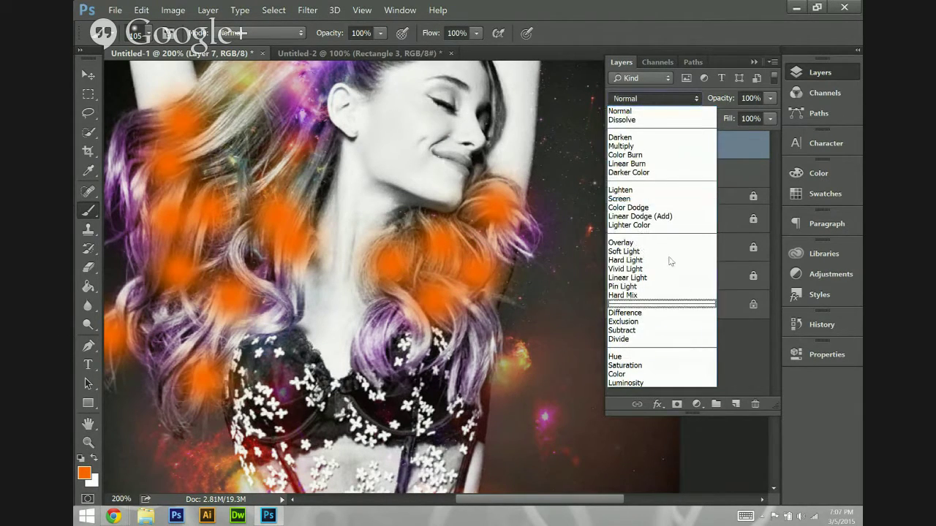
pyautogui.click(645, 376)
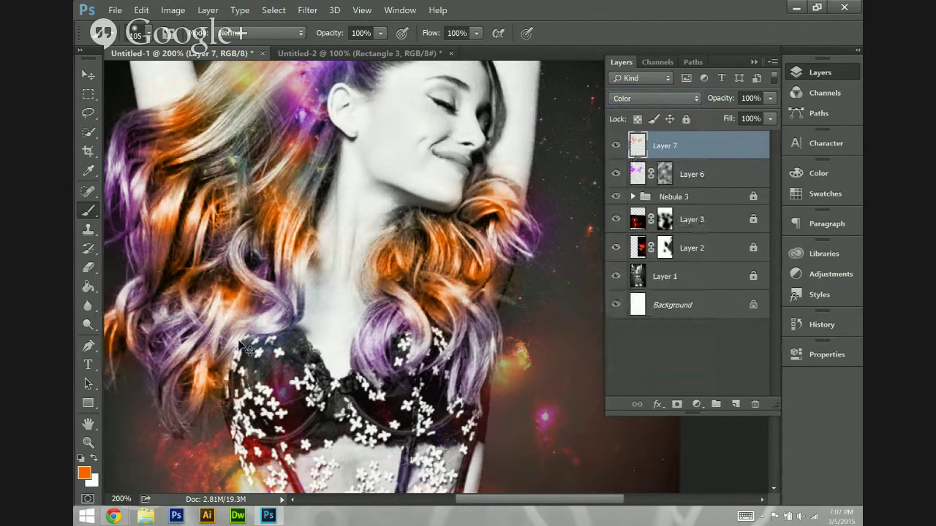
pyautogui.hotkey('ctrl', '-')
pyautogui.hotkey('ctrl', '-')
pyautogui.hotkey('ctrl', '+')
pyautogui.hotkey('ctrl', '+')
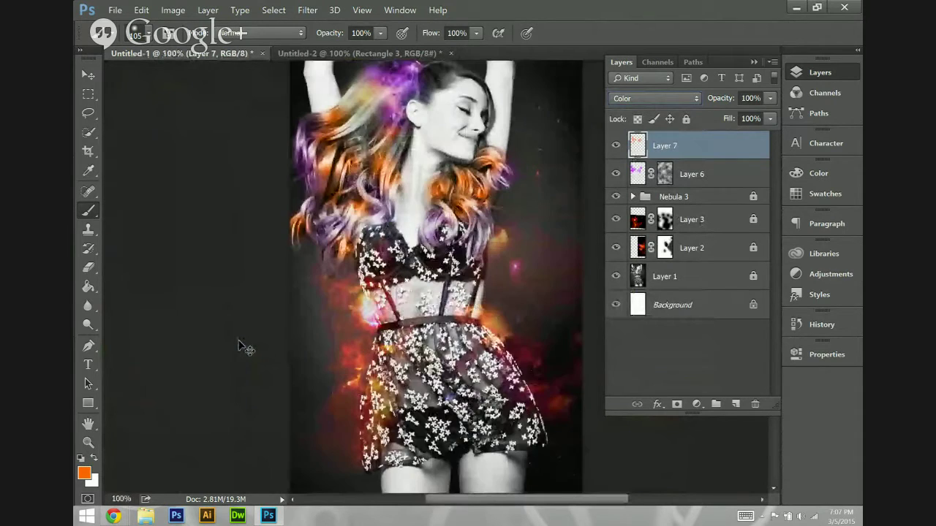
pyautogui.press('Down')
pyautogui.press('Down')
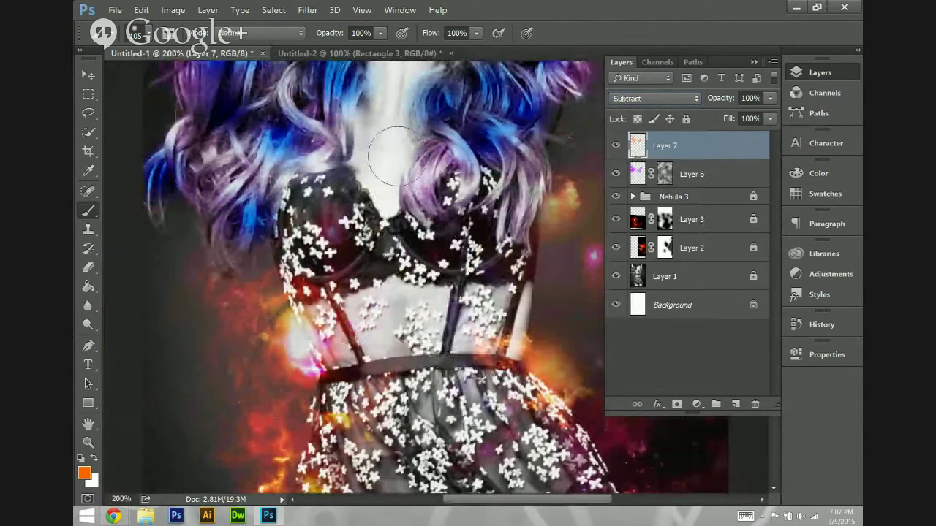
pyautogui.press('Return')
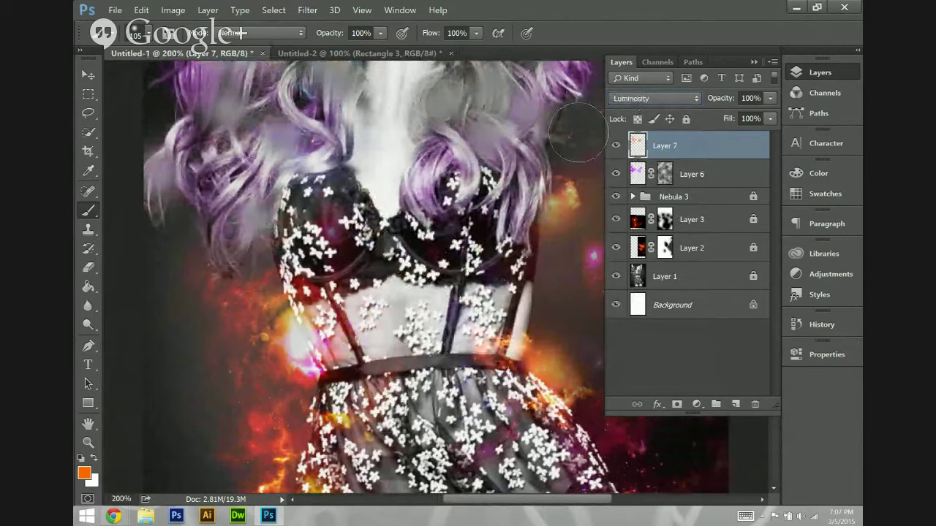
pyautogui.click(706, 99)
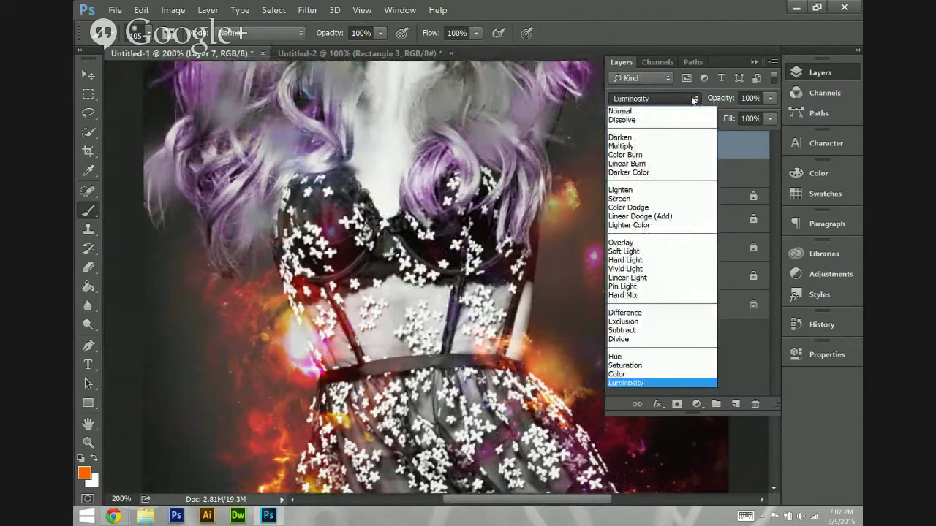
pyautogui.click(88, 75)
pyautogui.scroll(3, 212, 247)
pyautogui.scroll(4, 213, 250)
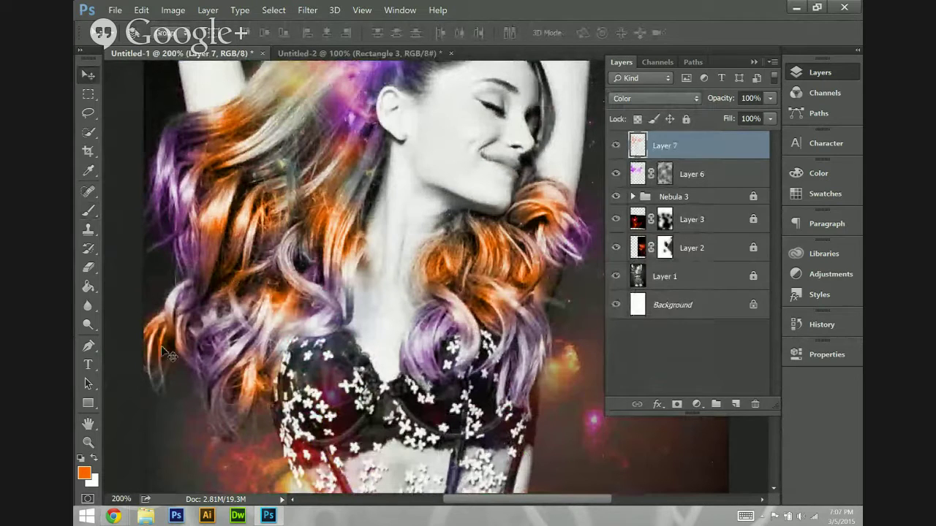
pyautogui.click(86, 211)
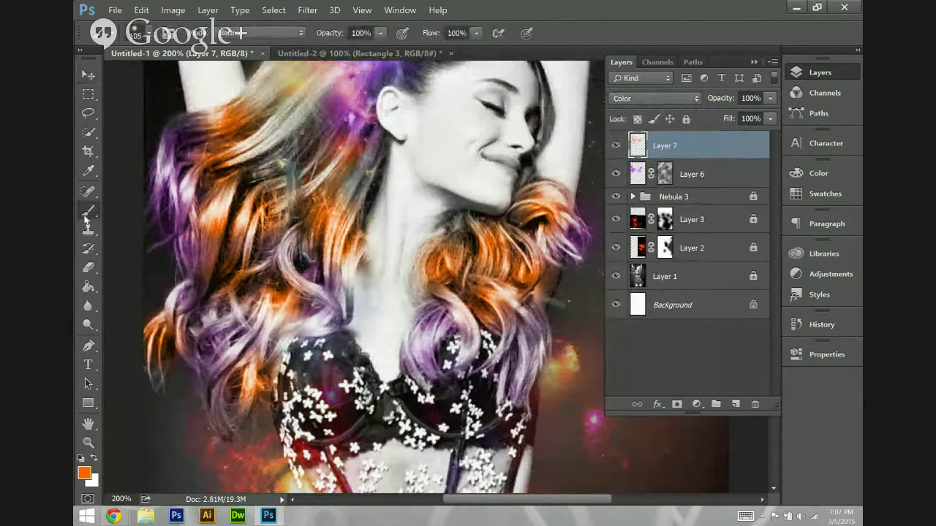
pyautogui.click(137, 34)
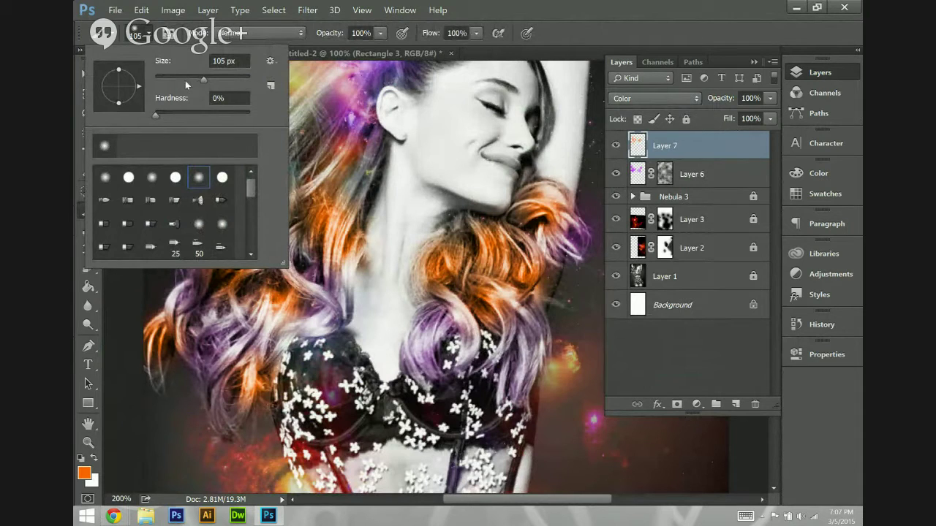
pyautogui.press('Return')
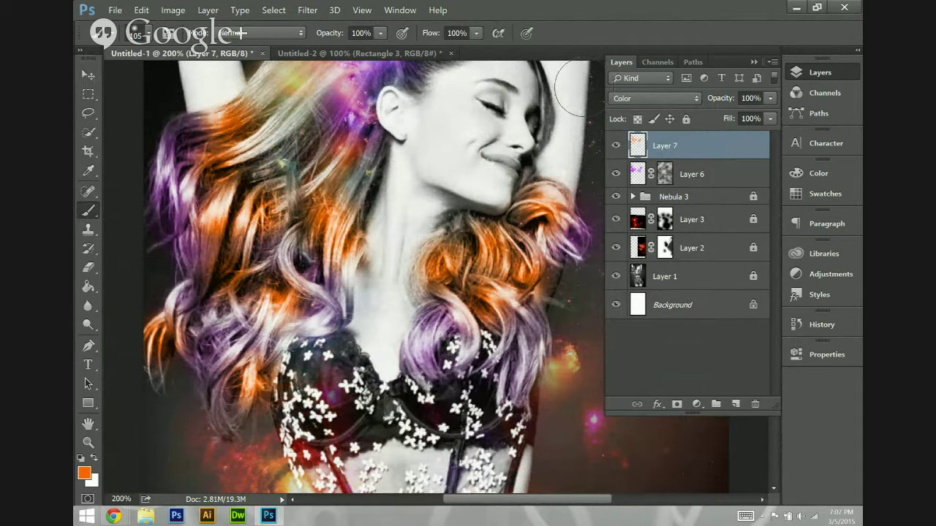
# Soften the orange paint on Layer 7 with a Gaussian Blur of 15 pixels radius.
pyautogui.click(307, 10)
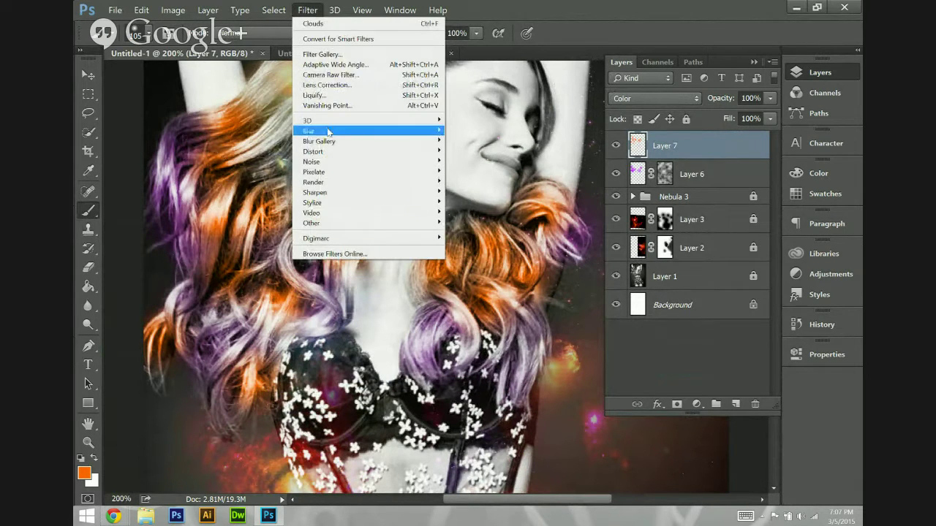
pyautogui.moveTo(327, 131)
pyautogui.click(286, 171)
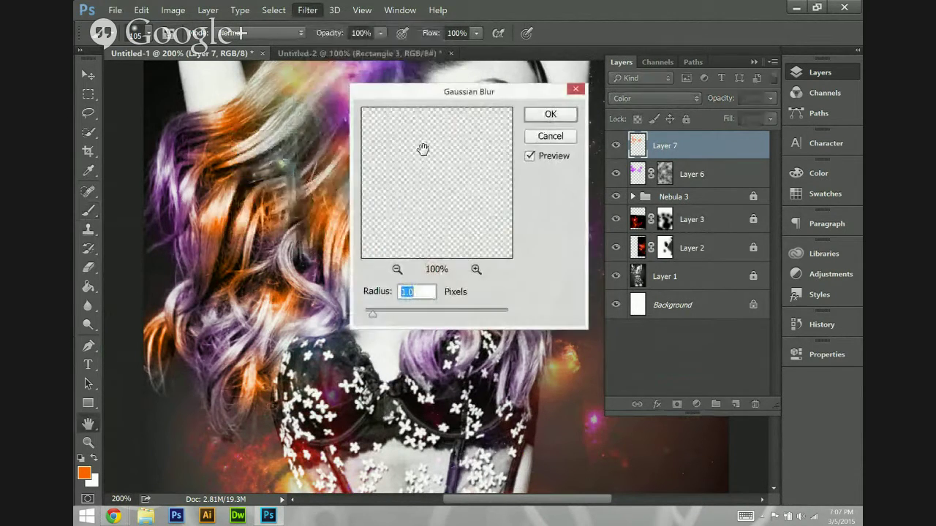
pyautogui.click(419, 314)
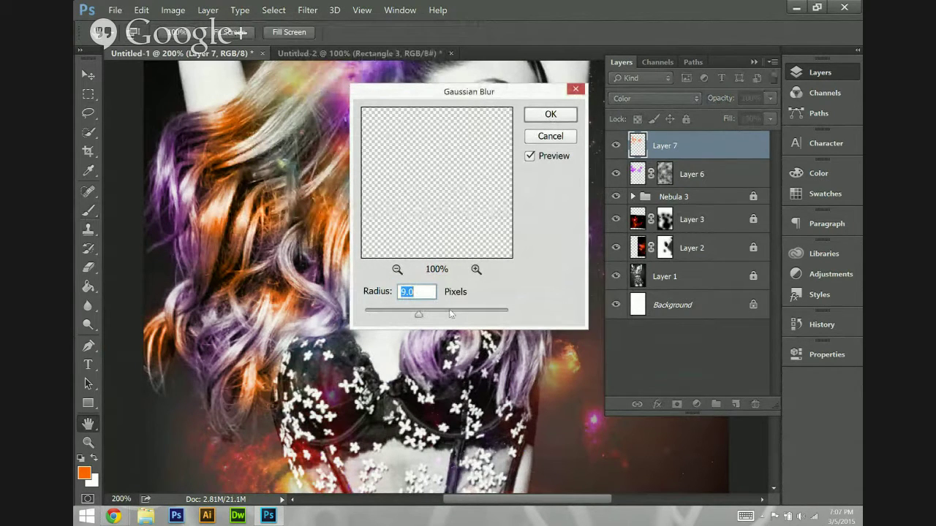
pyautogui.click(451, 313)
pyautogui.moveTo(469, 106); pyautogui.dragTo(724, 67)
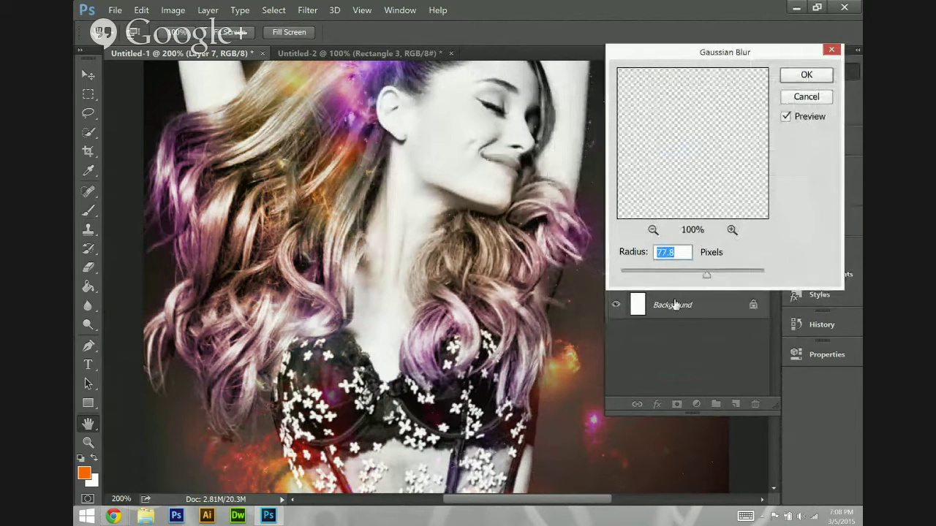
pyautogui.click(680, 275)
pyautogui.click(689, 274)
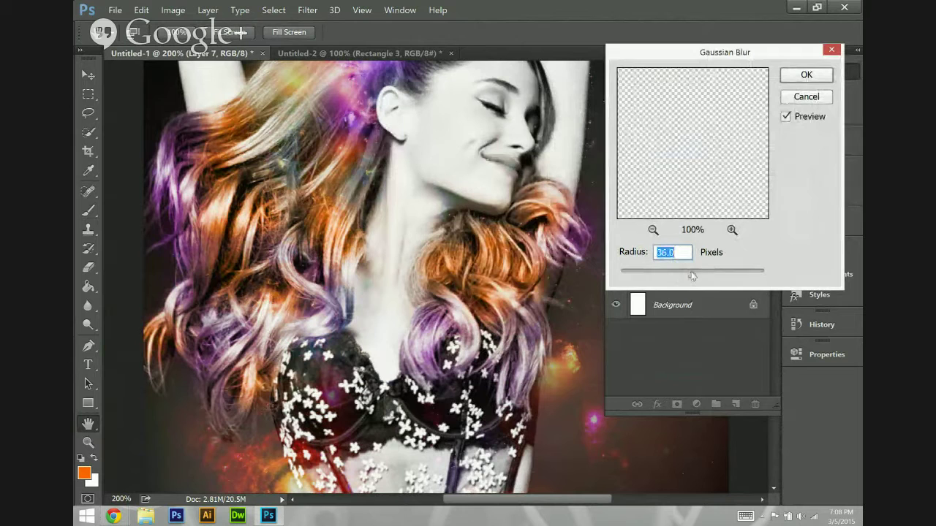
pyautogui.moveTo(690, 281)
pyautogui.mouseDown()
pyautogui.moveTo(685, 286)
pyautogui.moveTo(683, 272)
pyautogui.mouseUp()
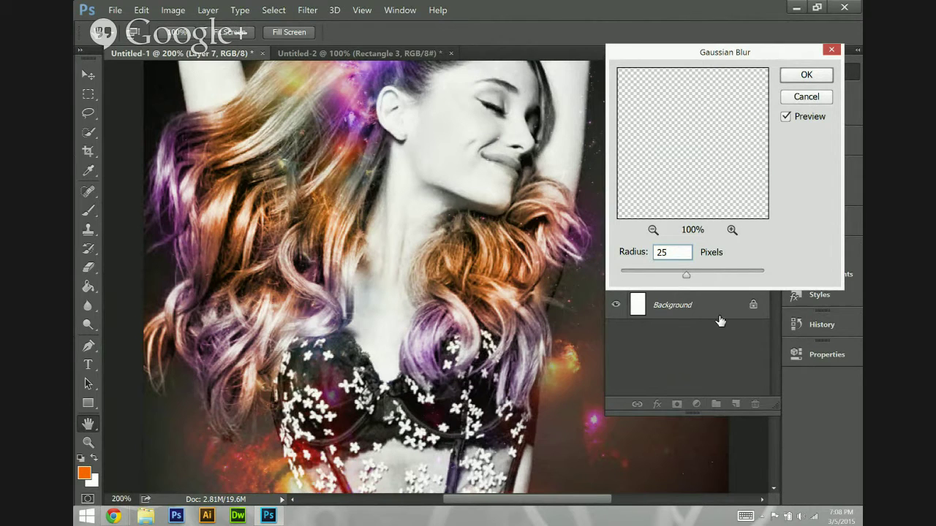
pyautogui.moveTo(707, 59); pyautogui.dragTo(635, 40)
pyautogui.doubleClick(600, 233)
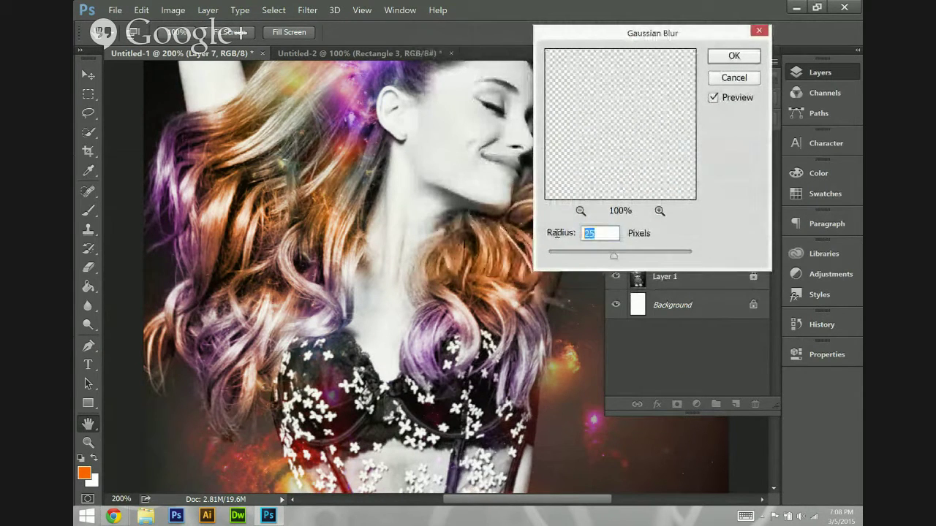
pyautogui.write('15')
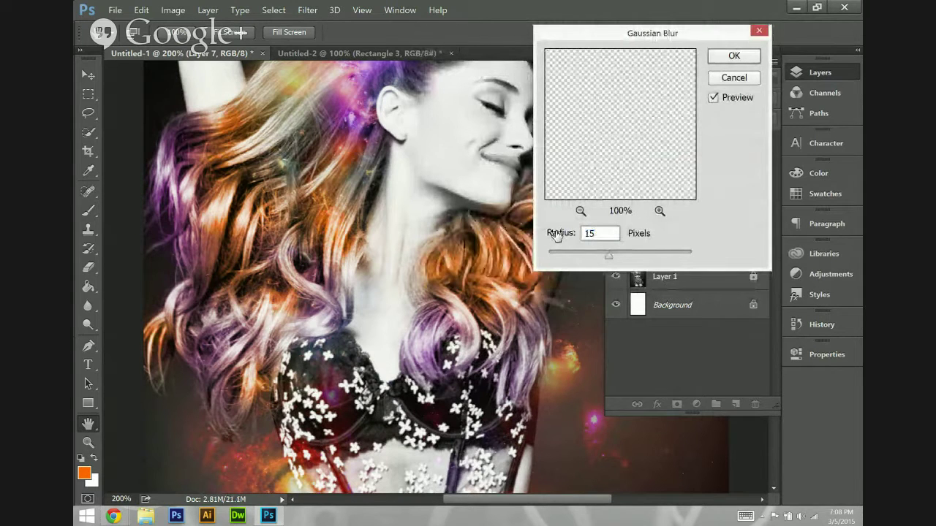
pyautogui.click(725, 54)
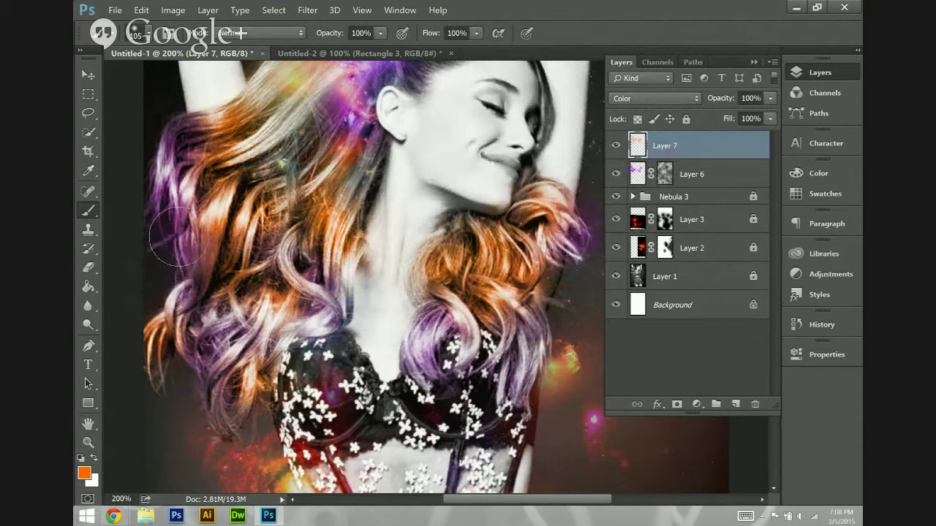
# Set the foreground colour to web-safe yellow #ffcc00 and brush yellow accents over the orange curls on both sides of the neck.
pyautogui.click(84, 473)
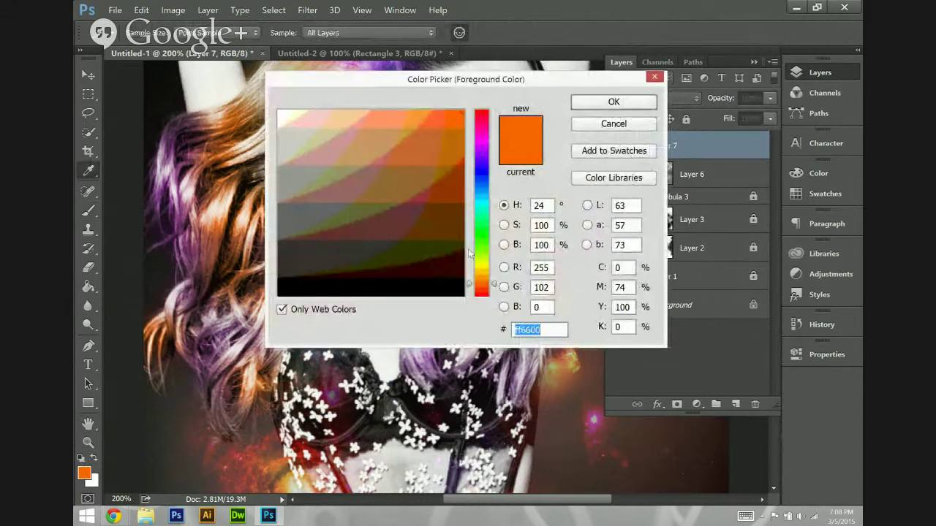
pyautogui.moveTo(479, 284); pyautogui.dragTo(481, 277)
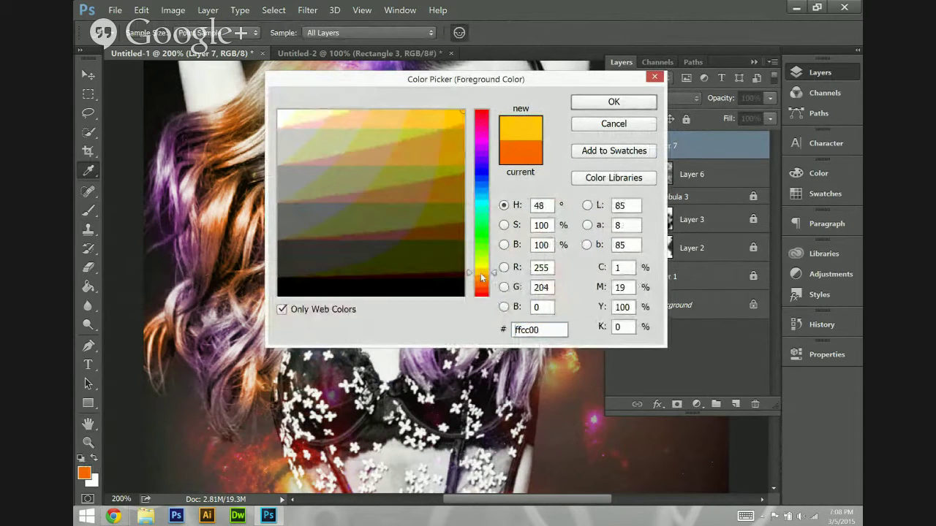
pyautogui.click(614, 102)
pyautogui.moveTo(238, 150)
pyautogui.mouseDown()
pyautogui.moveTo(230, 226)
pyautogui.moveTo(201, 171)
pyautogui.moveTo(209, 303)
pyautogui.moveTo(234, 256)
pyautogui.moveTo(247, 256)
pyautogui.moveTo(247, 281)
pyautogui.moveTo(208, 322)
pyautogui.mouseUp()
pyautogui.moveTo(504, 293)
pyautogui.mouseDown()
pyautogui.moveTo(541, 241)
pyautogui.moveTo(523, 212)
pyautogui.mouseUp()
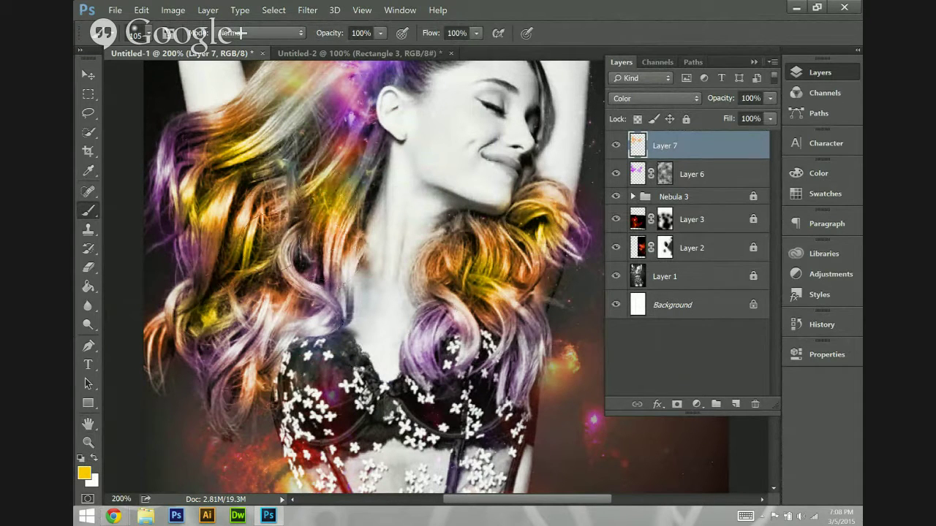
# Soften the yellow and orange paint on Layer 7 with a Gaussian Blur of 20 pixels radius.
pyautogui.click(305, 10)
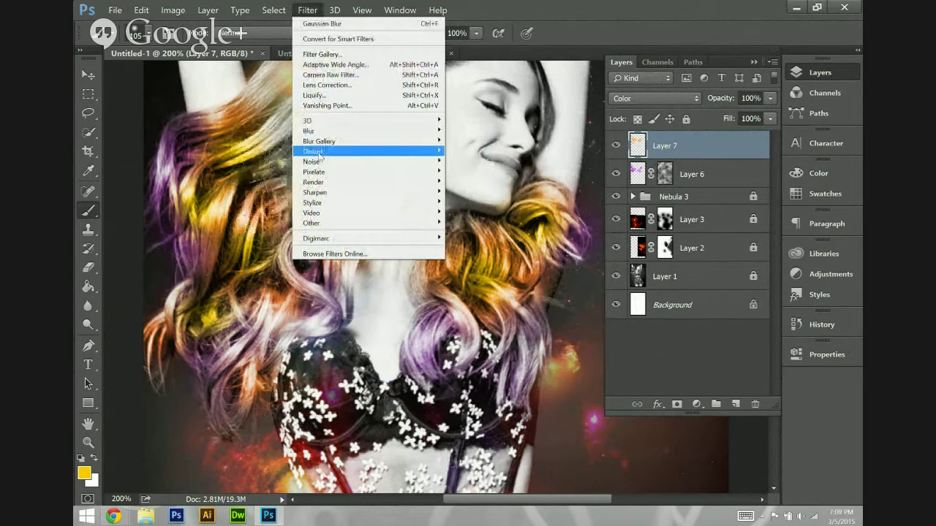
pyautogui.moveTo(311, 131)
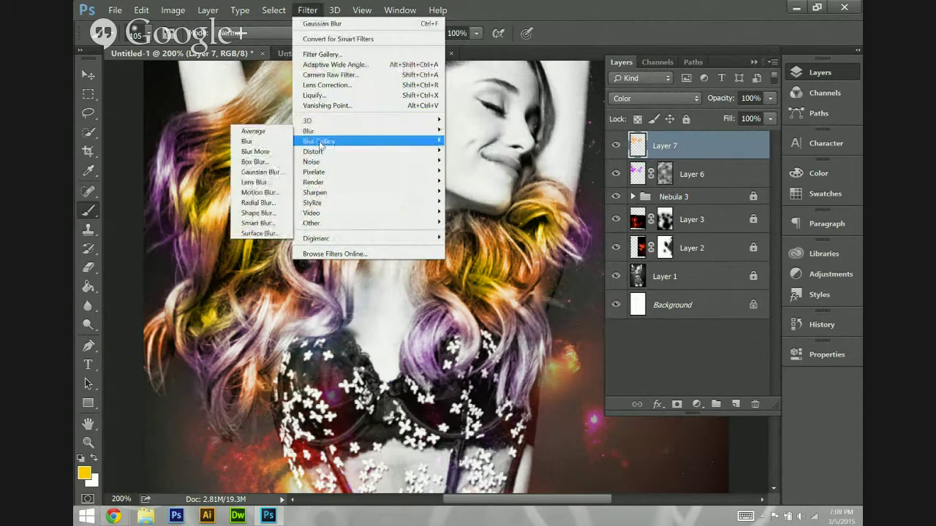
pyautogui.click(271, 175)
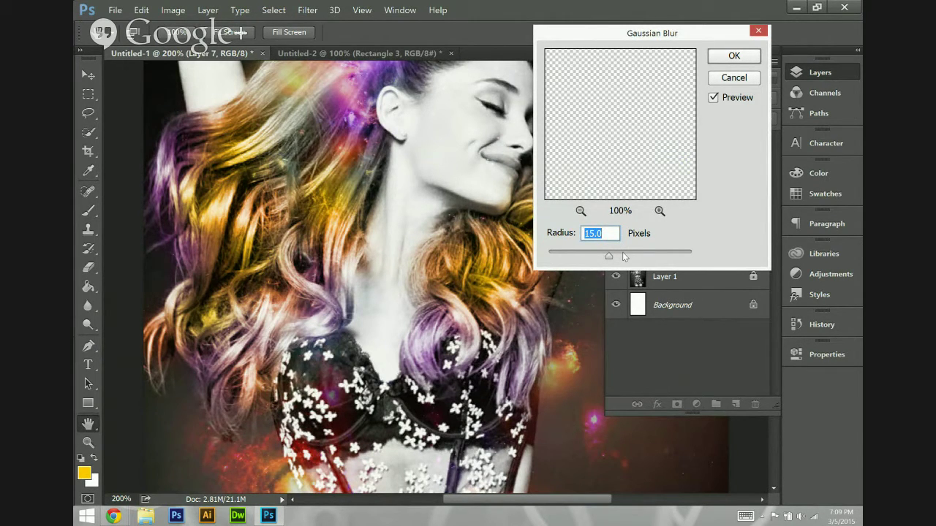
pyautogui.write('25')
pyautogui.doubleClick(589, 236)
pyautogui.write('20')
pyautogui.click(731, 59)
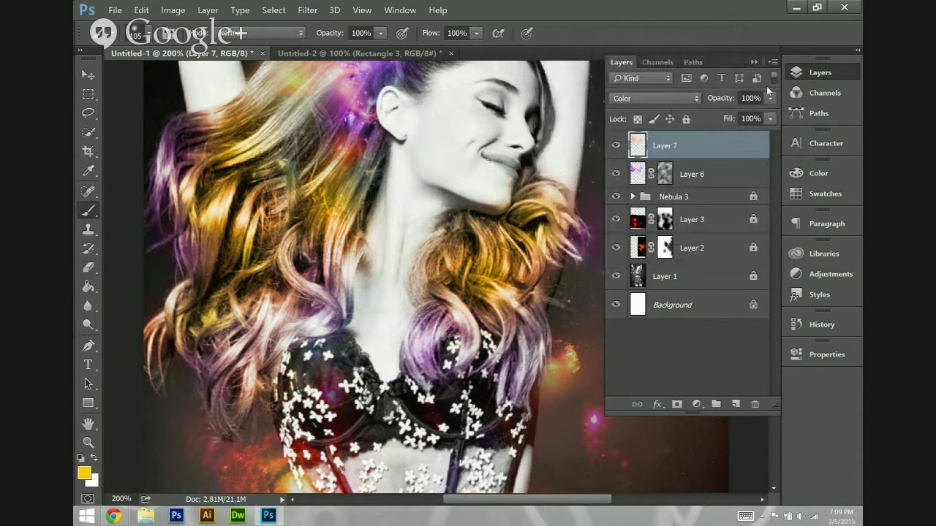
# Lower Layer 7's opacity to 85% and give it a layer mask filled with rendered Clouds.
pyautogui.moveTo(769, 98); pyautogui.dragTo(756, 118)
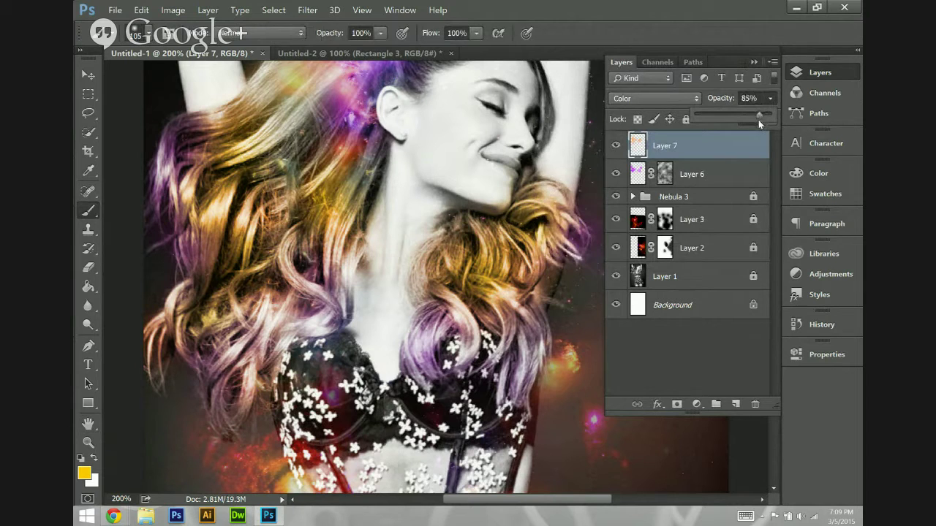
pyautogui.click(677, 404)
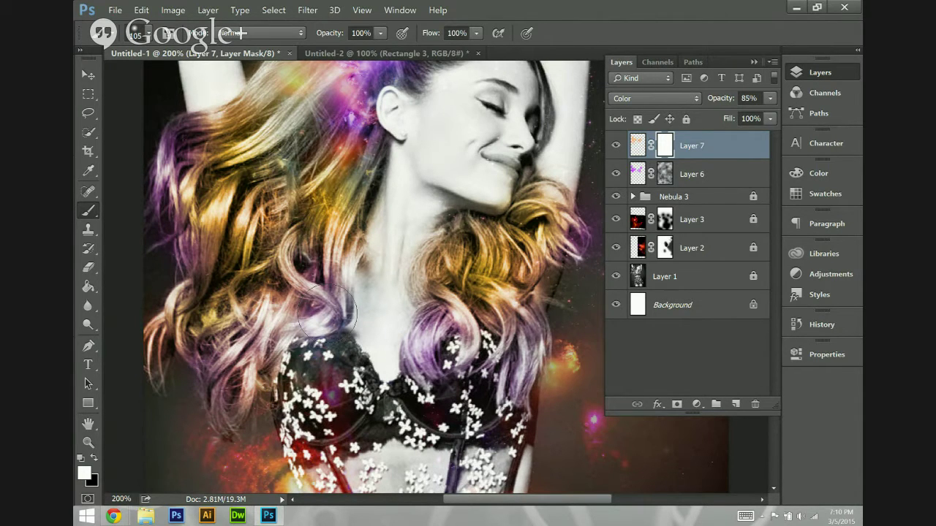
pyautogui.click(303, 10)
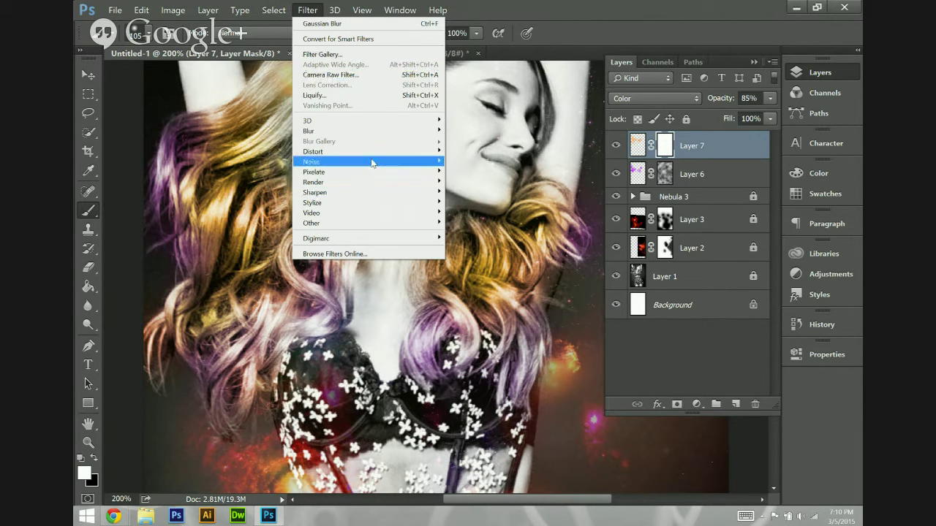
pyautogui.moveTo(354, 181)
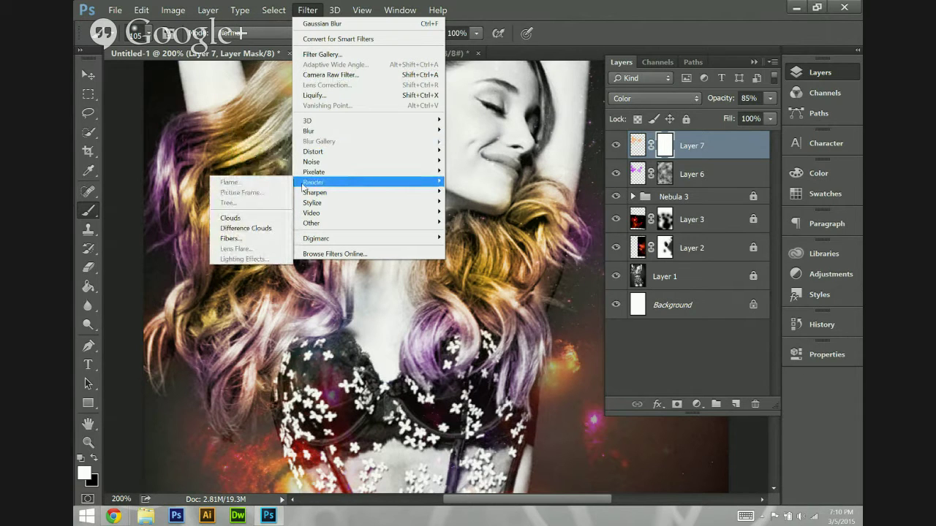
pyautogui.click(244, 218)
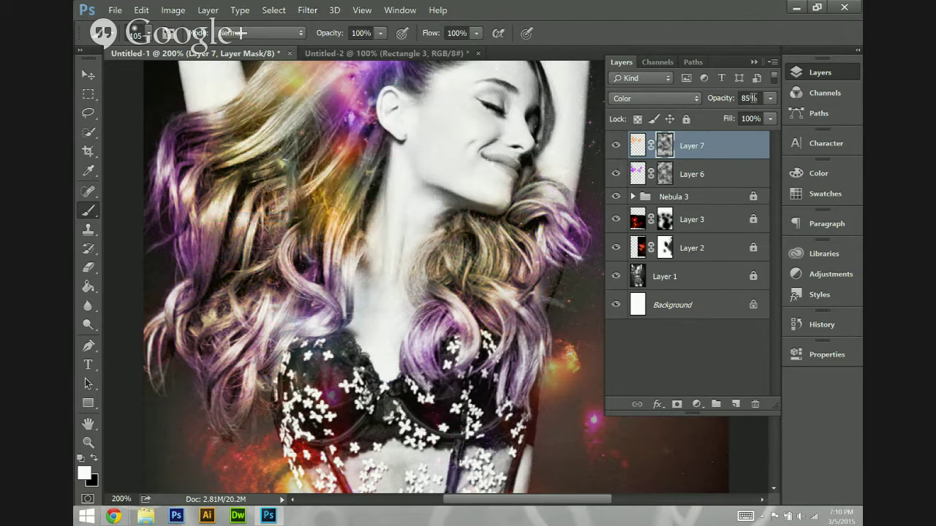
# Fade the Clouds effect on Layer 7's mask to 63% opacity in Normal mode.
pyautogui.click(141, 10)
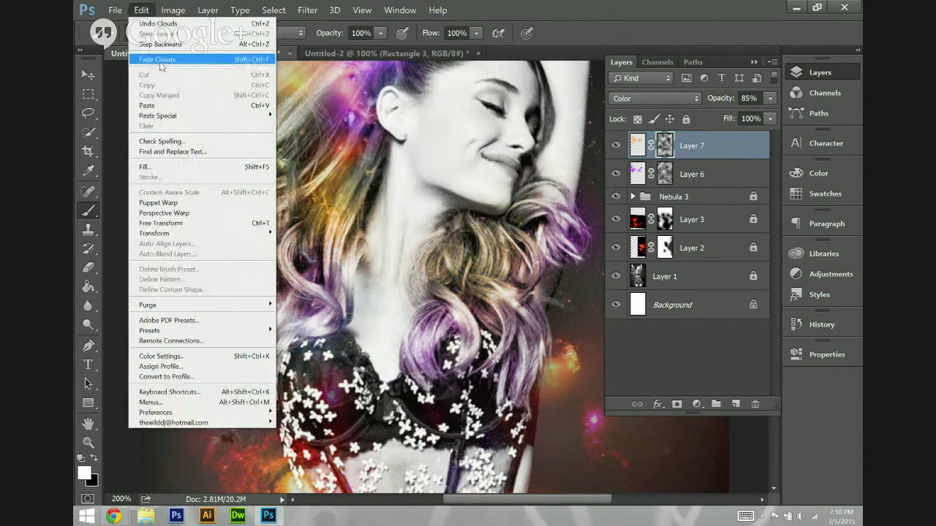
pyautogui.click(161, 66)
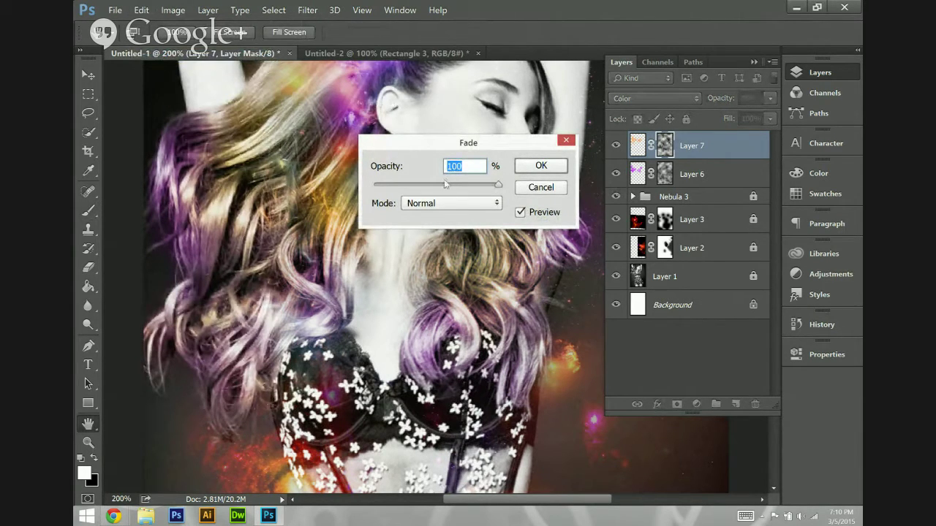
pyautogui.click(441, 182)
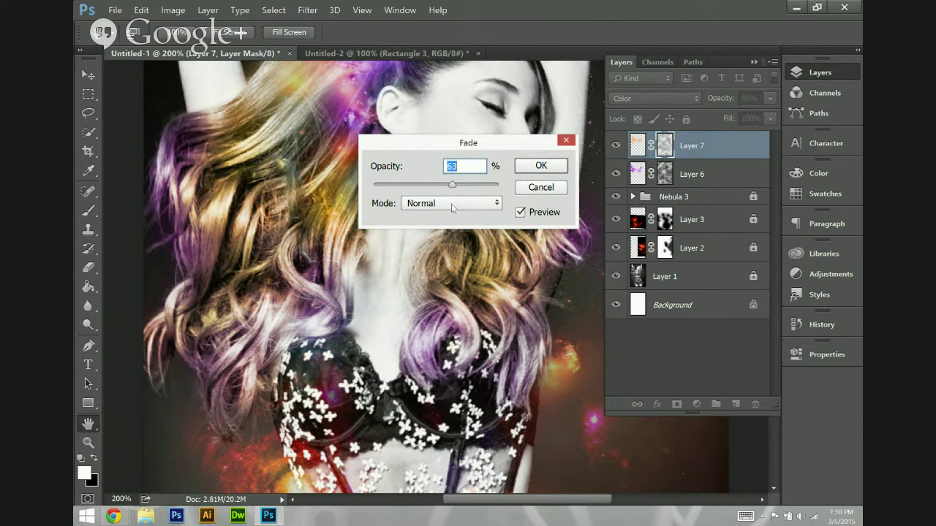
pyautogui.click(530, 166)
# Unlock the Nebula 3 group and compare the whole portrait with the group hidden and shown.
pyautogui.hotkey('ctrl', '-')
pyautogui.hotkey('ctrl', '-')
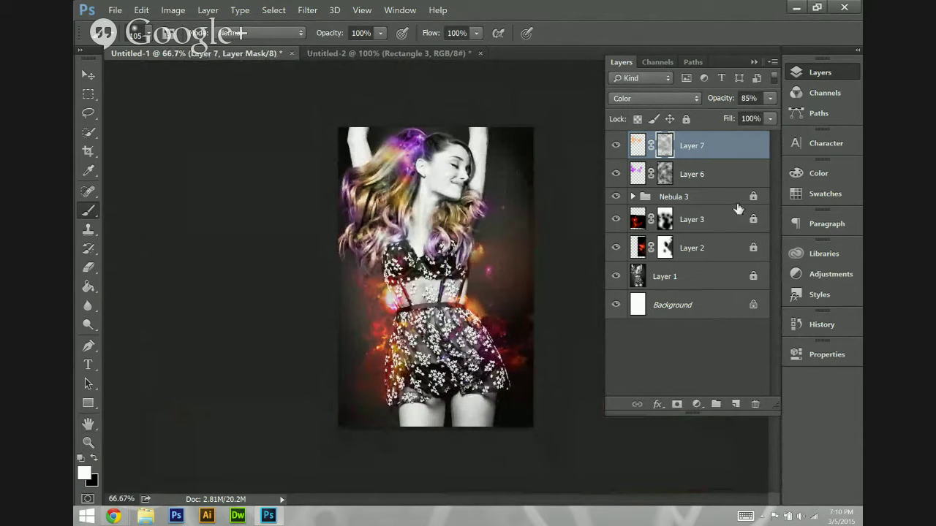
pyautogui.click(683, 196)
pyautogui.click(685, 119)
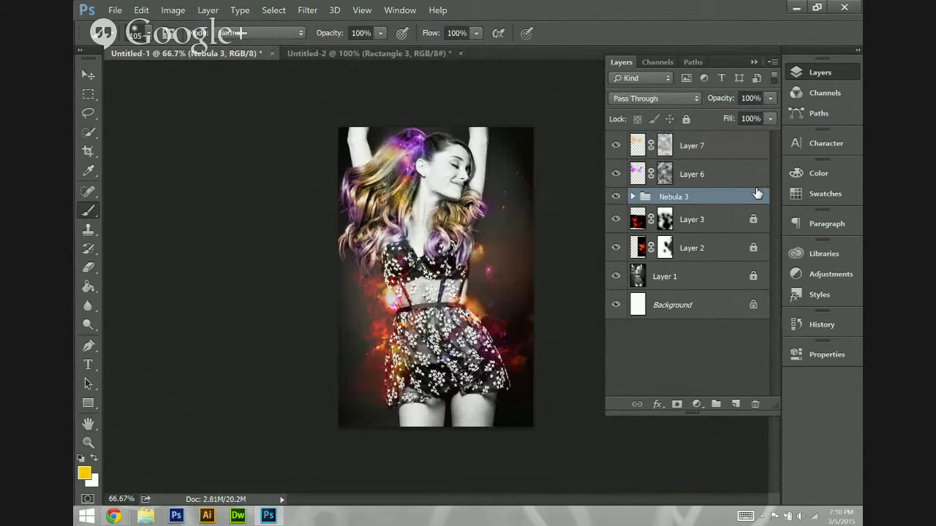
pyautogui.click(615, 197)
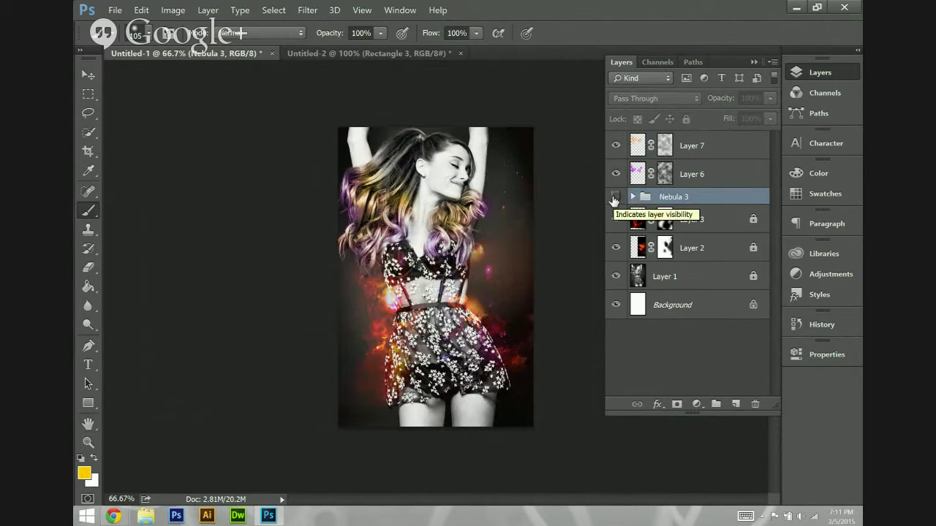
pyautogui.click(615, 198)
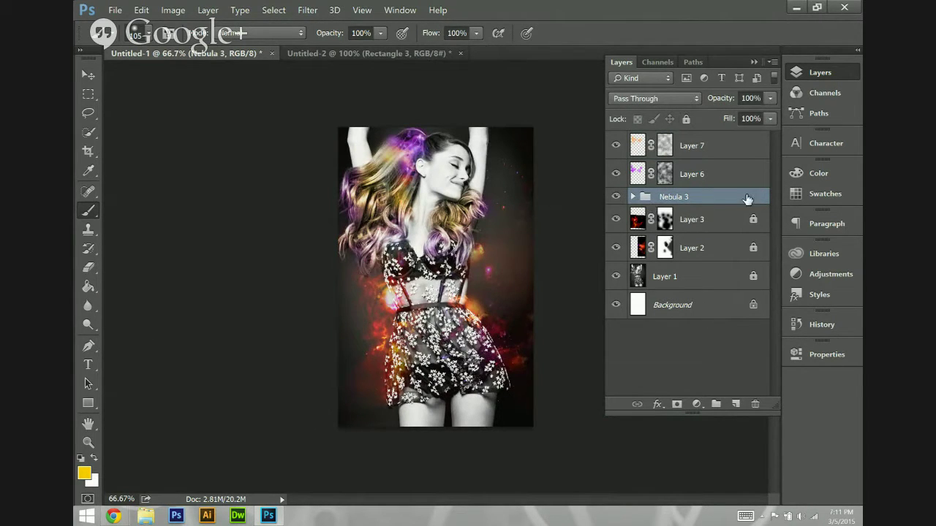
# Try the Color blend mode on the Nebula 3 group, and restore it to Pass Through.
pyautogui.click(698, 98)
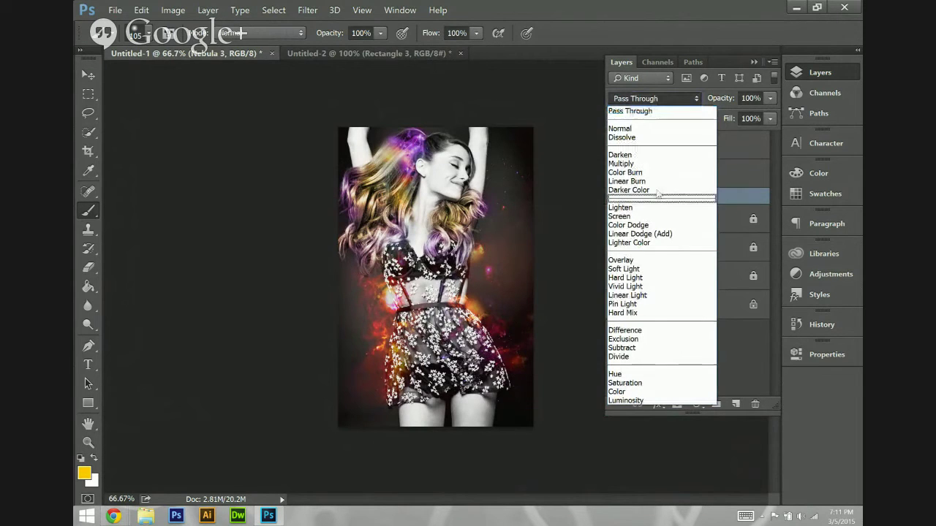
pyautogui.click(669, 391)
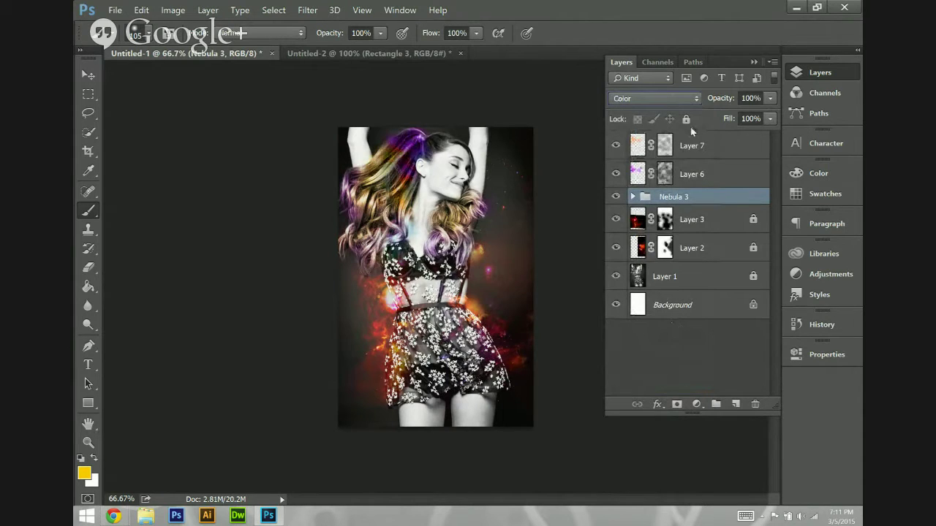
pyautogui.click(673, 95)
pyautogui.click(656, 110)
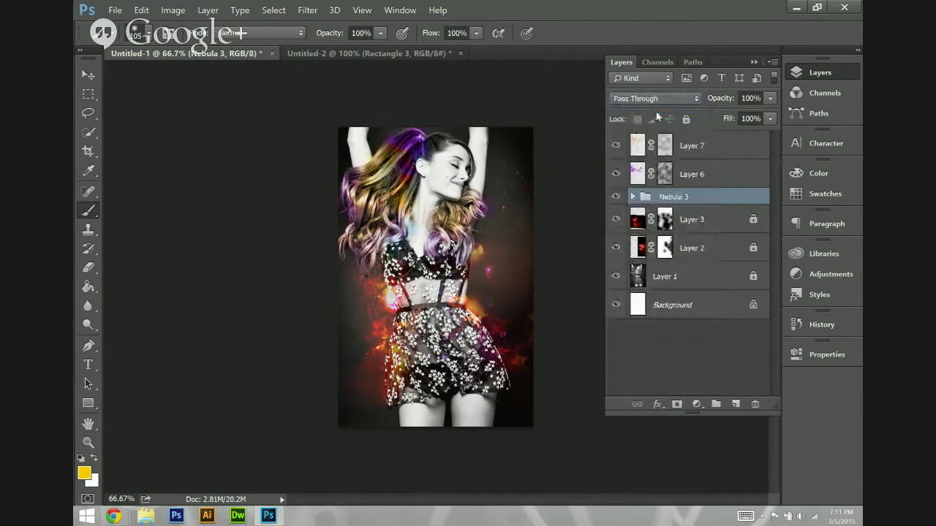
# Reduce the Nebula 3 group's opacity to 65%.
pyautogui.click(770, 99)
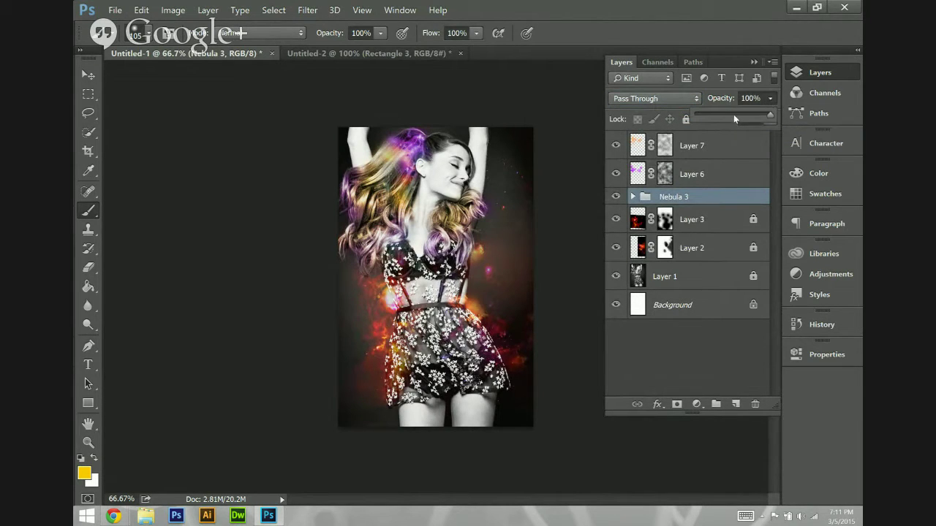
pyautogui.click(734, 115)
pyautogui.click(745, 114)
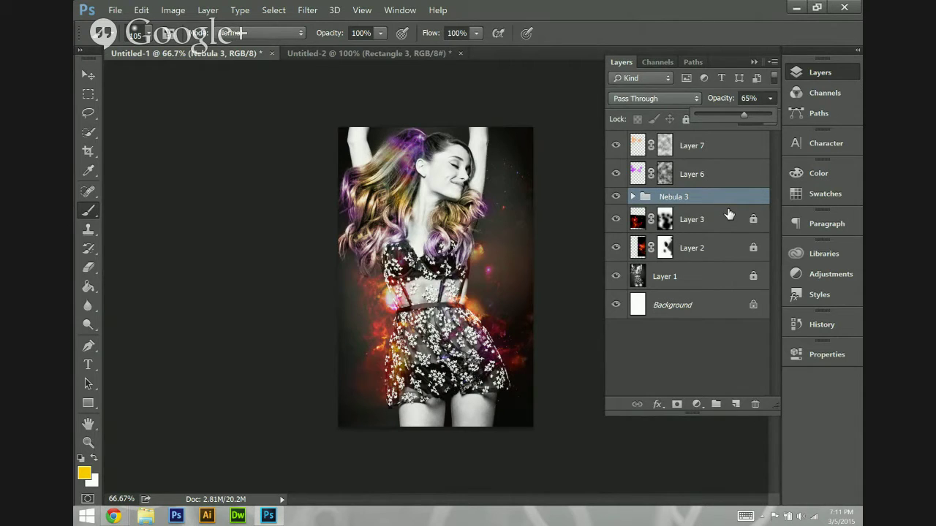
pyautogui.click(647, 149)
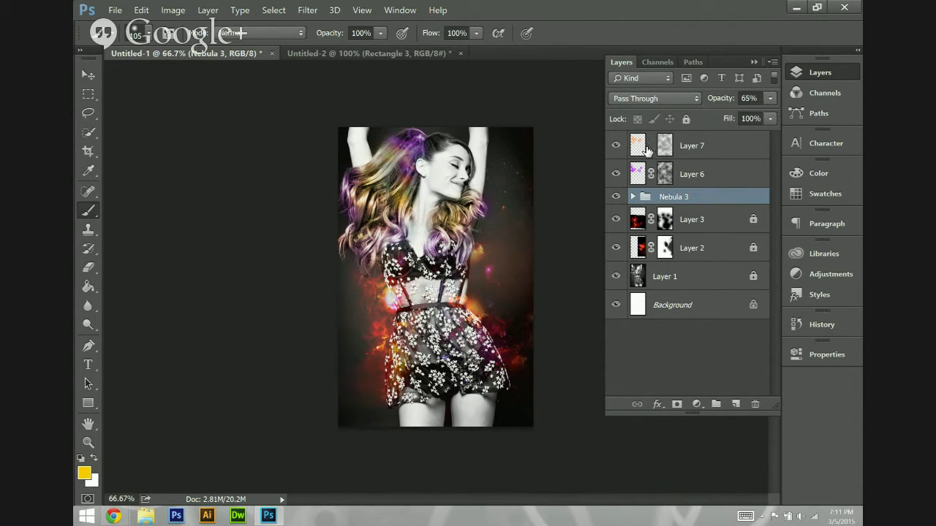
# Recolour Layer 7's hair paint with Hue/Saturation, using a hue of -20 and a saturation of 0.
pyautogui.click(647, 150)
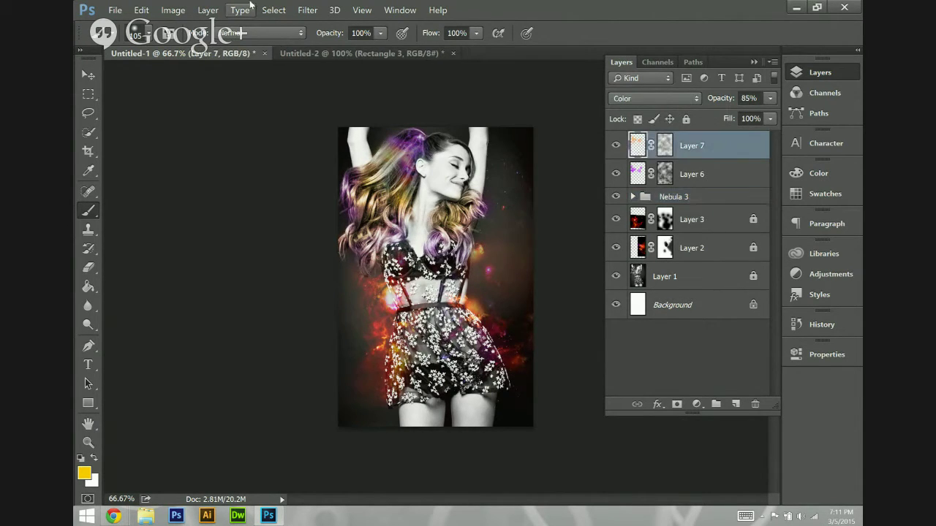
pyautogui.click(172, 10)
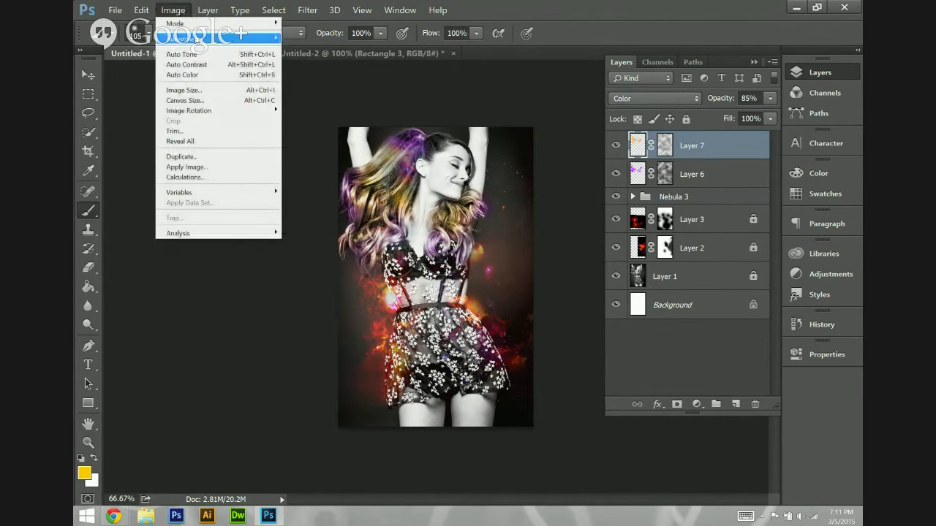
pyautogui.moveTo(220, 38)
pyautogui.click(351, 95)
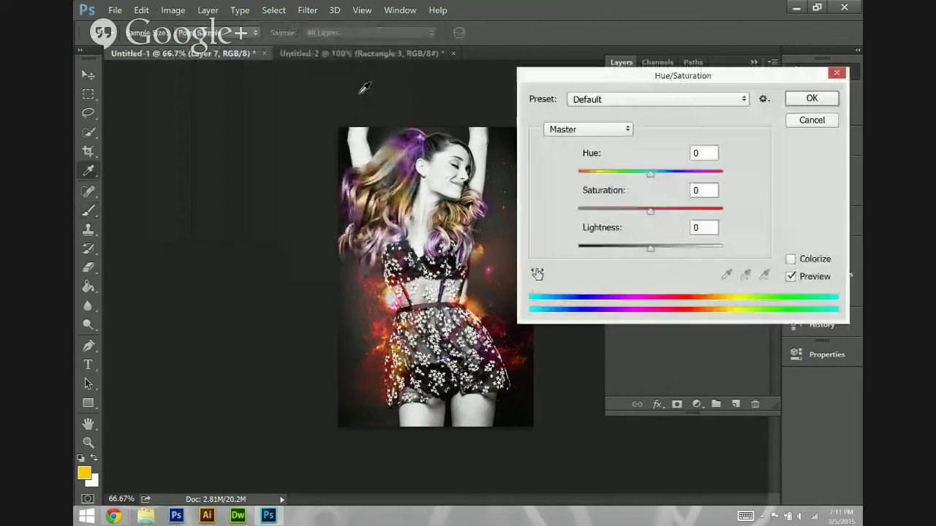
pyautogui.moveTo(649, 174)
pyautogui.mouseDown()
pyautogui.moveTo(600, 178)
pyautogui.moveTo(635, 177)
pyautogui.mouseUp()
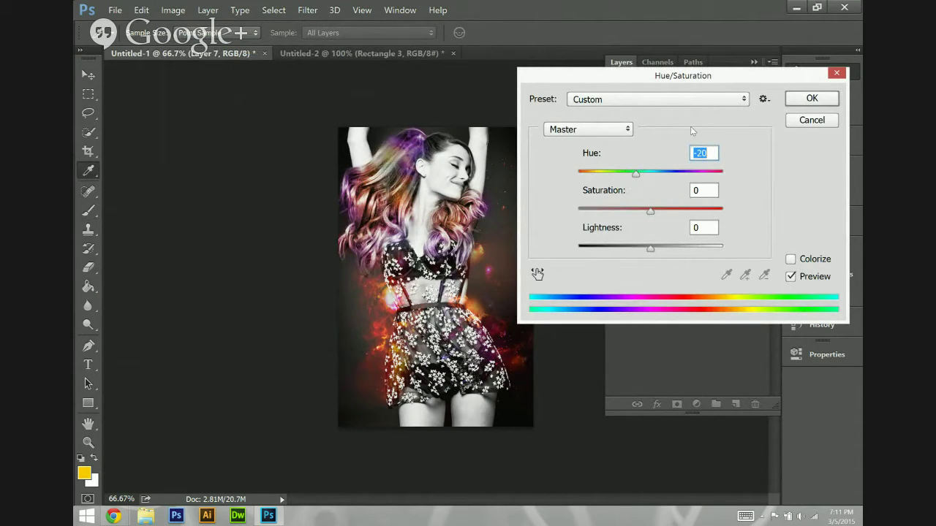
pyautogui.moveTo(667, 177); pyautogui.dragTo(636, 198)
pyautogui.click(668, 212)
pyautogui.moveTo(667, 212); pyautogui.dragTo(747, 213)
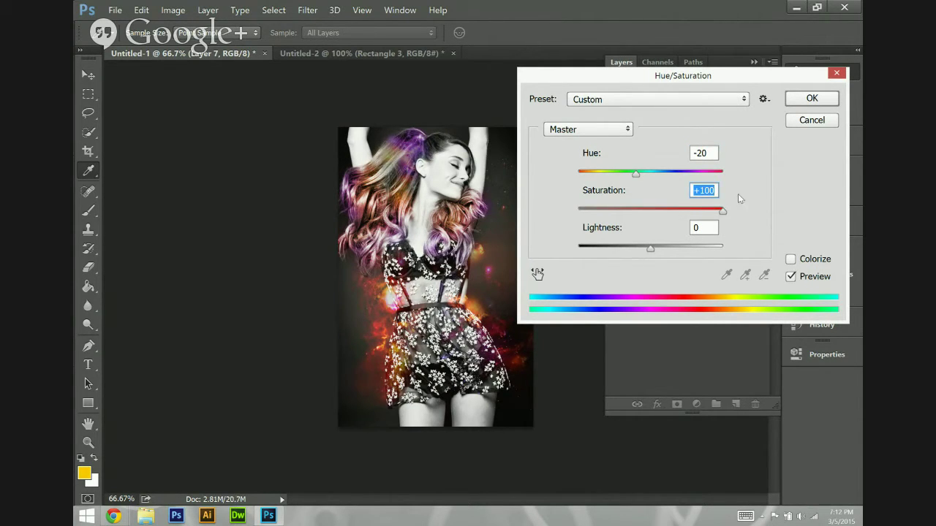
pyautogui.write('0')
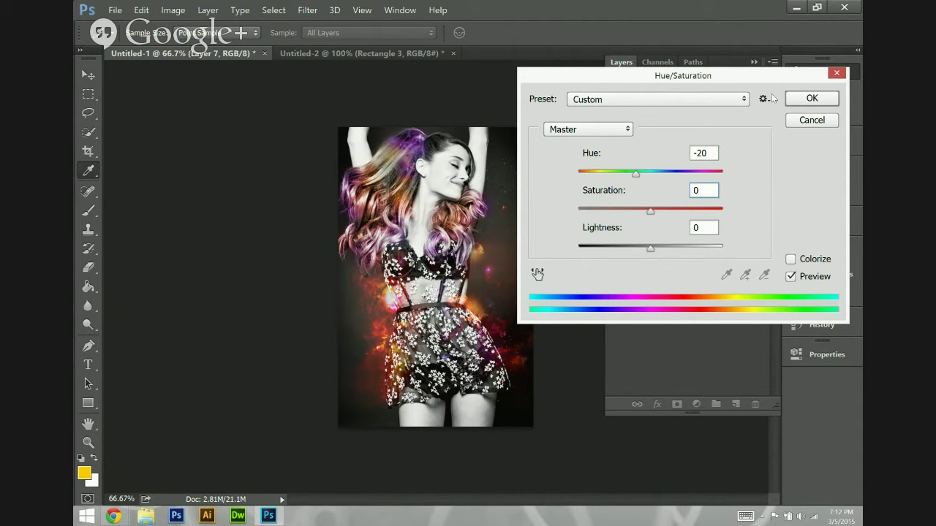
pyautogui.click(811, 98)
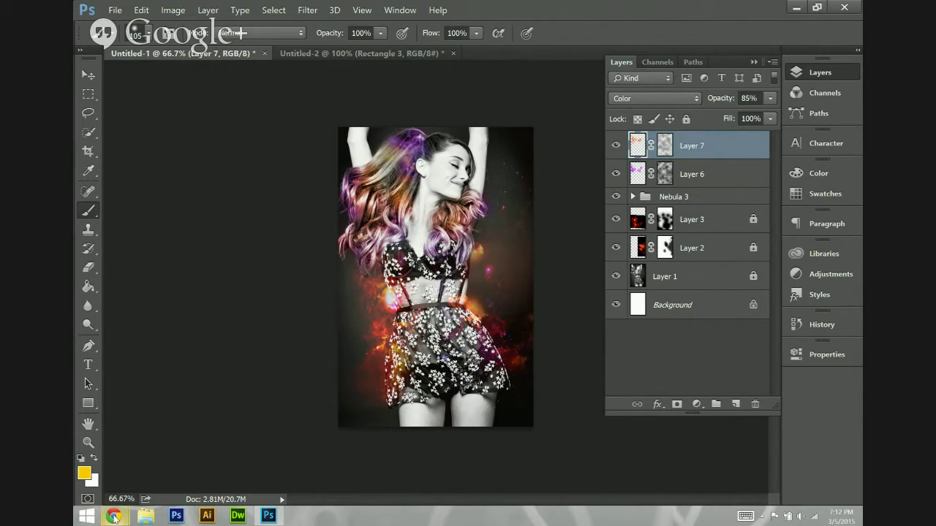
# Switch to Chrome and browse the Ariana Grande photoshoot image results for another portrait to edit.
pyautogui.moveTo(114, 517)
pyautogui.click(176, 459)
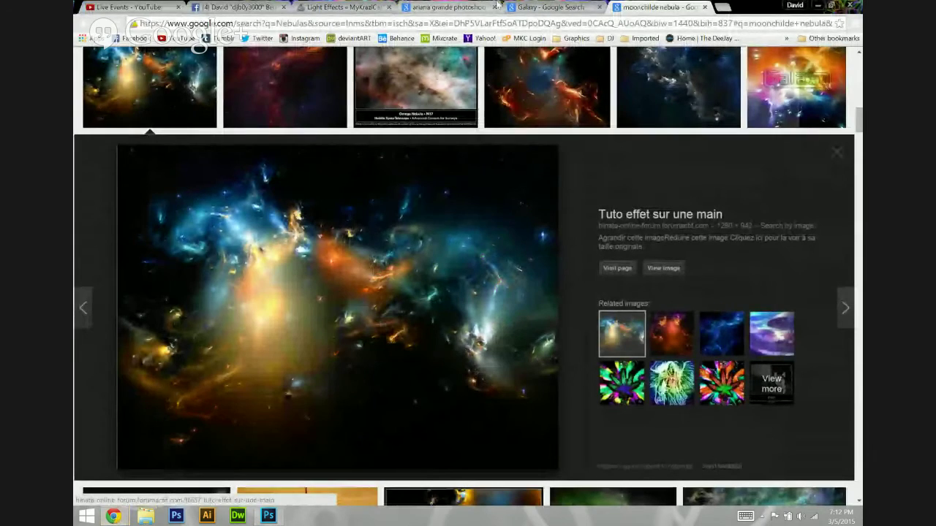
pyautogui.click(547, 7)
pyautogui.click(466, 6)
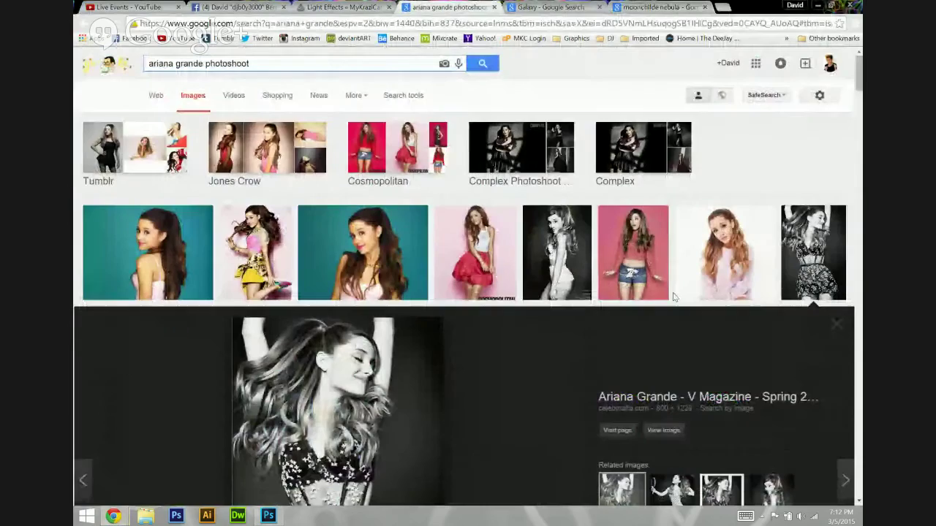
pyautogui.scroll(-5, 511, 330)
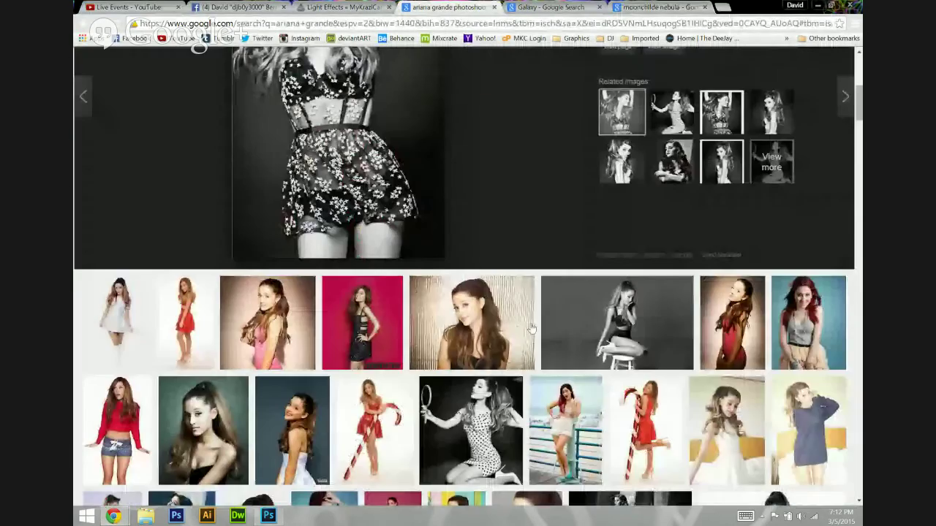
pyautogui.scroll(-10, 531, 330)
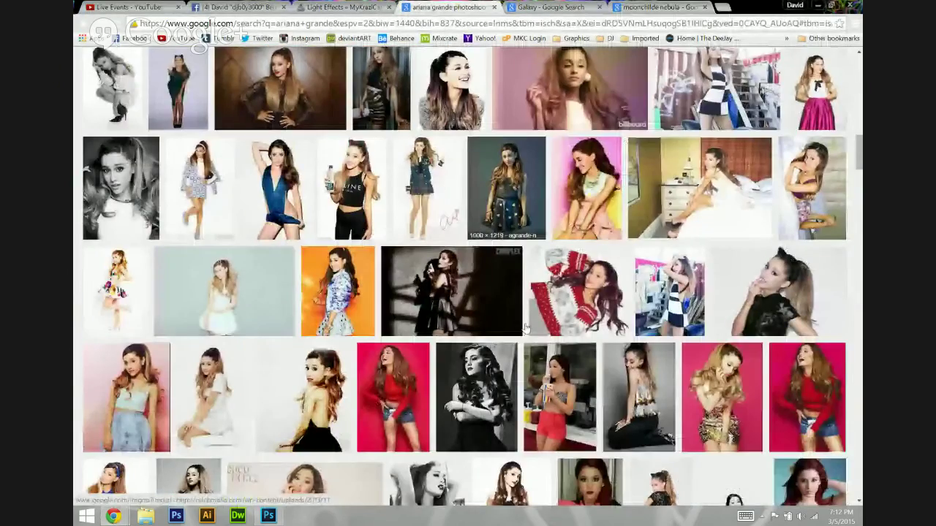
pyautogui.scroll(-5, 525, 327)
pyautogui.scroll(2, 523, 327)
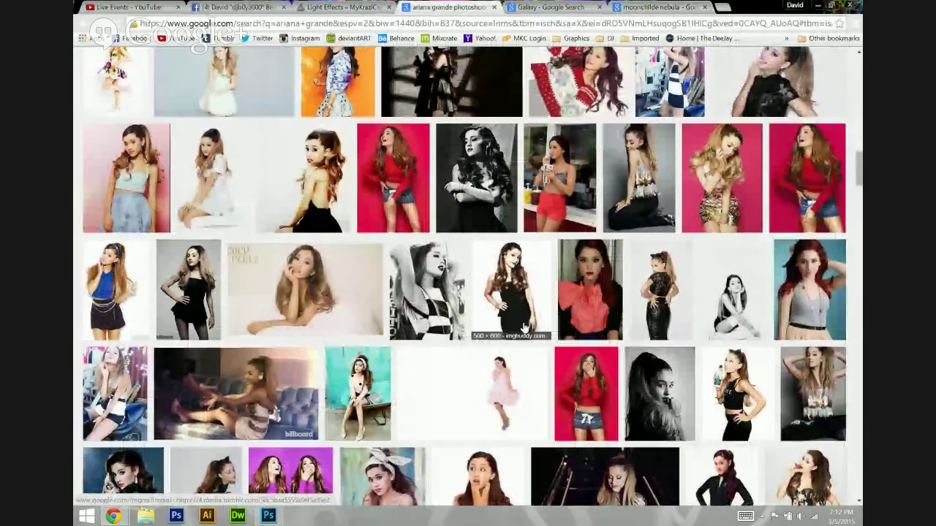
pyautogui.scroll(-2, 523, 327)
pyautogui.scroll(-5, 523, 328)
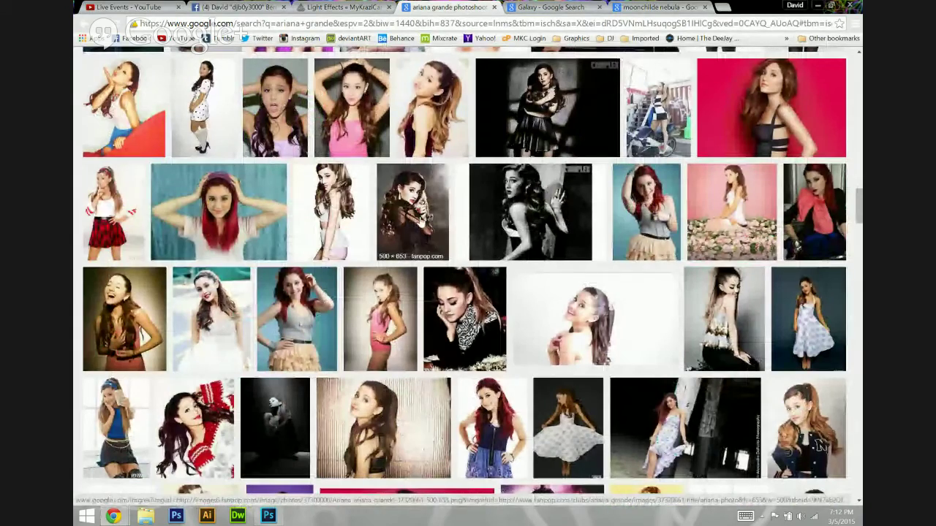
pyautogui.scroll(-5, 420, 220)
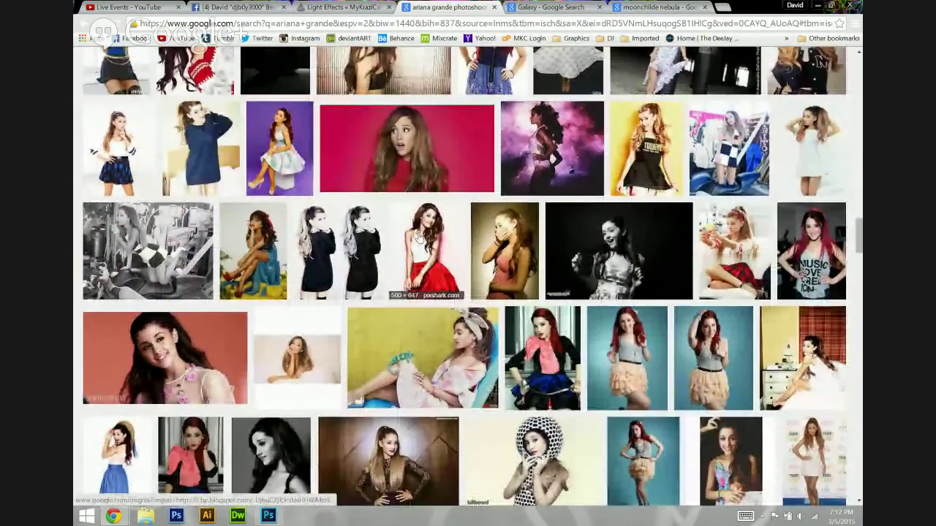
pyautogui.scroll(-2, 421, 235)
pyautogui.scroll(-2, 421, 235)
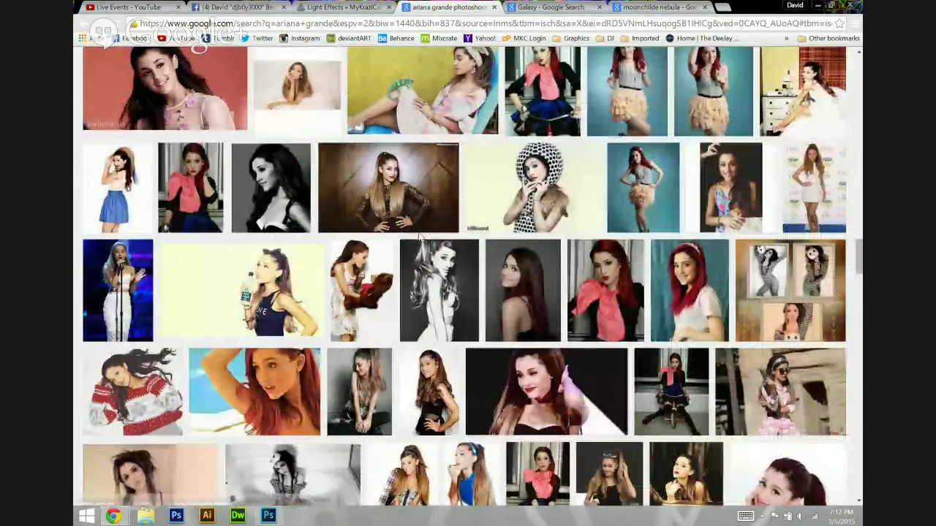
pyautogui.scroll(-1, 420, 236)
pyautogui.scroll(-2, 375, 265)
pyautogui.scroll(-5, 374, 264)
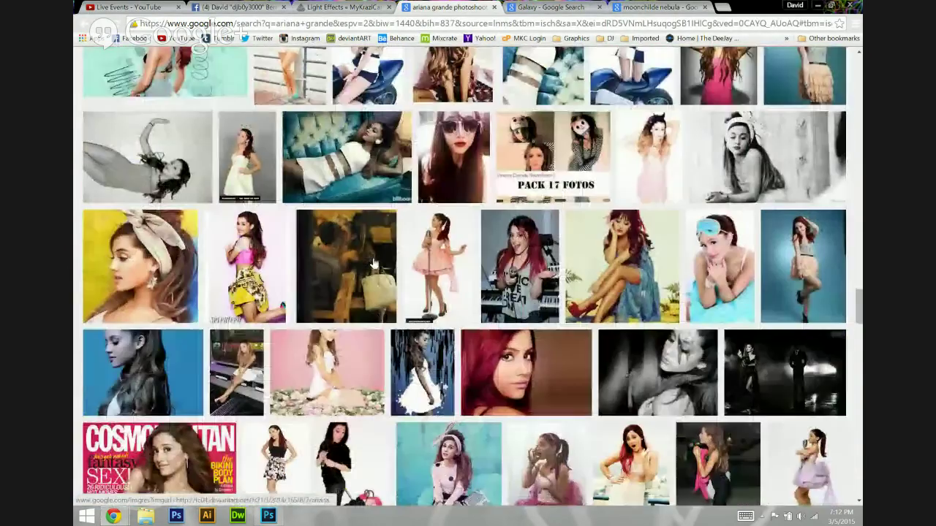
pyautogui.scroll(-1, 373, 263)
pyautogui.scroll(-2, 373, 264)
pyautogui.scroll(-6, 373, 264)
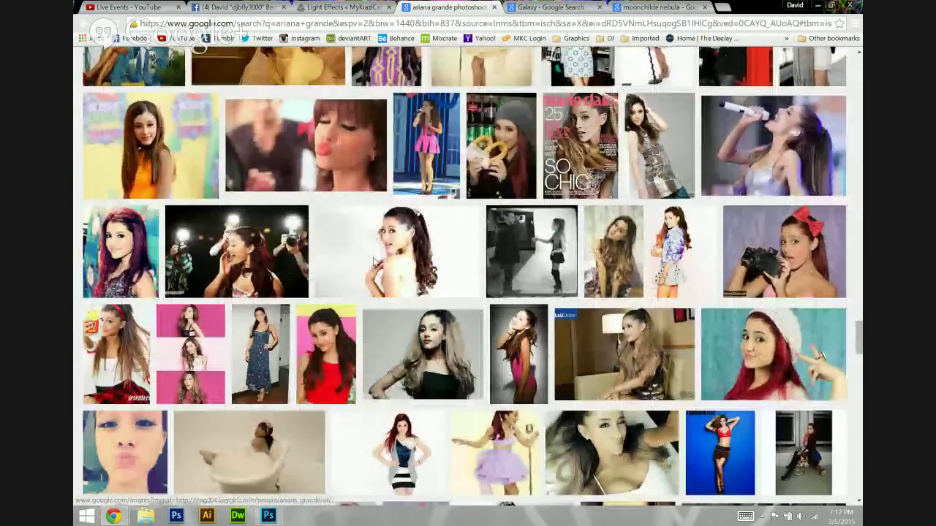
pyautogui.scroll(-3, 373, 261)
pyautogui.scroll(-5, 374, 261)
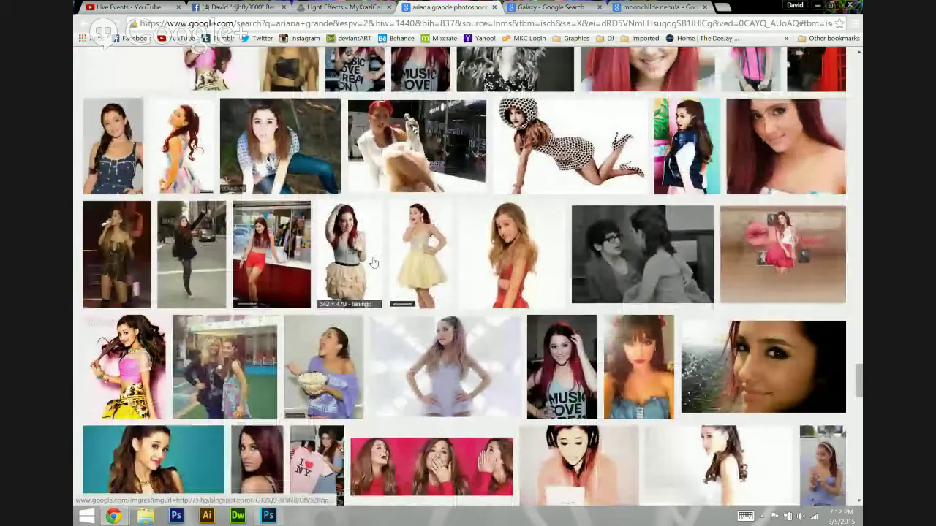
pyautogui.scroll(-5, 374, 262)
pyautogui.scroll(-15, 553, 254)
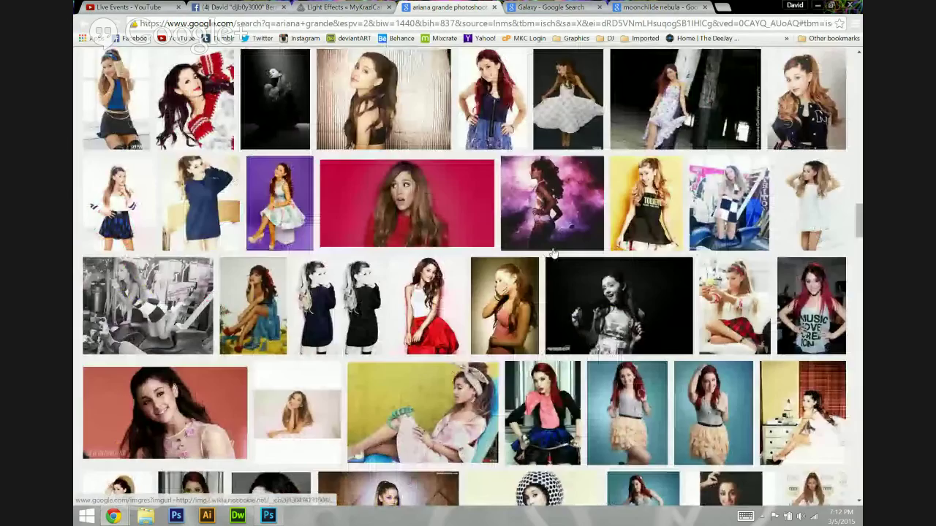
pyautogui.scroll(3, 554, 254)
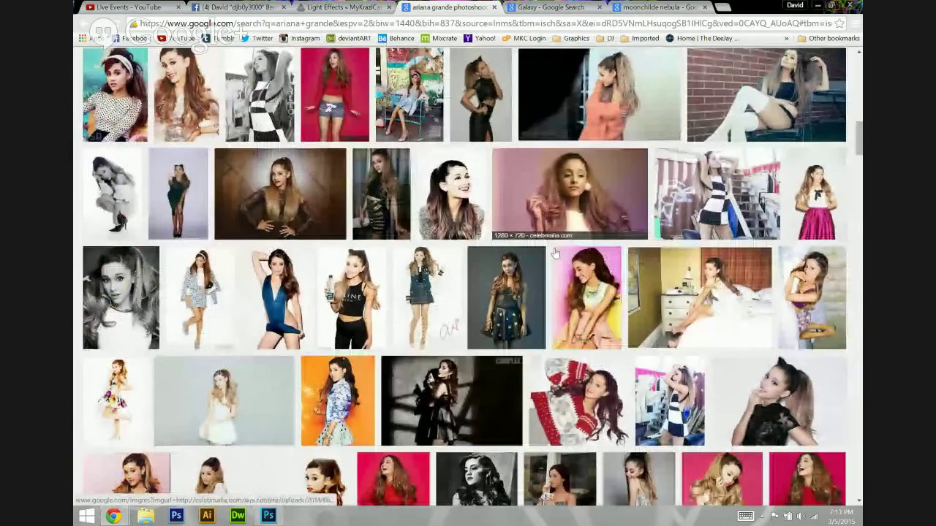
pyautogui.scroll(-4, 553, 254)
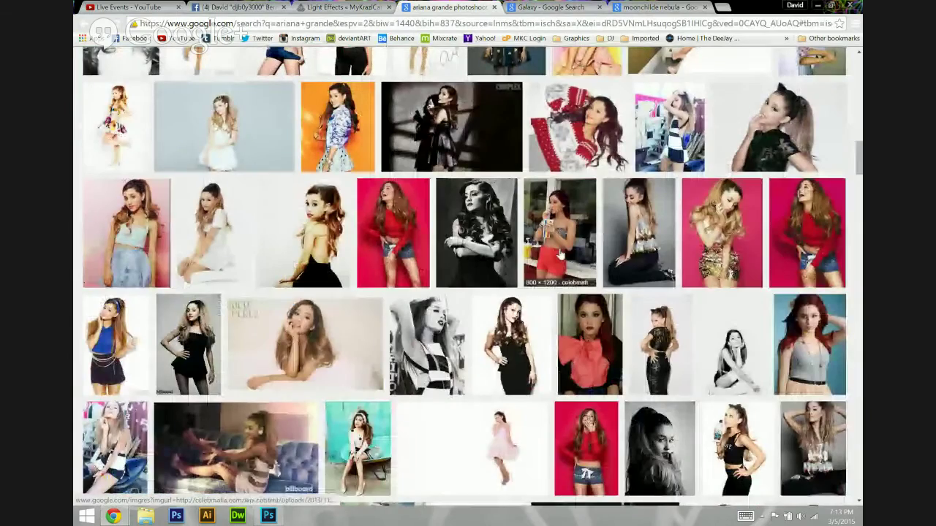
pyautogui.scroll(3, 753, 208)
pyautogui.click(751, 210)
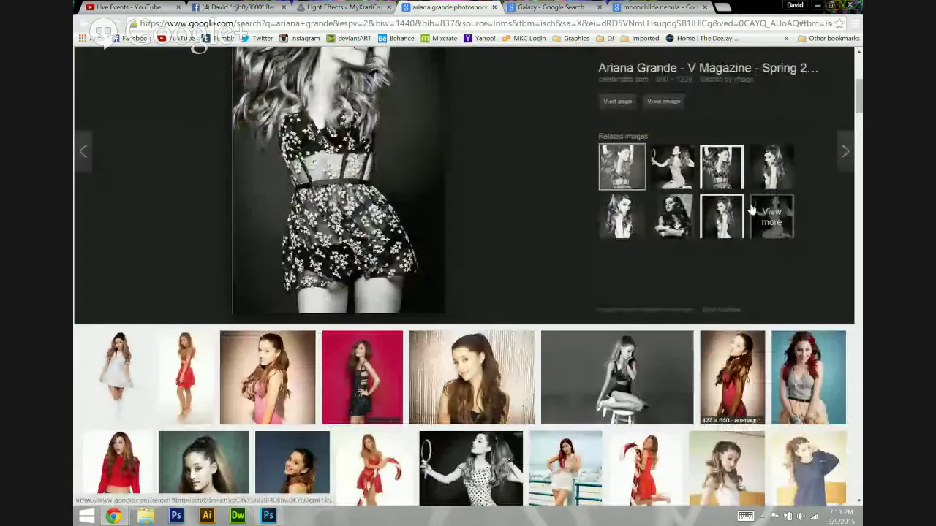
pyautogui.scroll(5, 750, 210)
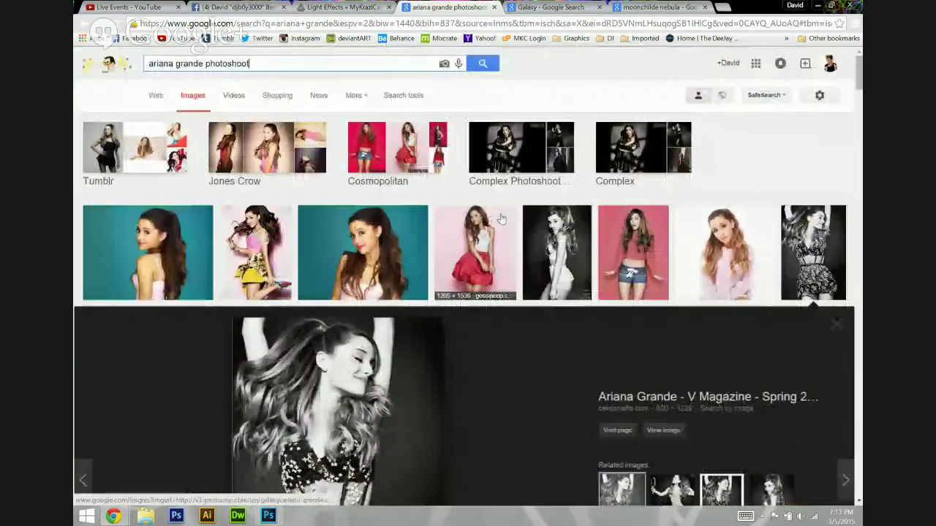
# Filter the Ariana Grande photoshoot image results to the Large size.
pyautogui.click(395, 95)
pyautogui.click(157, 122)
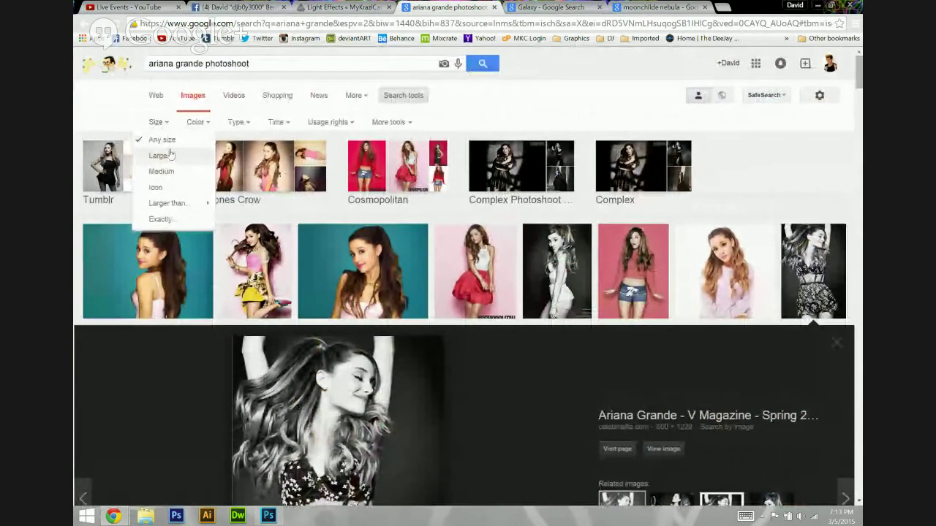
pyautogui.click(168, 154)
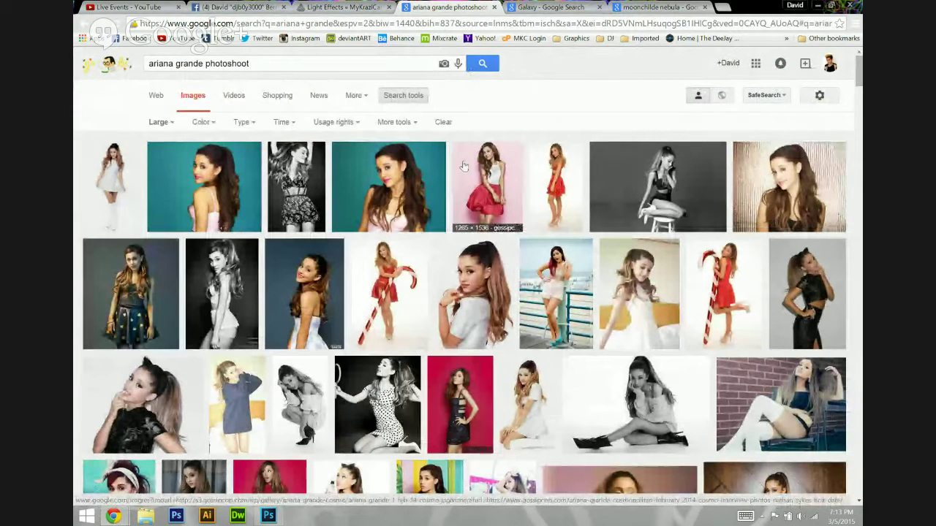
# Open the Cosmopolitan photo with the red skirt and pink background from the results and copy the image.
pyautogui.click(463, 166)
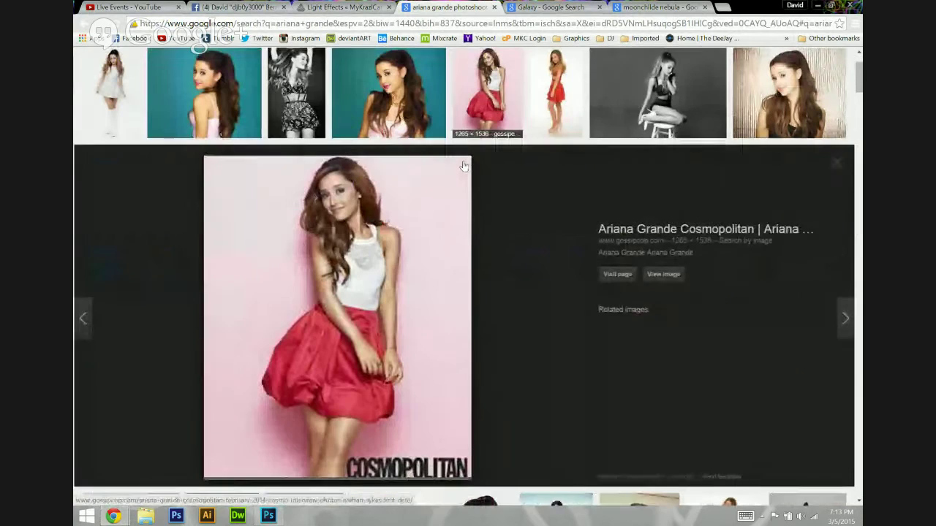
pyautogui.rightClick(349, 291)
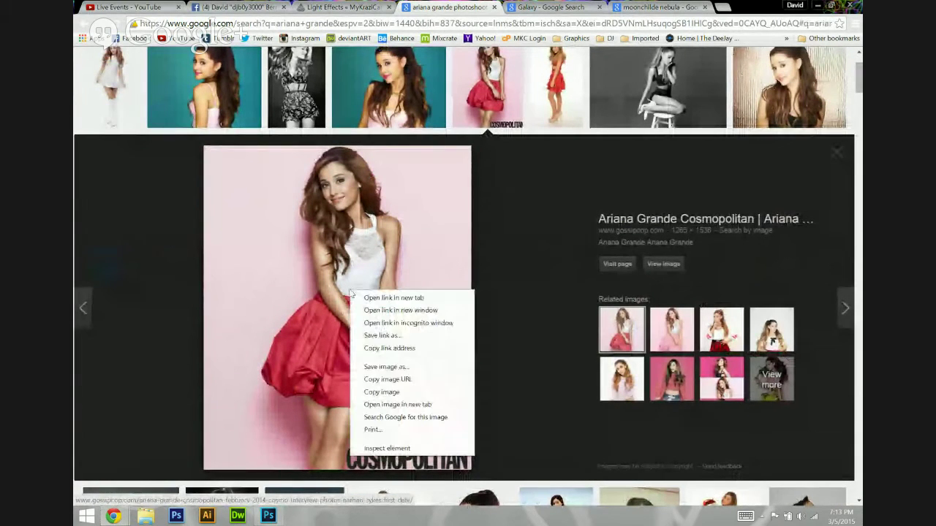
pyautogui.click(399, 392)
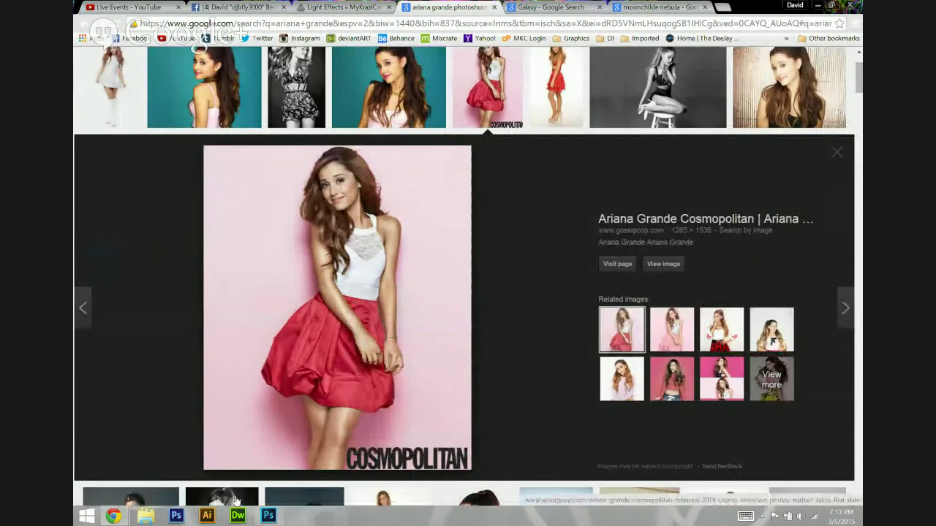
# Switch to Photoshop and create a new document from the Clipboard preset, 1265 x 1536 pixels at 72 pixels/inch in RGB Color.
pyautogui.click(268, 513)
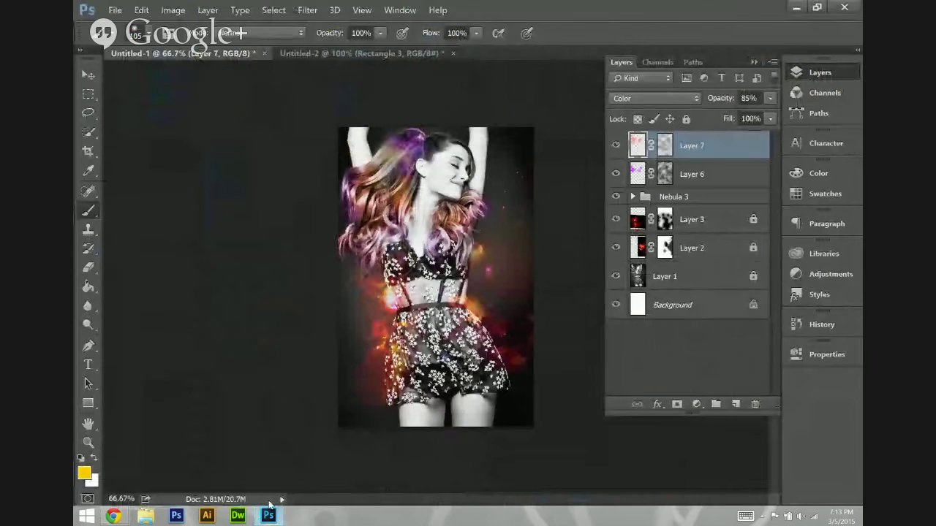
pyautogui.click(114, 10)
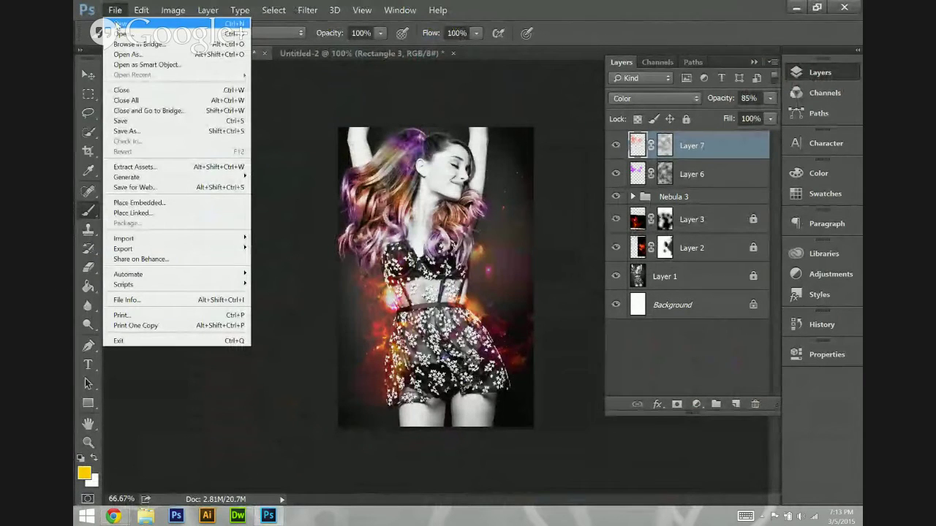
pyautogui.click(119, 23)
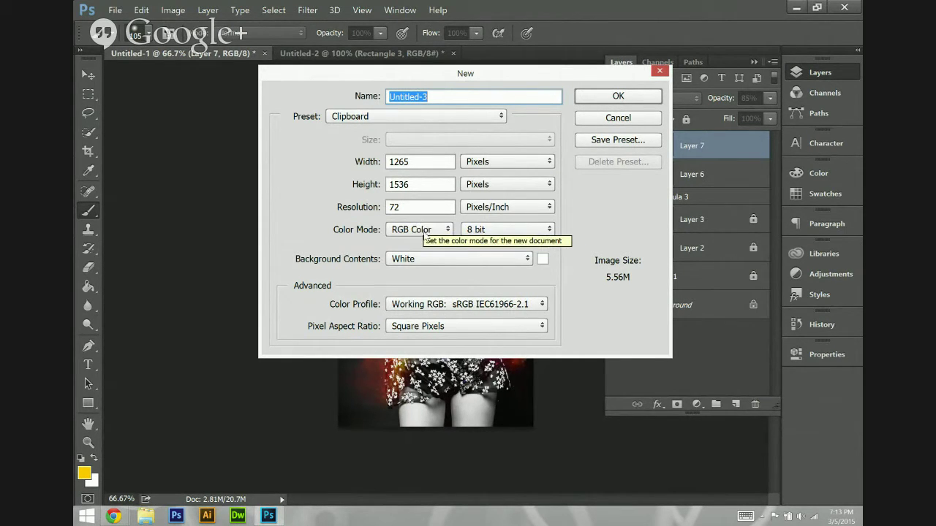
pyautogui.click(424, 232)
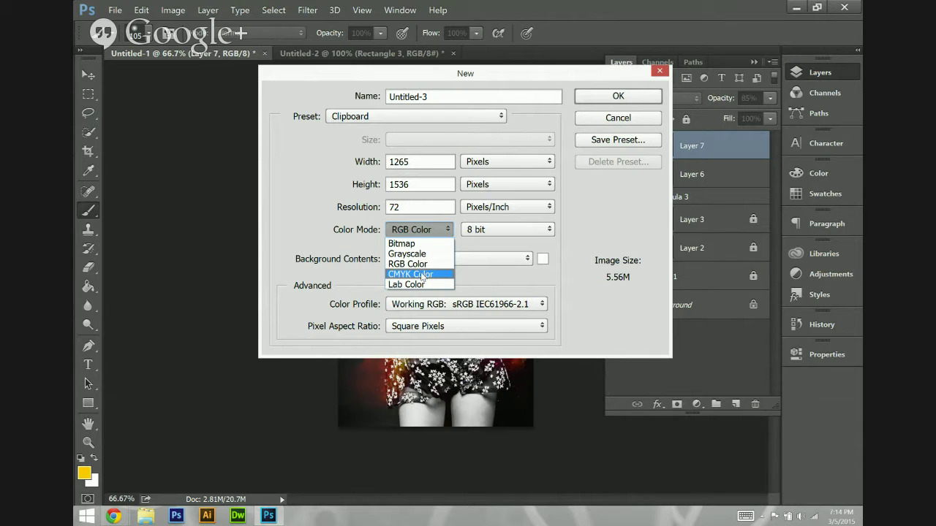
pyautogui.click(427, 264)
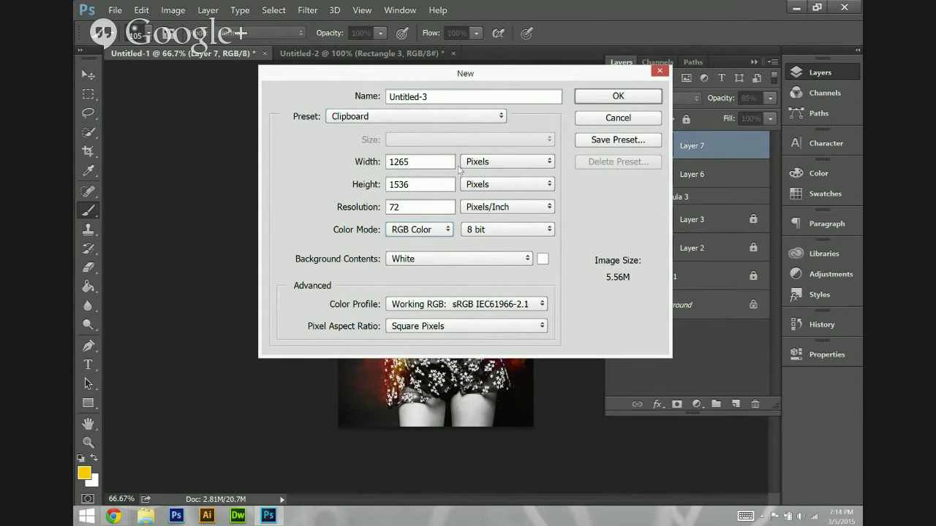
pyautogui.click(598, 100)
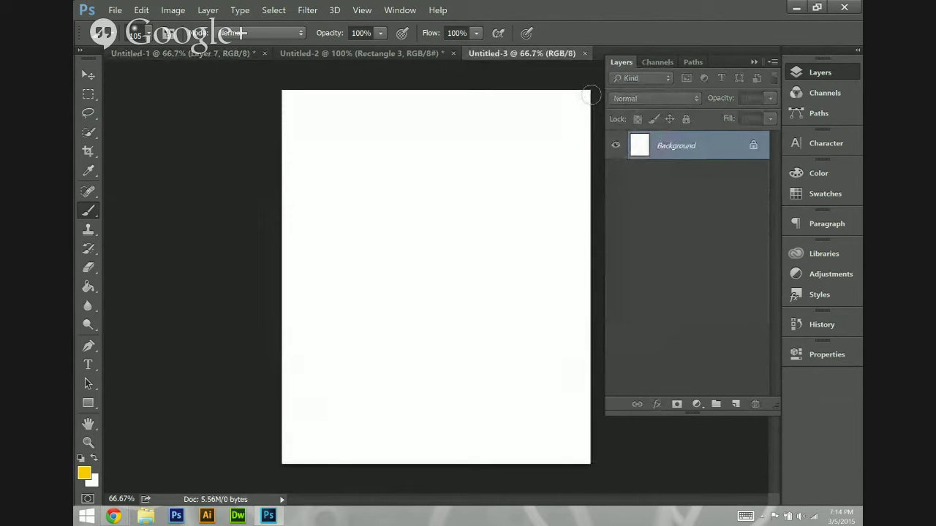
# Paste the copied photo into the new document and add an empty layer above it.
pyautogui.hotkey('ctrl', 'v')
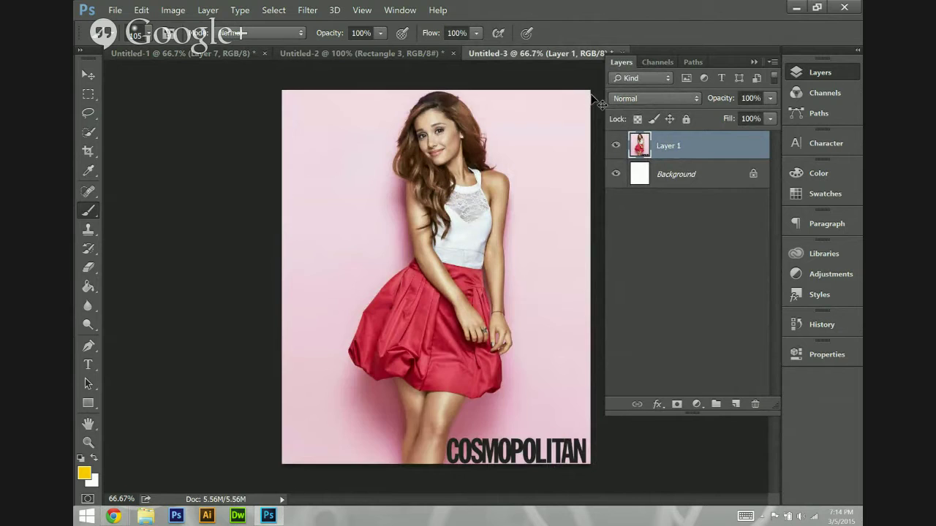
pyautogui.hotkey('ctrl', '+')
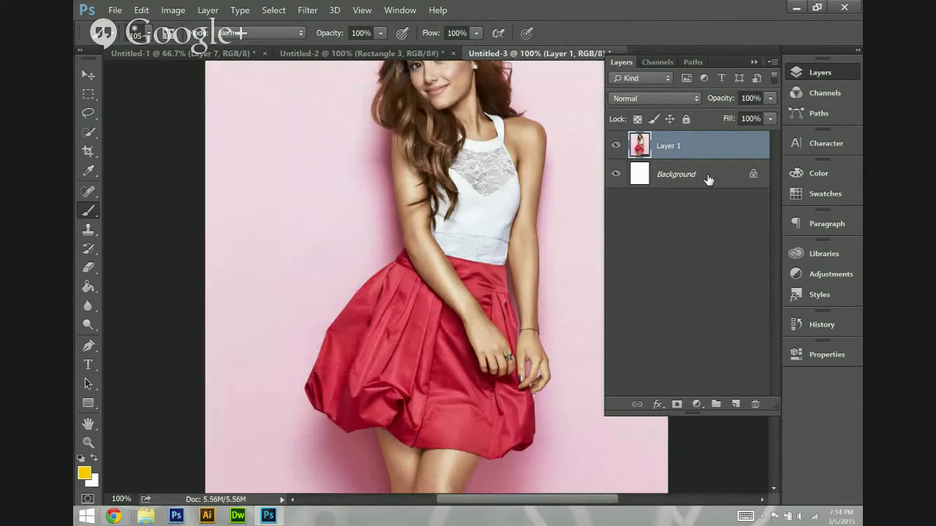
pyautogui.click(737, 403)
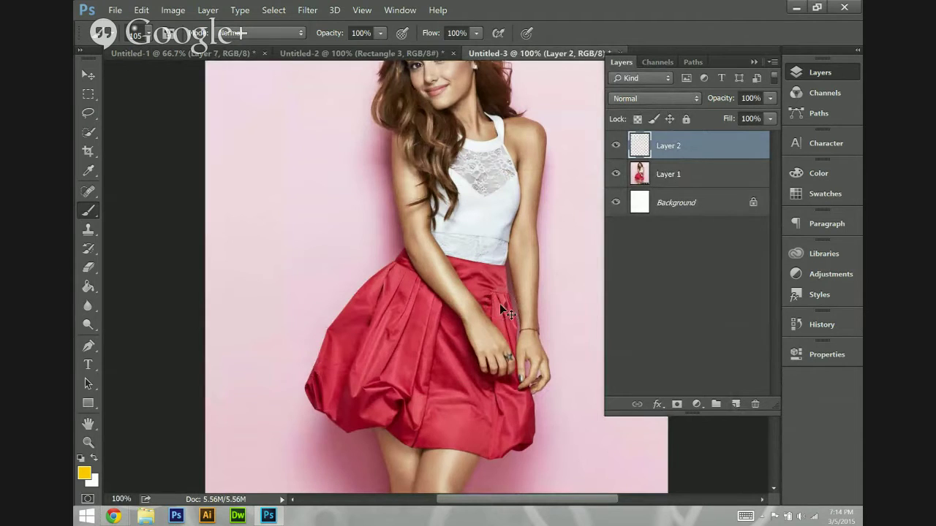
pyautogui.hotkey('ctrl', '-')
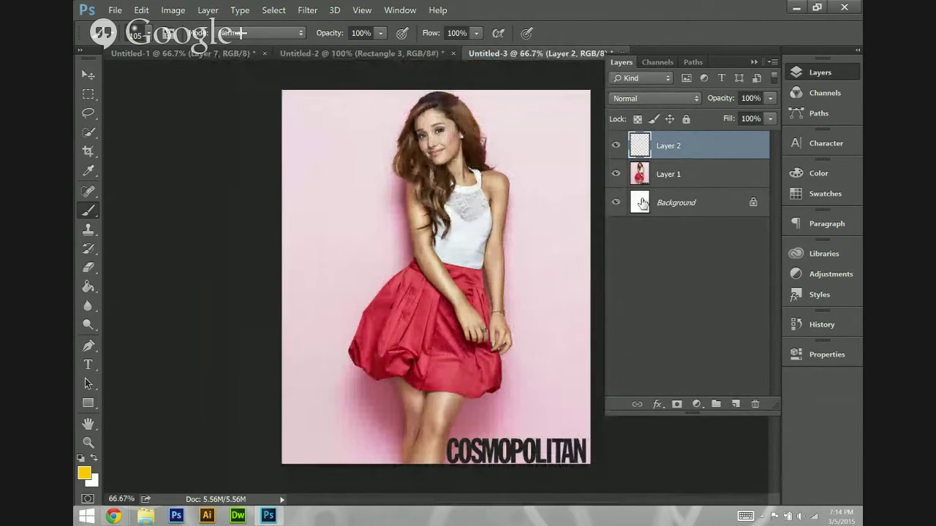
# Duplicate the photo layer twice and delete the second copy.
pyautogui.click(673, 182)
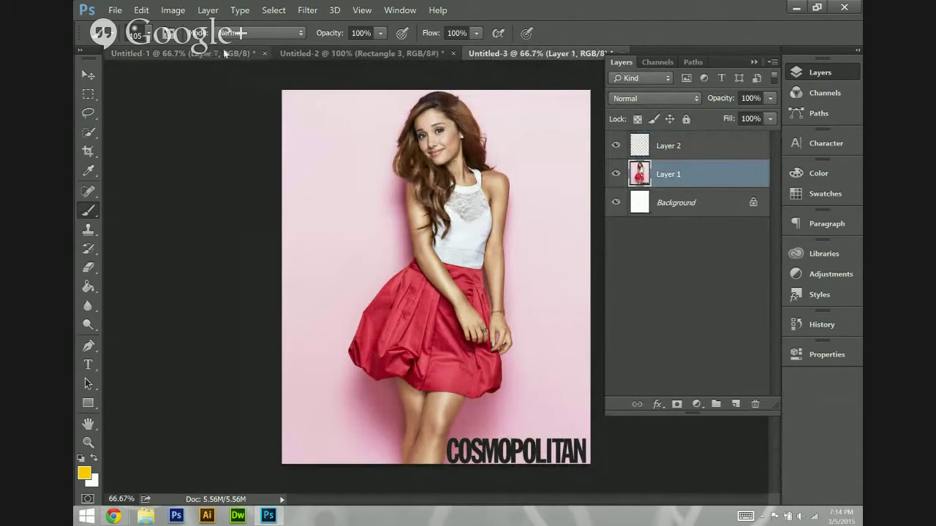
pyautogui.hotkey('ctrl', 'j')
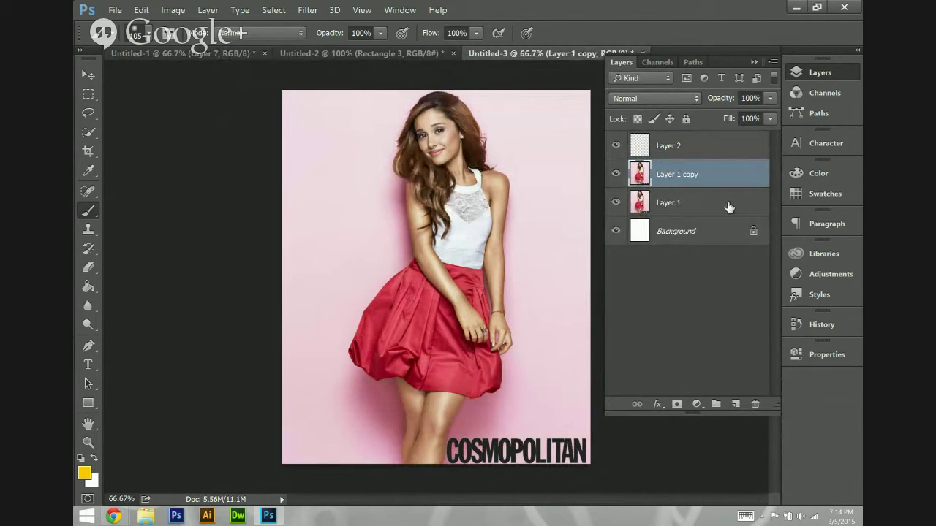
pyautogui.moveTo(699, 202); pyautogui.dragTo(736, 405)
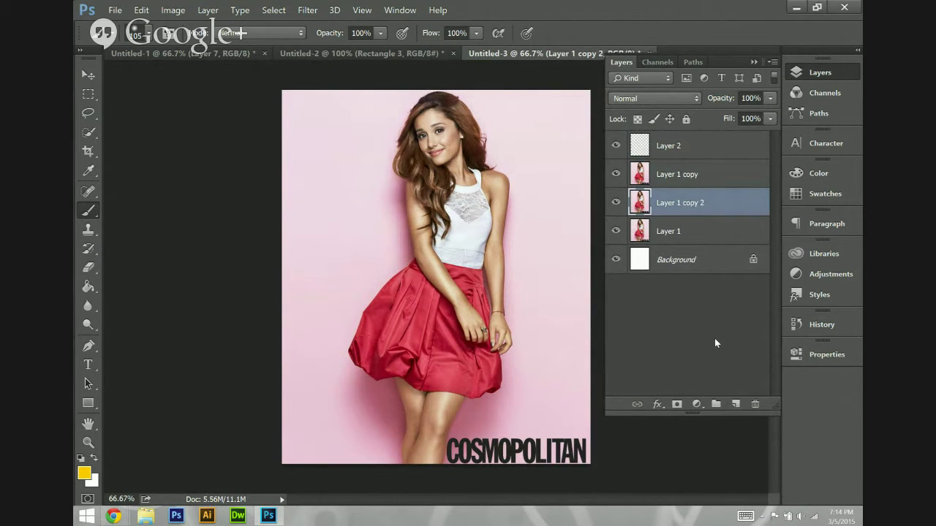
pyautogui.press('Delete')
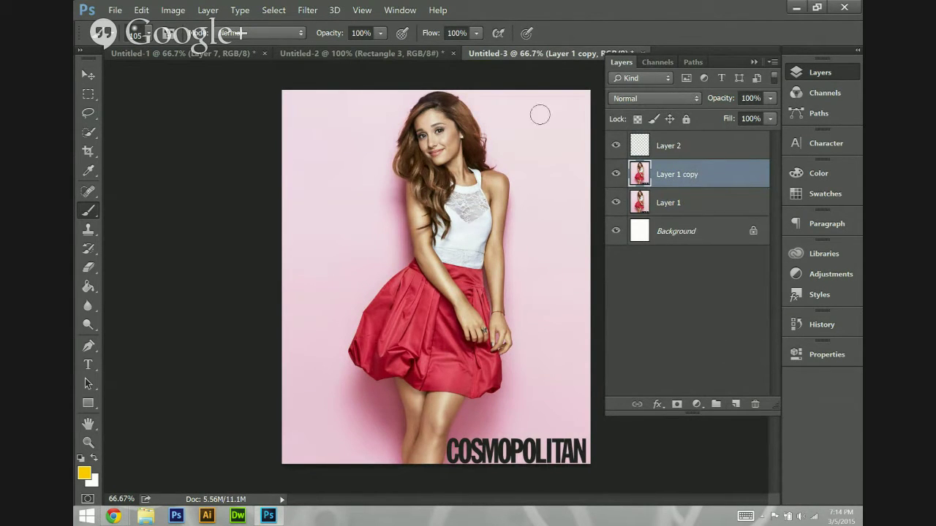
# Try a Black & White adjustment on Layer 1 copy with Reds -1%, Yellows 32% and Greens -31%.
pyautogui.click(170, 10)
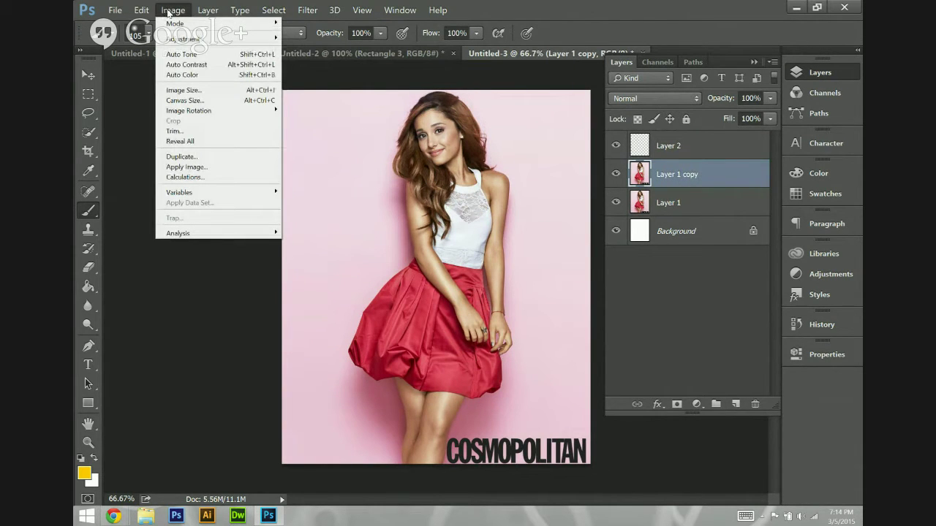
pyautogui.moveTo(181, 42)
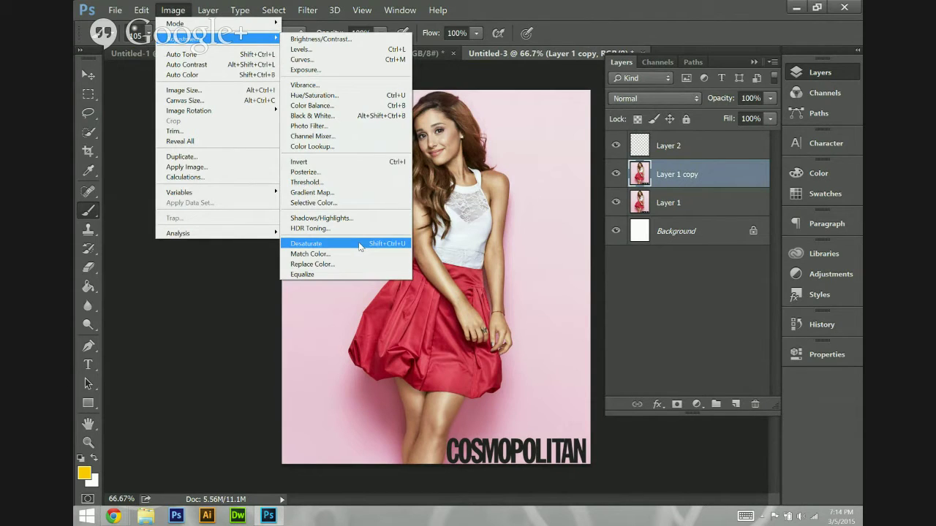
pyautogui.click(359, 116)
pyautogui.moveTo(493, 47); pyautogui.dragTo(712, 28)
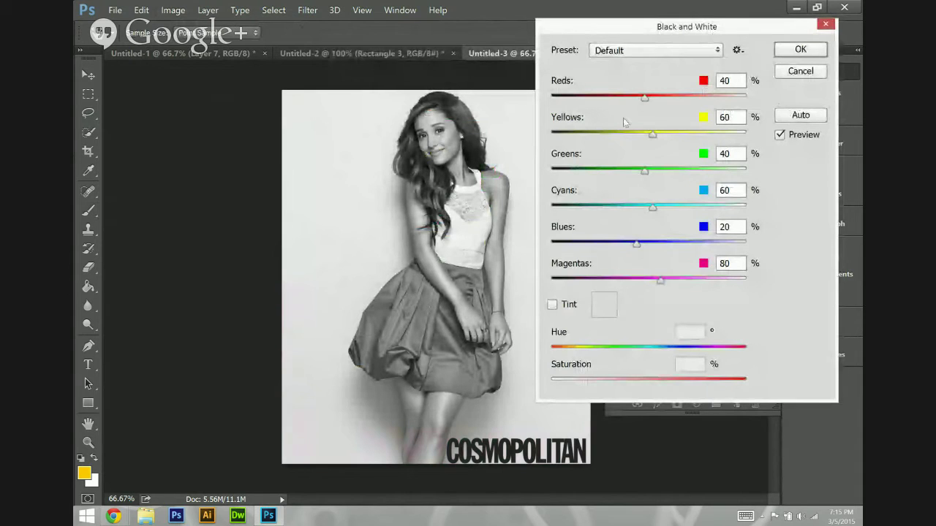
pyautogui.moveTo(644, 97); pyautogui.dragTo(590, 109)
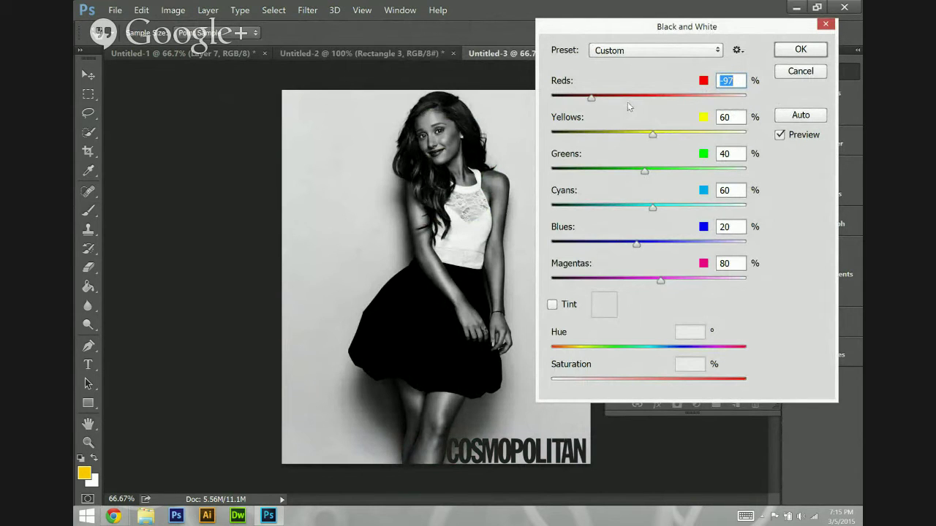
pyautogui.moveTo(627, 102); pyautogui.dragTo(629, 123)
pyautogui.click(641, 136)
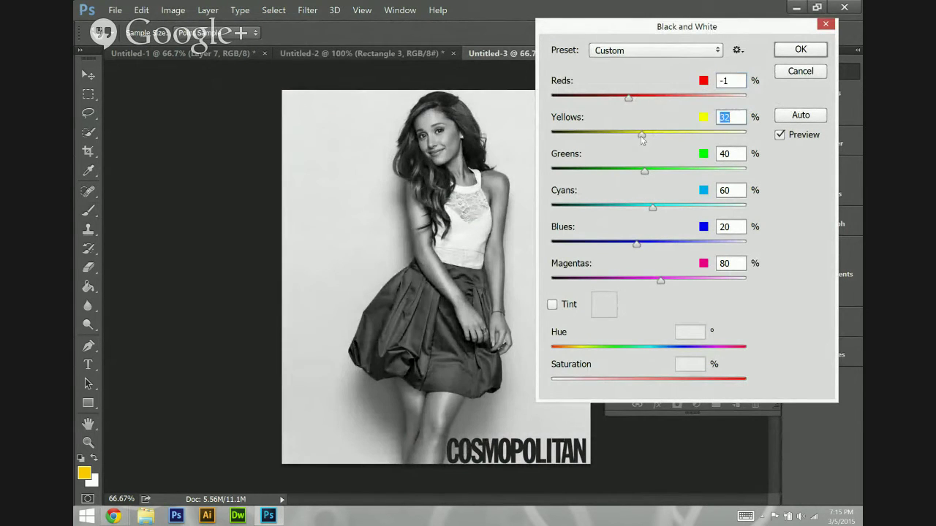
pyautogui.click(615, 173)
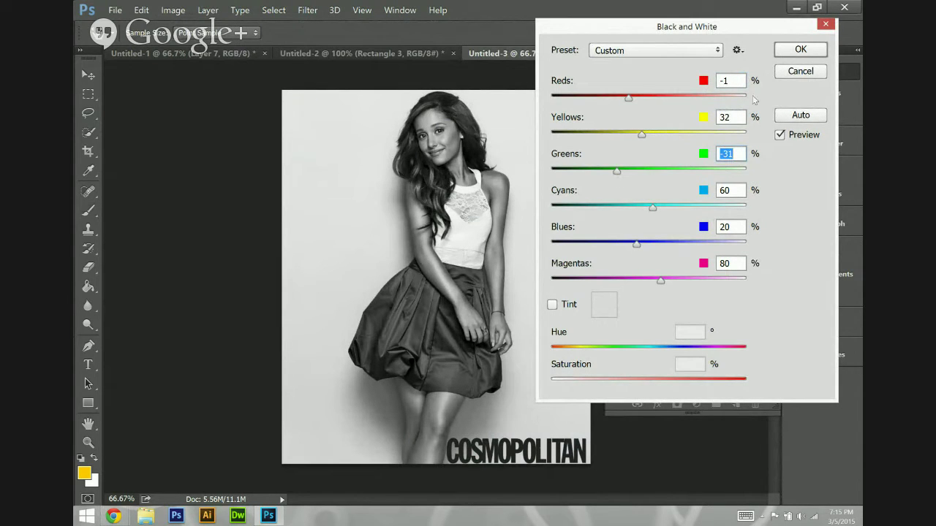
pyautogui.click(804, 74)
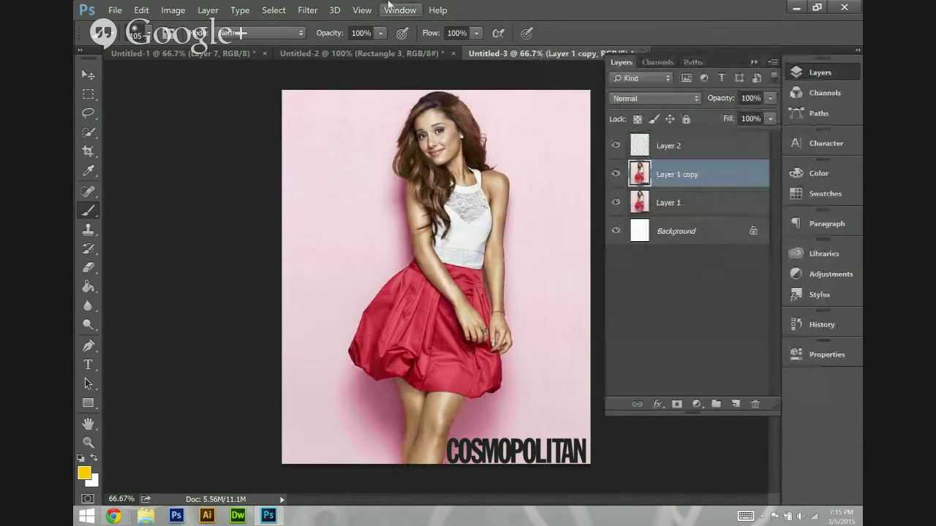
# Desaturate the Layer 1 copy photo layer.
pyautogui.click(174, 10)
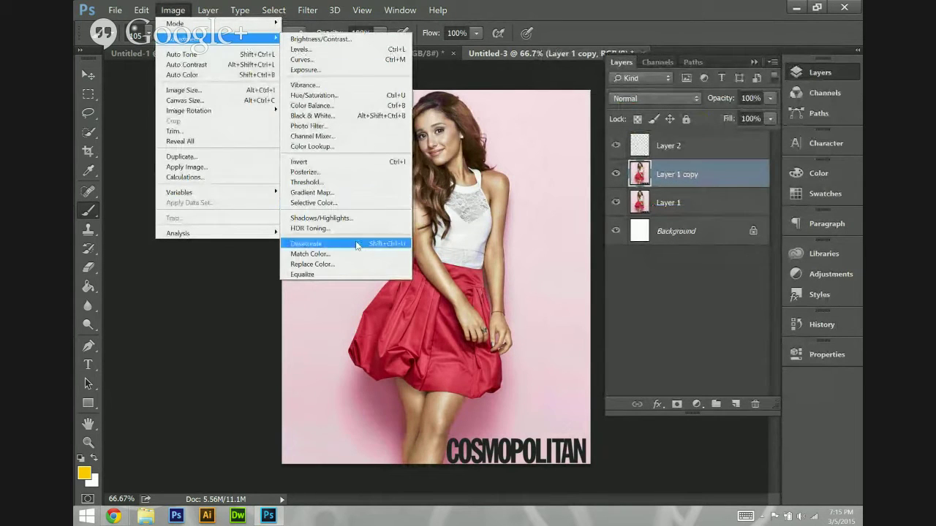
pyautogui.press('Escape')
pyautogui.press('Escape')
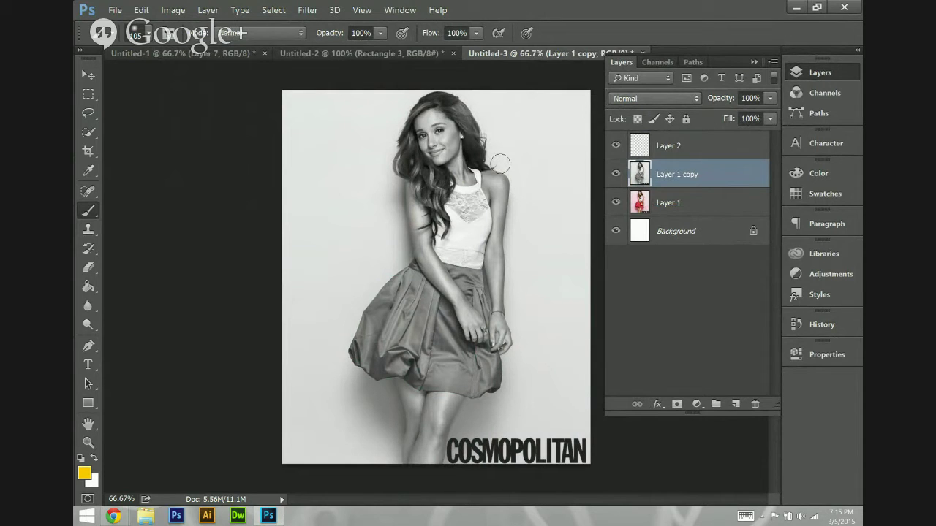
# Try a Levels adjustment on the desaturated copy with input shadows at 41 and midtones at 0.79.
pyautogui.click(174, 9)
pyautogui.moveTo(219, 38)
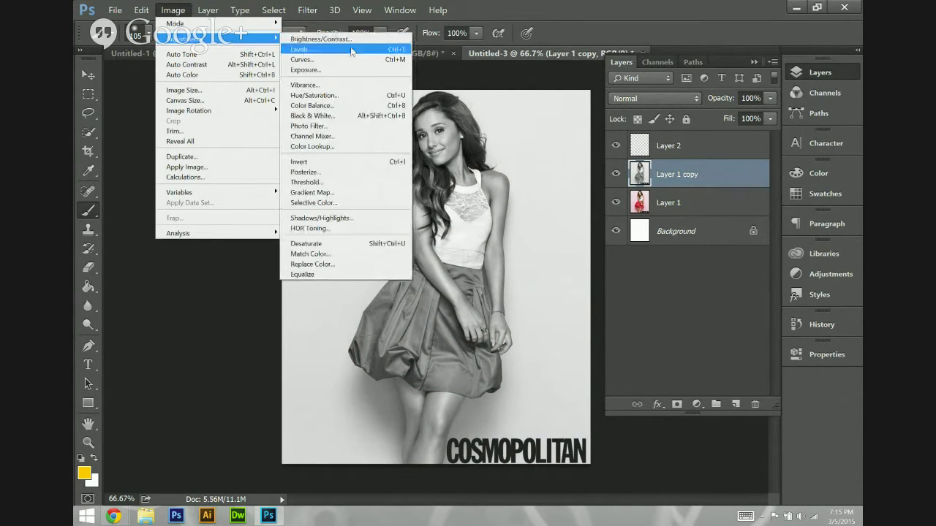
pyautogui.click(352, 49)
pyautogui.moveTo(575, 218); pyautogui.dragTo(603, 220)
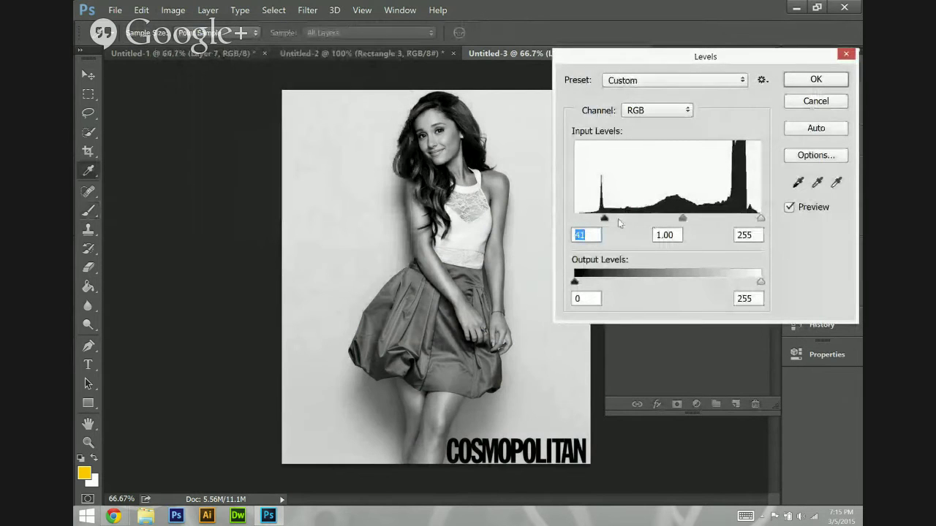
pyautogui.moveTo(681, 218); pyautogui.dragTo(693, 218)
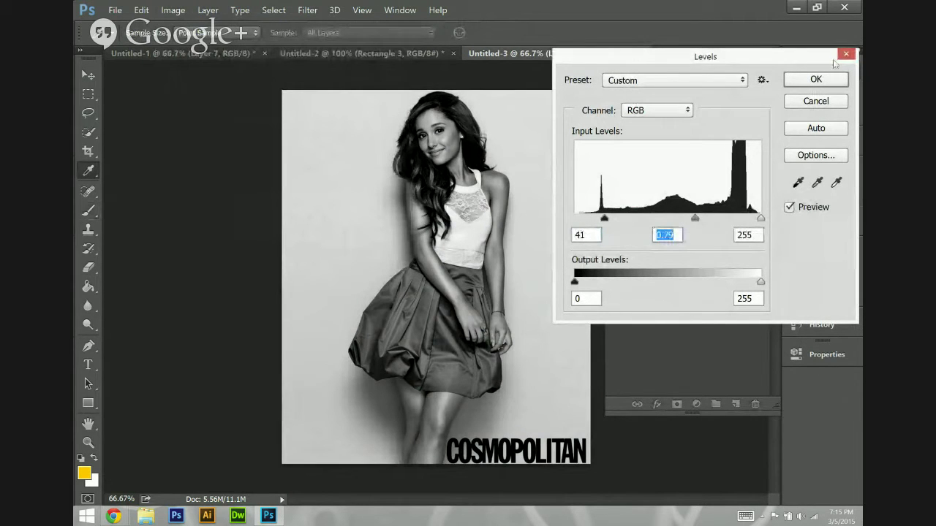
pyautogui.click(816, 100)
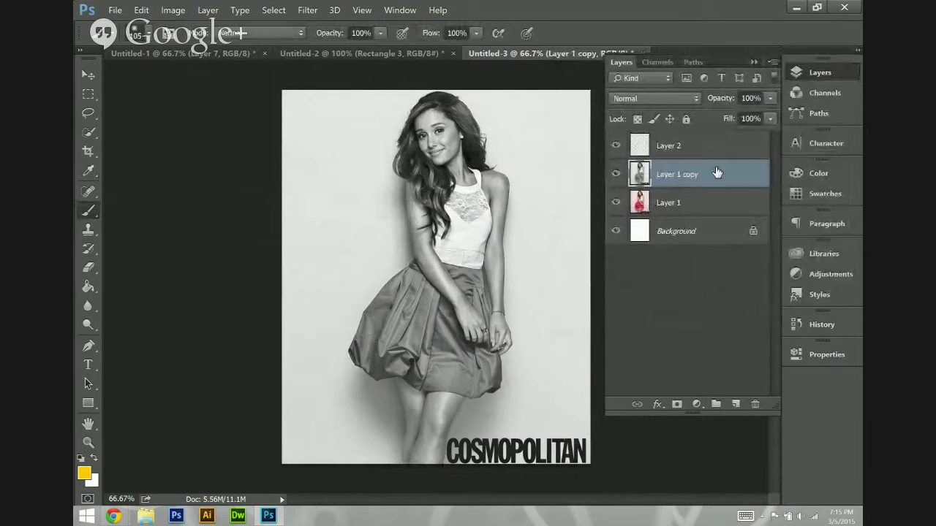
# Delete the desaturated Layer 1 copy and fill the empty Layer 2 with black (000000) using the Paint Bucket.
pyautogui.press('Delete')
pyautogui.click(714, 149)
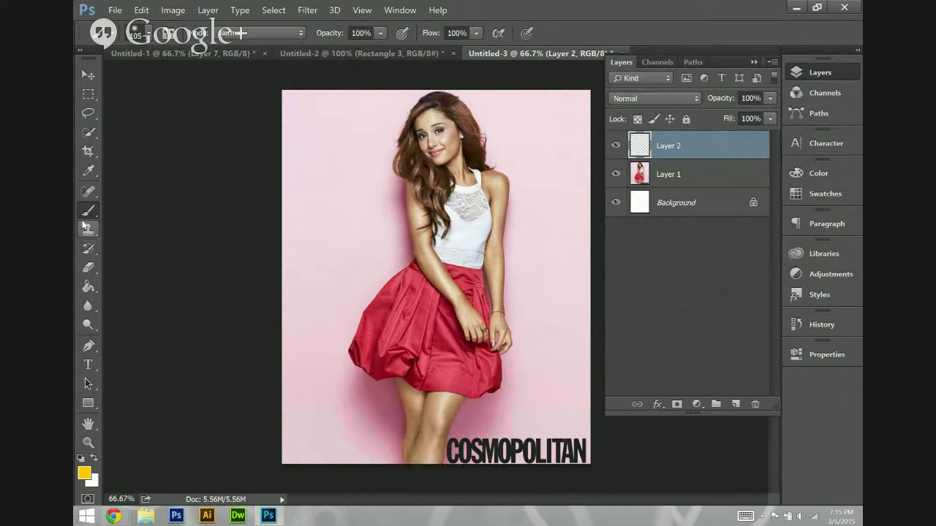
pyautogui.click(87, 287)
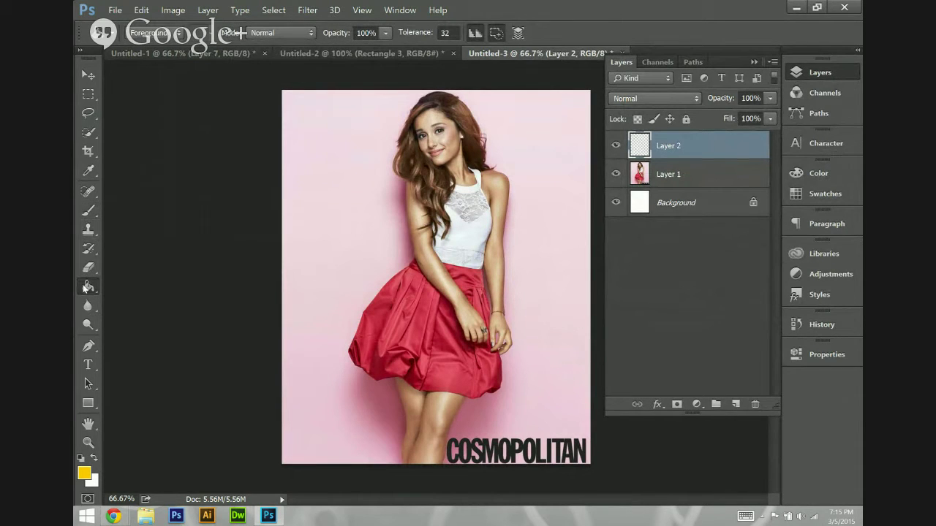
pyautogui.click(84, 473)
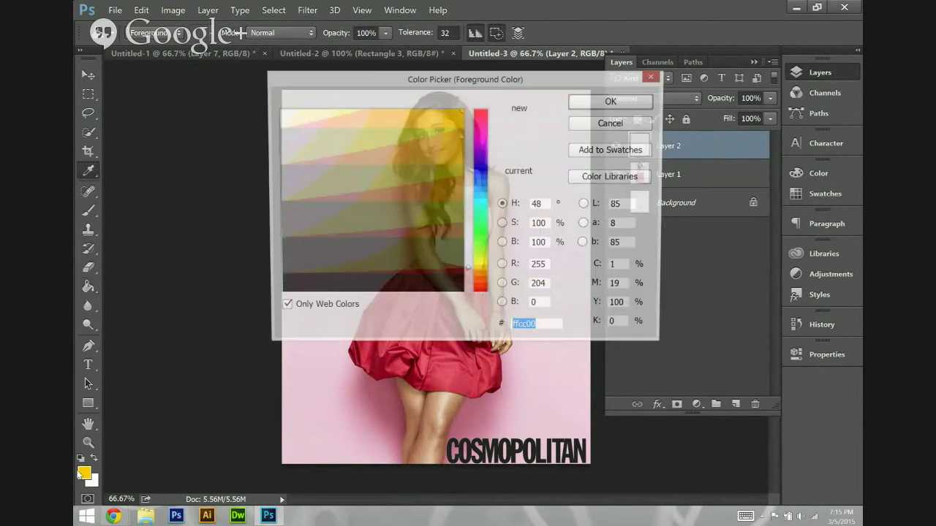
pyautogui.click(329, 293)
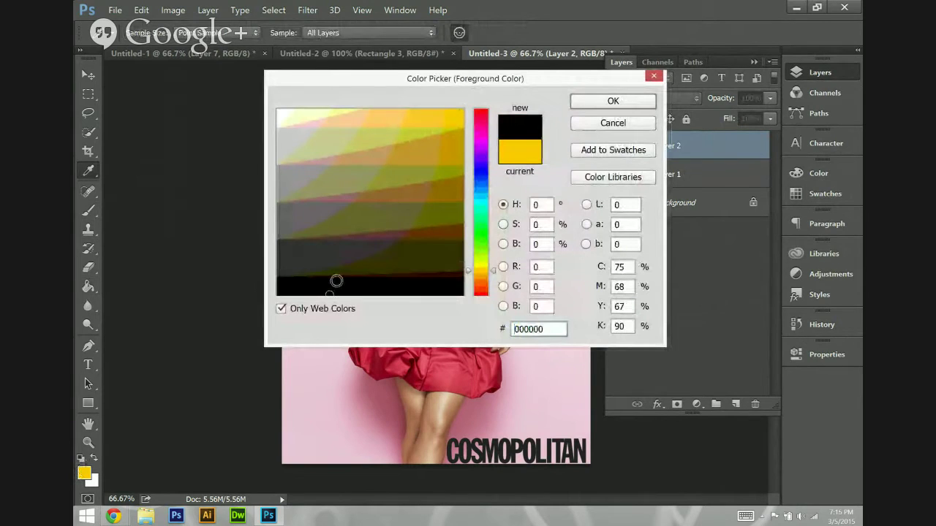
pyautogui.click(607, 102)
pyautogui.click(555, 151)
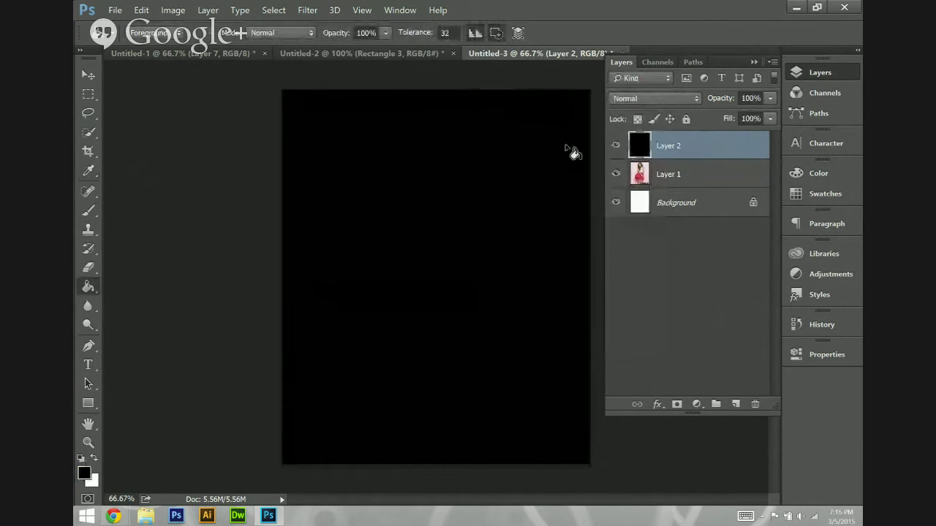
# Try the Color blend mode on the black Layer 2, then return it to Normal.
pyautogui.click(650, 98)
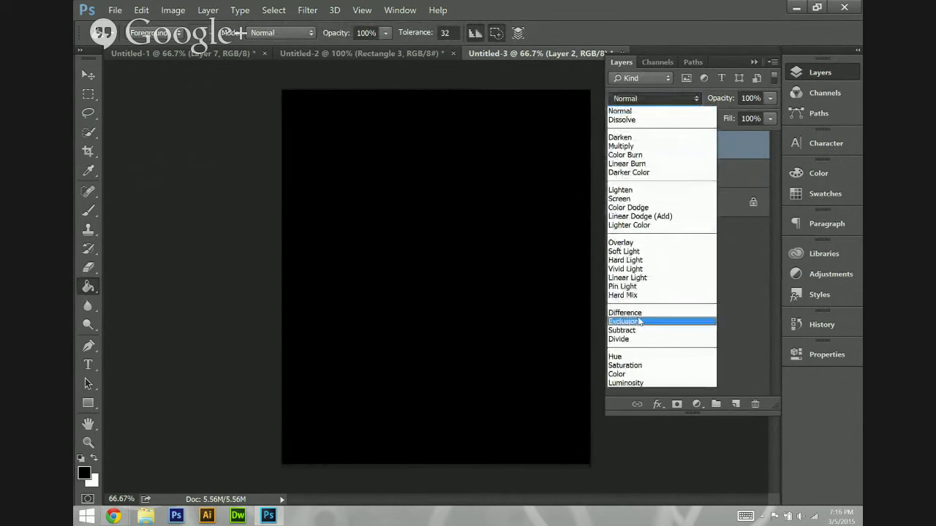
pyautogui.click(631, 374)
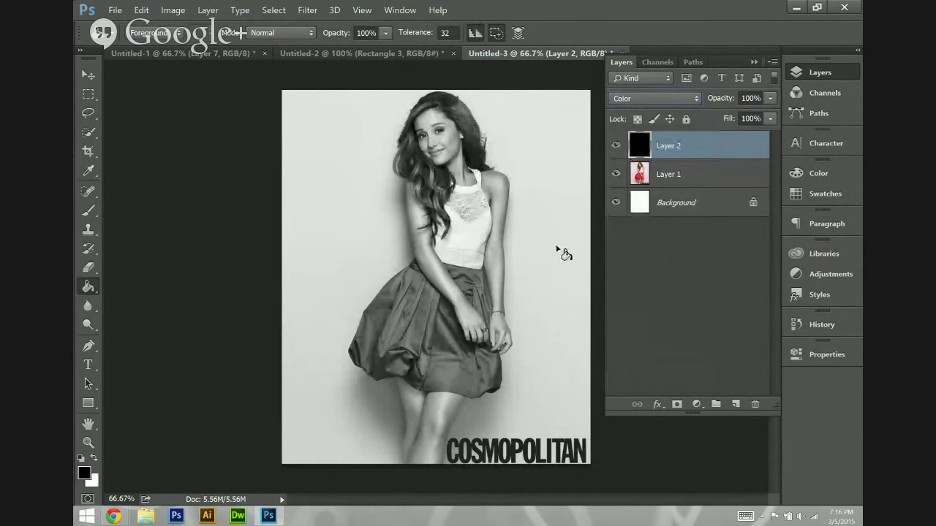
pyautogui.click(650, 99)
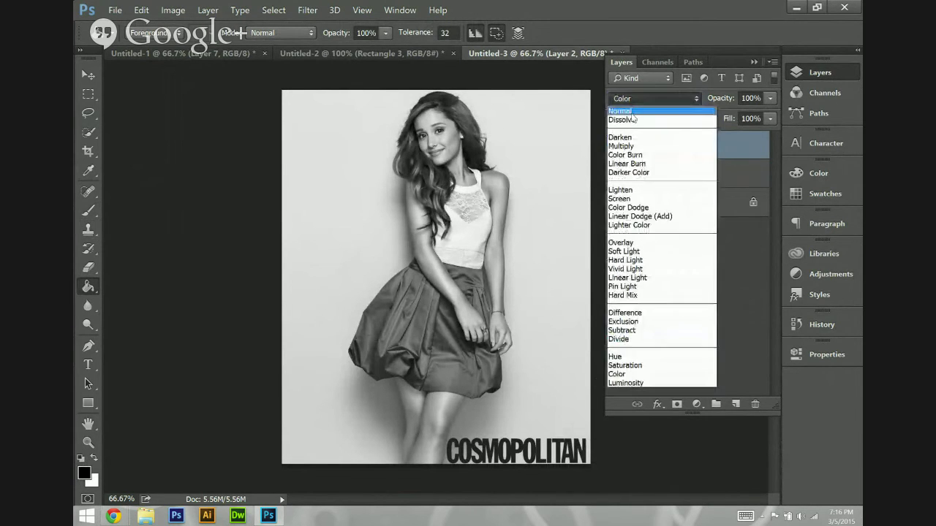
pyautogui.click(649, 111)
# Swap the foreground to white, fill Layer 2 with it and set the layer's blend mode to Color.
pyautogui.click(93, 459)
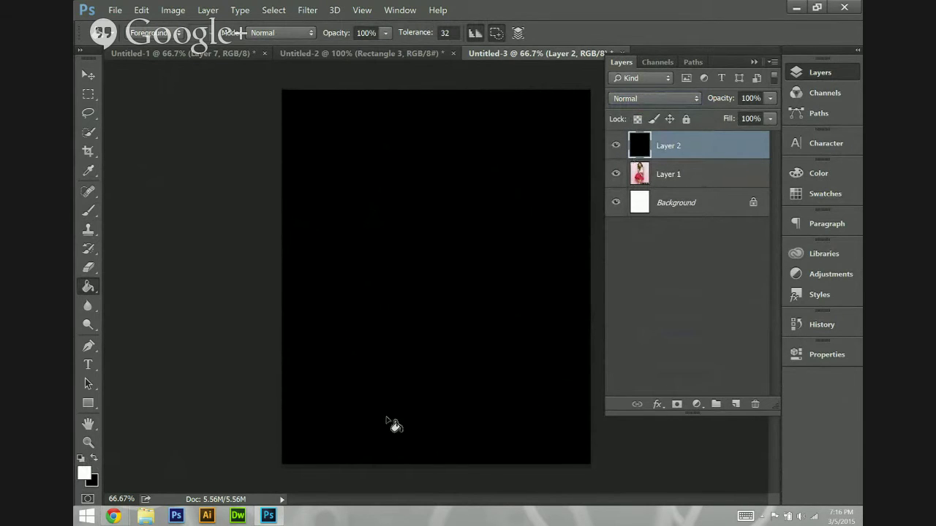
pyautogui.click(398, 336)
pyautogui.click(652, 97)
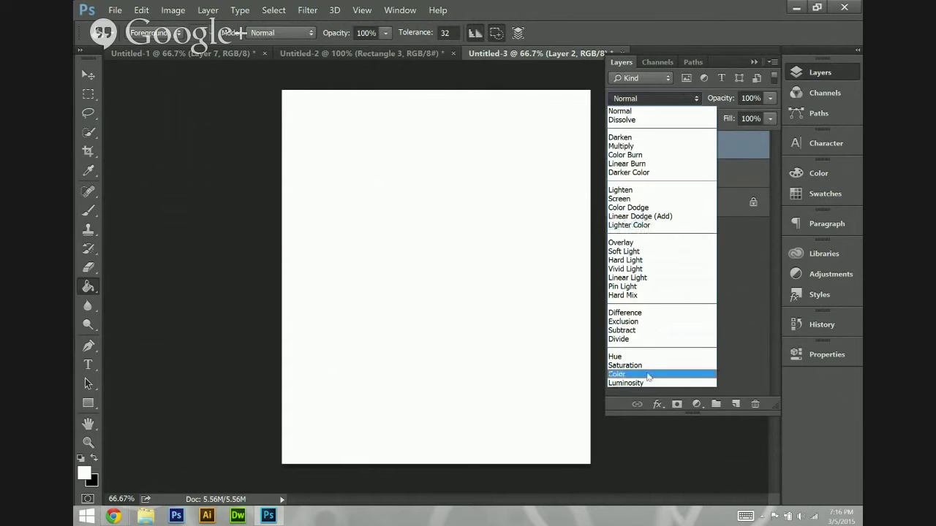
pyautogui.click(647, 373)
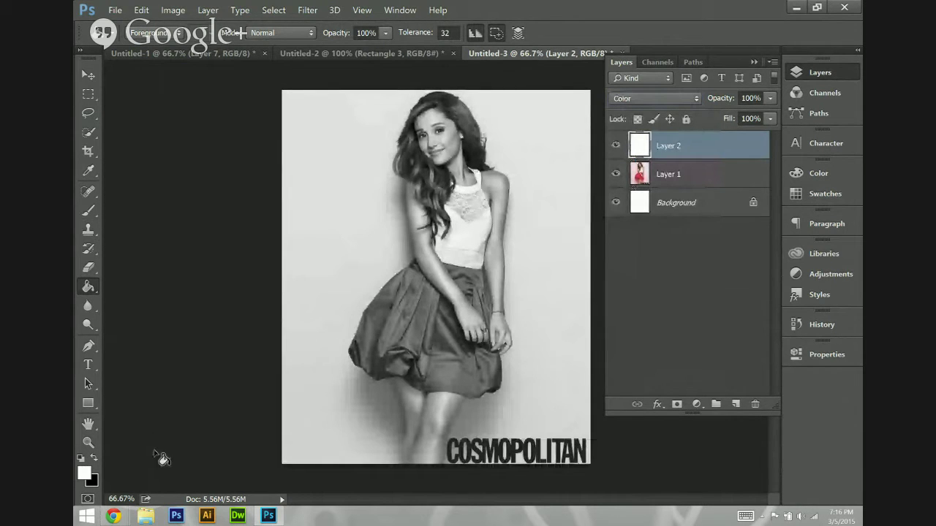
# Refill Layer 2 with a mid grey of RGB 153, 153, 153.
pyautogui.click(83, 473)
pyautogui.click(283, 181)
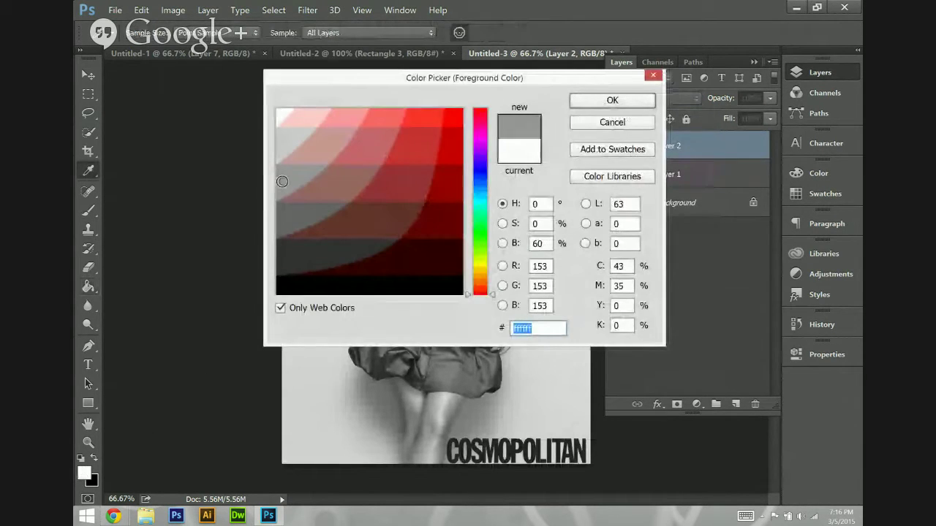
pyautogui.click(601, 102)
pyautogui.click(534, 179)
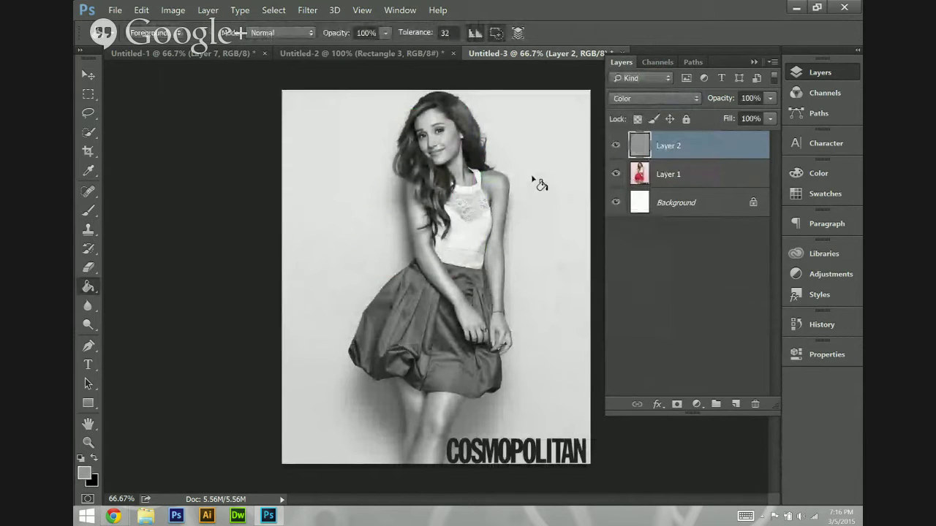
# Refill Layer 2 with a dark grey, then delete that layer.
pyautogui.click(83, 472)
pyautogui.click(318, 250)
pyautogui.click(611, 100)
pyautogui.click(494, 175)
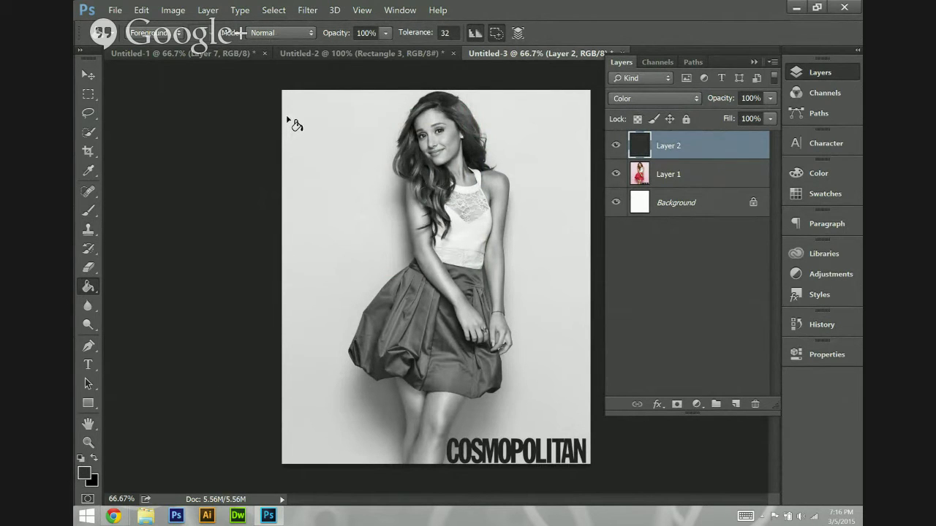
pyautogui.press('Delete')
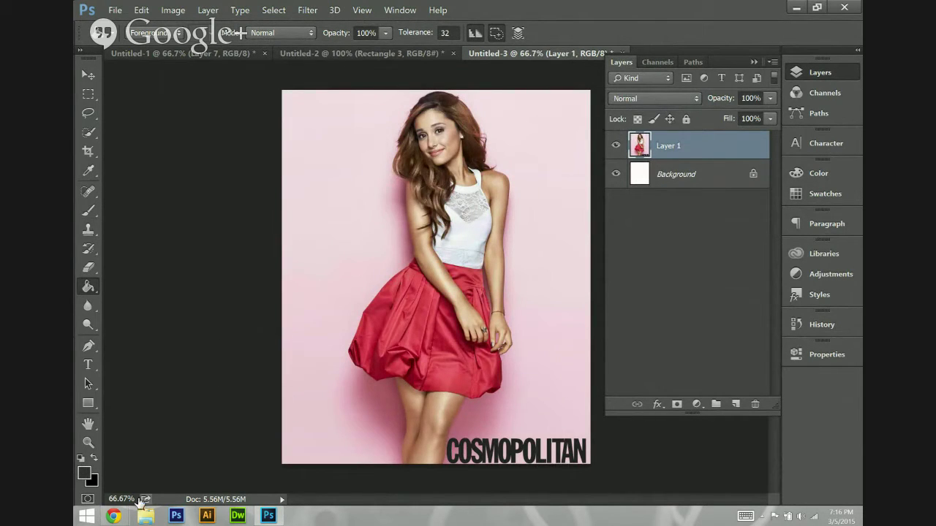
# Switch to Chrome and look through the Galaxy image results for a suitable texture.
pyautogui.moveTo(114, 516)
pyautogui.click(172, 469)
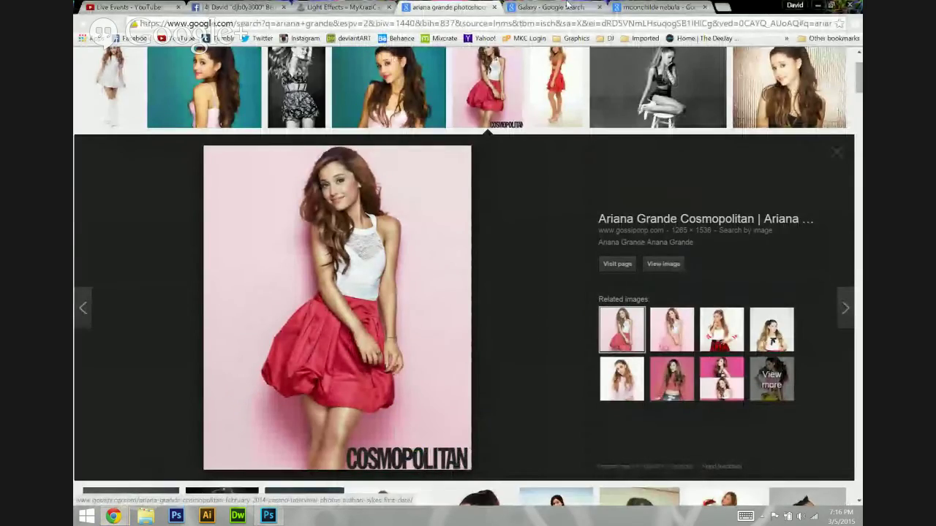
pyautogui.click(550, 8)
pyautogui.scroll(-5, 548, 333)
pyautogui.scroll(3, 548, 332)
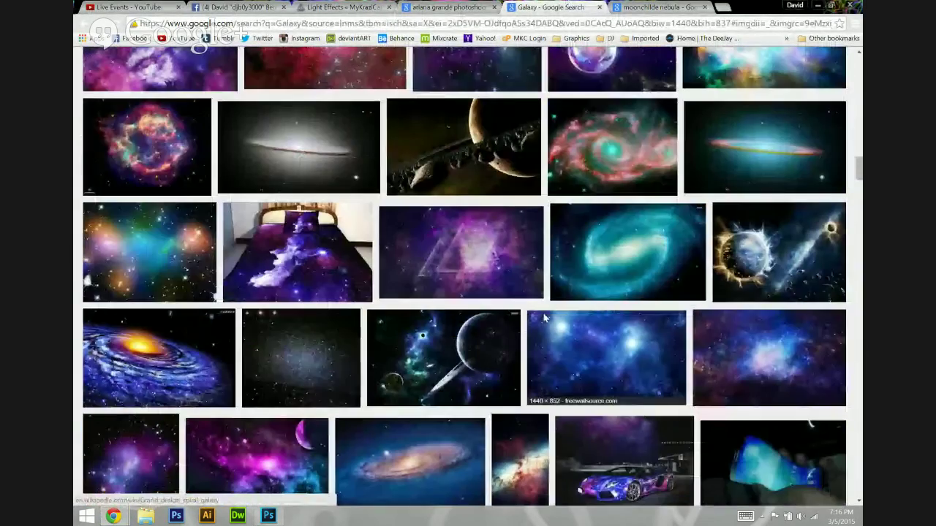
pyautogui.click(149, 219)
pyautogui.scroll(6, 543, 319)
pyautogui.scroll(15, 543, 319)
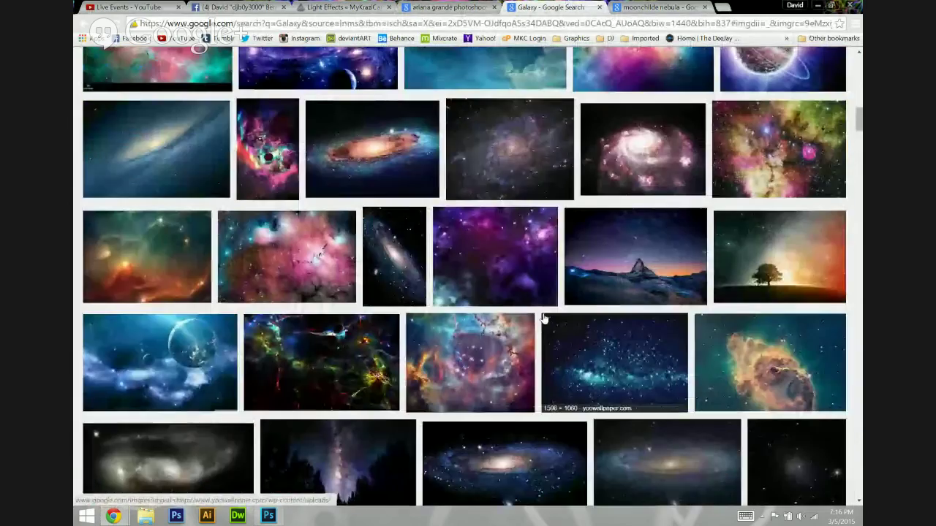
pyautogui.scroll(3, 543, 318)
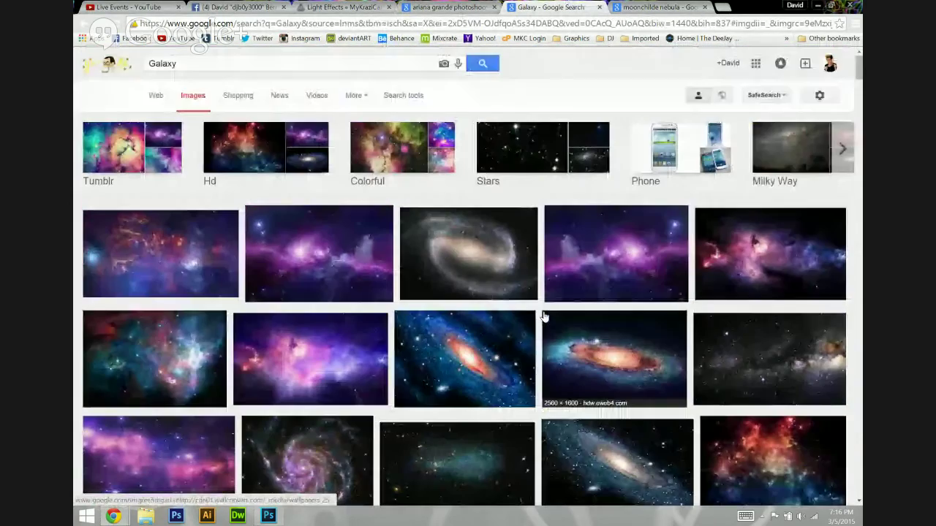
# In the nebula image results, open the red-orange deviantART Fuego nebula picture and copy the image.
pyautogui.click(658, 7)
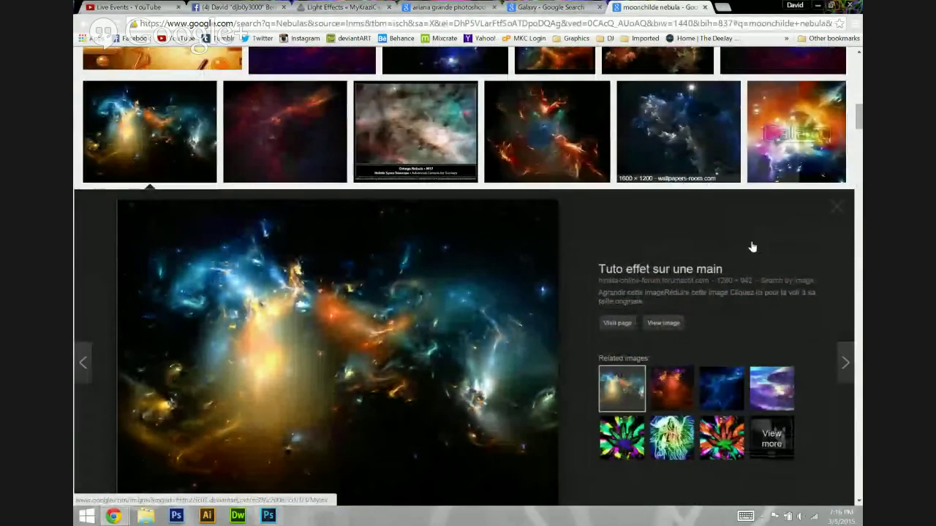
pyautogui.press('Escape')
pyautogui.scroll(10, 521, 195)
pyautogui.click(520, 194)
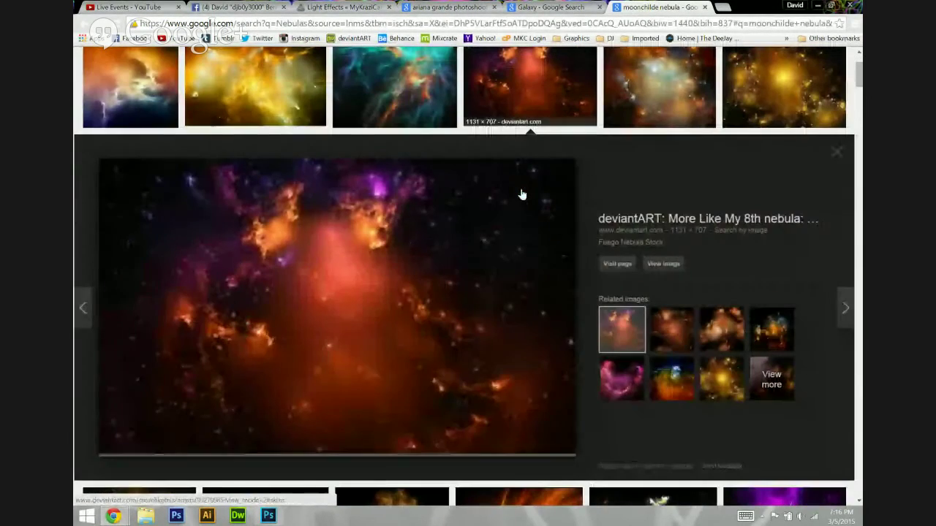
pyautogui.rightClick(484, 246)
pyautogui.click(515, 344)
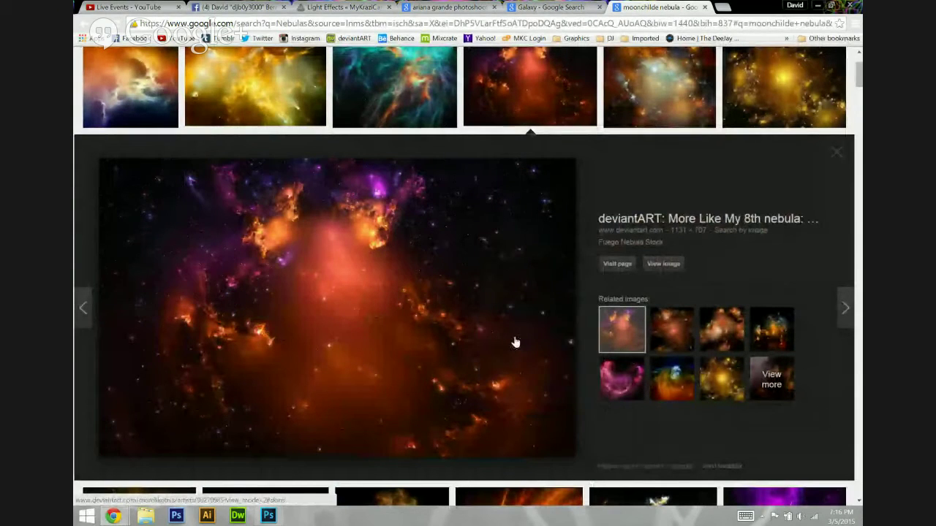
# Switch back to Photoshop, paste the nebula image above the portrait in Untitled-3, and set its blend mode to Screen.
pyautogui.hotkey('alt', 'Tab')
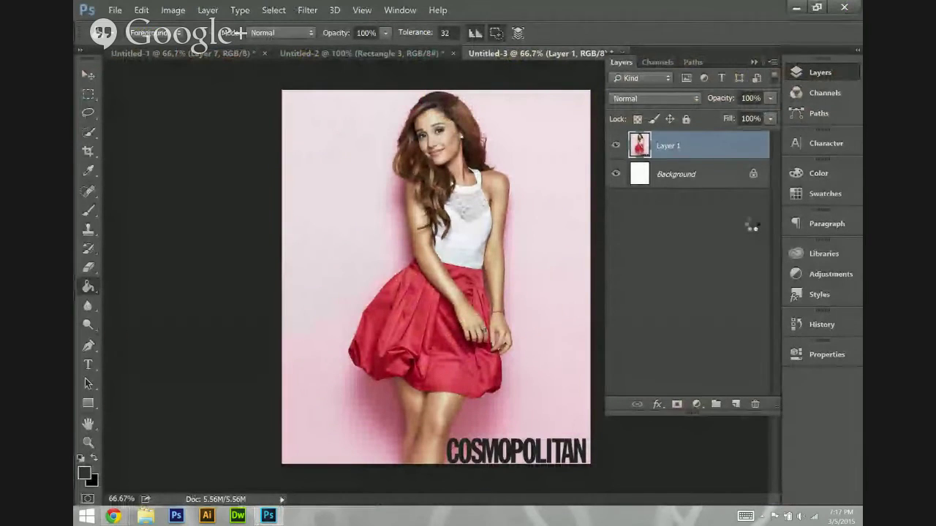
pyautogui.hotkey('ctrl', 'v')
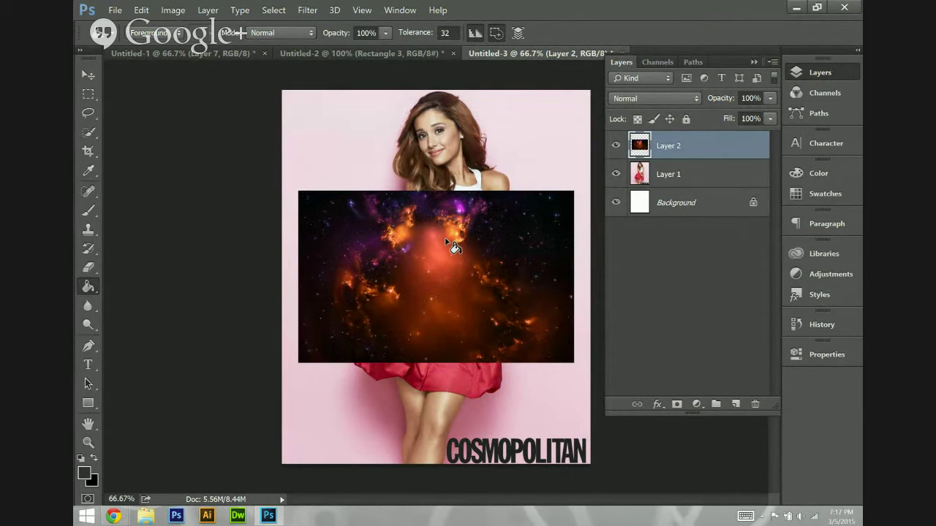
pyautogui.click(650, 98)
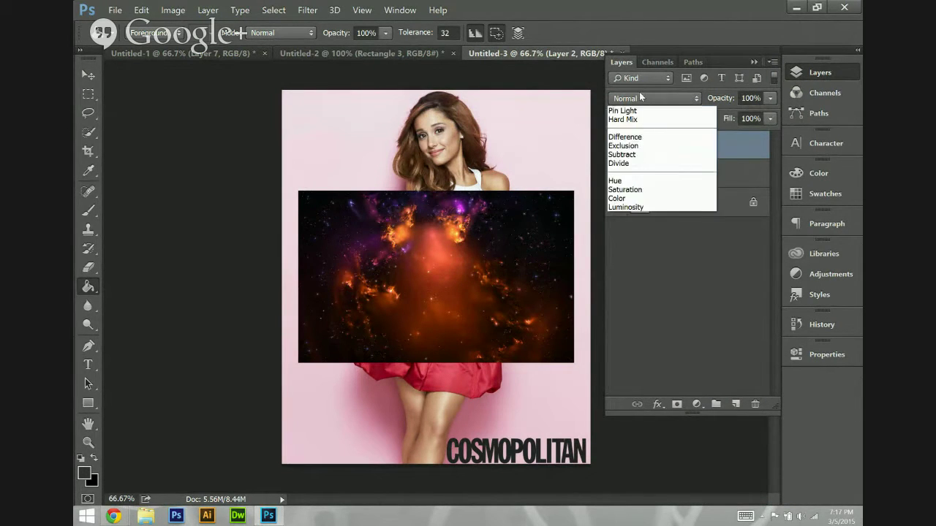
pyautogui.click(621, 199)
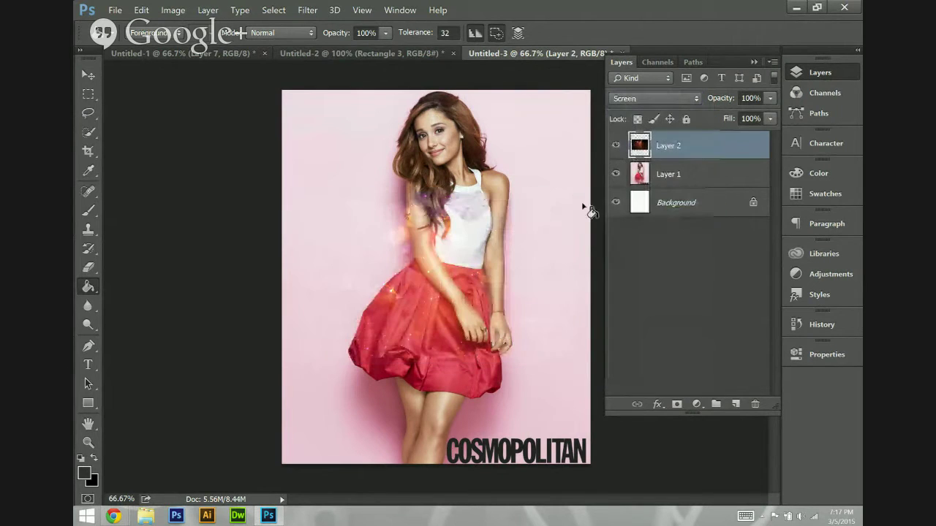
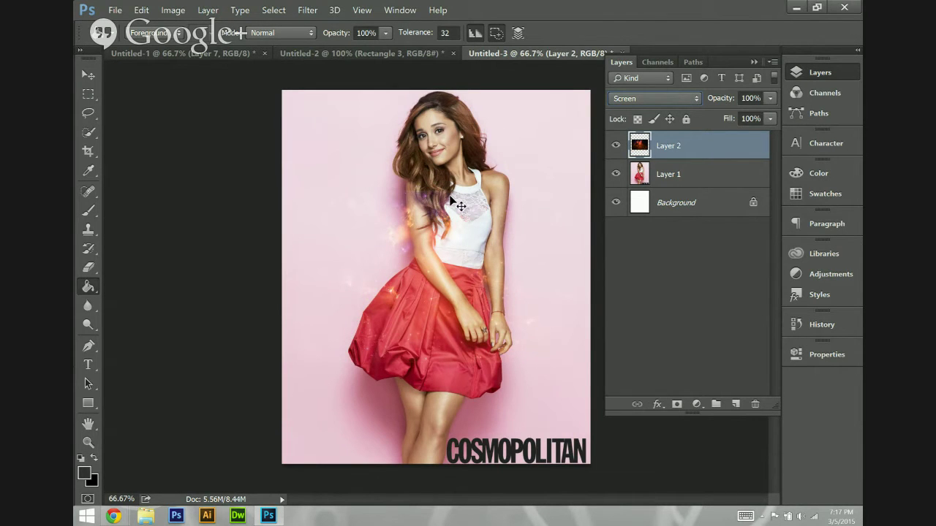
# Try the Linear Burn blend mode on the nebula layer, then set it back to Screen.
pyautogui.hotkey('ctrl', '+')
pyautogui.hotkey('ctrl', '+')
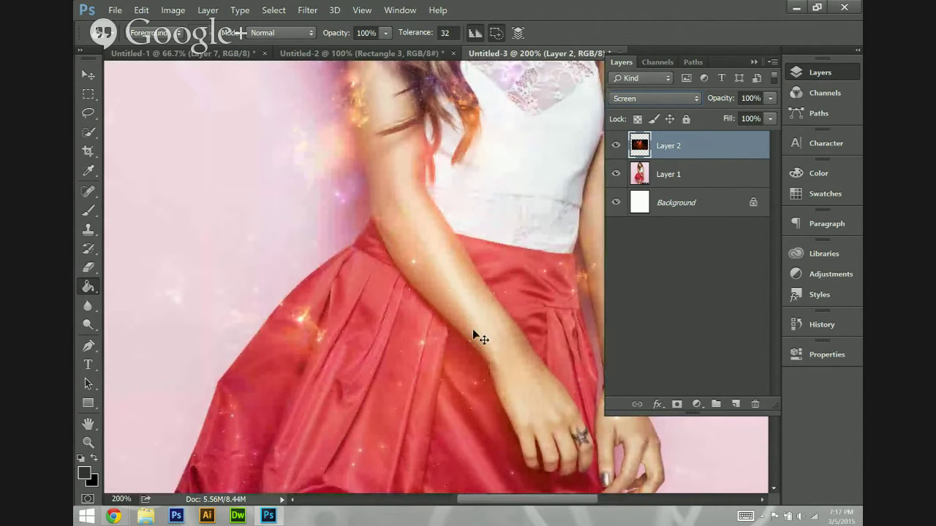
pyautogui.scroll(2, 473, 328)
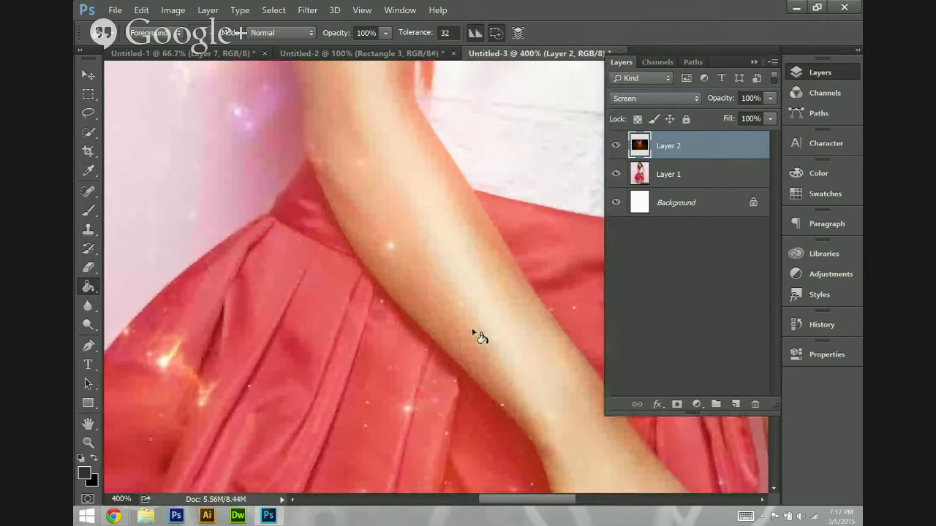
pyautogui.hotkey('shift', 'alt', 'a')
pyautogui.click(637, 101)
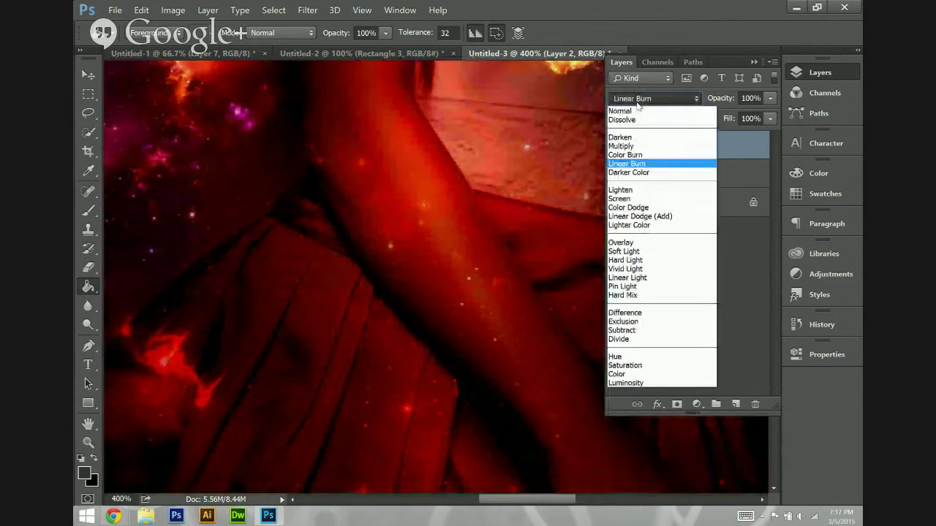
pyautogui.click(643, 199)
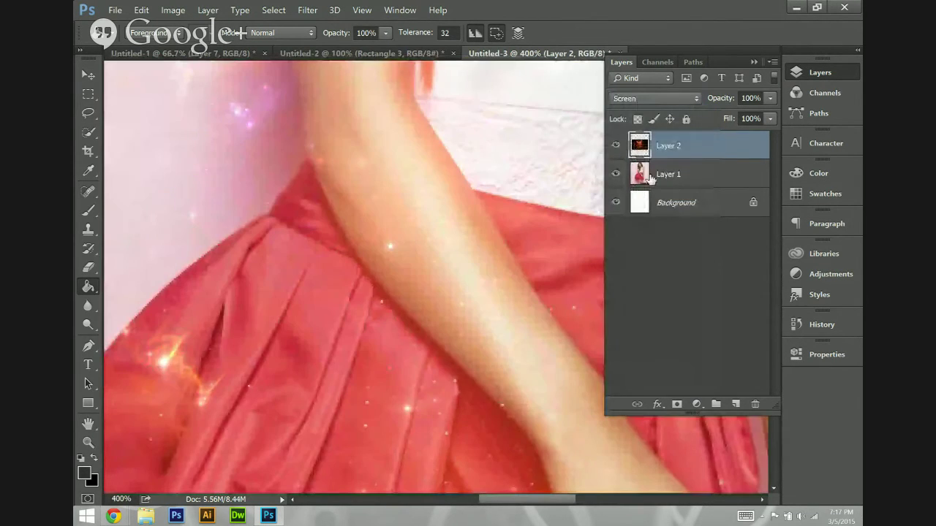
# Open a Levels adjustment on the nebula layer and set the shadow input level to 25.
pyautogui.click(87, 76)
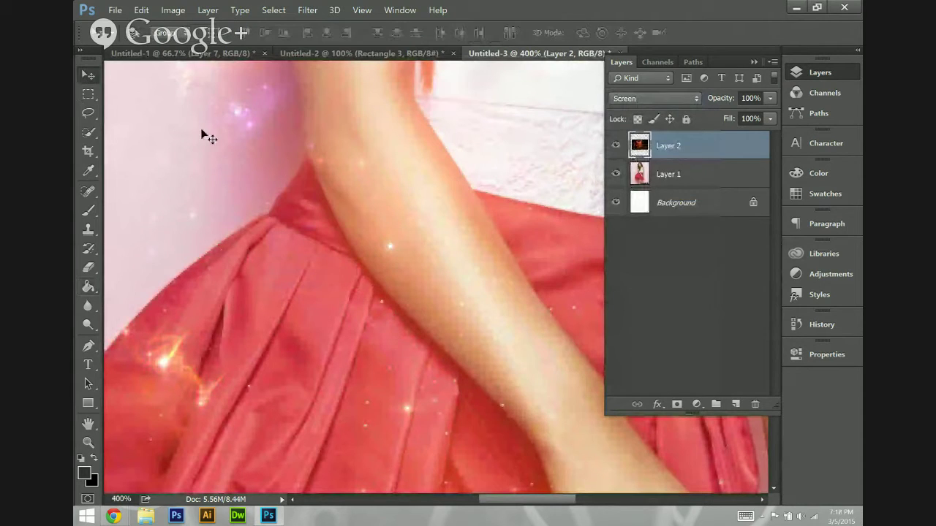
pyautogui.scroll(5, 205, 139)
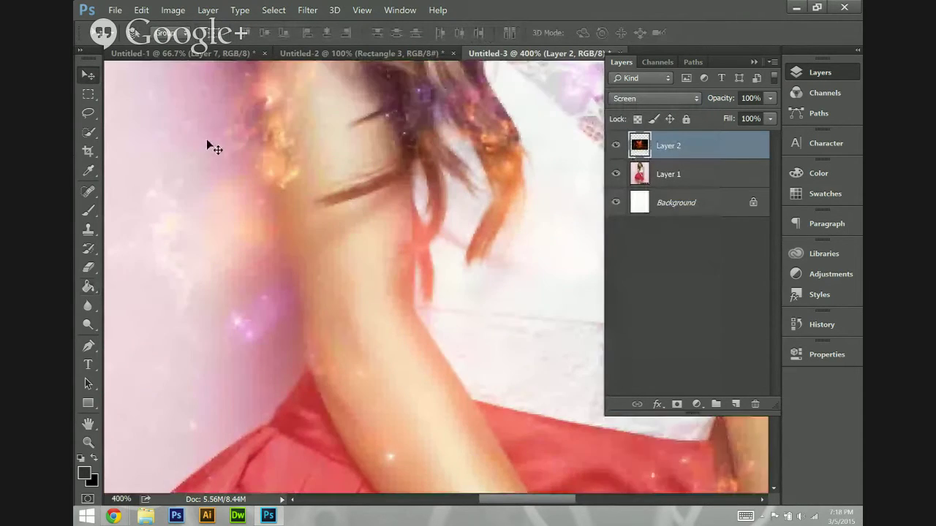
pyautogui.scroll(5, 206, 139)
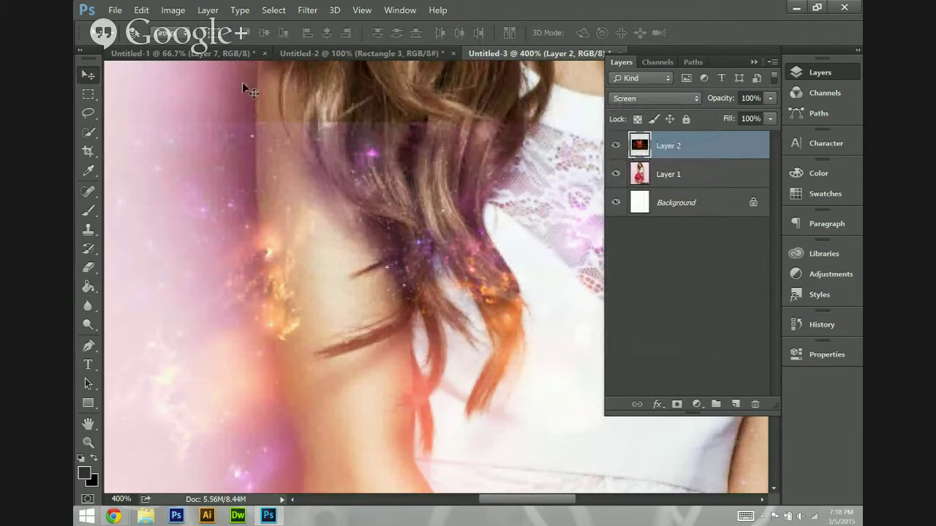
pyautogui.click(117, 11)
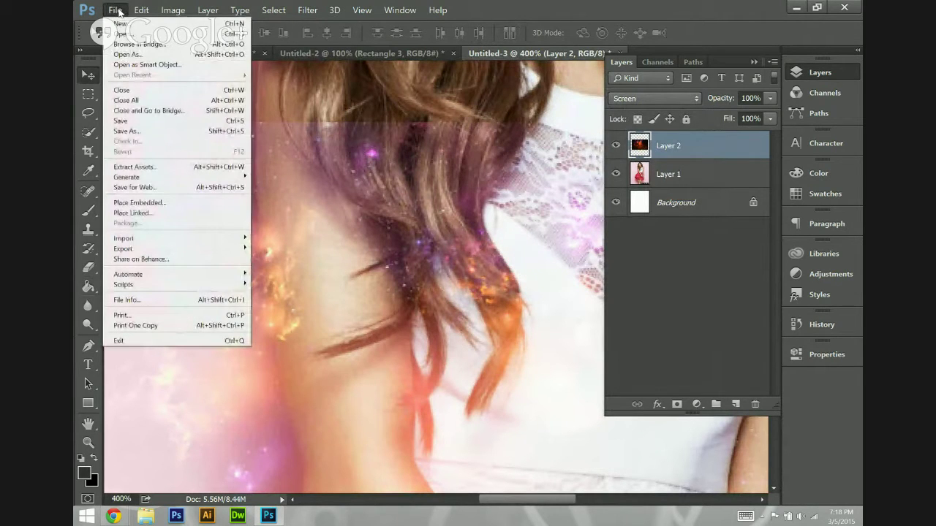
pyautogui.moveTo(174, 10)
pyautogui.moveTo(183, 39)
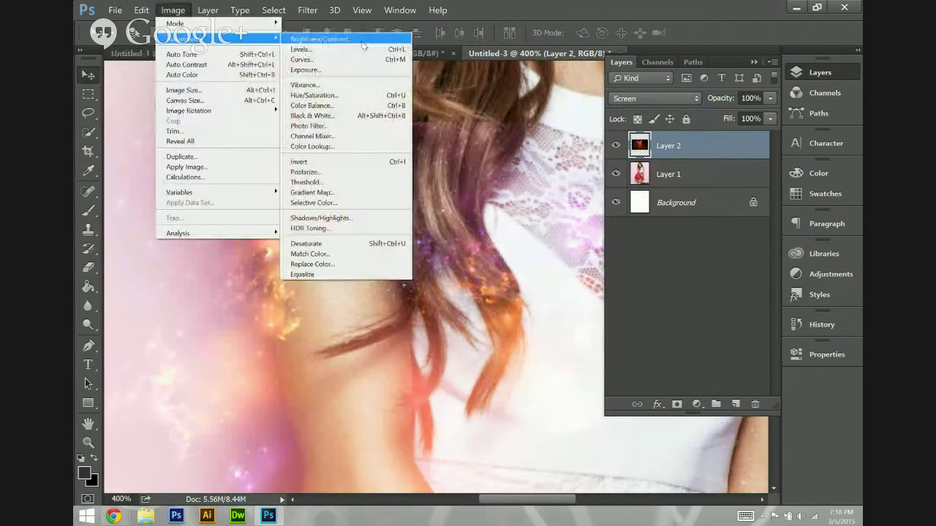
pyautogui.click(319, 42)
pyautogui.doubleClick(585, 234)
pyautogui.write('25')
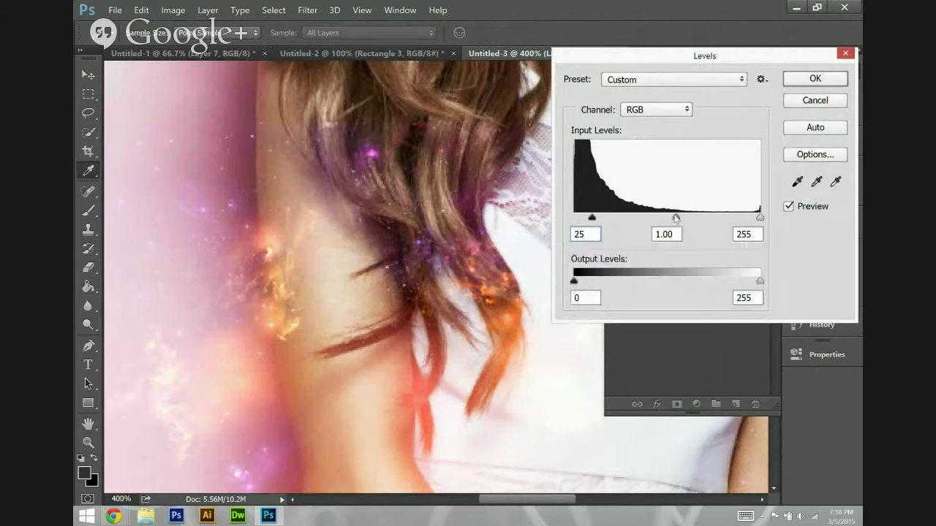
# Set the Levels midtone input to 1.10 and the highlight input to 230, and apply the adjustment.
pyautogui.click(672, 234)
pyautogui.moveTo(671, 234); pyautogui.dragTo(659, 251)
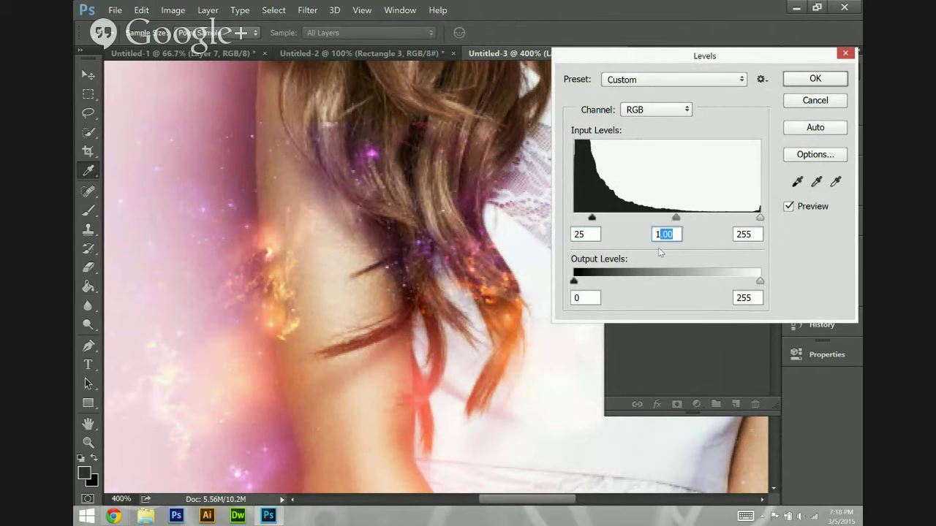
pyautogui.write('.10')
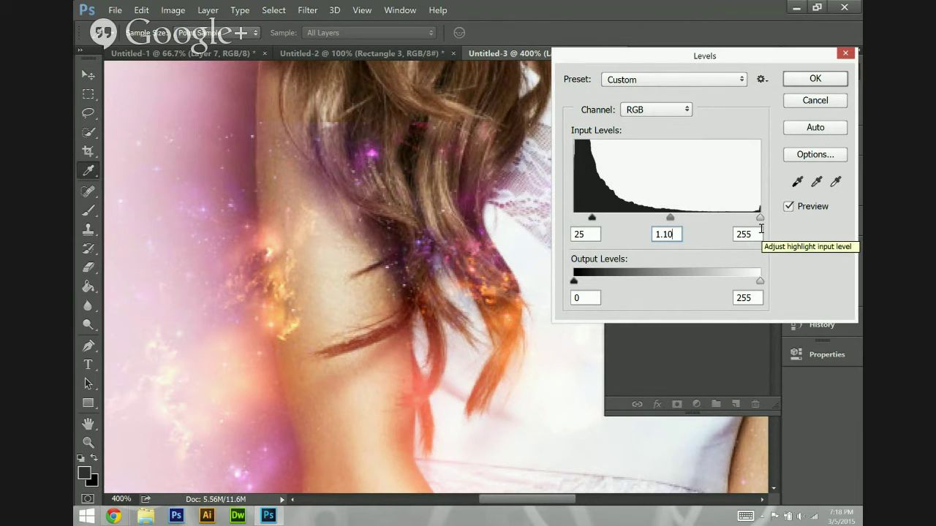
pyautogui.moveTo(754, 235); pyautogui.dragTo(739, 255)
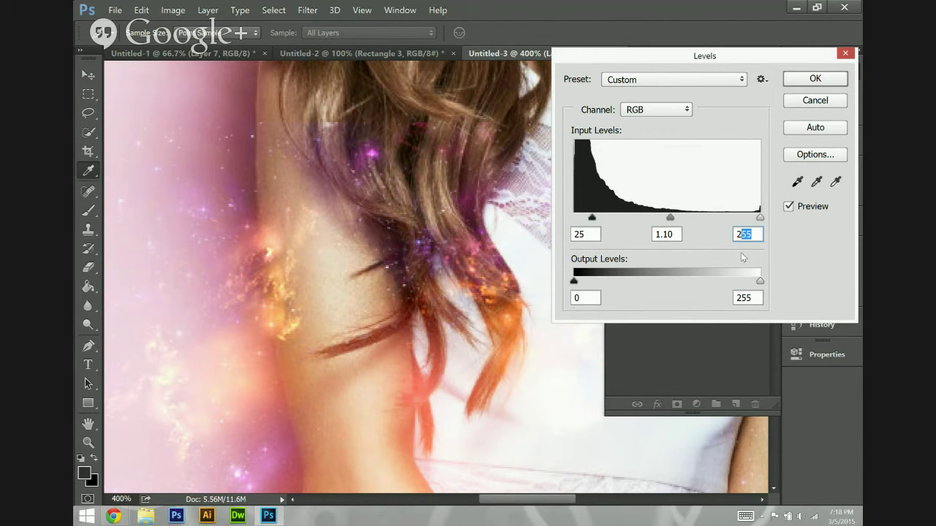
pyautogui.write('30')
pyautogui.click(814, 80)
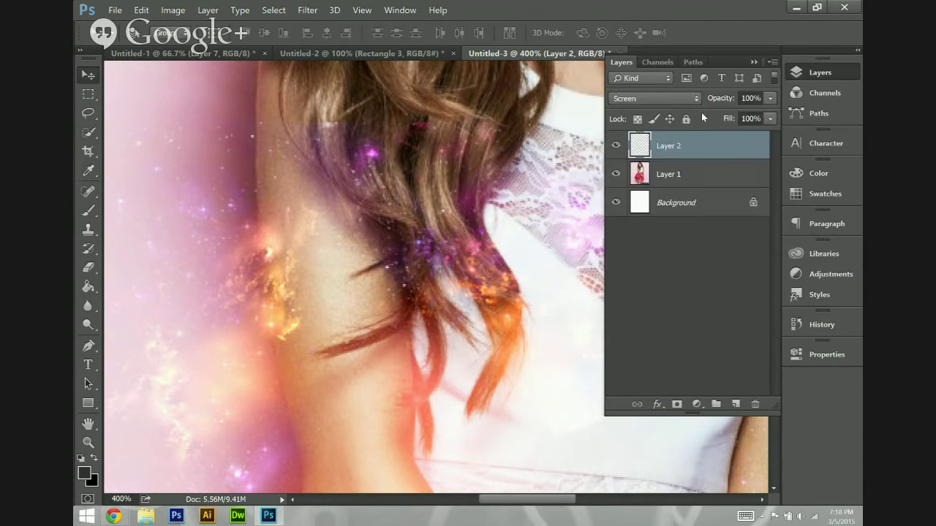
# Rotate the nebula layer 180 degrees with Free Transform and position it over the woman's hair and upper body.
pyautogui.hotkey('ctrl', '1')
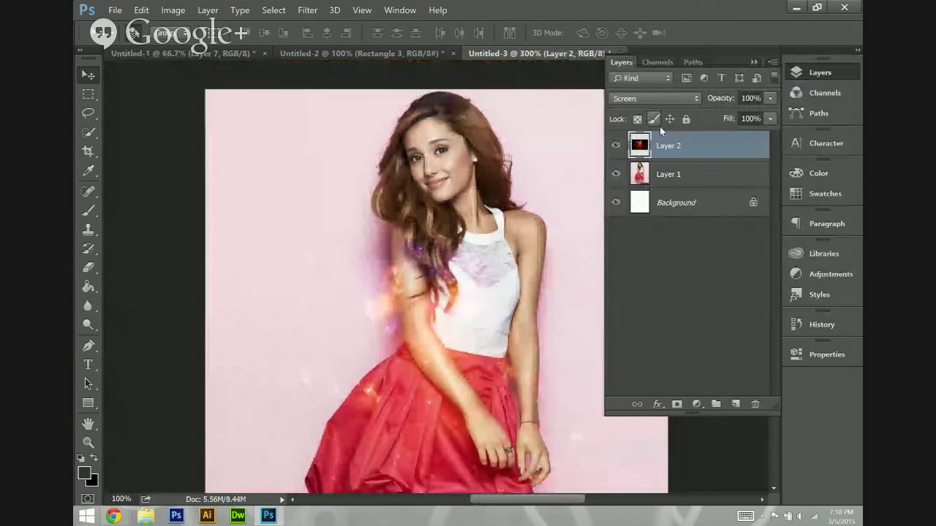
pyautogui.hotkey('ctrl', 't')
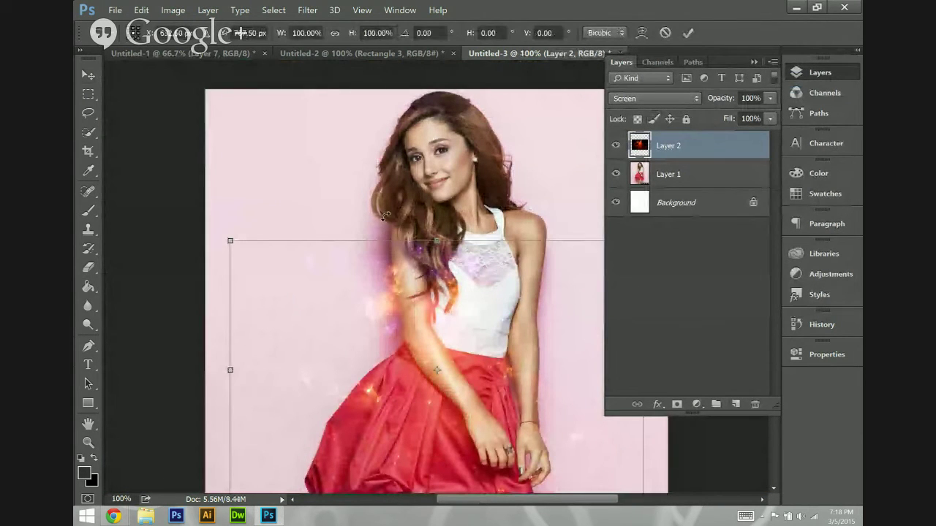
pyautogui.moveTo(462, 212); pyautogui.dragTo(560, 395)
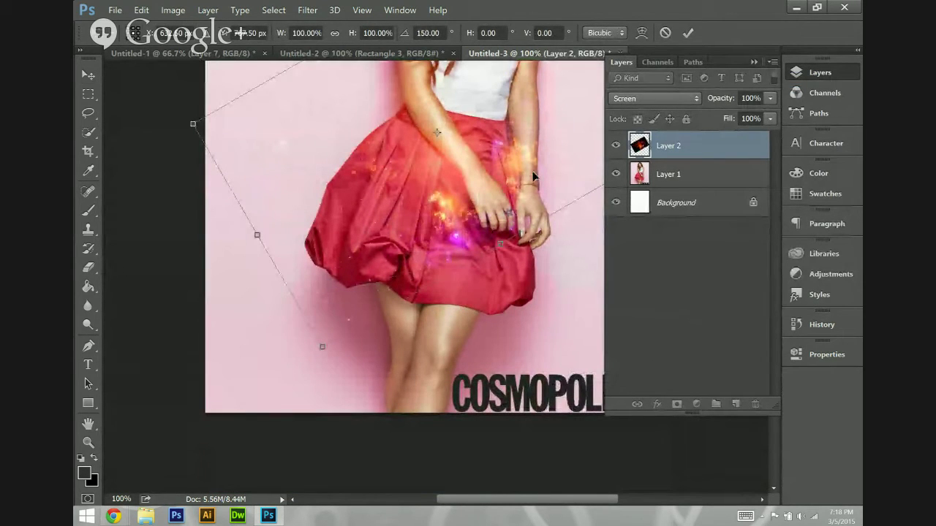
pyautogui.moveTo(496, 190); pyautogui.dragTo(456, 131)
pyautogui.moveTo(173, 224); pyautogui.dragTo(140, 136)
pyautogui.moveTo(476, 187); pyautogui.dragTo(543, 125)
pyautogui.scroll(5, 503, 269)
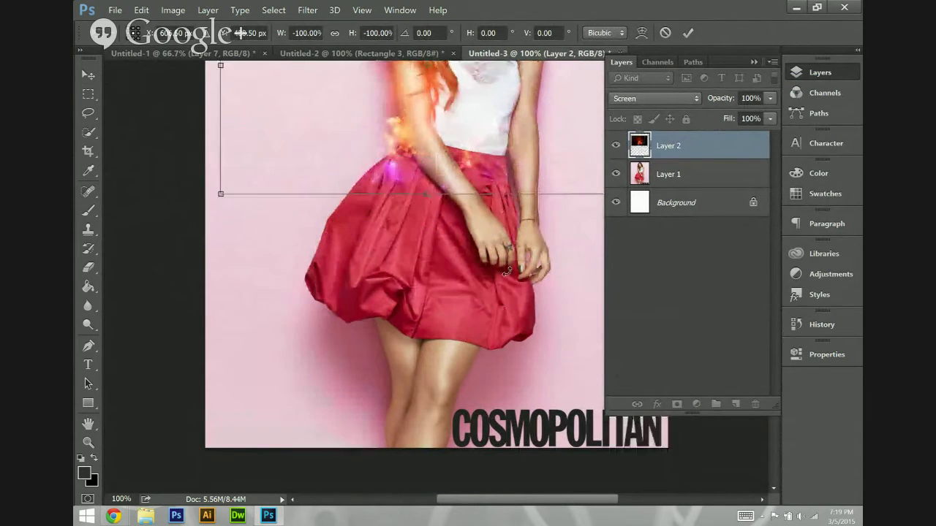
pyautogui.scroll(3, 502, 268)
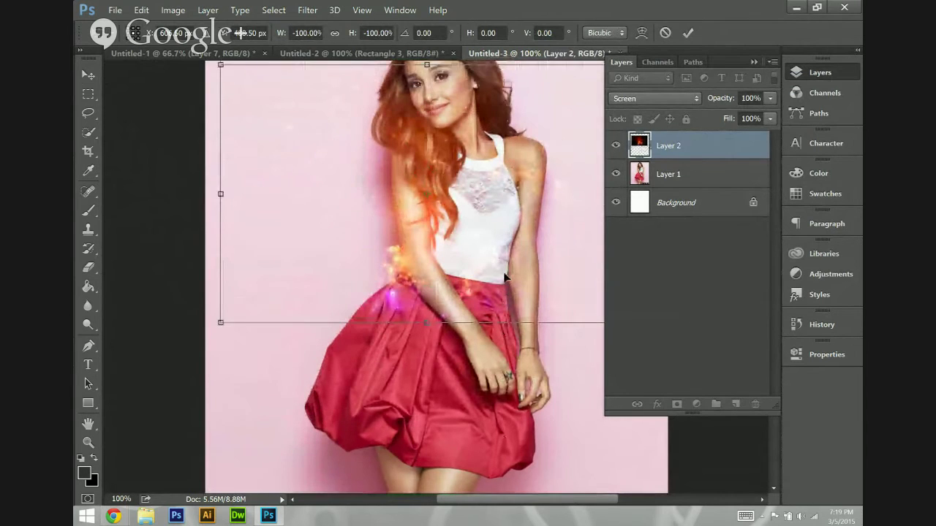
pyautogui.moveTo(406, 294); pyautogui.dragTo(401, 280)
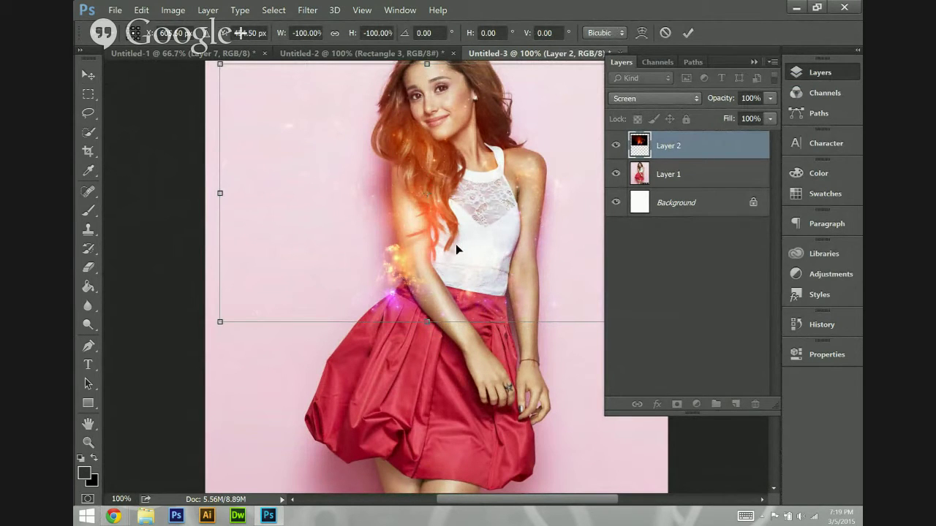
pyautogui.press('Return')
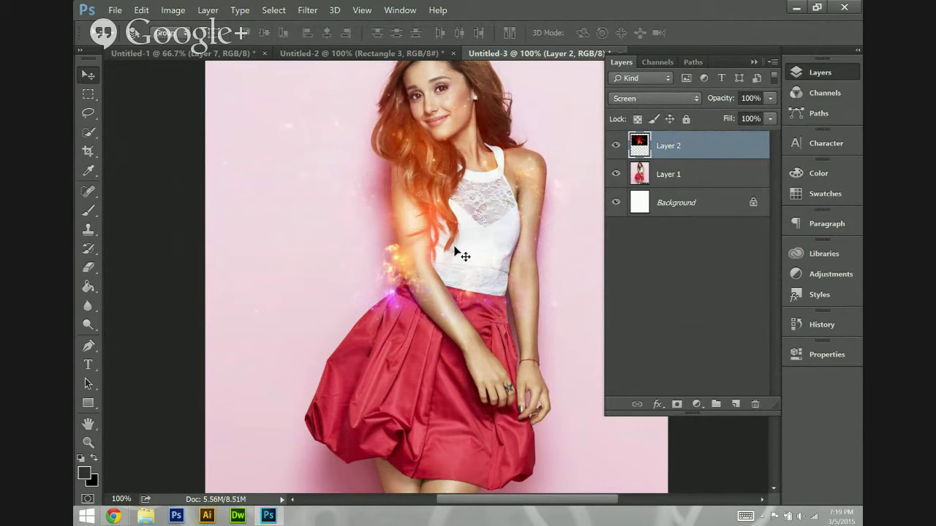
# Add a layer mask to Layer 2 and set up a soft brush of 198 px with 0% hardness.
pyautogui.click(674, 405)
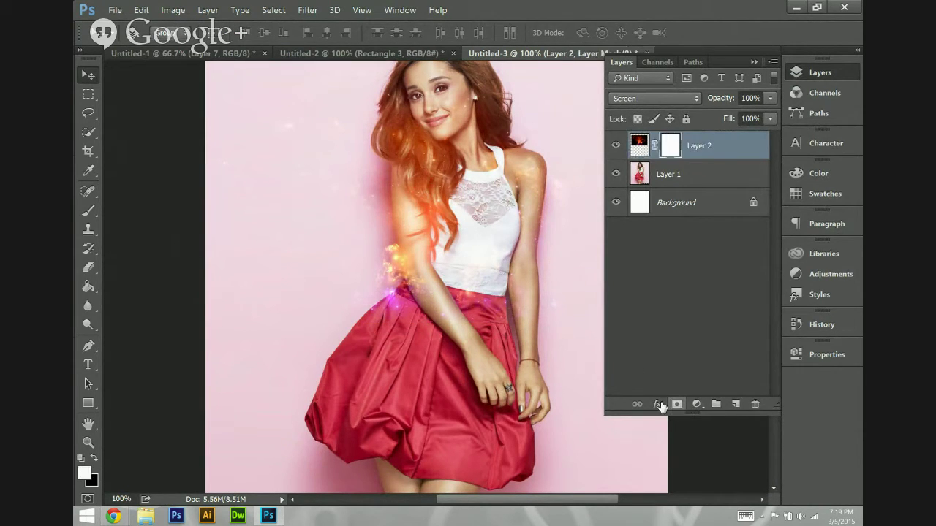
pyautogui.click(92, 208)
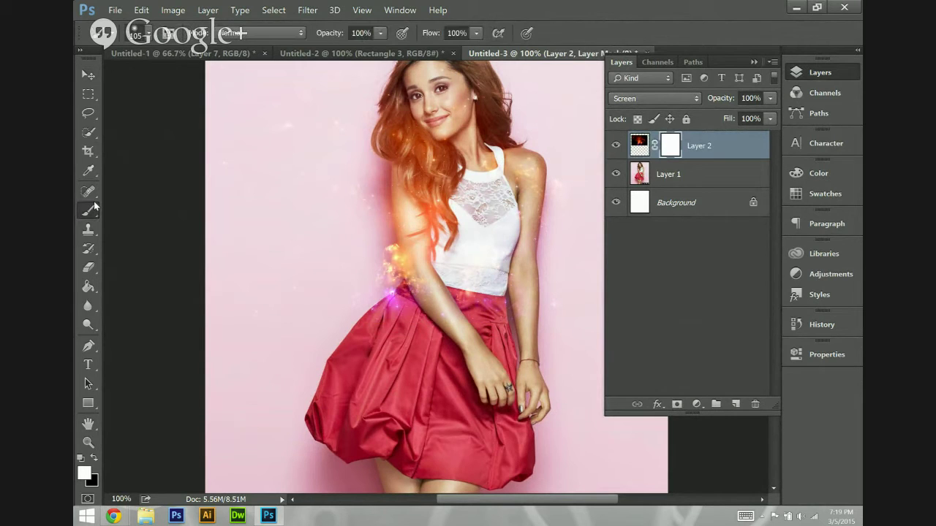
pyautogui.click(149, 33)
pyautogui.click(225, 83)
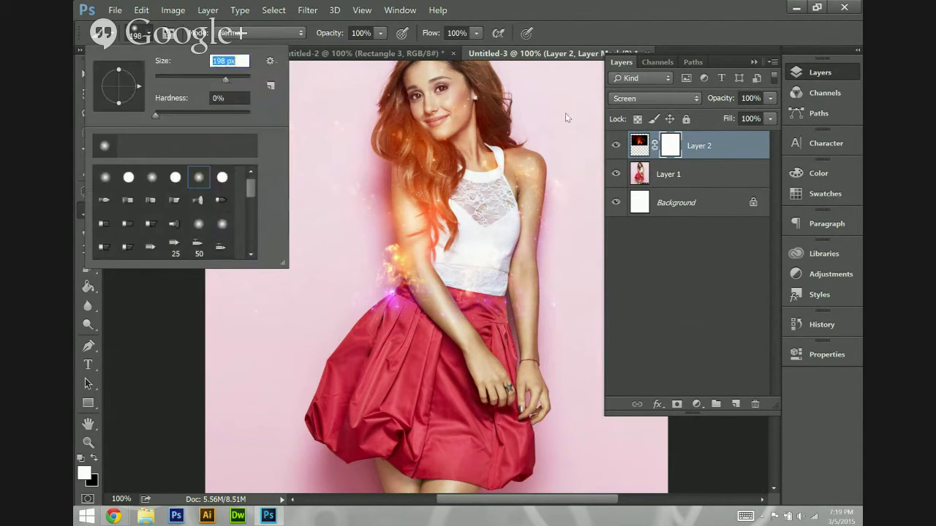
pyautogui.press('Return')
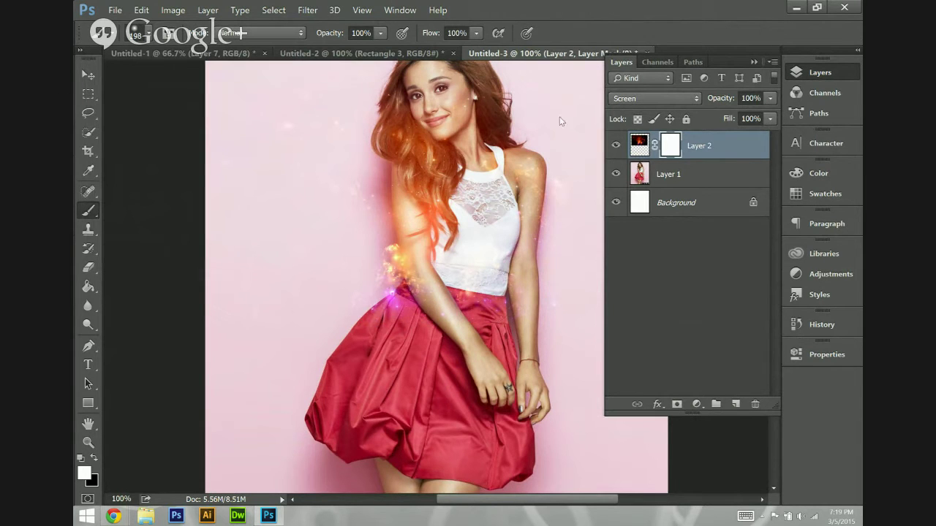
# Glance at the Untitled-1 document, return to Untitled-3, and reorder it between Untitled-1 and Untitled-2.
pyautogui.scroll(3, 562, 124)
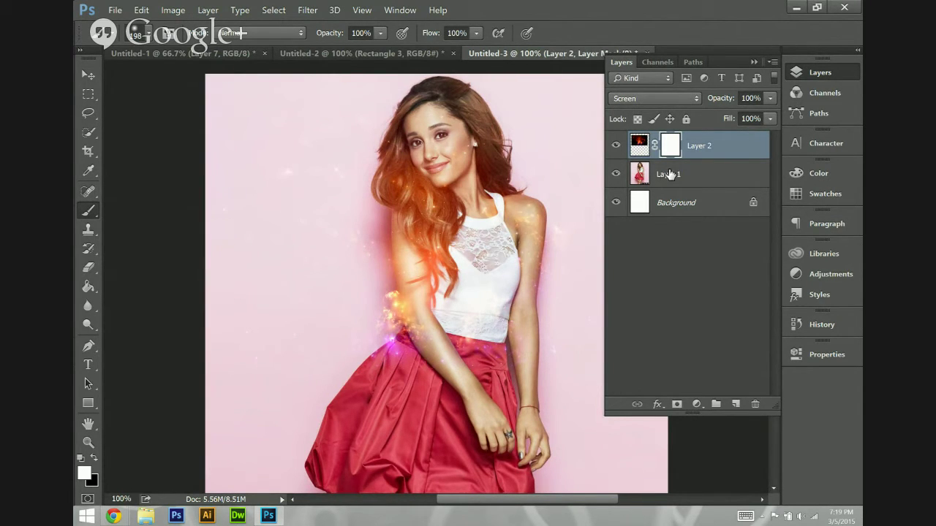
pyautogui.click(237, 54)
pyautogui.click(516, 53)
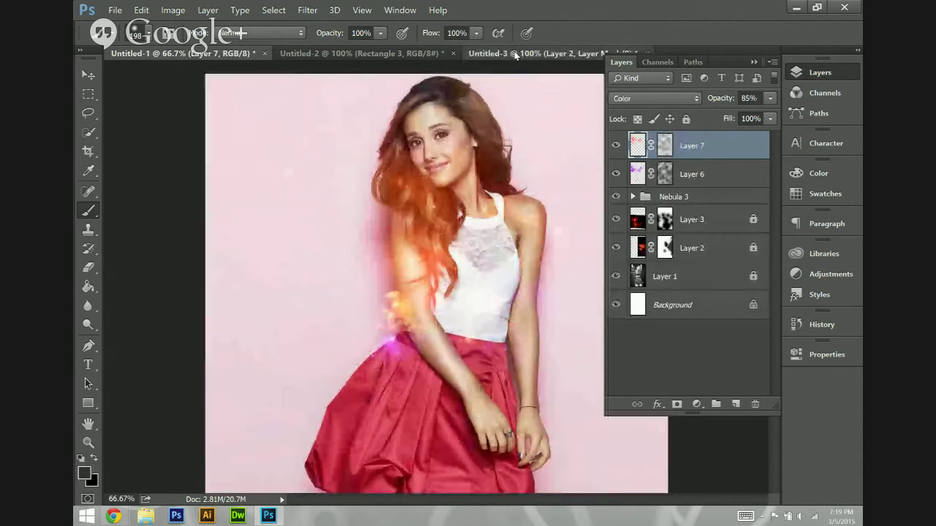
pyautogui.moveTo(527, 56); pyautogui.dragTo(318, 57)
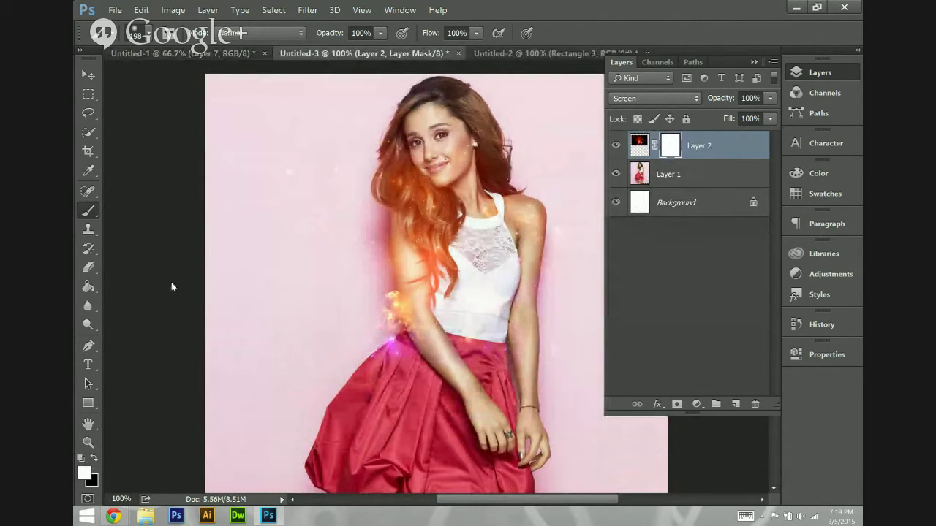
# Paint black on the Layer 2 mask over the woman's face and the pink background left of her to hide the nebula there.
pyautogui.click(95, 459)
pyautogui.moveTo(444, 152)
pyautogui.mouseDown()
pyautogui.moveTo(504, 156)
pyautogui.moveTo(433, 123)
pyautogui.moveTo(383, 129)
pyautogui.mouseUp()
pyautogui.click(95, 459)
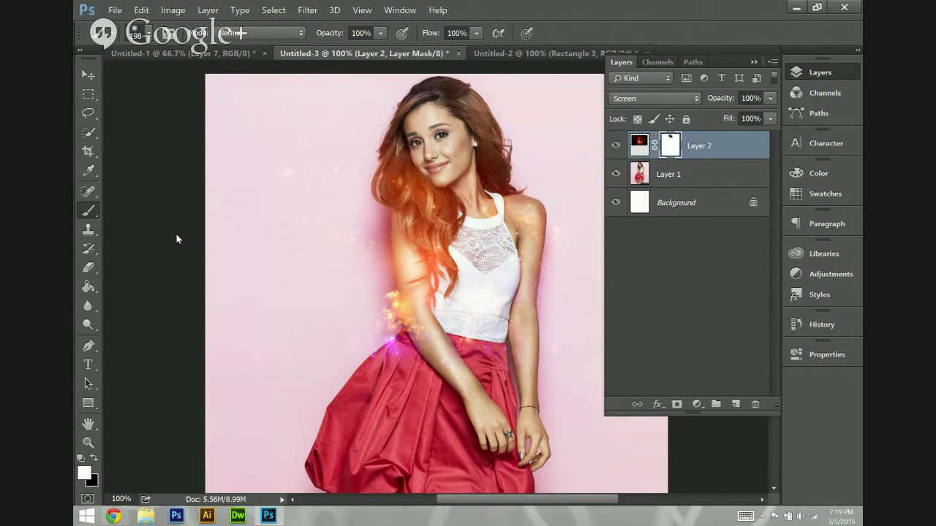
pyautogui.click(94, 459)
pyautogui.moveTo(265, 225)
pyautogui.mouseDown()
pyautogui.moveTo(260, 388)
pyautogui.moveTo(291, 418)
pyautogui.mouseUp()
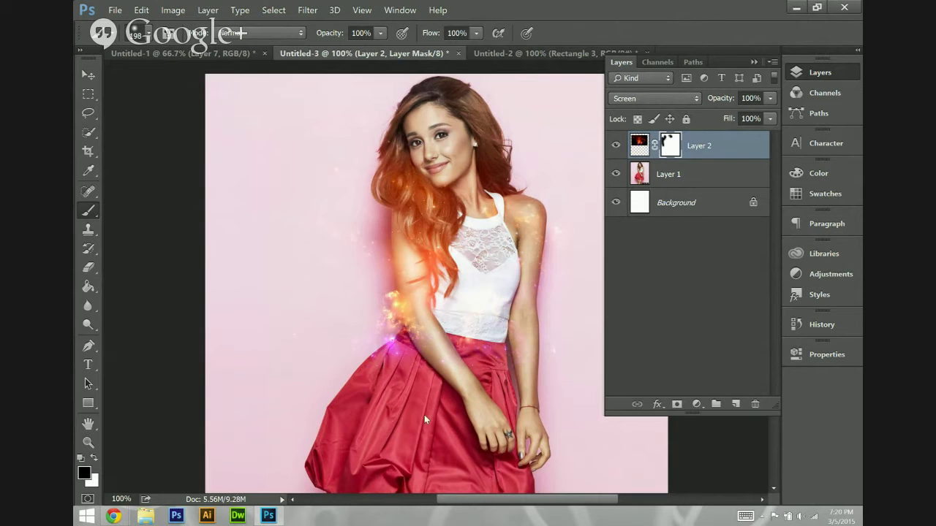
# Paint black on the Layer 2 mask over the stray nebula spots beside the skirt and around the woman's shoulder, and lower the layer's opacity to 85%.
pyautogui.moveTo(363, 391); pyautogui.dragTo(364, 373)
pyautogui.moveTo(584, 285); pyautogui.dragTo(580, 265)
pyautogui.moveTo(511, 229)
pyautogui.mouseDown()
pyautogui.moveTo(511, 263)
pyautogui.moveTo(495, 257)
pyautogui.mouseUp()
pyautogui.click(769, 98)
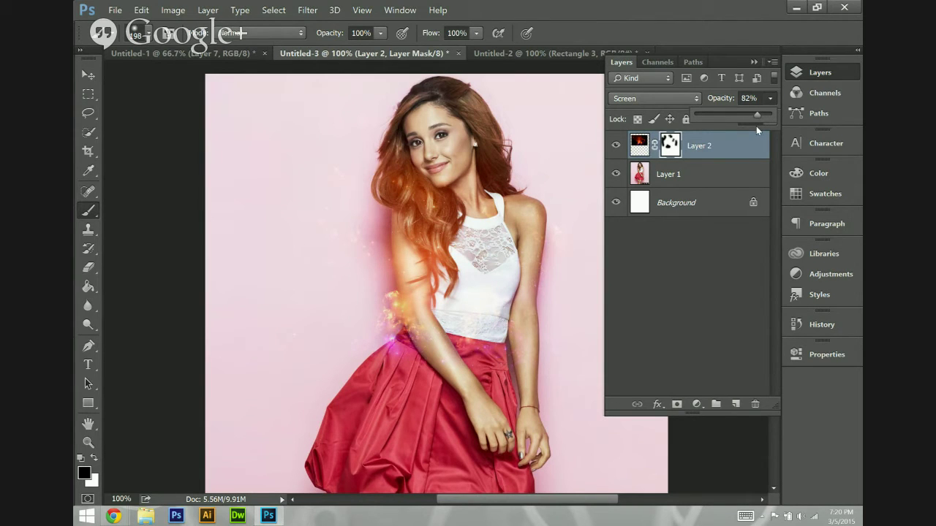
pyautogui.moveTo(757, 130); pyautogui.dragTo(759, 130)
# Switch to Chrome and copy the purple "Android Wallpaper: Not that Galaxy" image from the Galaxy image search results.
pyautogui.moveTo(114, 516)
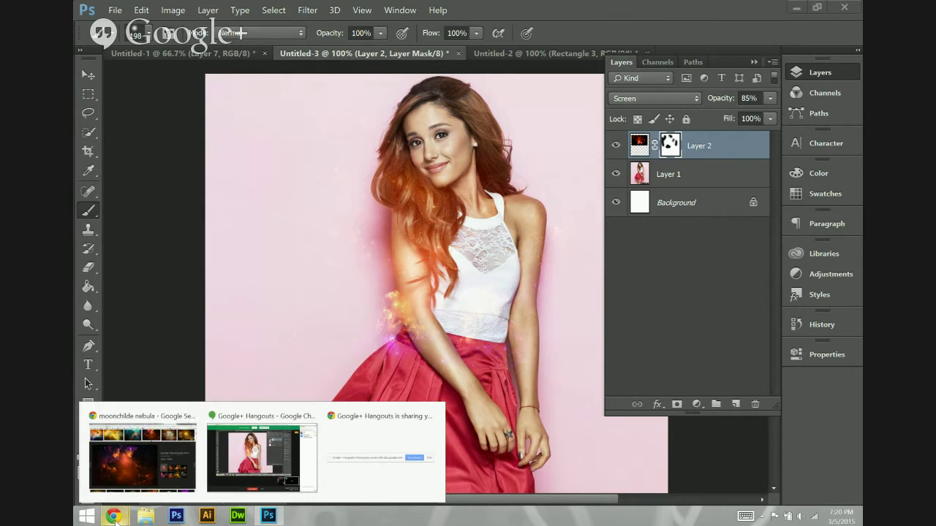
pyautogui.click(137, 462)
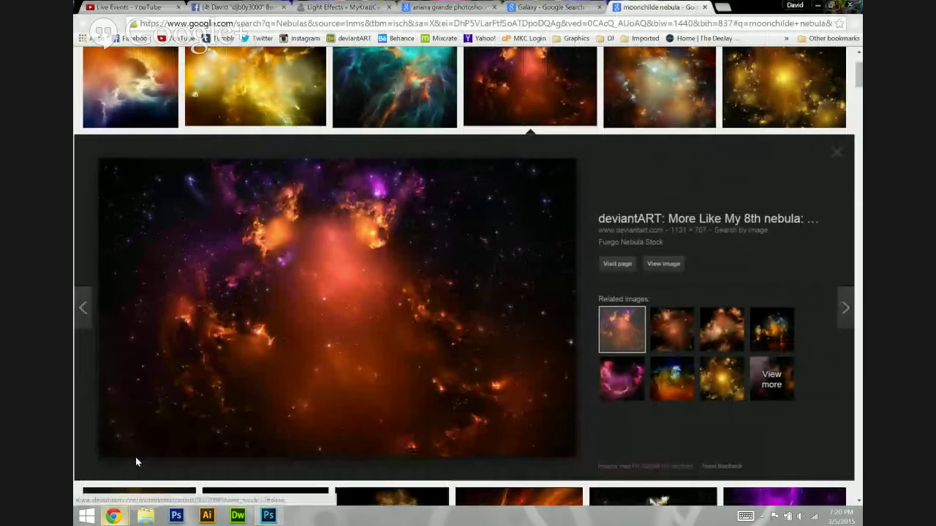
pyautogui.click(589, 7)
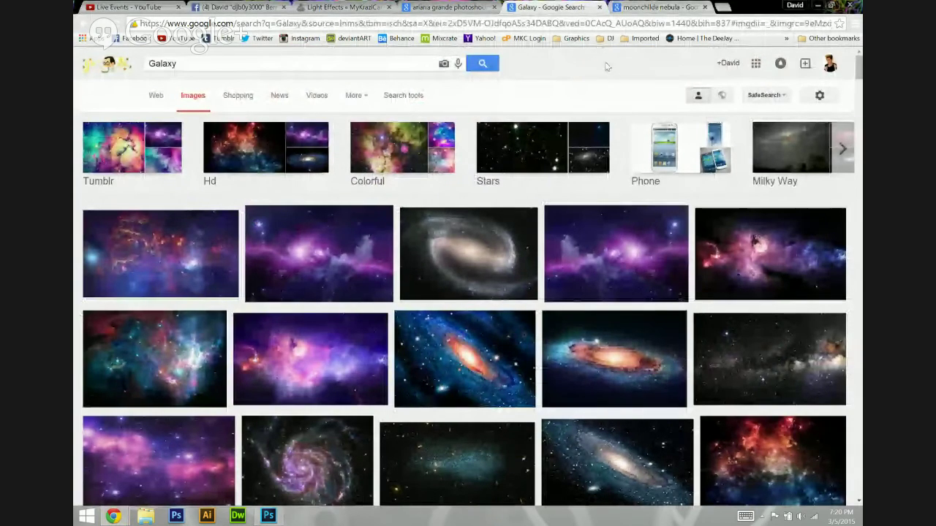
pyautogui.scroll(-3, 577, 381)
pyautogui.scroll(3, 577, 380)
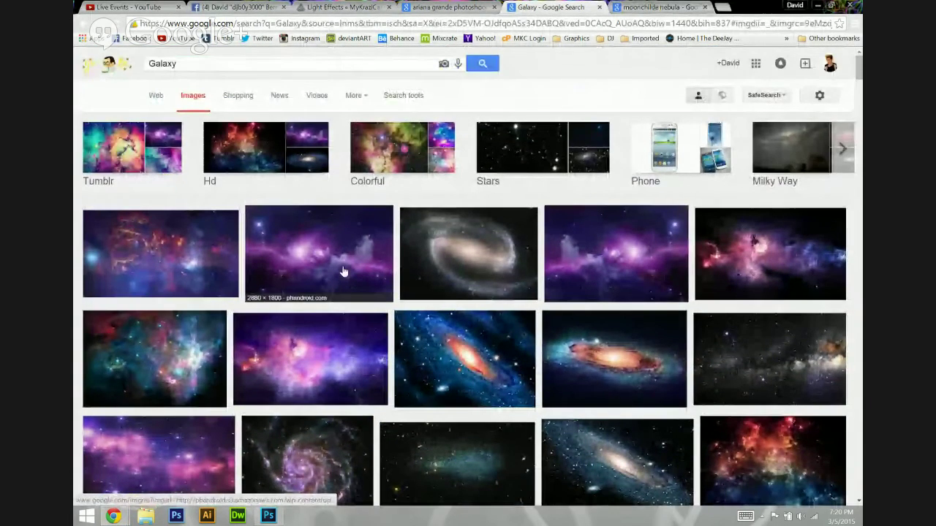
pyautogui.click(343, 271)
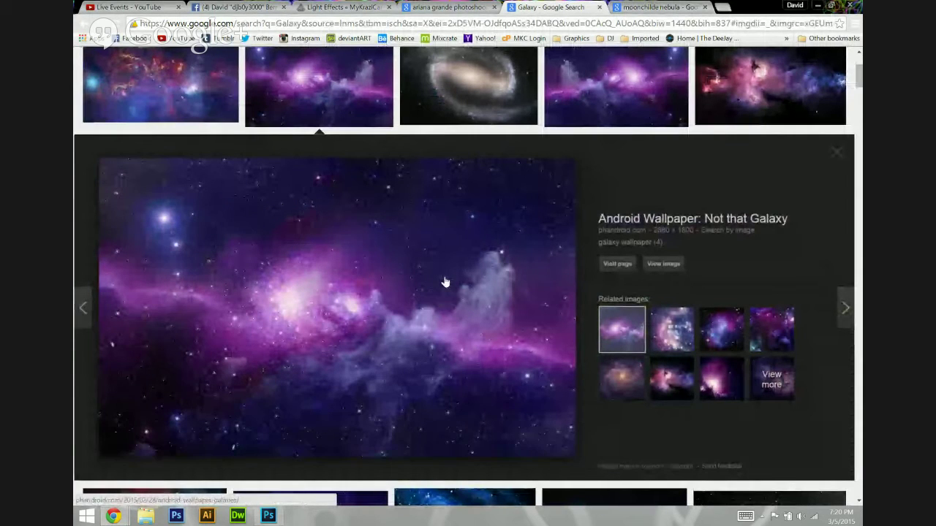
pyautogui.rightClick(446, 280)
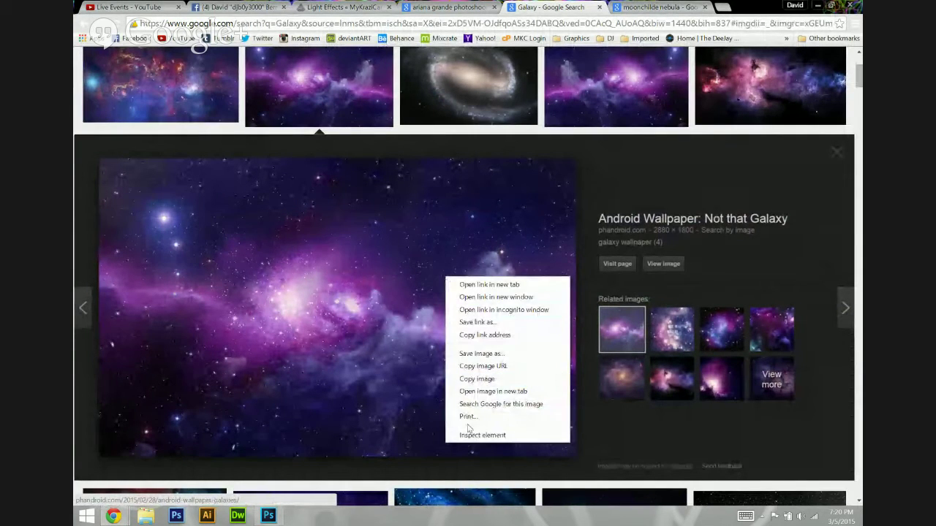
pyautogui.click(505, 380)
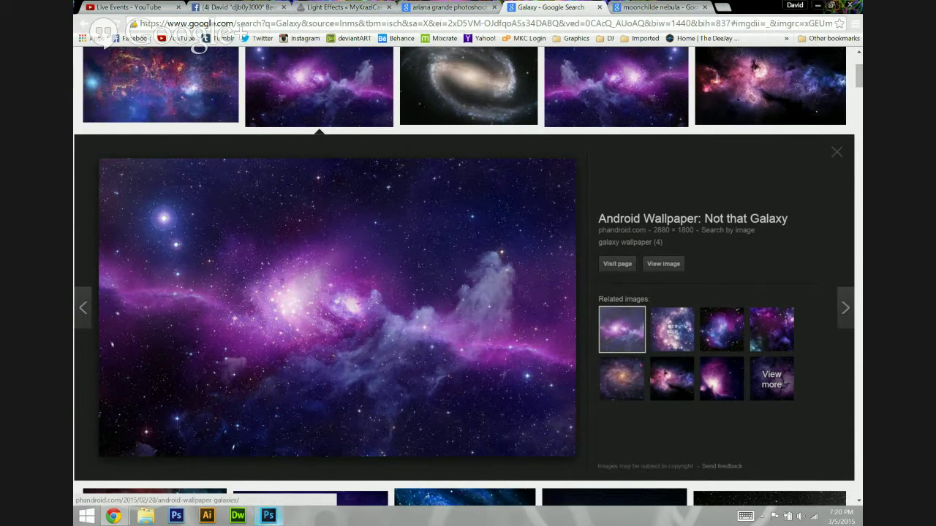
# Switch back to Photoshop and paste the copied galaxy image as a new layer above Layer 2 in Untitled-3.
pyautogui.click(268, 516)
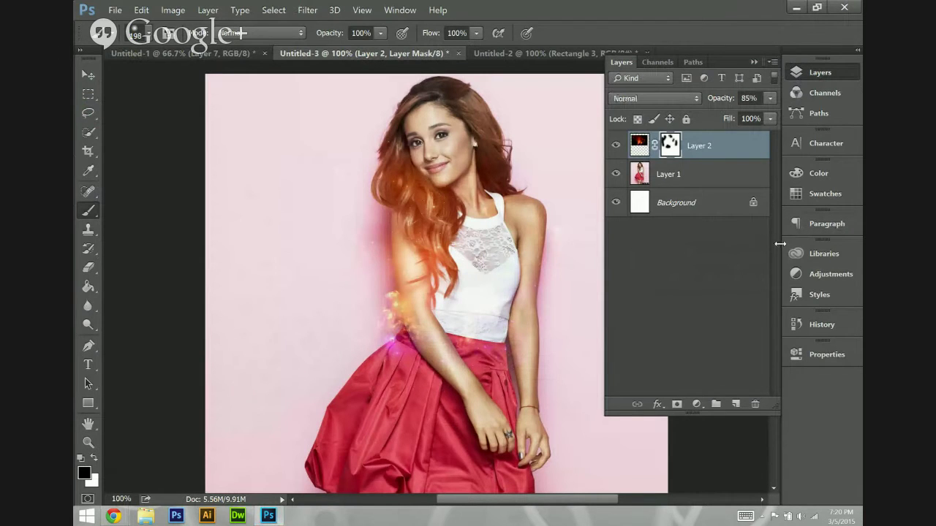
pyautogui.hotkey('ctrl', 'v')
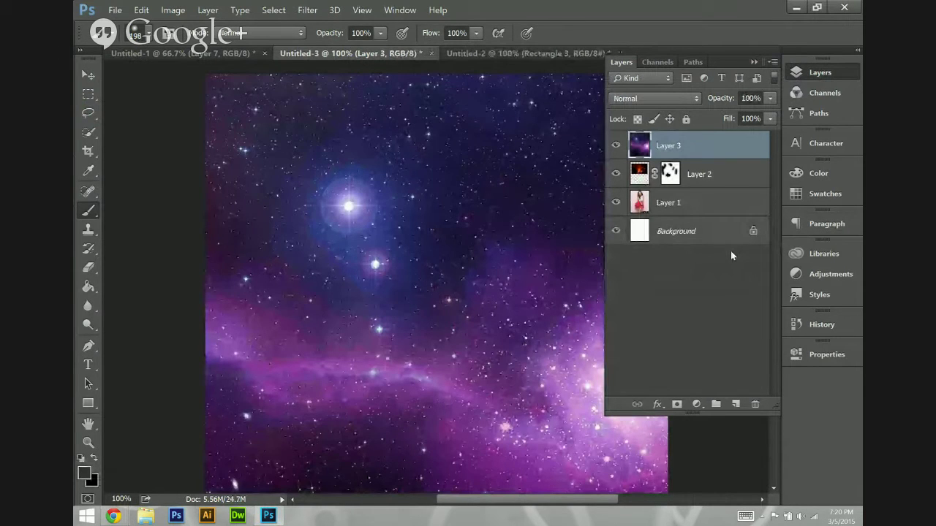
pyautogui.hotkey('ctrl', '-')
pyautogui.hotkey('ctrl', '-')
pyautogui.hotkey('ctrl', 't')
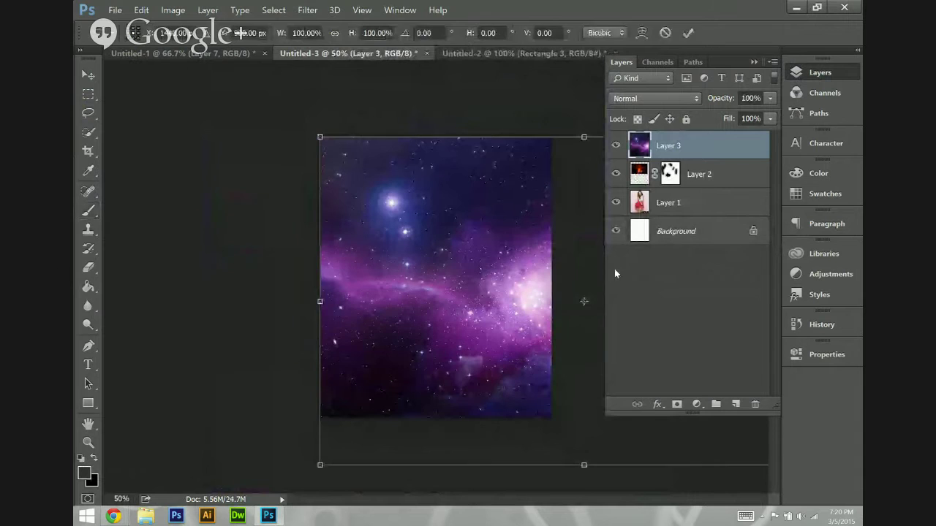
pyautogui.press('b')
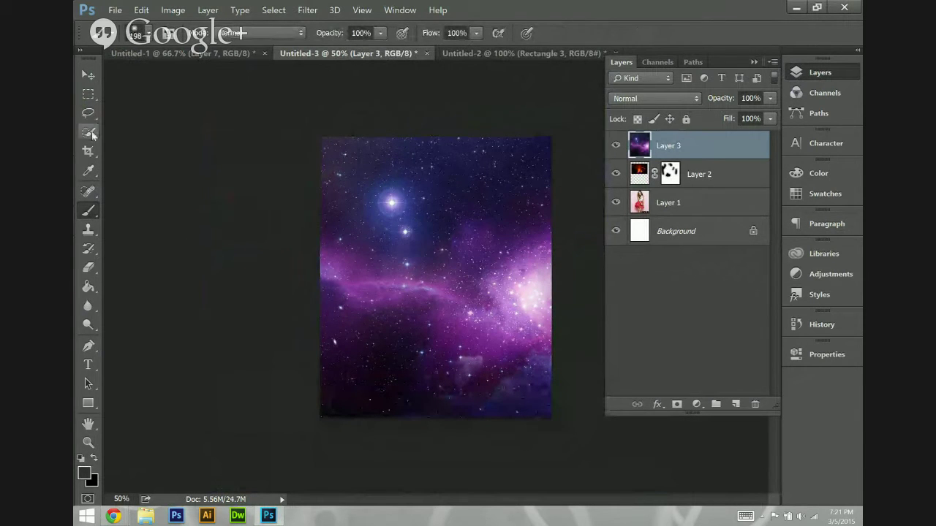
pyautogui.hotkey('ctrl', 't')
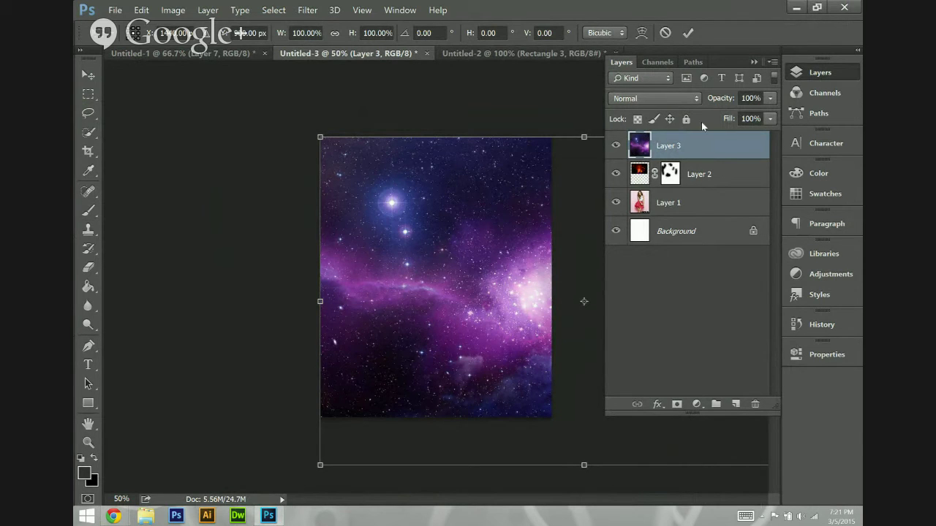
pyautogui.click(750, 63)
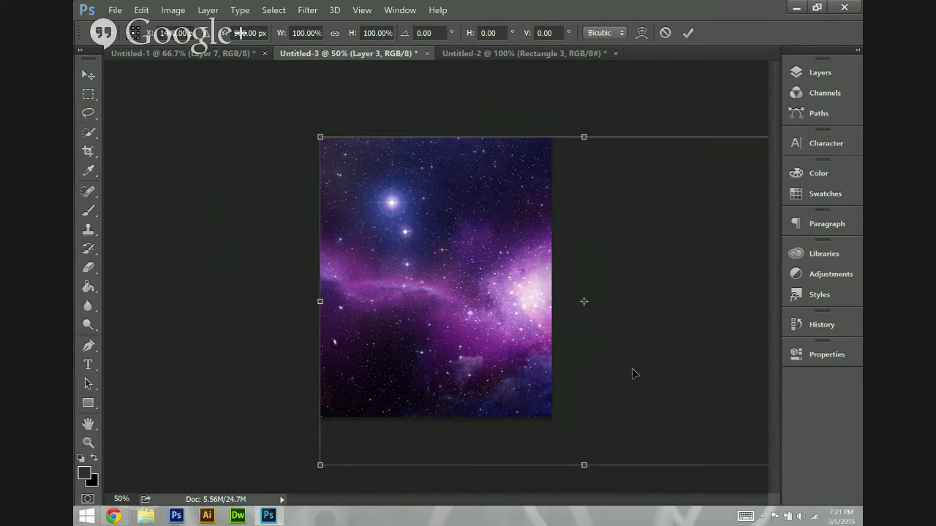
pyautogui.press('b')
# Replace the off-centre galaxy layer with a copy of the same image centred on the canvas.
pyautogui.press('Delete')
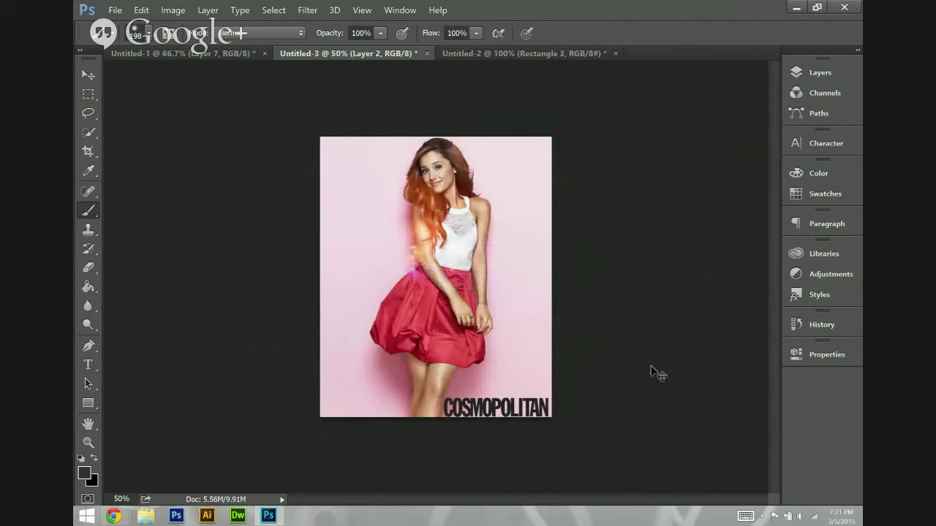
pyautogui.hotkey('ctrl', 'z')
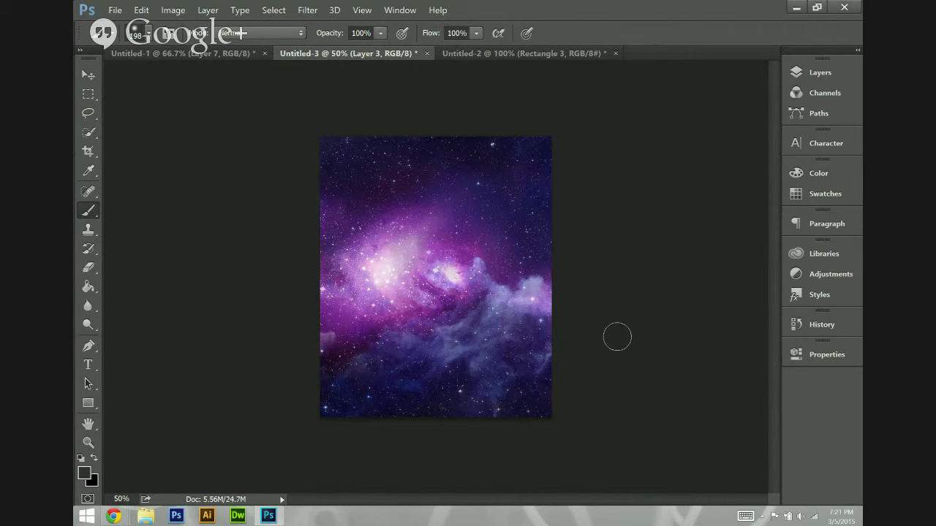
# Scale the galaxy layer to about 37%, rotate it 75 degrees with Free Transform, and place it over the right part of the woman's body.
pyautogui.hotkey('ctrl', 't')
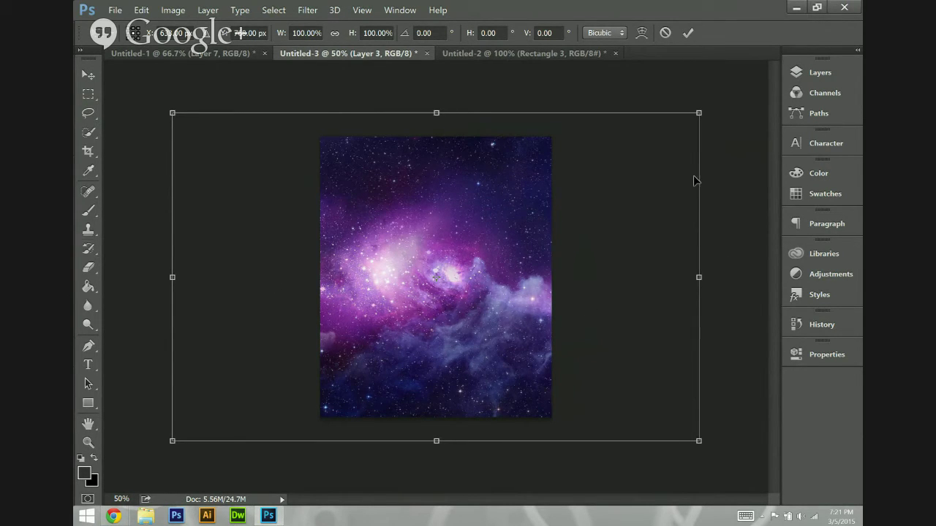
pyautogui.moveTo(698, 113); pyautogui.dragTo(589, 302)
pyautogui.moveTo(426, 189); pyautogui.dragTo(548, 249)
pyautogui.moveTo(478, 289)
pyautogui.mouseDown()
pyautogui.moveTo(747, 255)
pyautogui.moveTo(568, 284)
pyautogui.moveTo(648, 252)
pyautogui.moveTo(563, 284)
pyautogui.moveTo(528, 280)
pyautogui.moveTo(517, 266)
pyautogui.mouseUp()
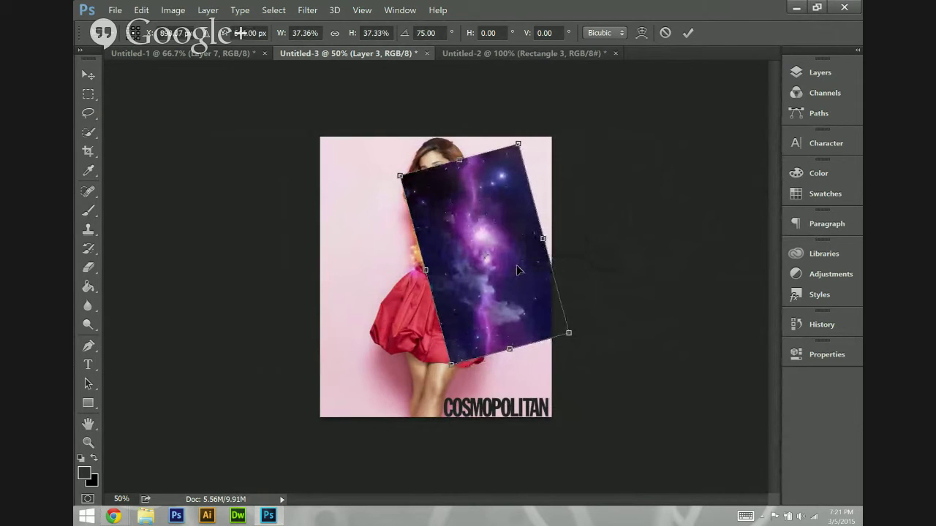
pyautogui.press('Return')
pyautogui.press('b')
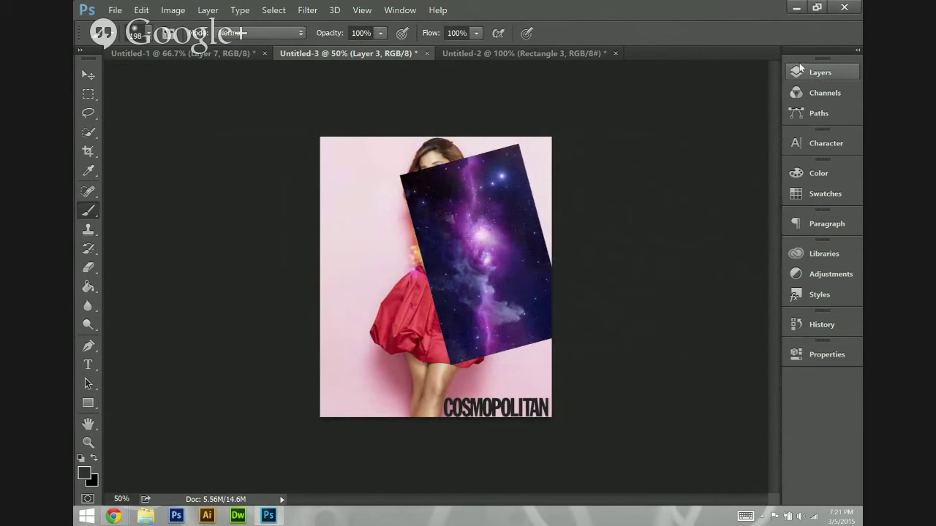
# Set the galaxy layer's blending mode to Screen, switching it back to Normal once for comparison.
pyautogui.click(820, 76)
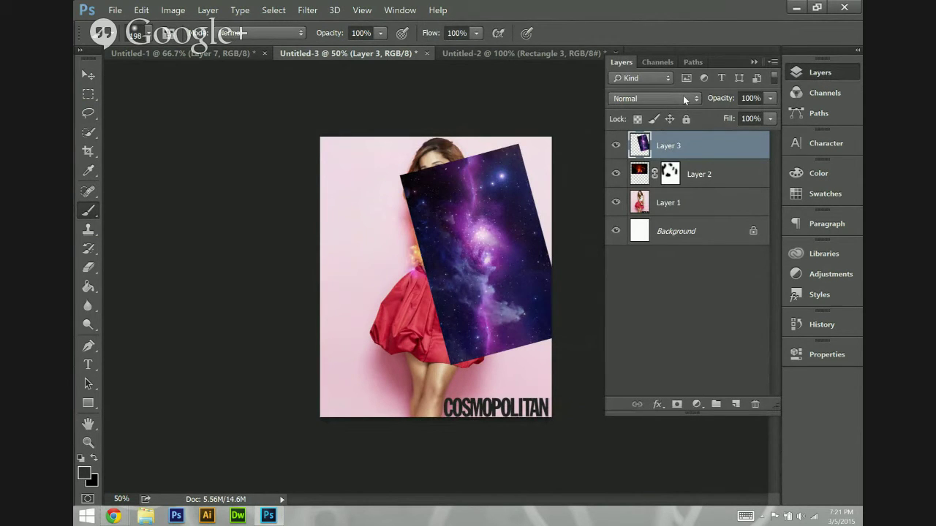
pyautogui.click(683, 98)
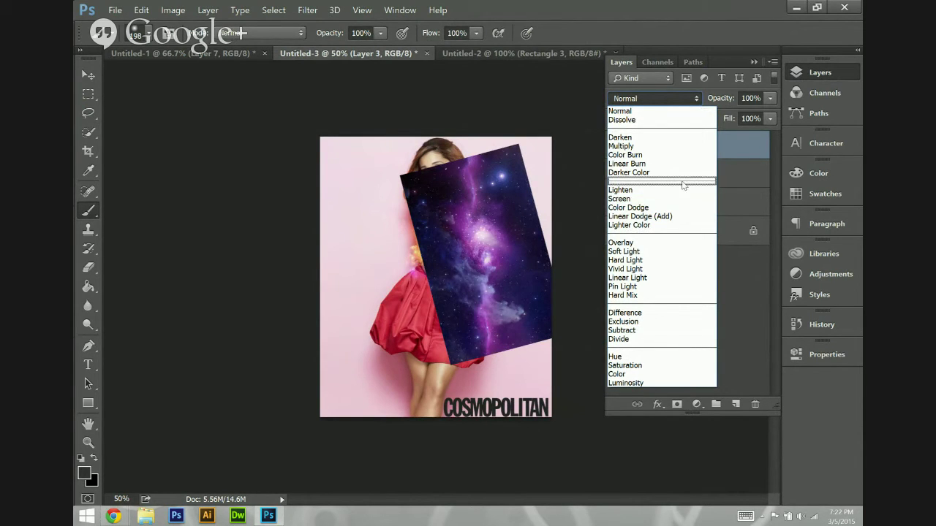
pyautogui.click(674, 199)
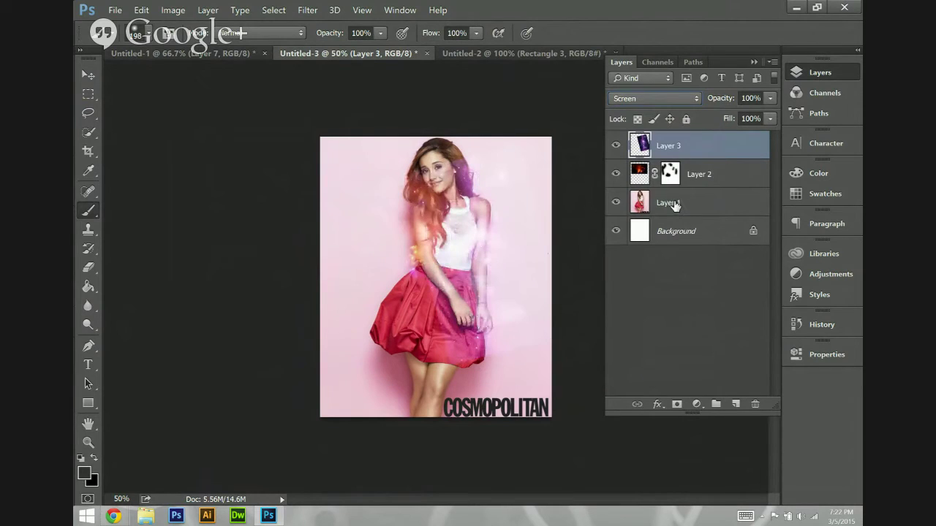
pyautogui.click(653, 100)
pyautogui.click(653, 107)
pyautogui.click(653, 102)
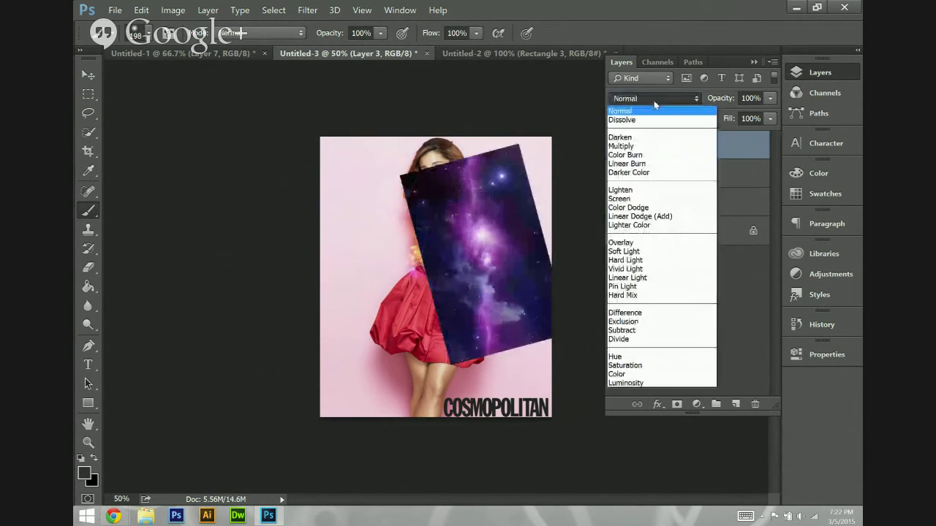
pyautogui.click(656, 200)
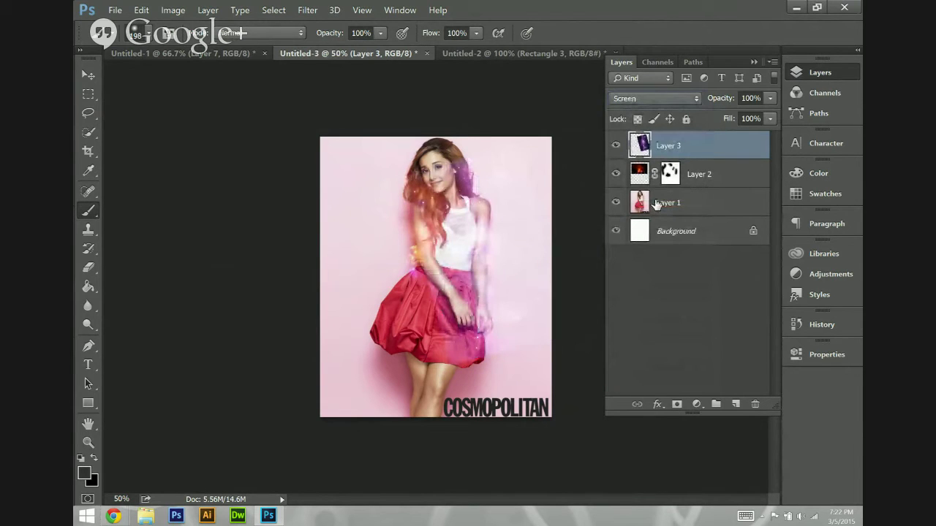
# Try rotating the galaxy layer by -90 degrees and enlarging it with Free Transform.
pyautogui.hotkey('ctrl', 't')
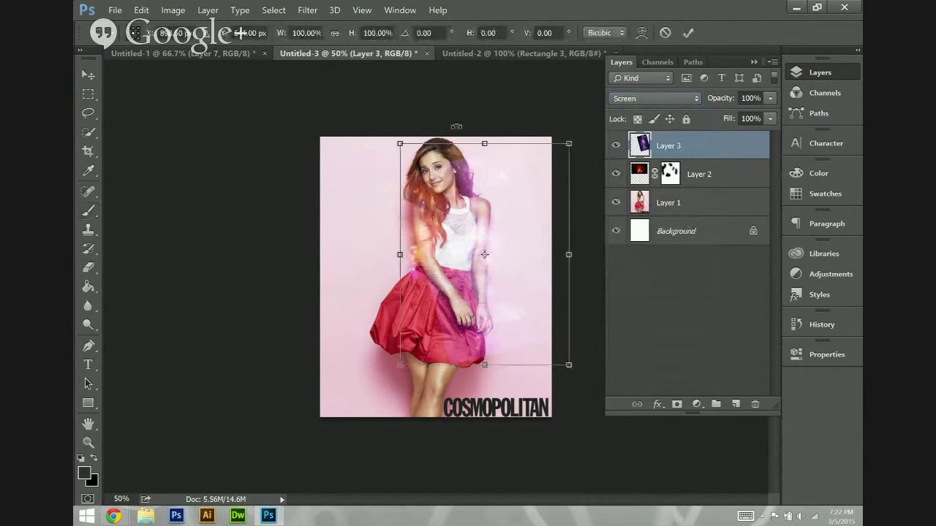
pyautogui.moveTo(453, 131); pyautogui.dragTo(269, 293)
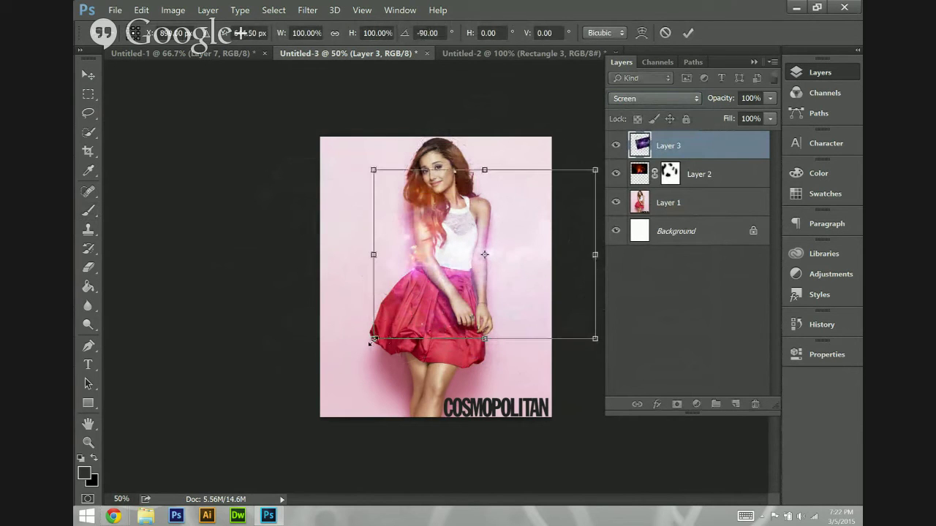
pyautogui.moveTo(372, 341); pyautogui.dragTo(285, 422)
pyautogui.hotkey('ctrl', 'z')
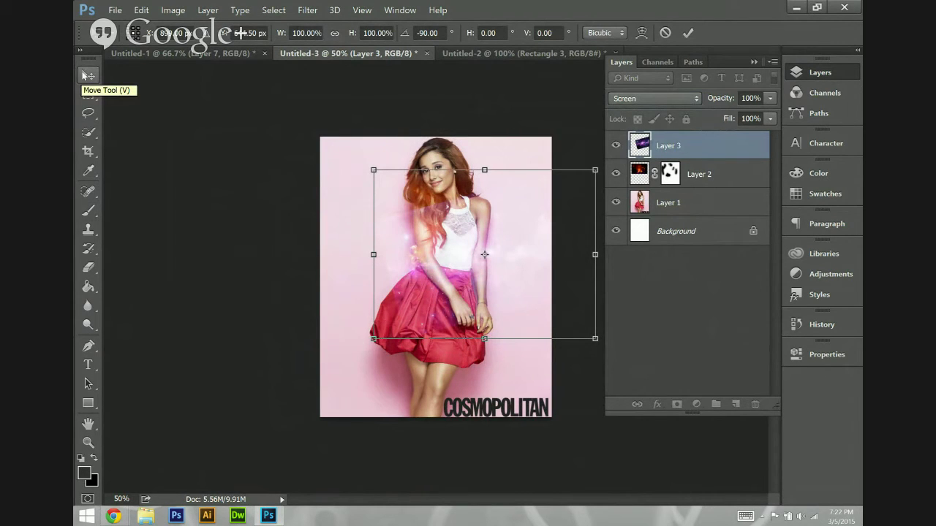
pyautogui.click(88, 75)
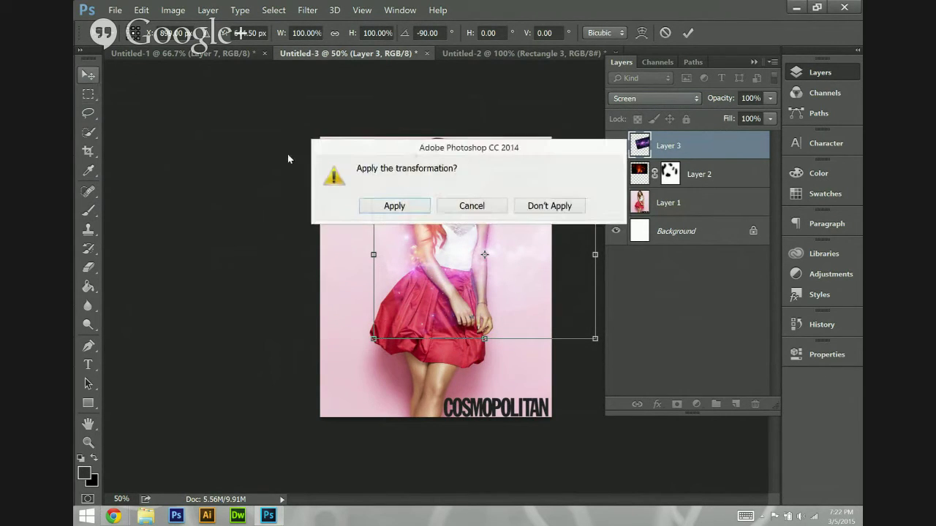
pyautogui.click(538, 205)
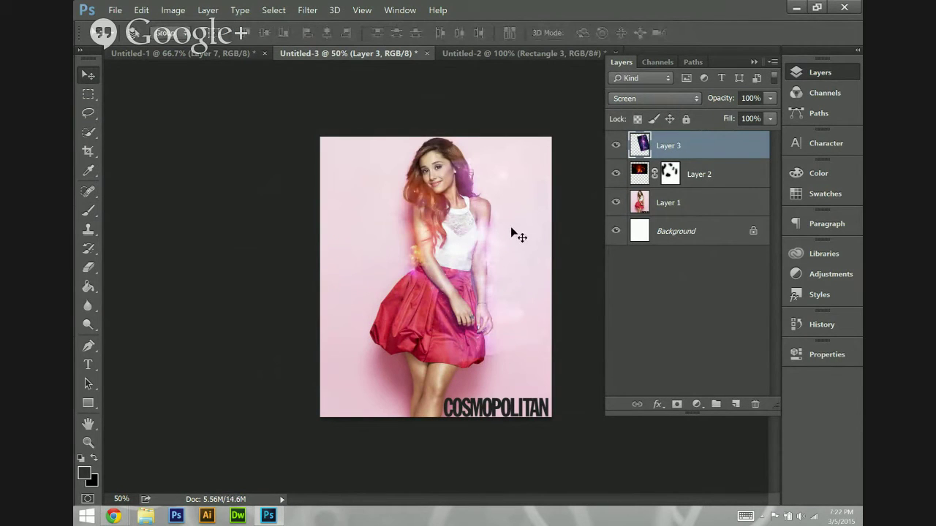
# Apply Levels to the galaxy layer with input black point 25, midtones 0.90 and white point 235.
pyautogui.hotkey('ctrl', '+')
pyautogui.hotkey('ctrl', '+')
pyautogui.moveTo(512, 232); pyautogui.dragTo(560, 225)
pyautogui.scroll(3, 575, 381)
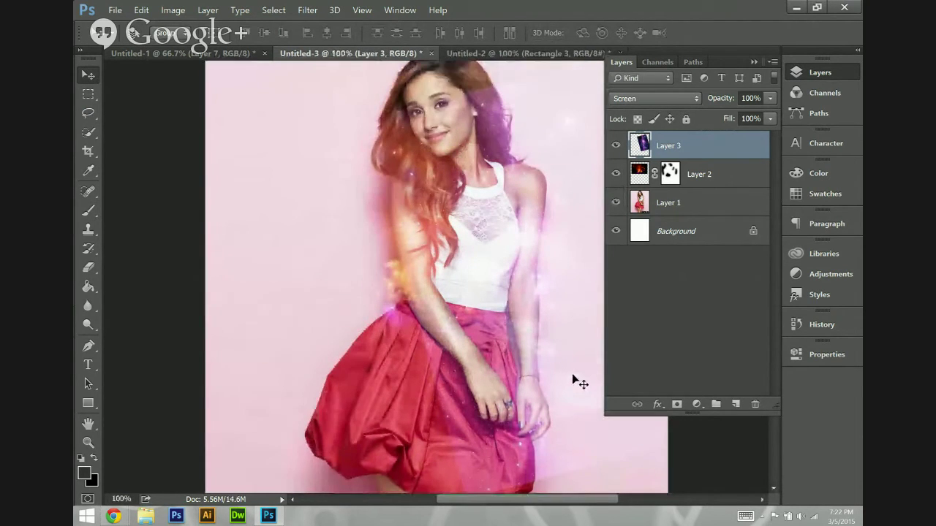
pyautogui.click(172, 9)
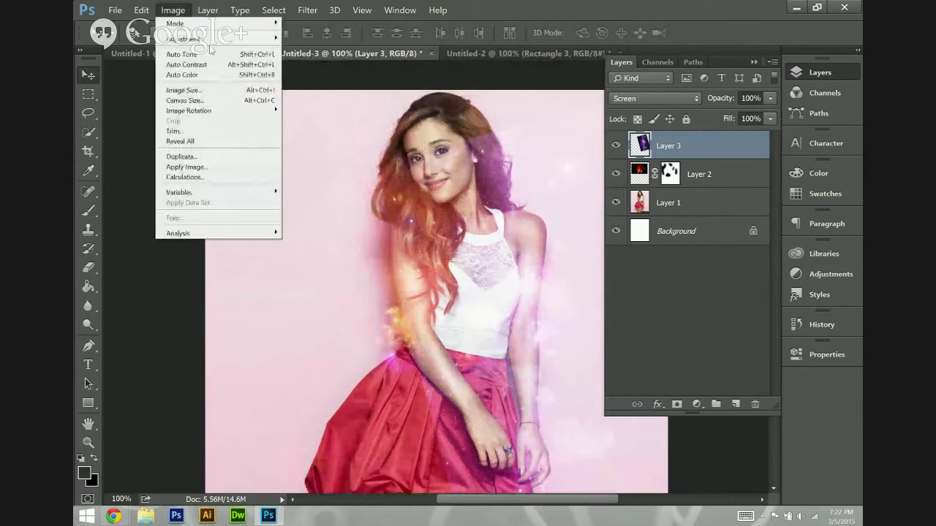
pyautogui.moveTo(188, 39)
pyautogui.click(314, 46)
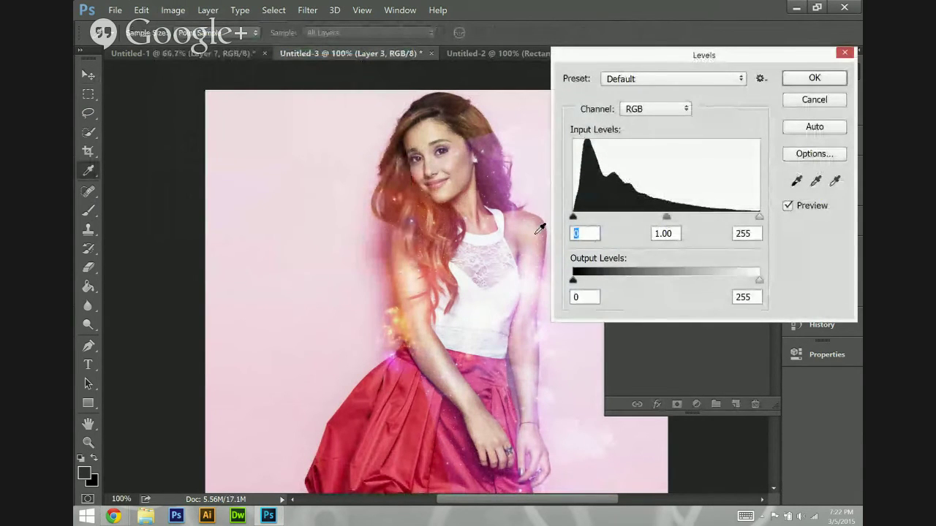
pyautogui.write('25')
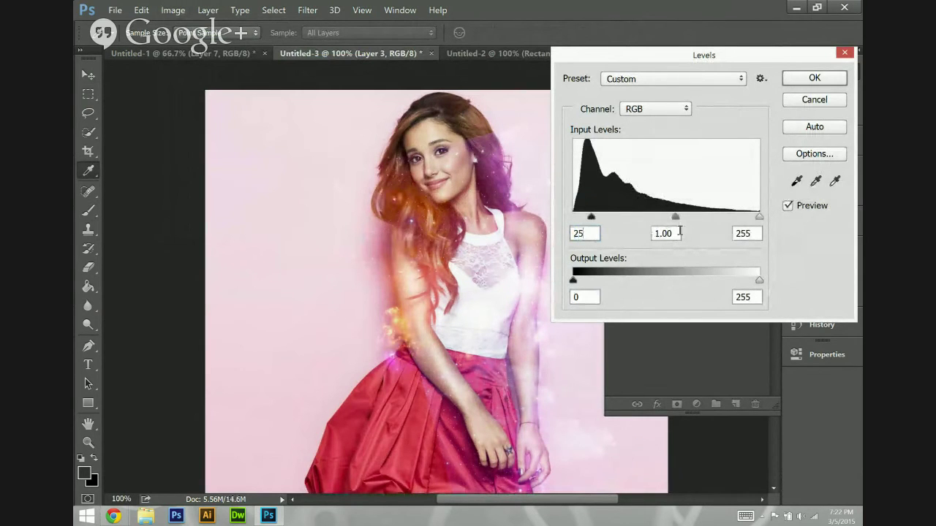
pyautogui.moveTo(680, 234); pyautogui.dragTo(612, 251)
pyautogui.write('0.90')
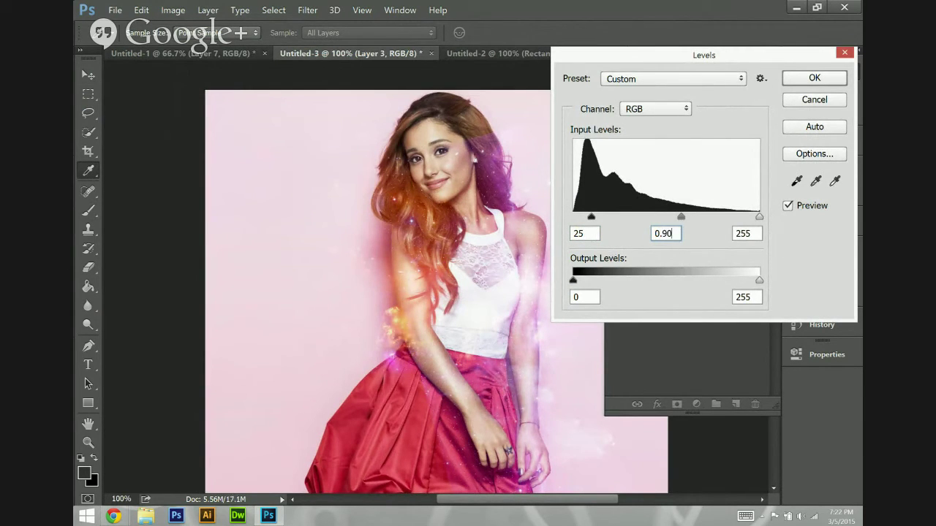
pyautogui.moveTo(740, 234); pyautogui.dragTo(743, 234)
pyautogui.write('3')
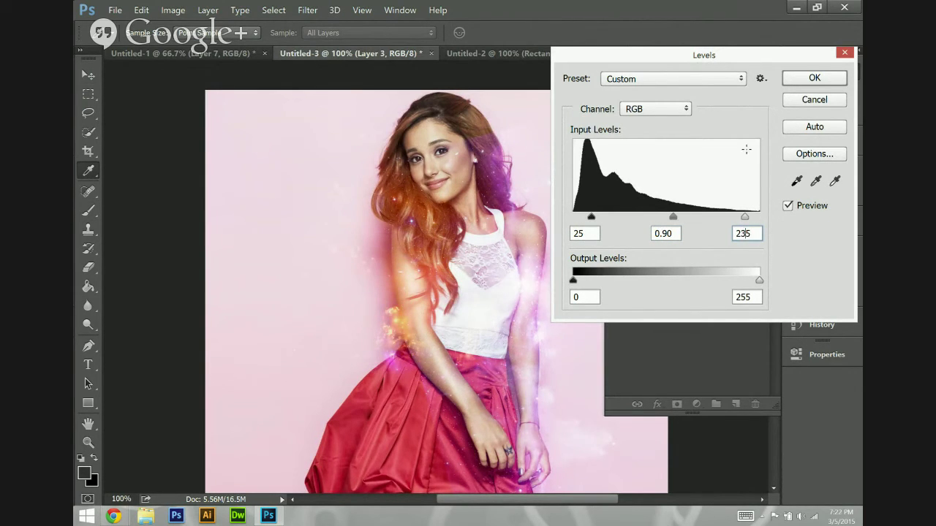
pyautogui.click(798, 82)
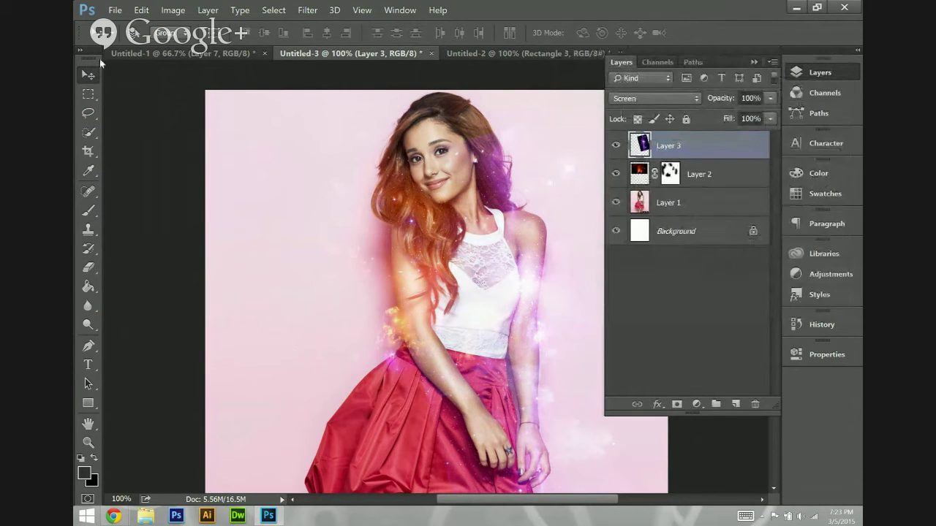
# Shift the galaxy layer's hue by +20 with Hue/Saturation.
pyautogui.click(170, 10)
pyautogui.moveTo(196, 40)
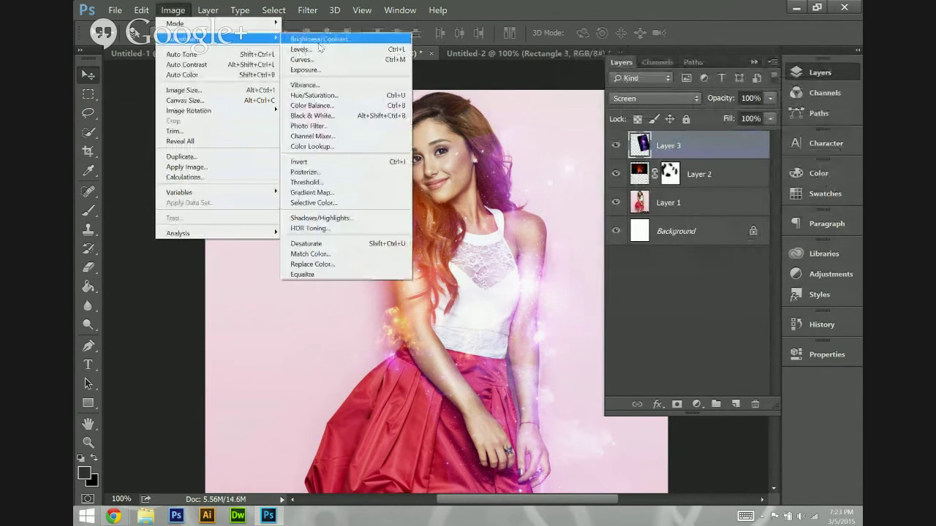
pyautogui.click(309, 92)
pyautogui.click(662, 171)
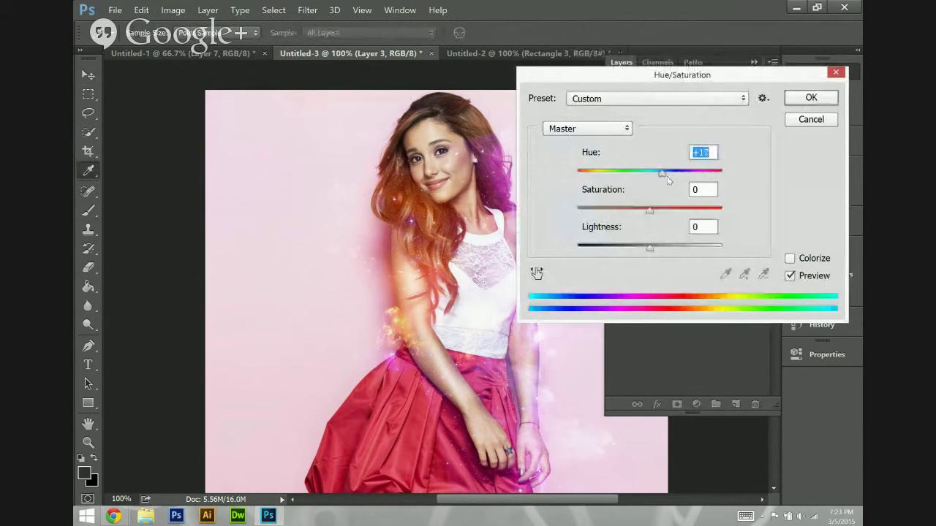
pyautogui.write('-18')
pyautogui.moveTo(636, 186); pyautogui.dragTo(664, 196)
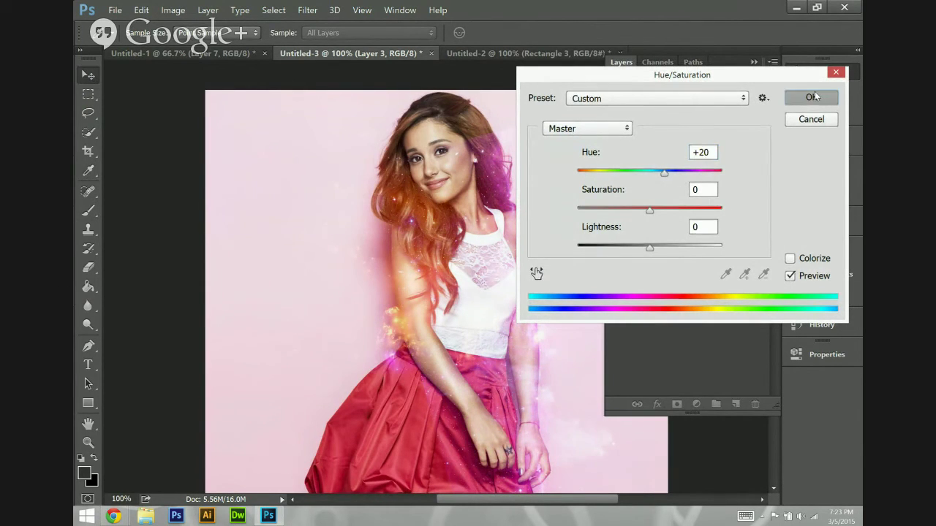
pyautogui.click(811, 98)
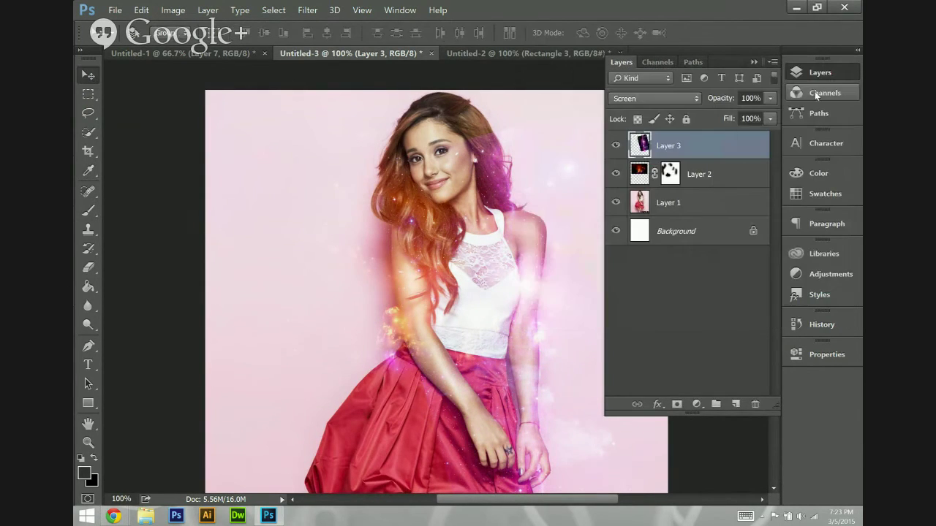
# Add a layer mask to the galaxy layer and brush black over its outer edges in the pink background and over the woman's face.
pyautogui.click(676, 404)
pyautogui.scroll(-5, 486, 247)
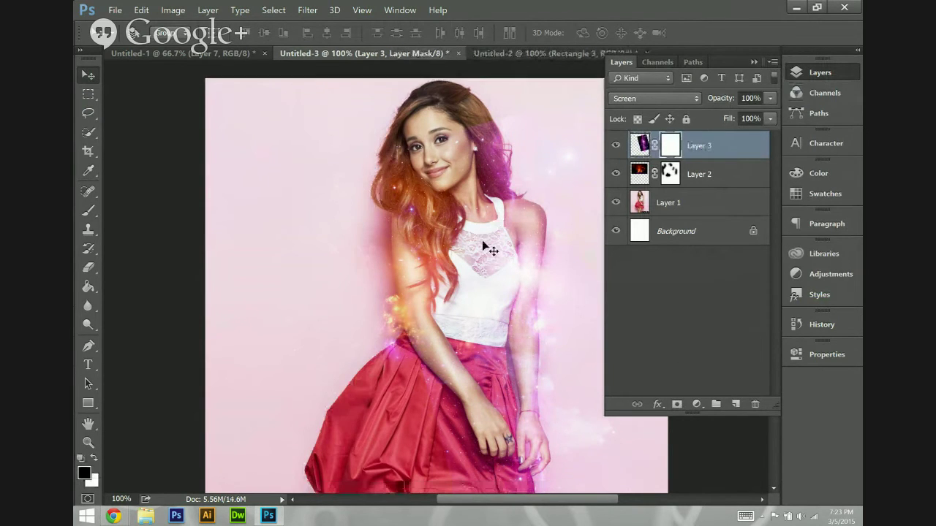
pyautogui.moveTo(563, 499); pyautogui.dragTo(603, 500)
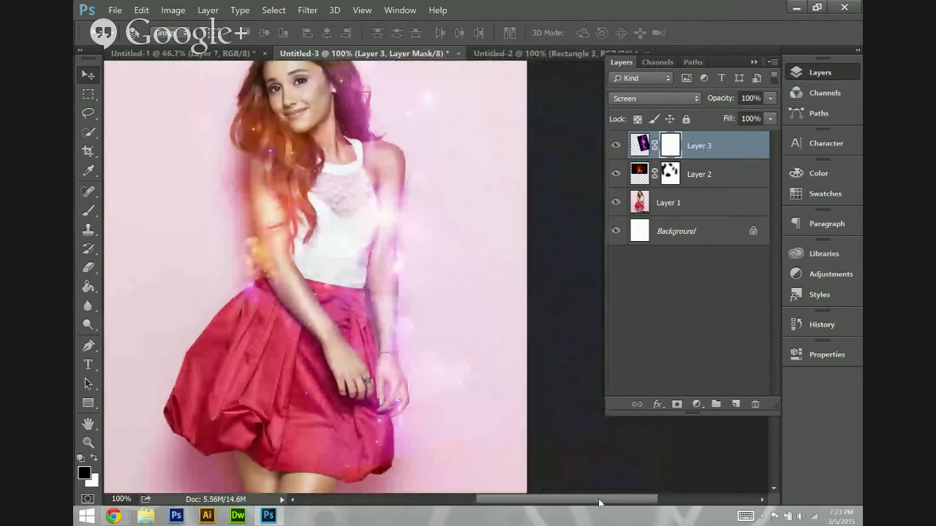
pyautogui.press('b')
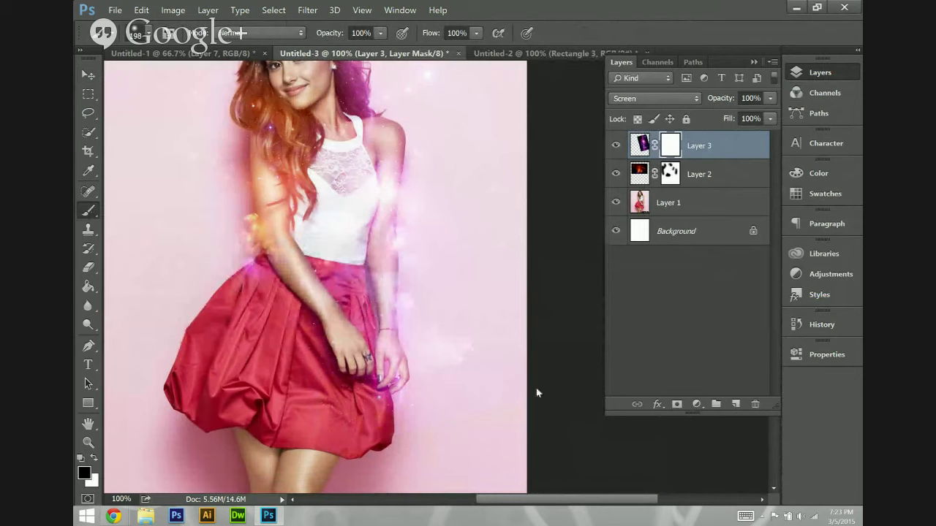
pyautogui.scroll(3, 568, 248)
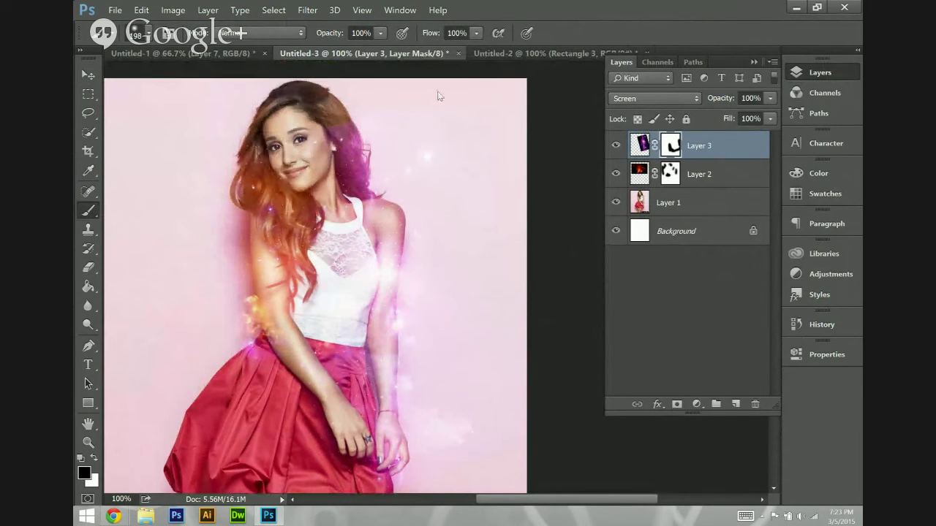
pyautogui.moveTo(278, 182); pyautogui.dragTo(252, 190)
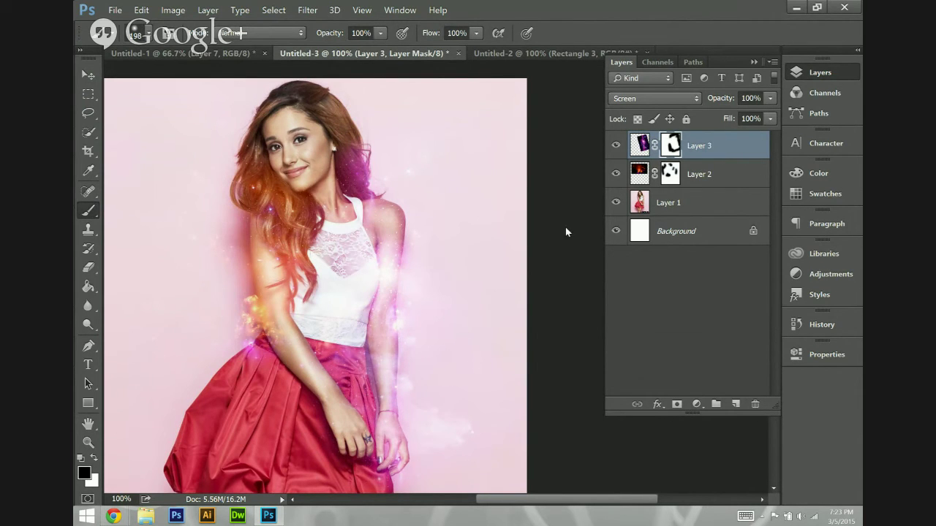
# Paint more black on the galaxy layer's mask to clear the glow over the blouse, arm, skirt and the background beside the hand.
pyautogui.scroll(-3, 566, 219)
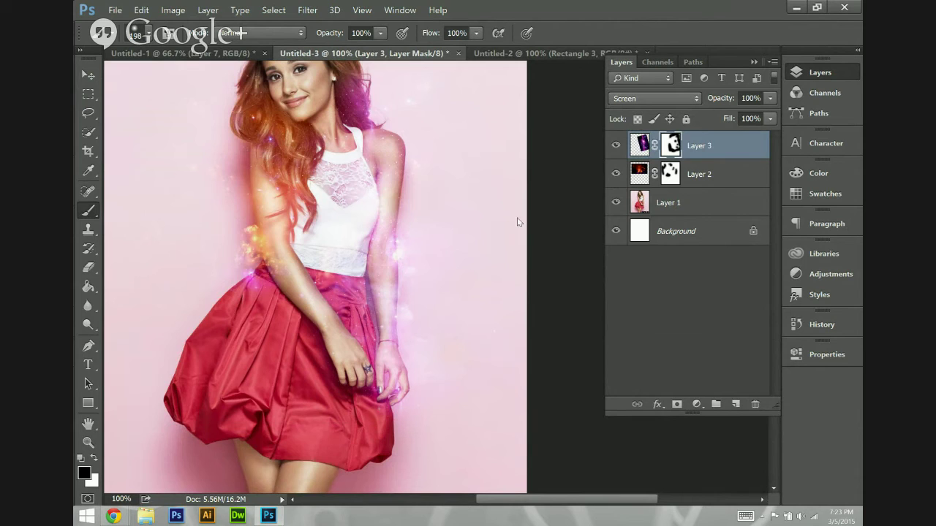
pyautogui.scroll(2, 290, 296)
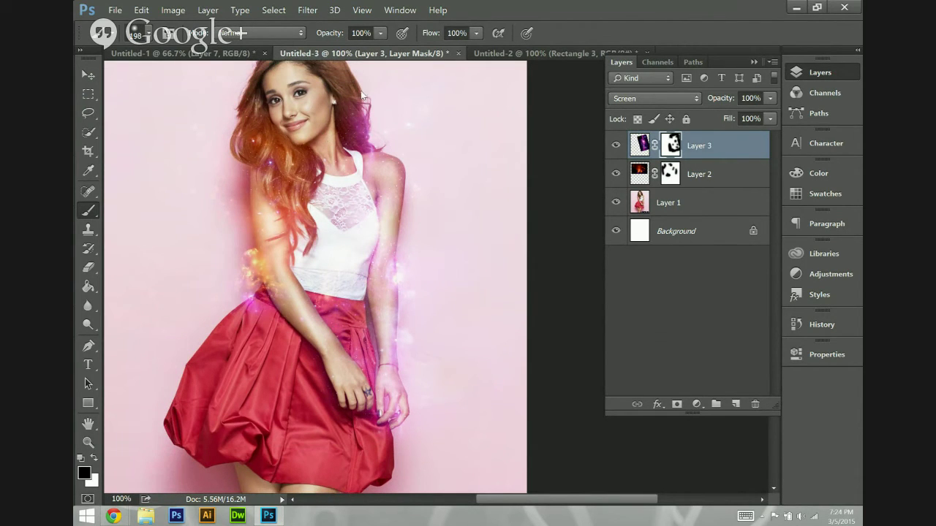
pyautogui.scroll(-5, 511, 157)
pyautogui.scroll(4, 472, 182)
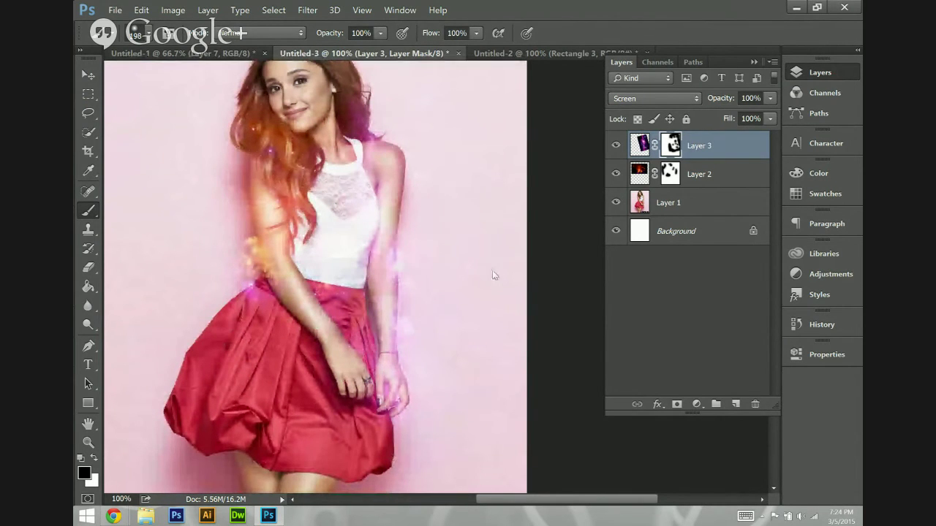
pyautogui.scroll(2, 498, 278)
pyautogui.scroll(-2, 505, 300)
pyautogui.scroll(-1, 480, 365)
pyautogui.scroll(-1, 488, 360)
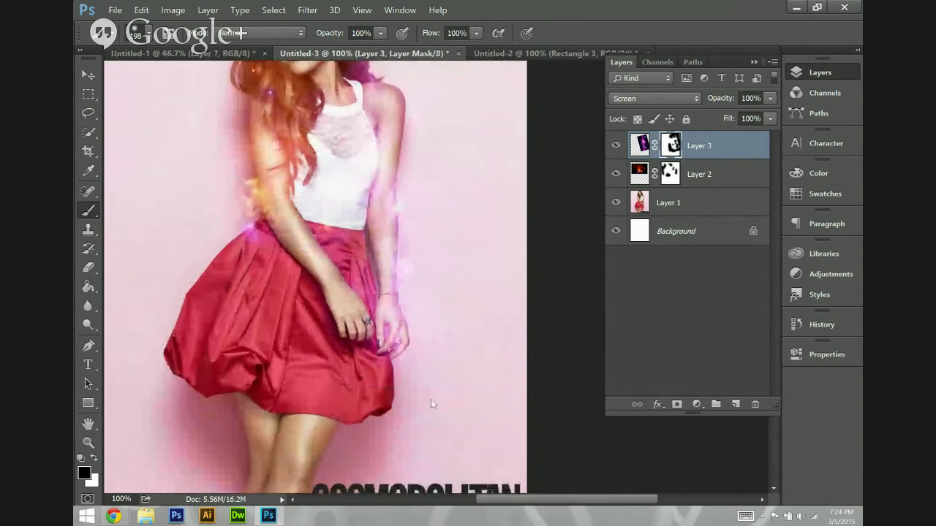
pyautogui.press('End')
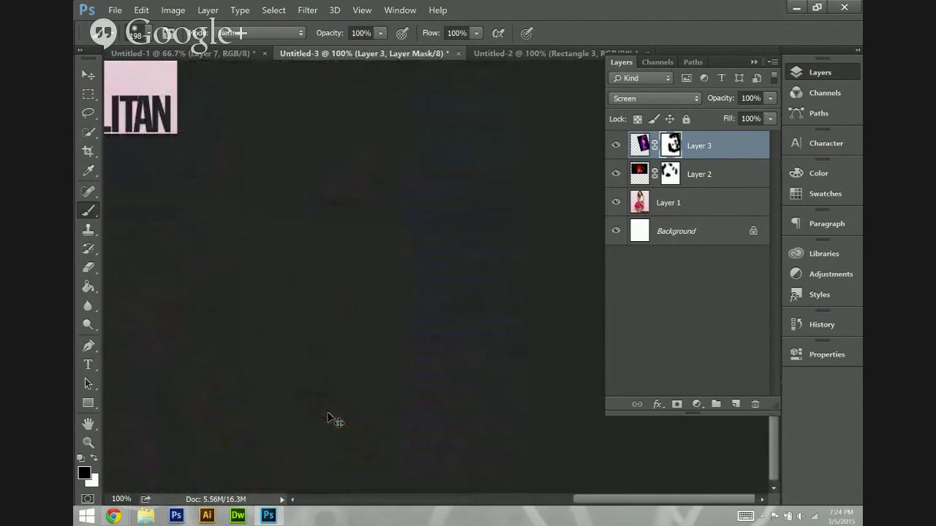
# Compare the whole colour portrait with the black-and-white nebula portrait in Untitled-1, then return to Untitled-3.
pyautogui.hotkey('ctrl', '-')
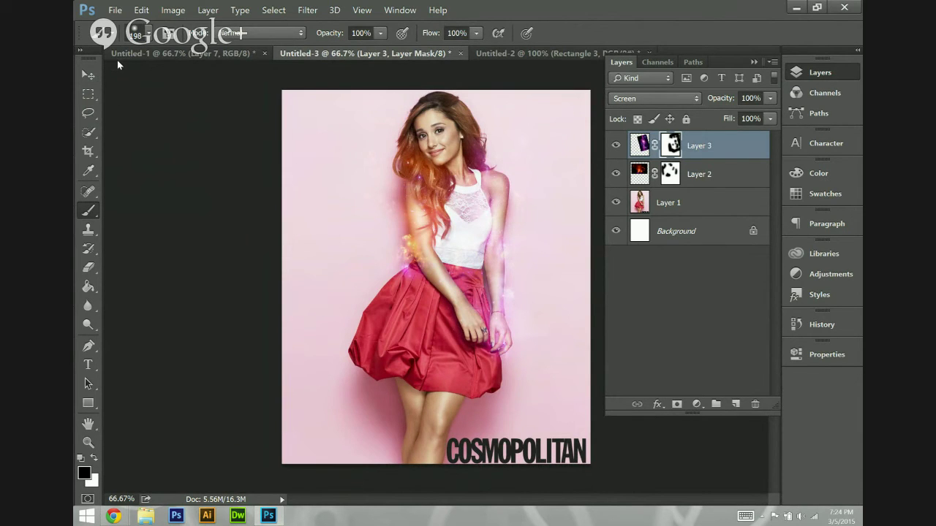
pyautogui.click(146, 53)
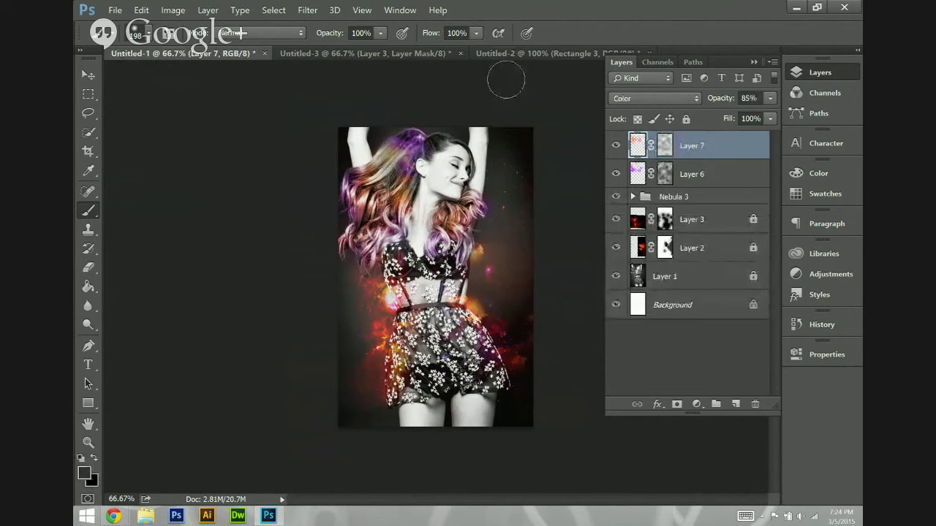
pyautogui.click(321, 51)
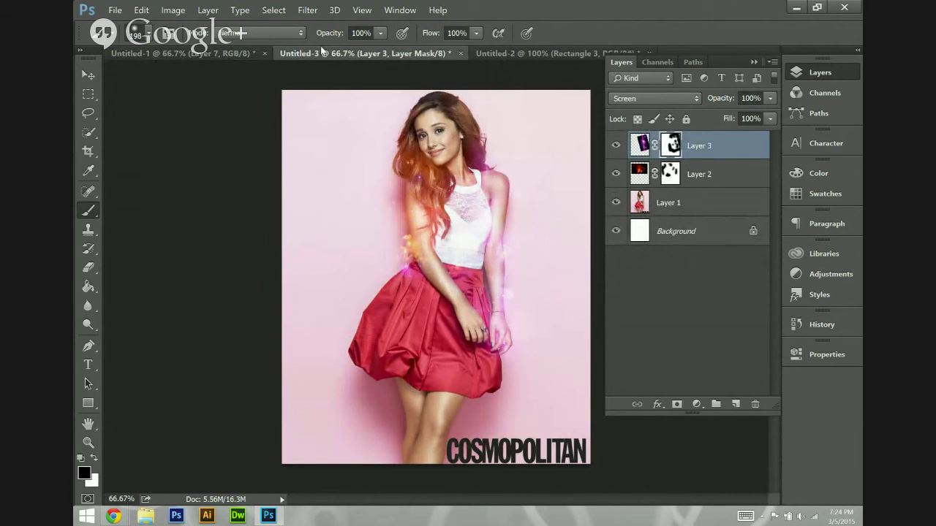
# Switch to the Google+ Hangouts window in Chrome and stop sharing the screen.
pyautogui.moveTo(116, 516)
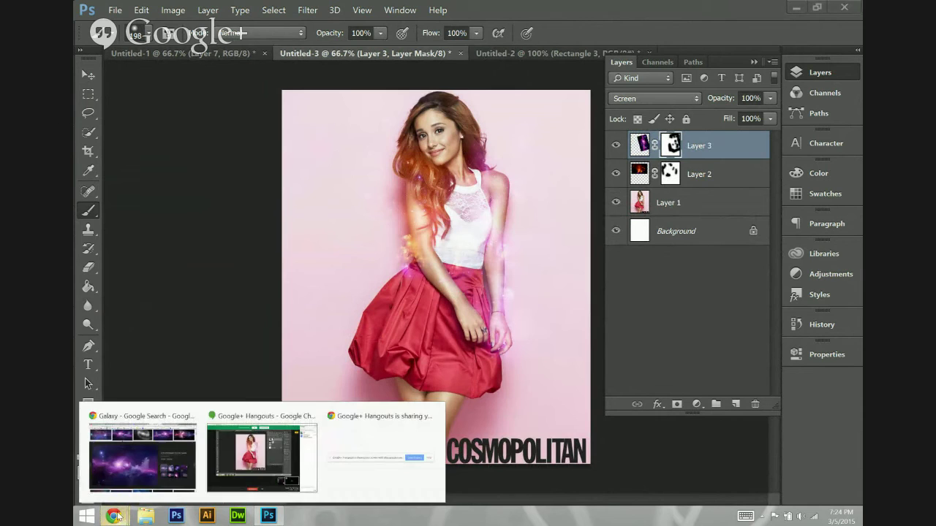
pyautogui.click(273, 454)
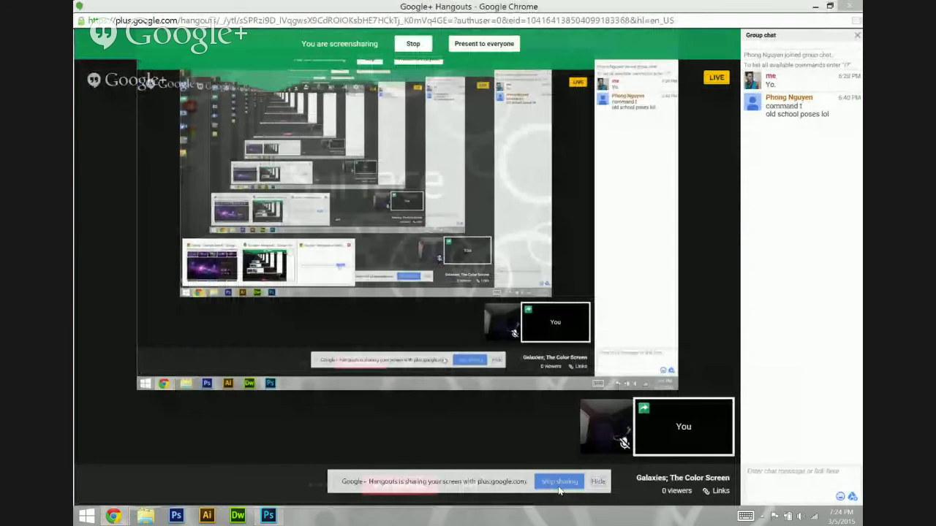
pyautogui.click(558, 486)
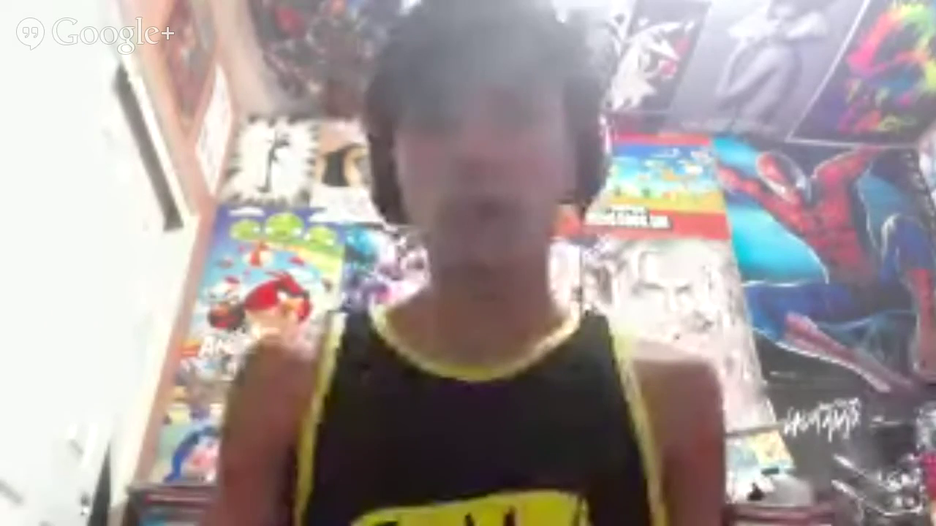